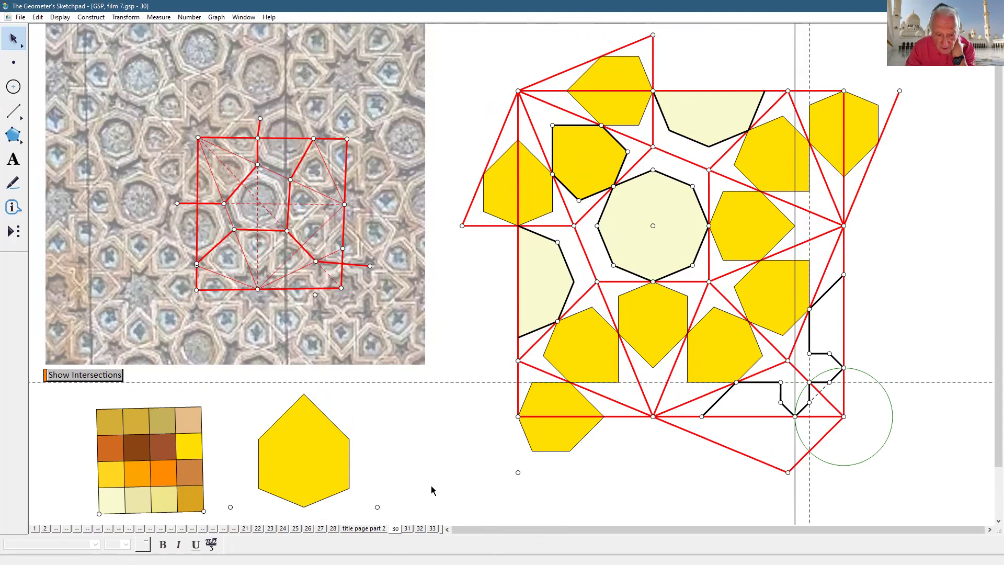
# - Review the door photos and the constructions on pages 26, 27 and 28, then return to page 30
pyautogui.click(408, 528)
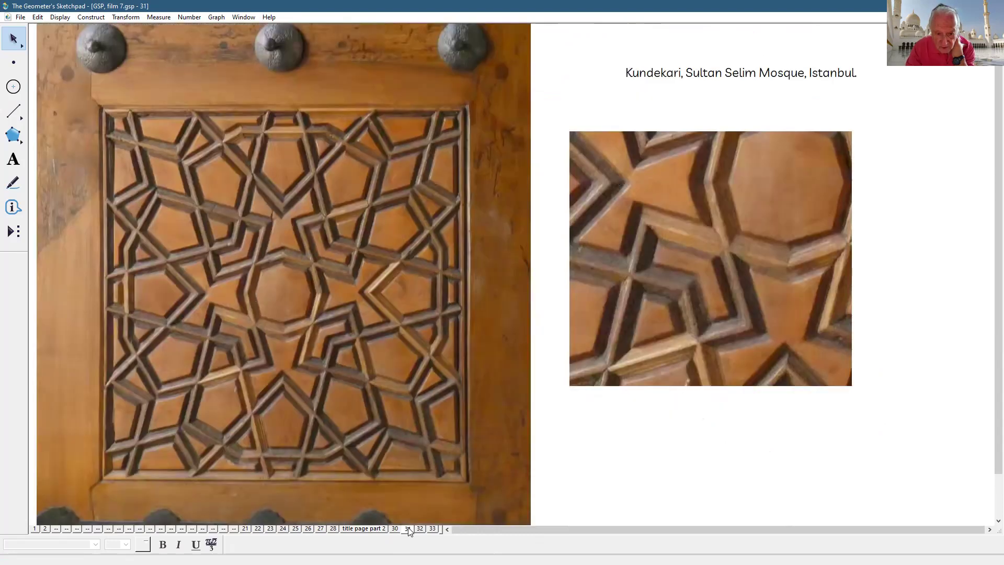
pyautogui.click(394, 528)
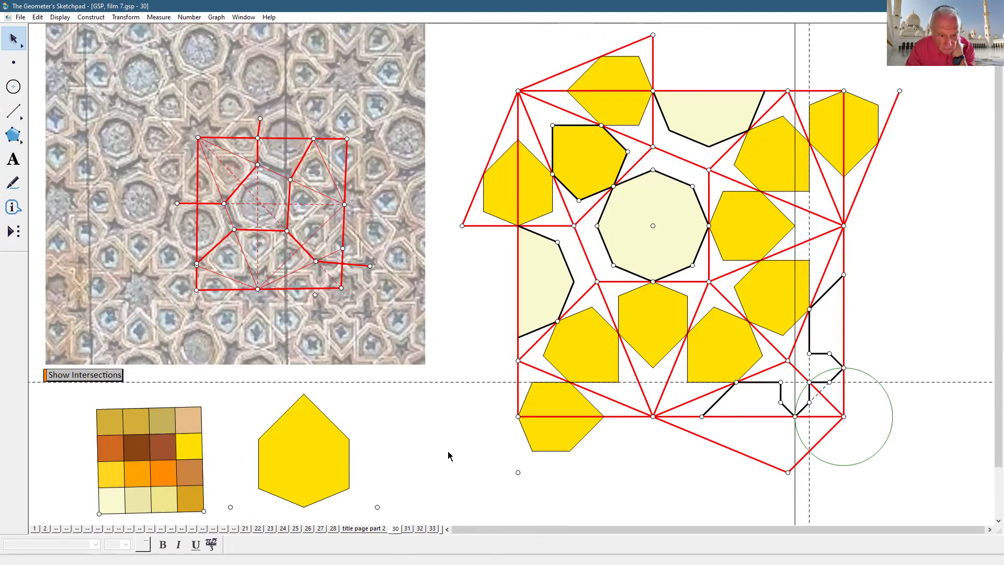
pyautogui.click(308, 529)
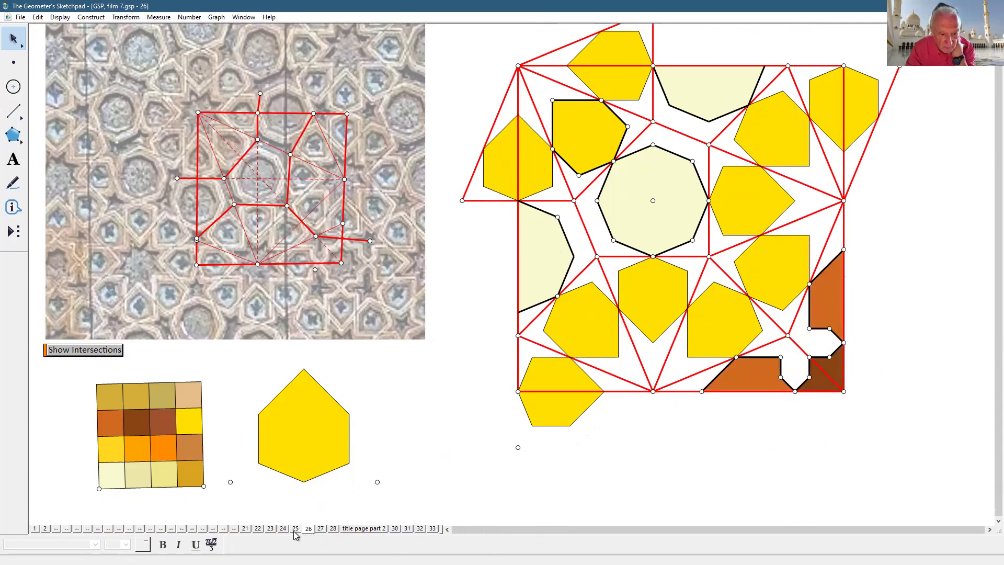
pyautogui.click(321, 528)
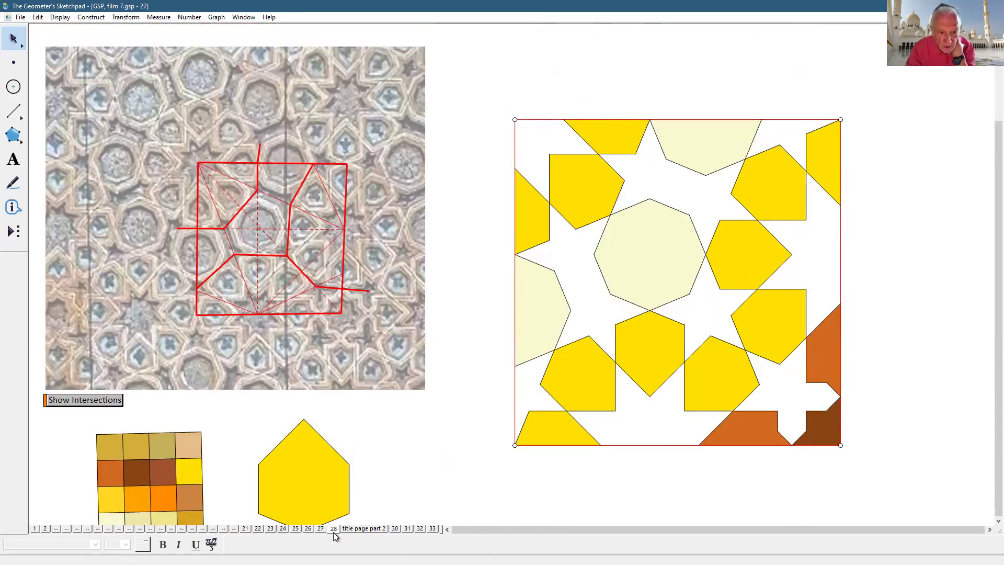
pyautogui.click(333, 530)
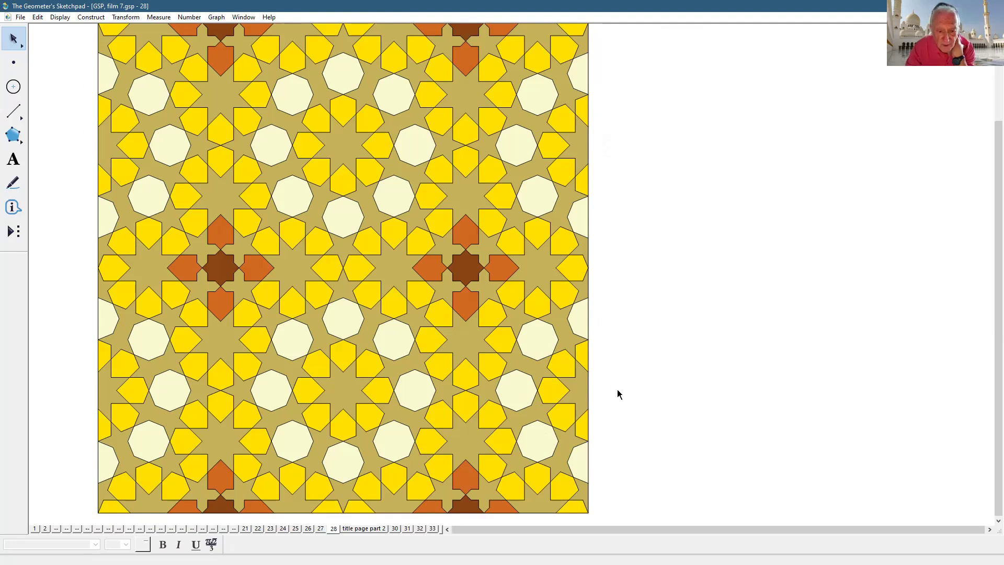
pyautogui.click(395, 529)
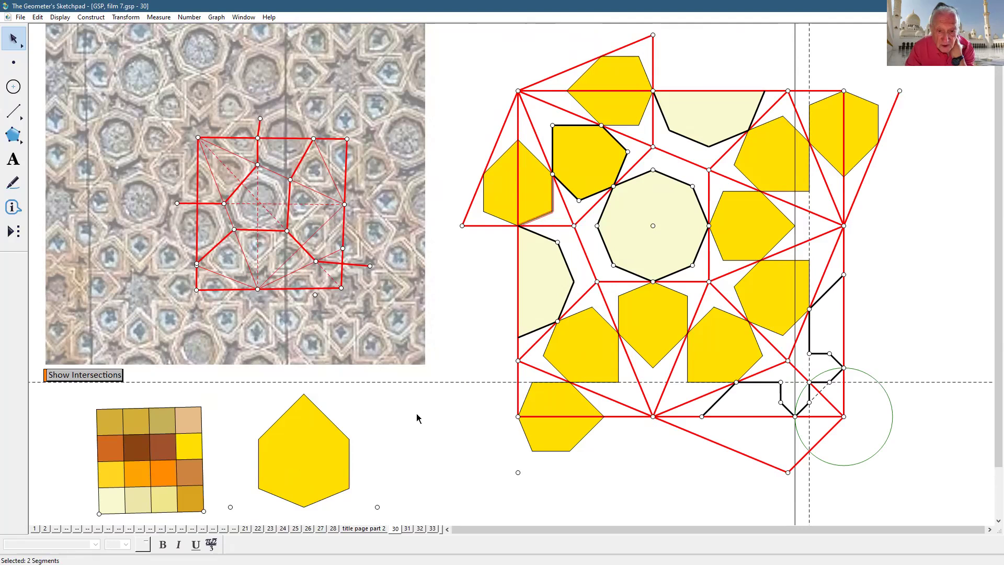
# - Shift the near-vertical red tracing line slightly left and the top-edge vertex slightly right
pyautogui.click(440, 418)
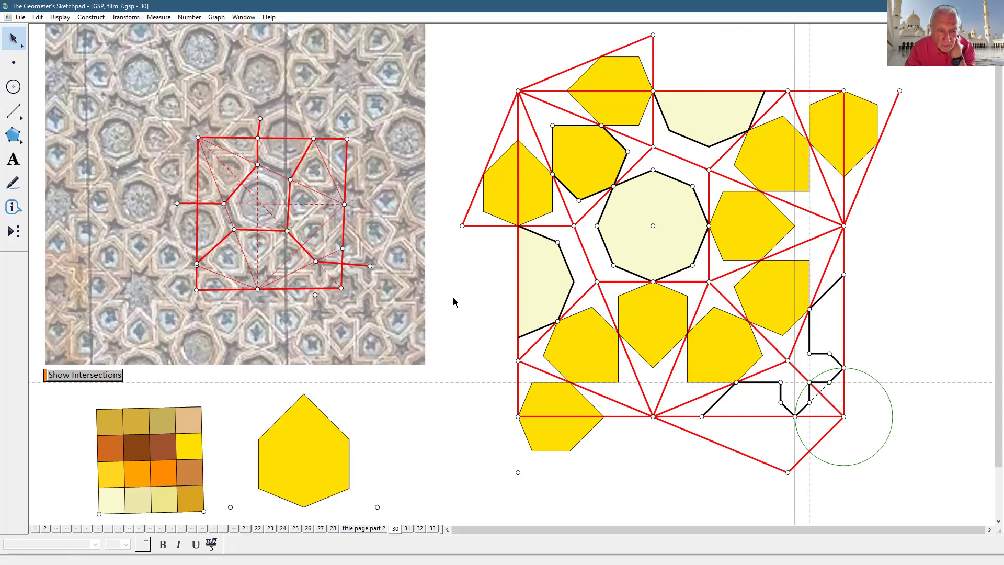
pyautogui.moveTo(293, 193); pyautogui.dragTo(289, 191)
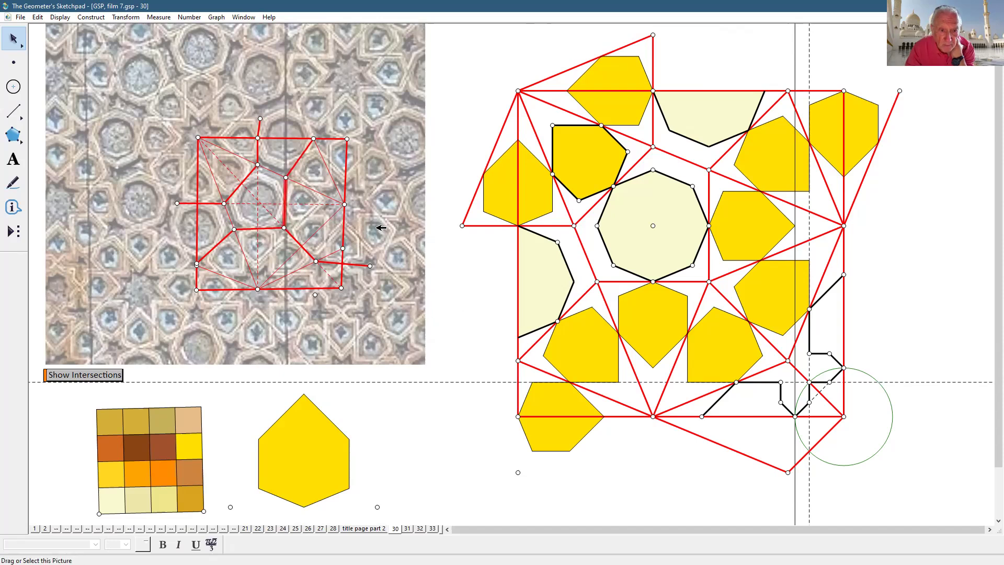
pyautogui.click(439, 253)
pyautogui.moveTo(313, 139); pyautogui.dragTo(319, 136)
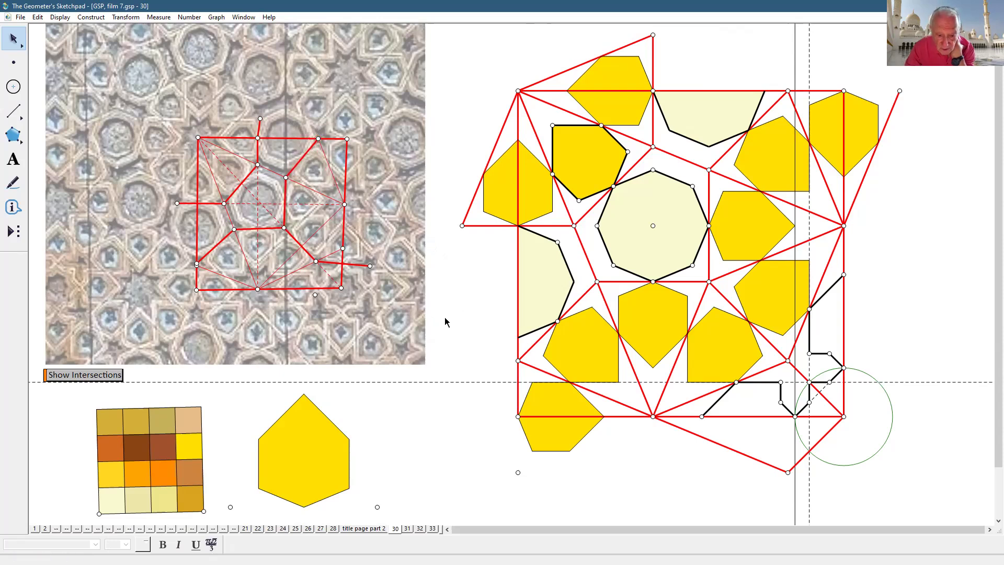
# - Go to page 31 with the Sultan Selim Mosque kundekari door photographs
pyautogui.click(407, 528)
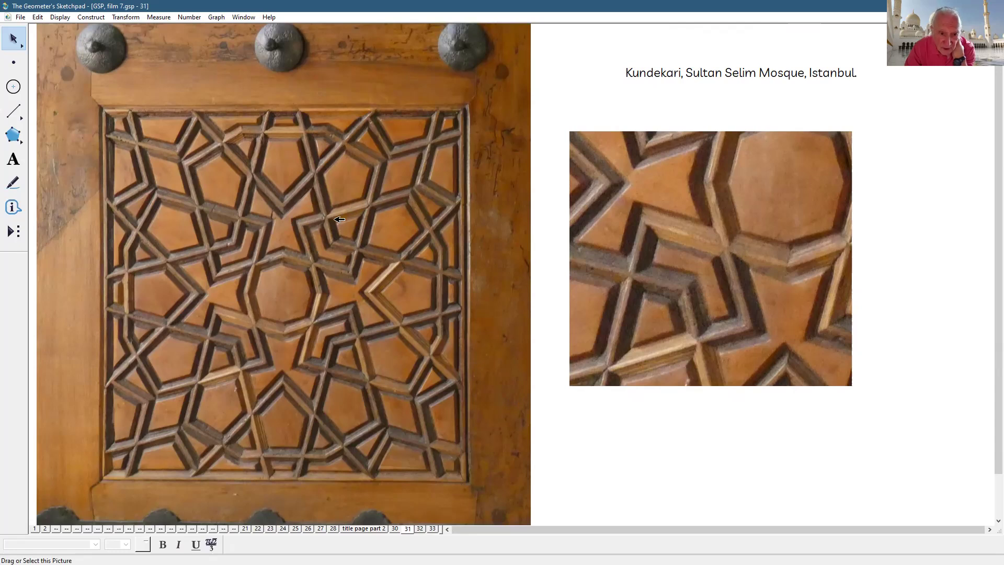
# - Draw a segment along one carved strand and colour it yellow
pyautogui.click(13, 111)
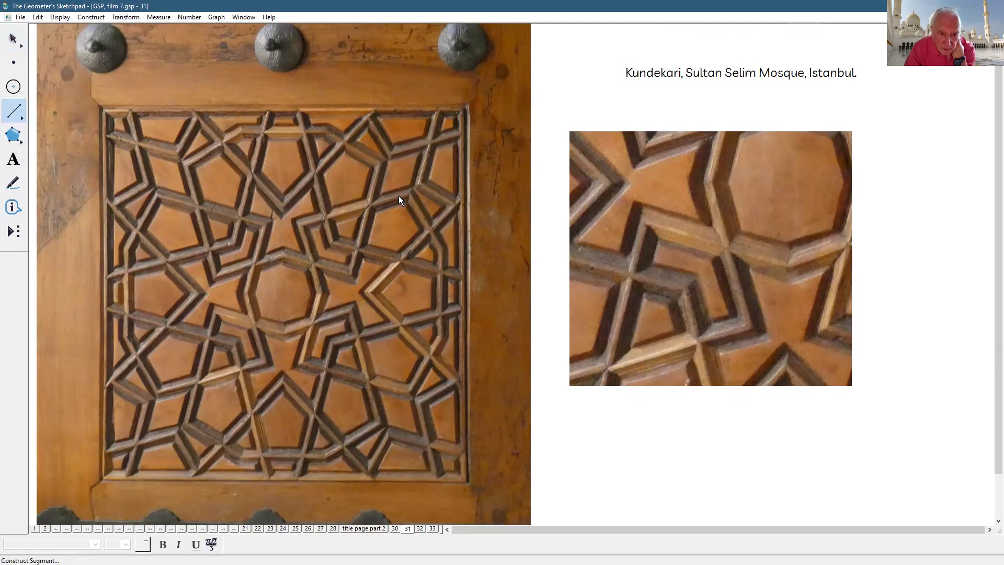
pyautogui.moveTo(406, 196); pyautogui.dragTo(369, 210)
pyautogui.moveTo(305, 224); pyautogui.dragTo(306, 224)
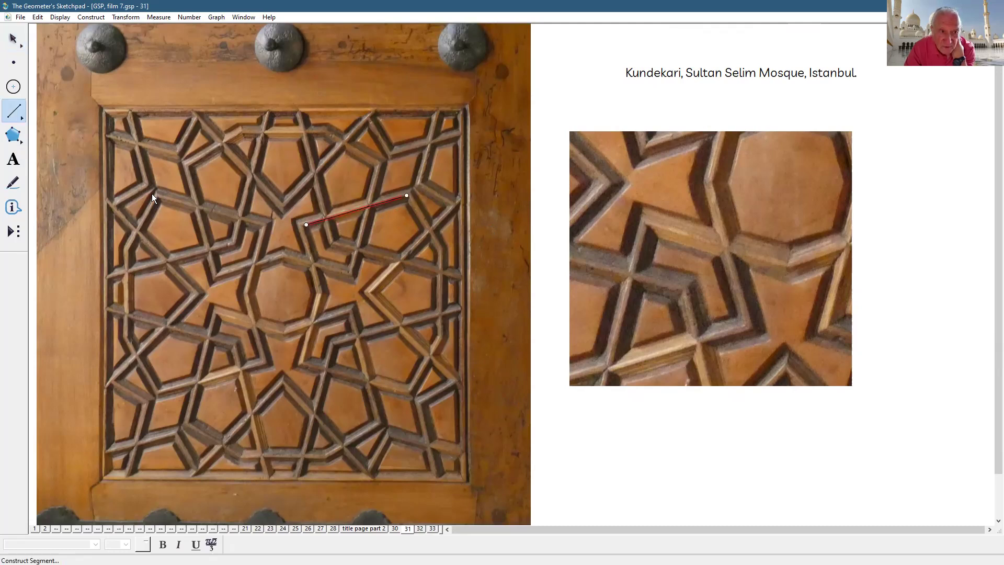
pyautogui.click(61, 17)
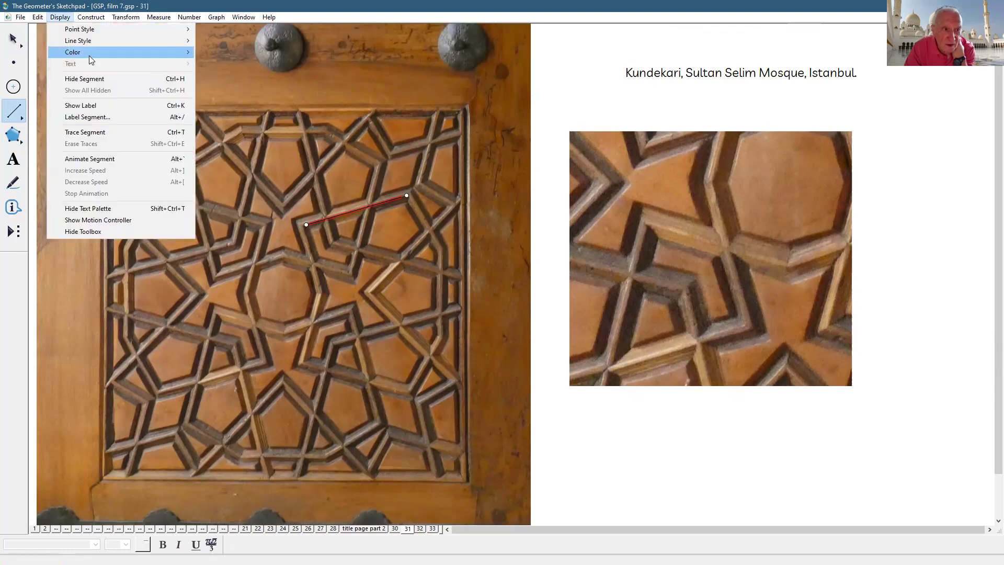
pyautogui.moveTo(89, 54)
pyautogui.click(219, 76)
pyautogui.click(13, 38)
pyautogui.click(629, 436)
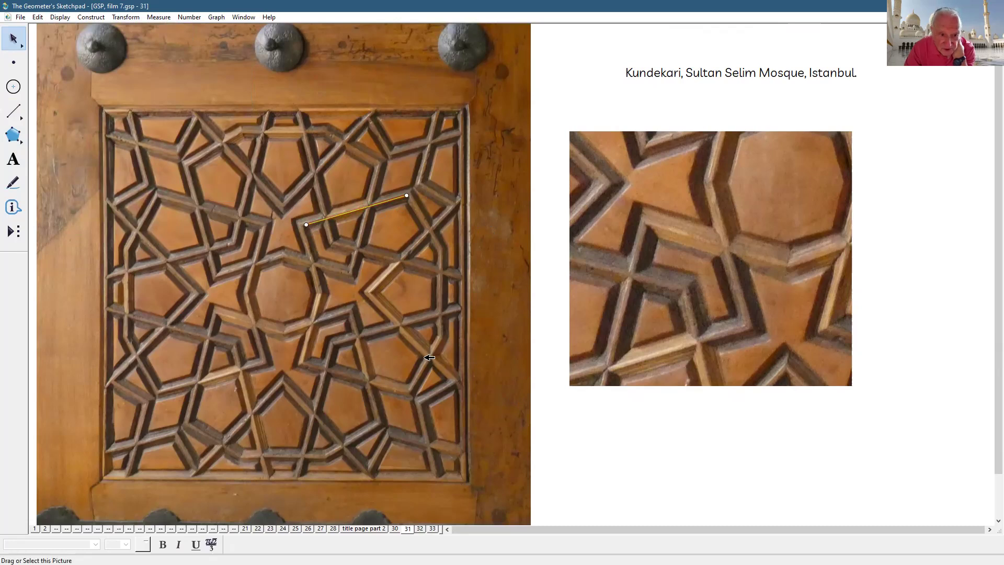
# - Add upper and lower outline segments along the strand, nudging the lower left end down
pyautogui.click(13, 111)
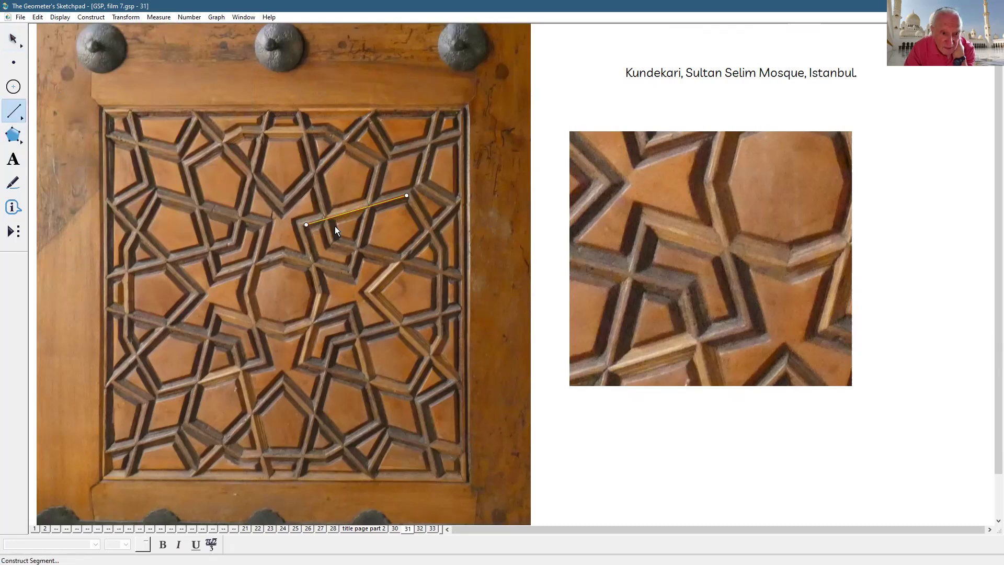
pyautogui.click(294, 220)
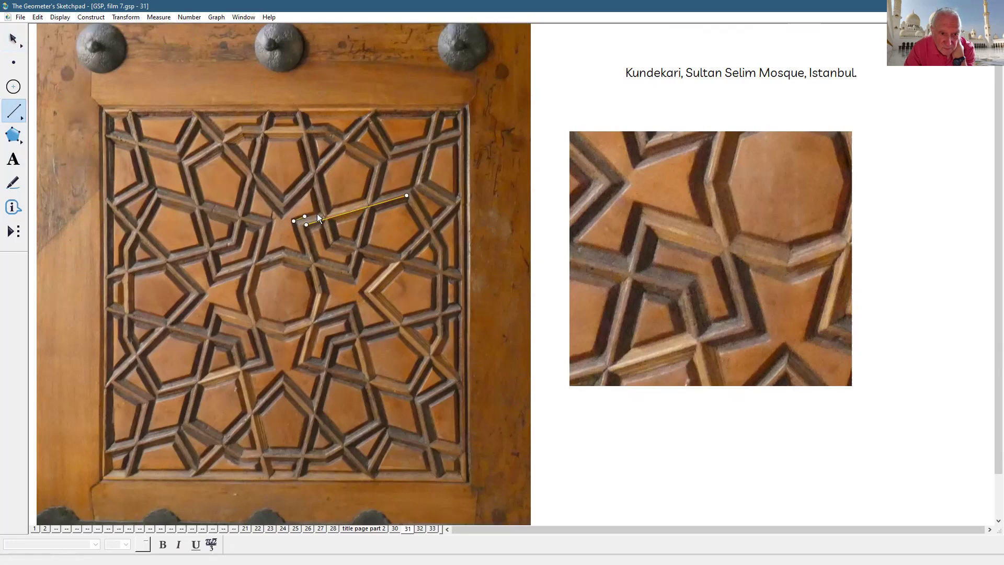
pyautogui.click(411, 187)
pyautogui.click(310, 229)
pyautogui.click(405, 203)
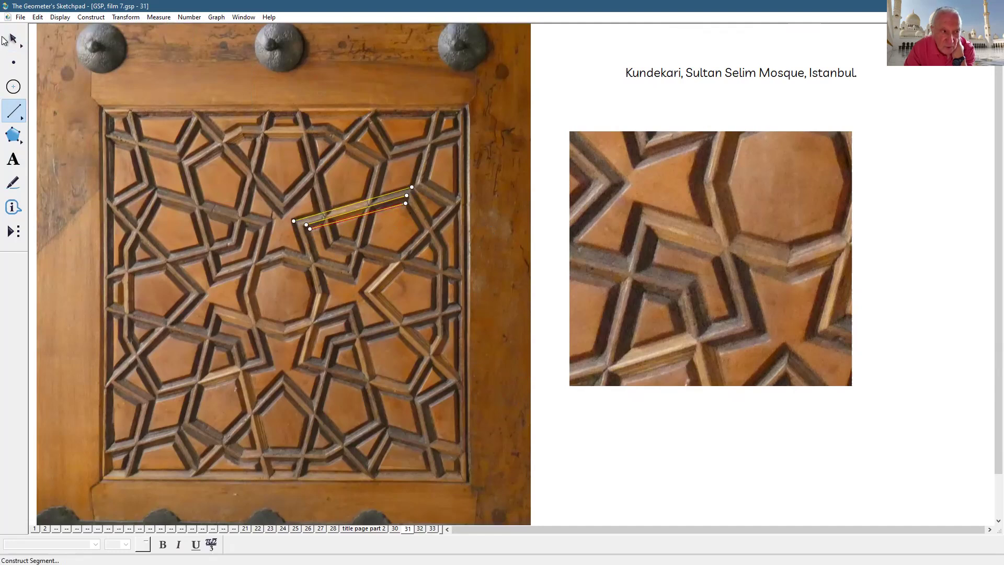
pyautogui.press('Escape')
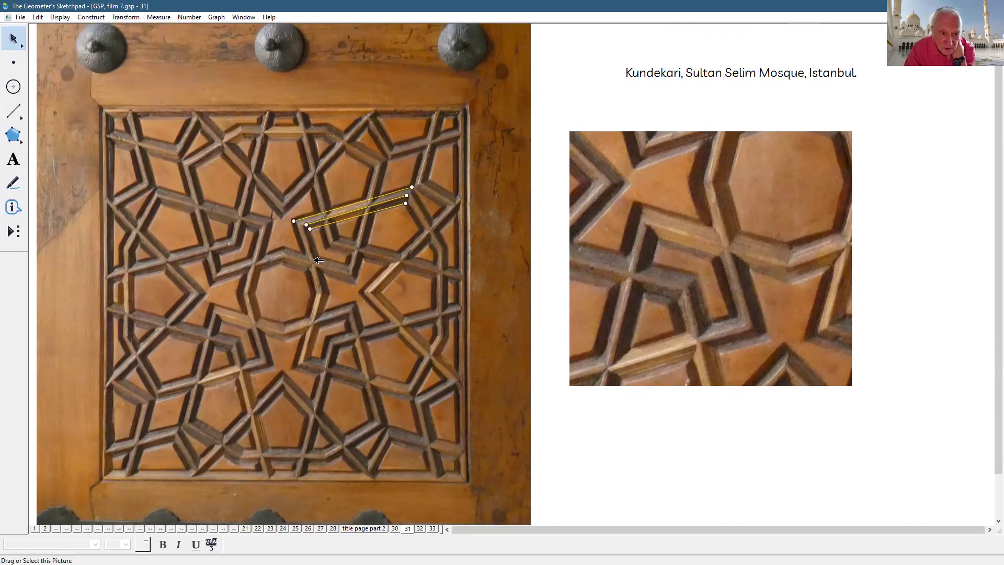
pyautogui.moveTo(310, 228); pyautogui.dragTo(310, 231)
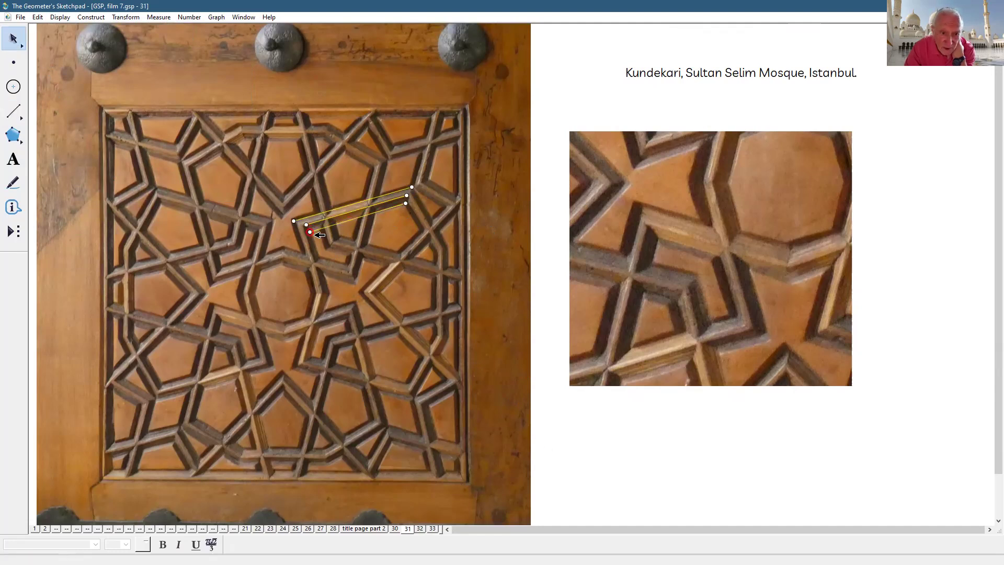
pyautogui.click(650, 497)
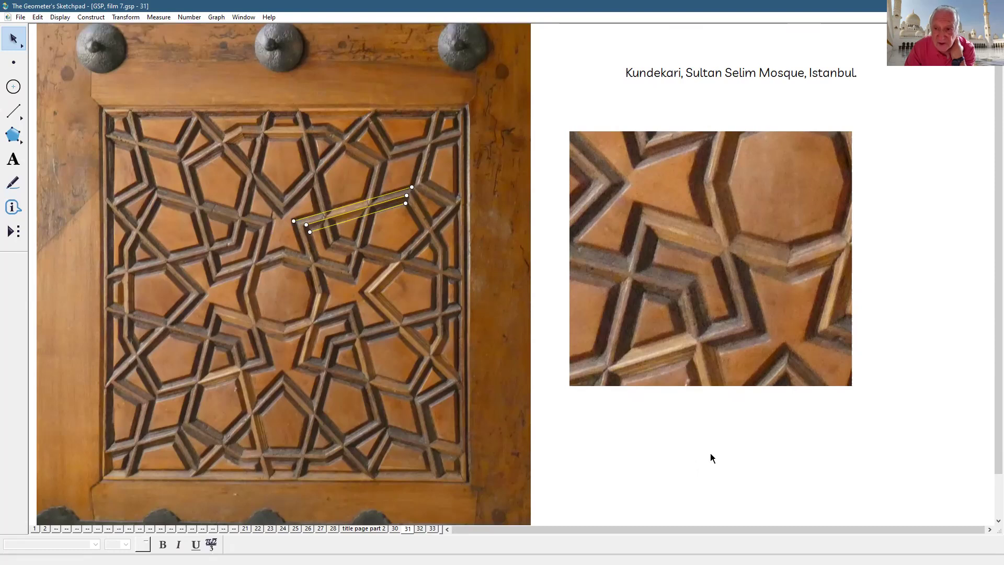
# - Trace the strand's parallel edges, a short connector and an upper outline edge on the close-up photo
pyautogui.click(23, 114)
pyautogui.moveTo(643, 207)
pyautogui.mouseDown()
pyautogui.moveTo(712, 228)
pyautogui.moveTo(718, 256)
pyautogui.mouseUp()
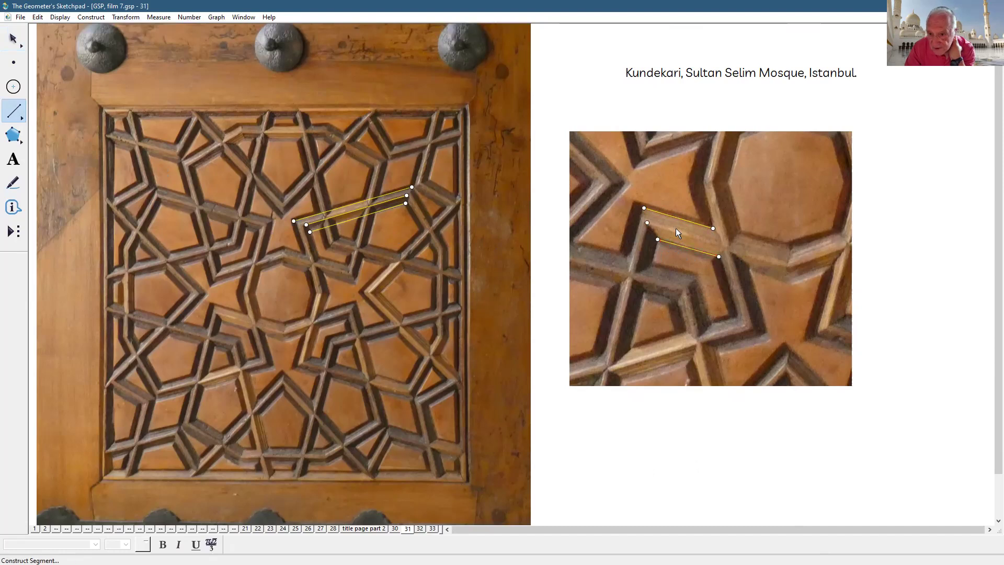
pyautogui.click(718, 245)
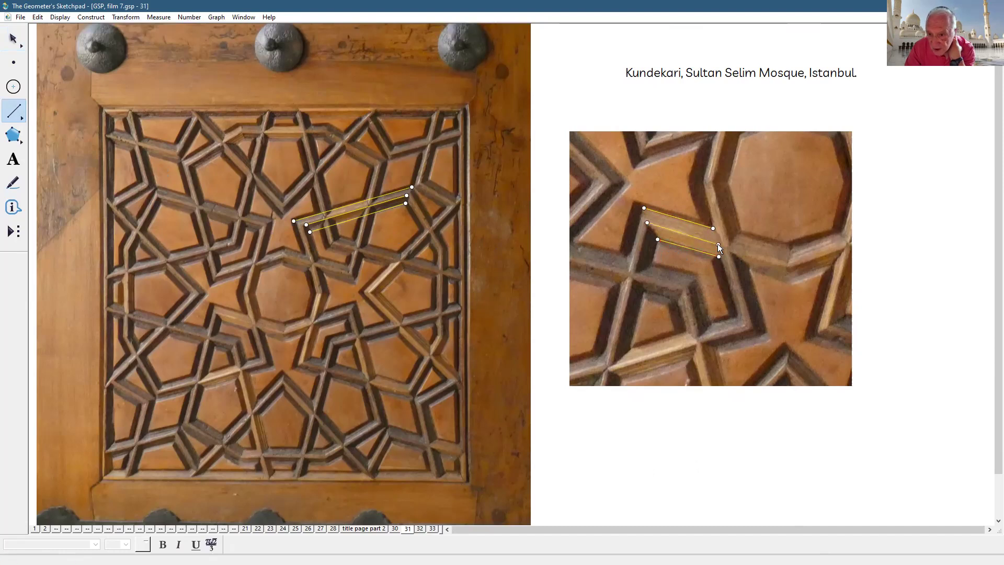
pyautogui.click(644, 208)
pyautogui.click(657, 239)
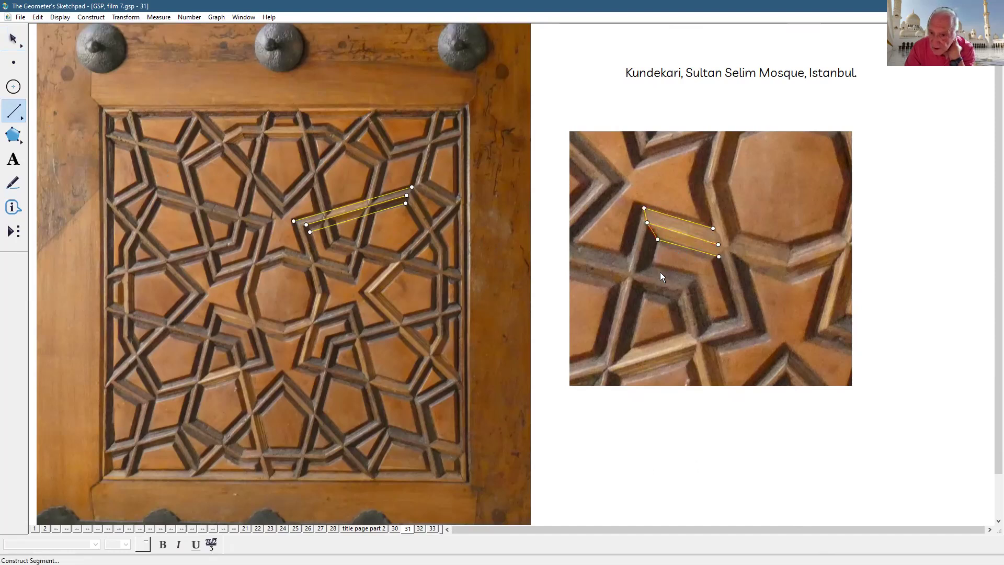
pyautogui.click(635, 199)
pyautogui.click(701, 219)
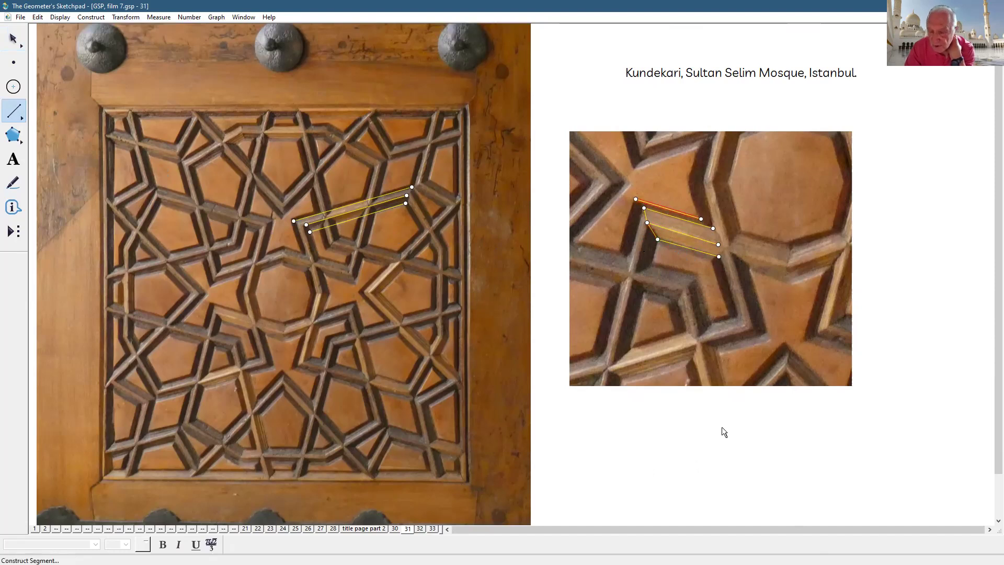
# - Trace the outline down around the bend to the lower corner and close it onto the existing point
pyautogui.click(657, 240)
pyautogui.click(652, 265)
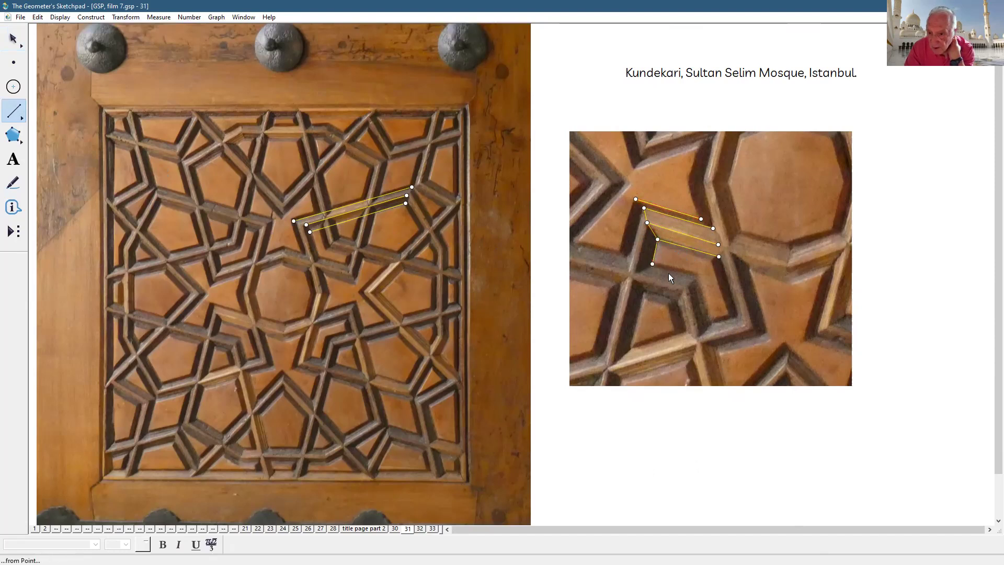
pyautogui.click(697, 277)
pyautogui.click(708, 325)
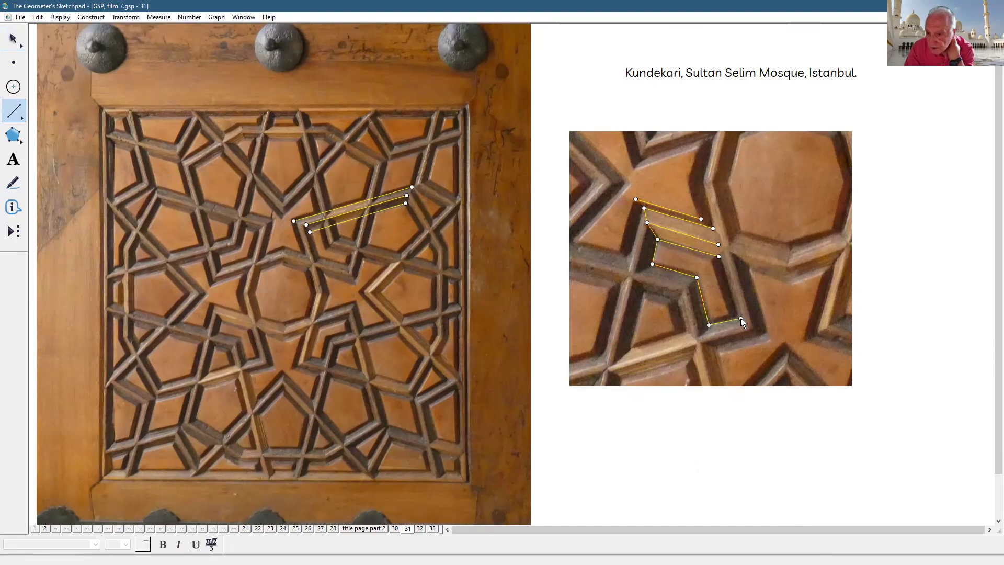
pyautogui.click(737, 318)
pyautogui.click(718, 257)
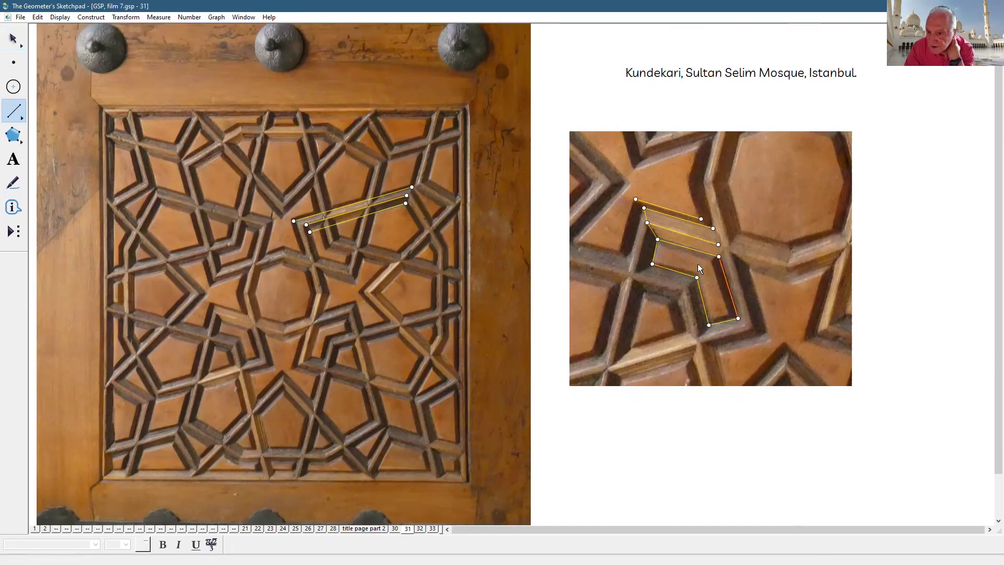
pyautogui.click(14, 38)
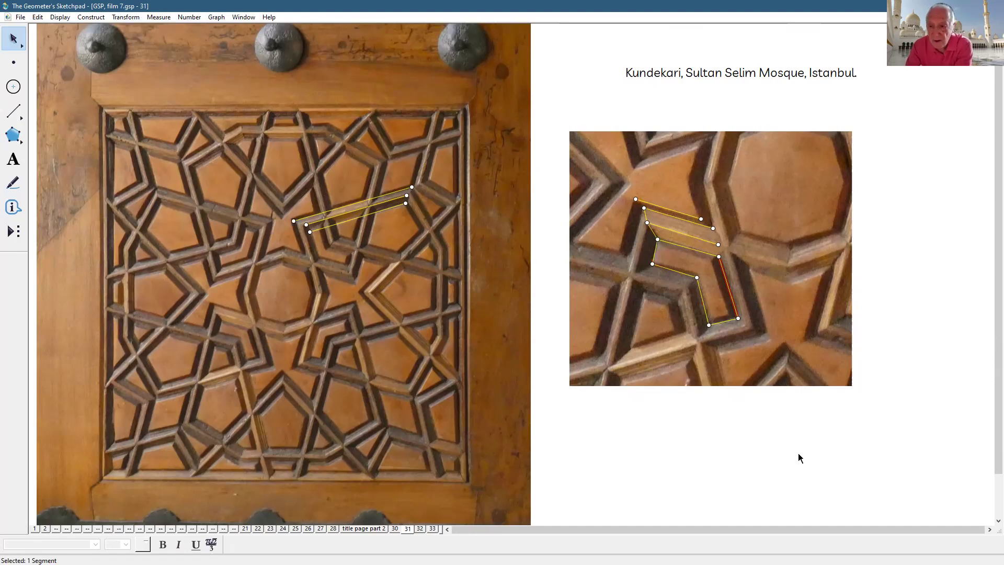
pyautogui.click(731, 443)
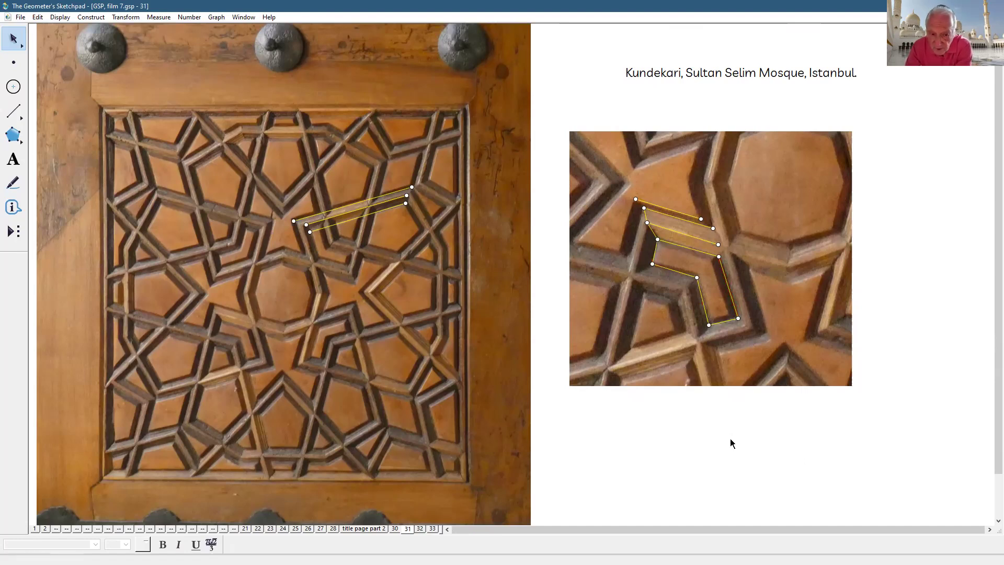
pyautogui.click(419, 528)
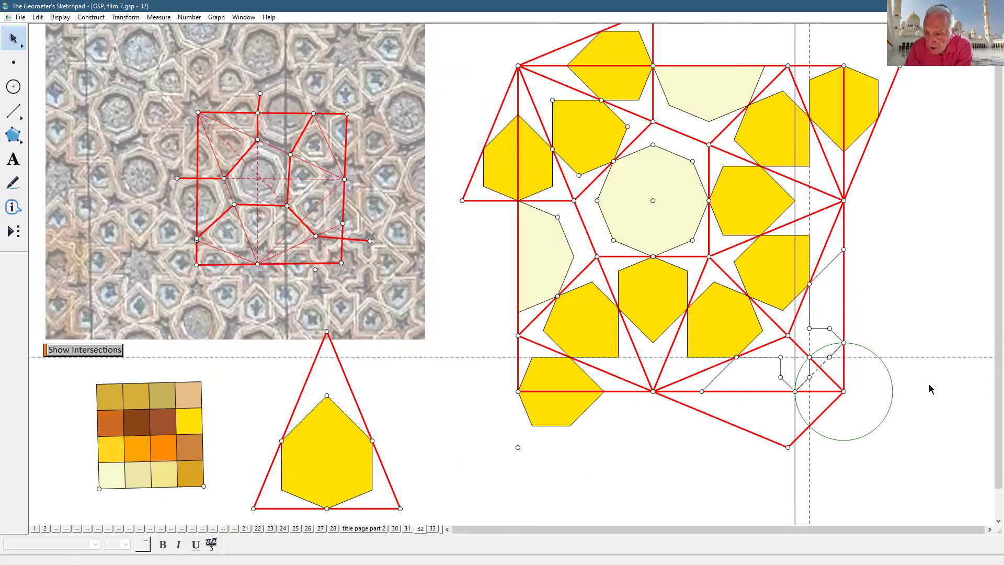
pyautogui.click(920, 354)
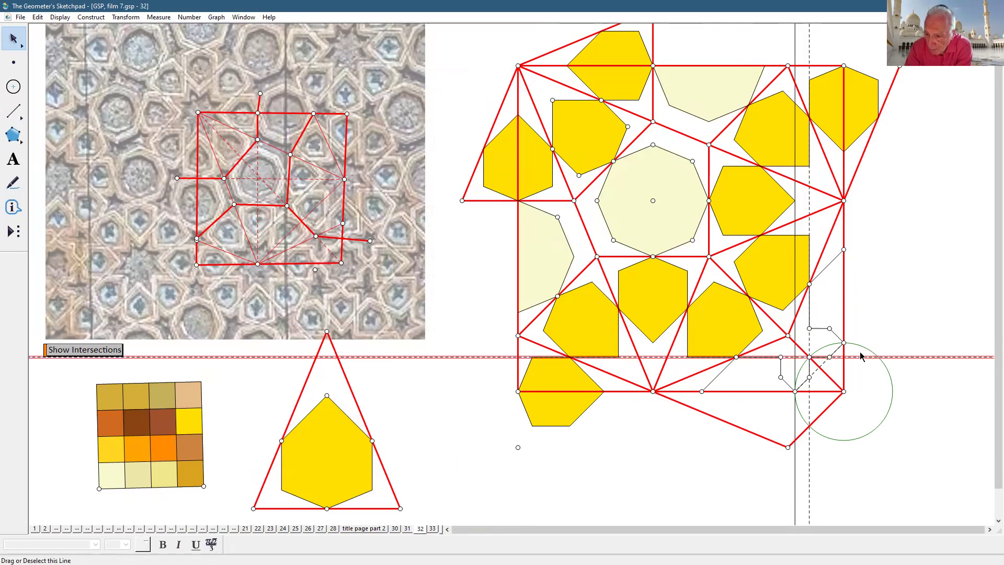
pyautogui.click(826, 487)
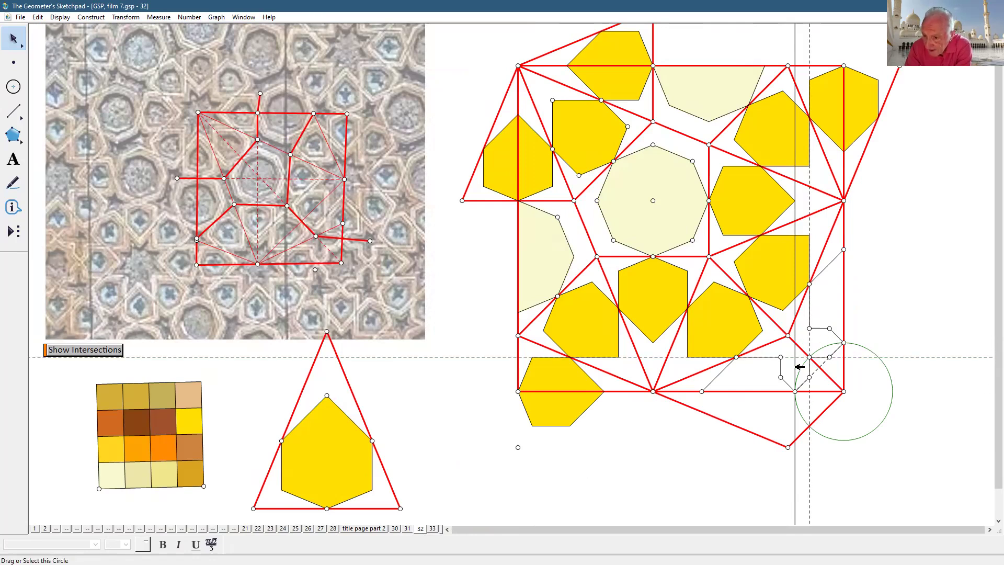
pyautogui.click(777, 340)
pyautogui.click(819, 368)
pyautogui.click(831, 379)
pyautogui.click(819, 367)
pyautogui.click(826, 408)
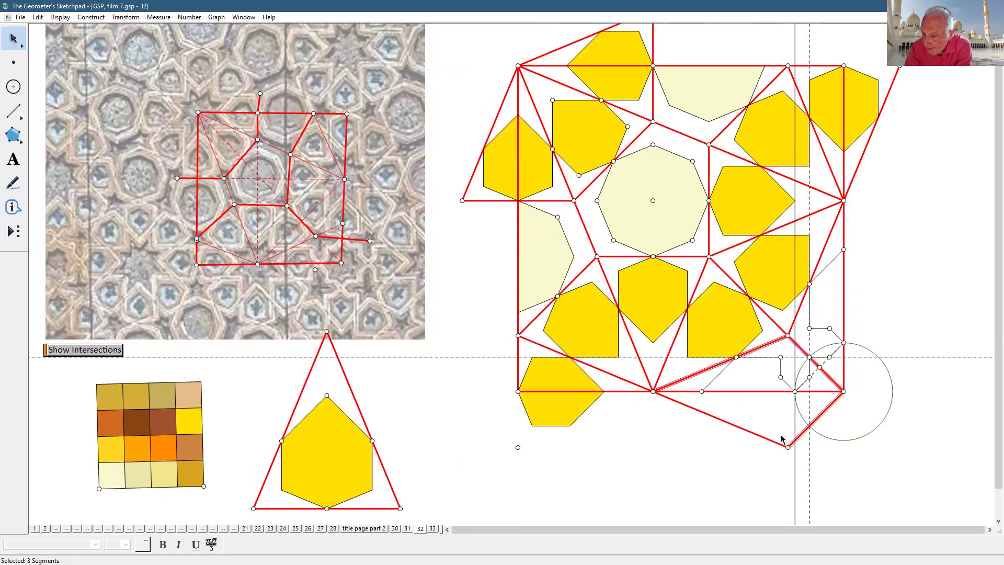
pyautogui.click(776, 439)
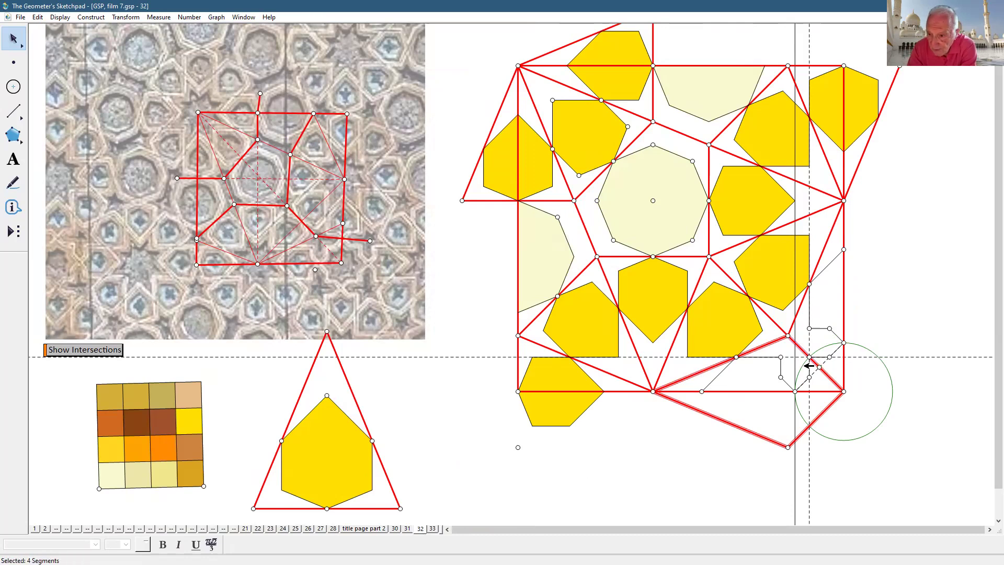
pyautogui.click(908, 403)
pyautogui.click(789, 336)
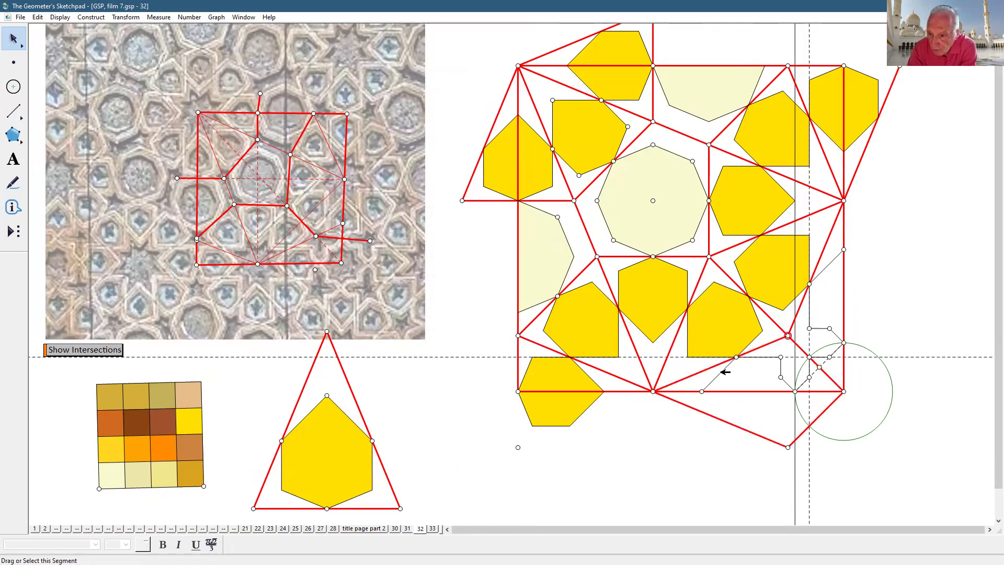
pyautogui.click(653, 391)
pyautogui.click(843, 391)
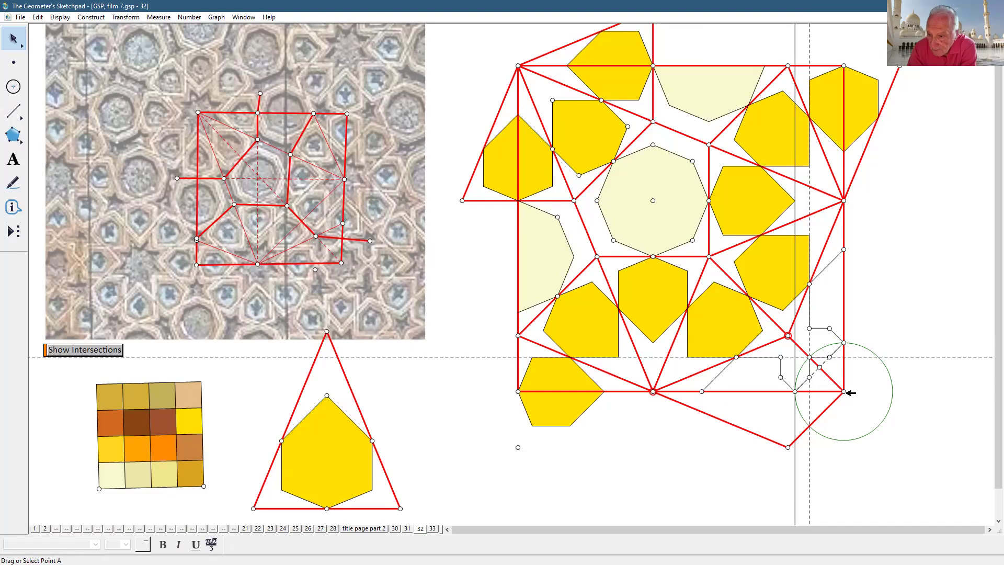
# - Measure angle EFA (22.5°) and move the reading below the band
pyautogui.click(158, 17)
pyautogui.click(180, 75)
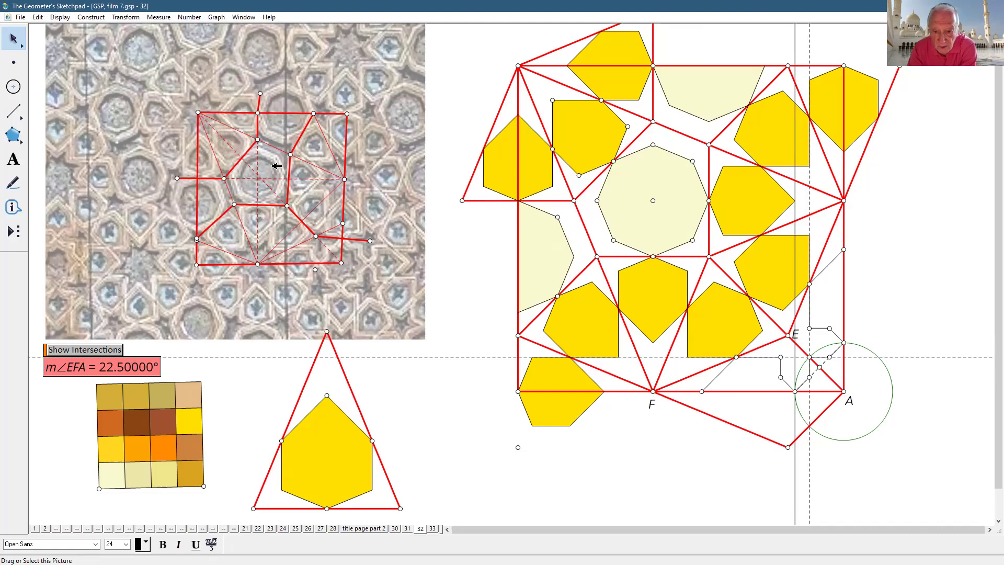
pyautogui.moveTo(110, 371); pyautogui.dragTo(706, 438)
pyautogui.click(977, 444)
# - Measure angle EAG at corner A, giving 45°
pyautogui.click(788, 335)
pyautogui.click(843, 391)
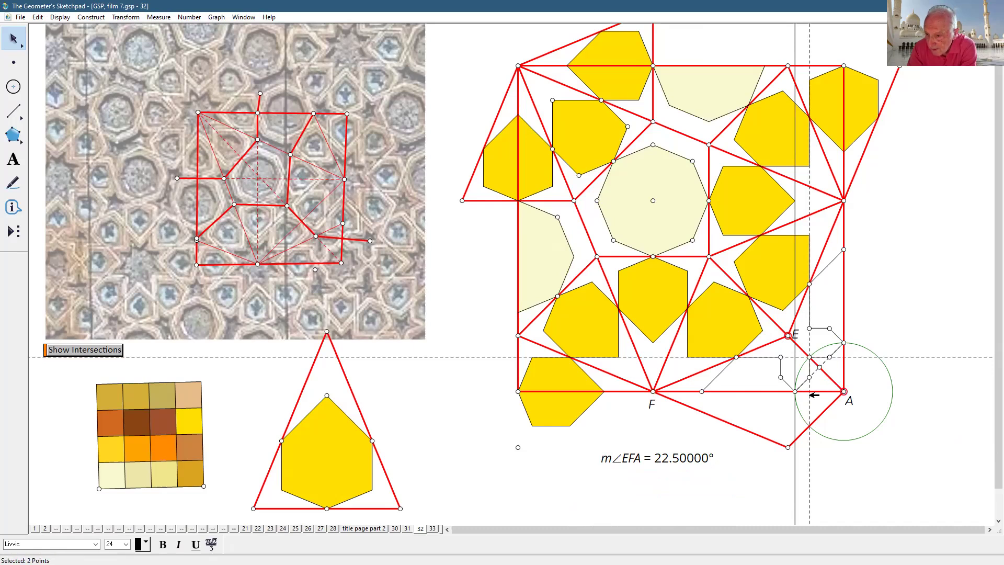
pyautogui.click(795, 391)
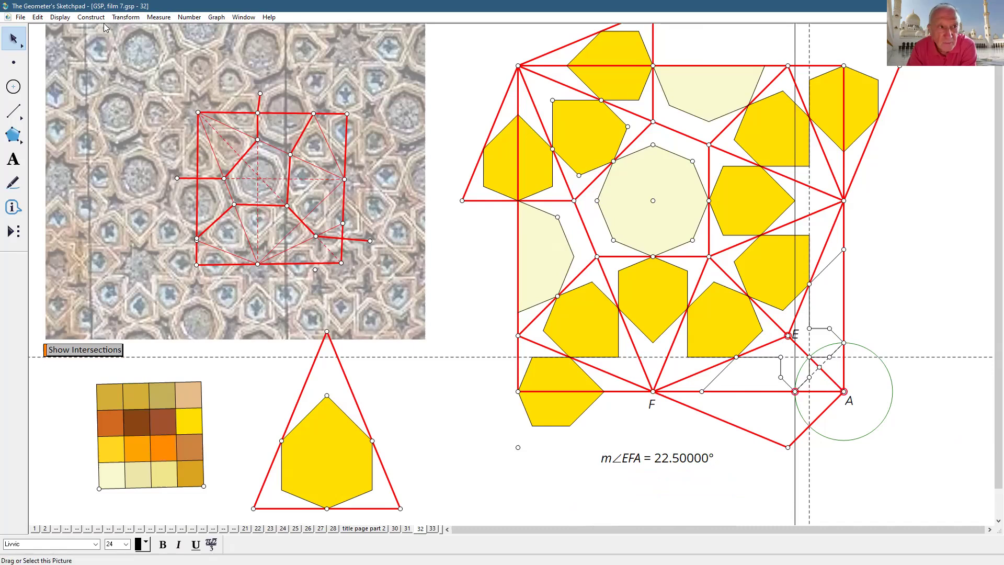
pyautogui.click(159, 17)
pyautogui.click(159, 78)
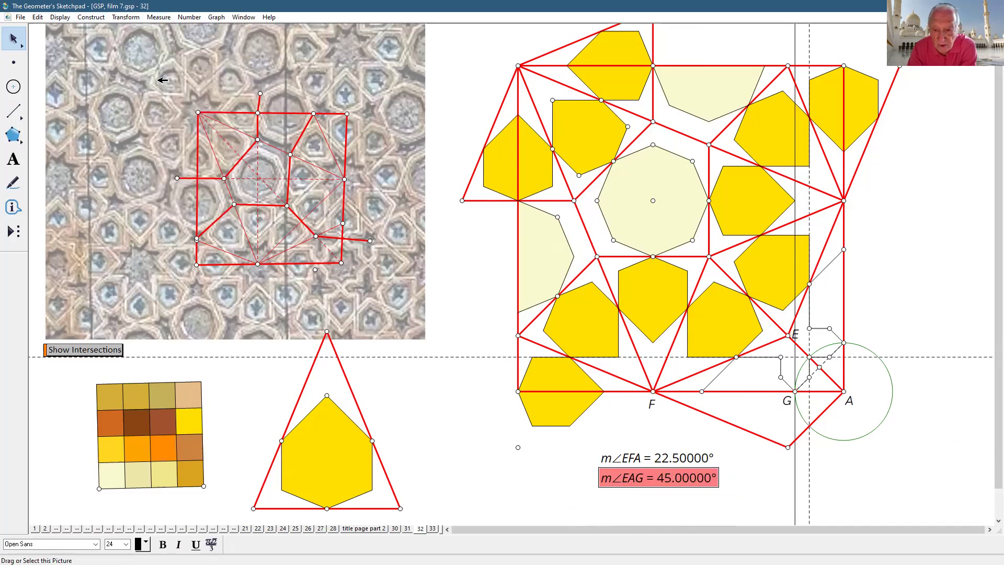
pyautogui.click(877, 490)
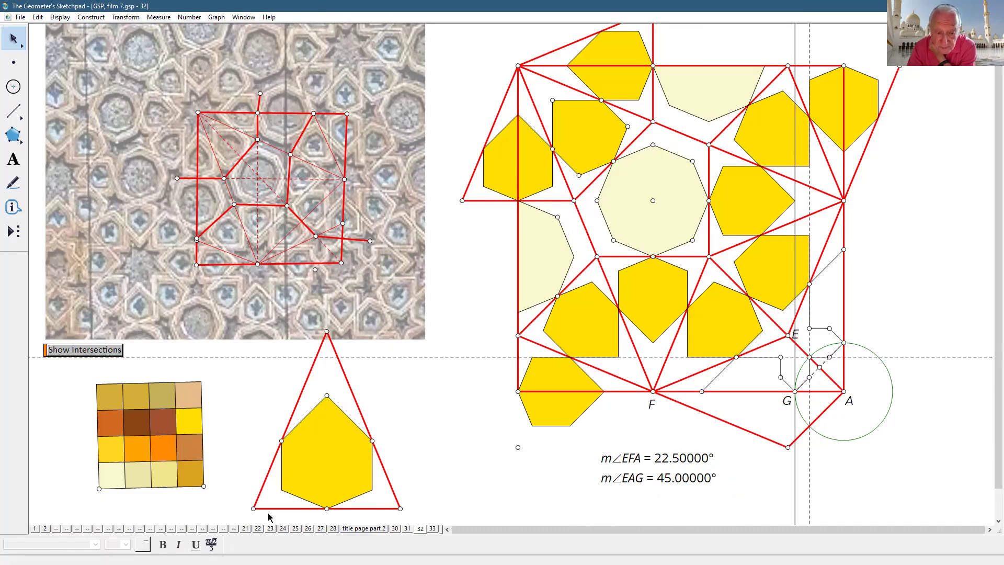
pyautogui.click(253, 508)
# - Measure the triangle's apex angle DHC (45°) and place the reading beside the triangle
pyautogui.click(327, 331)
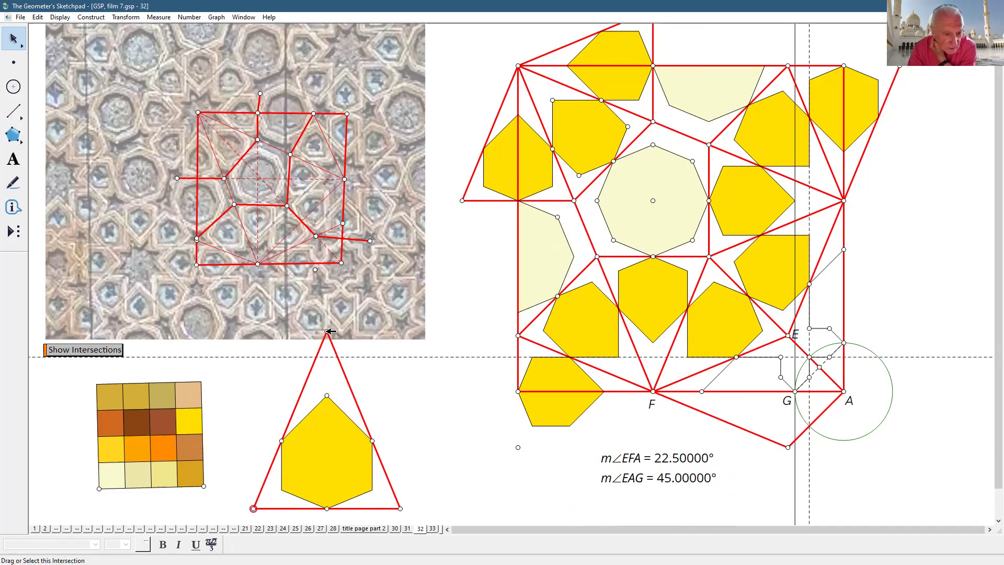
pyautogui.click(259, 421)
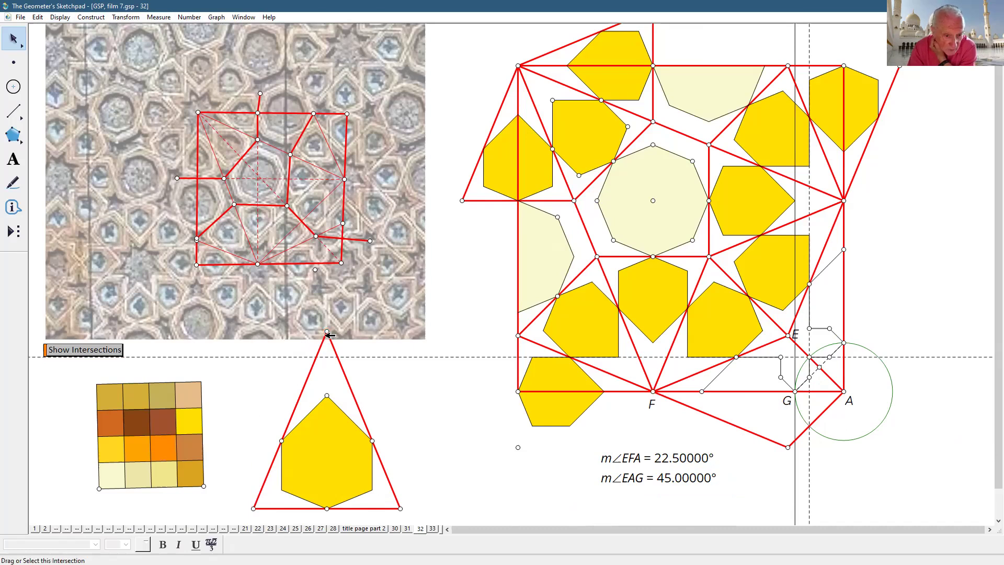
pyautogui.click(254, 508)
pyautogui.click(327, 331)
pyautogui.click(400, 509)
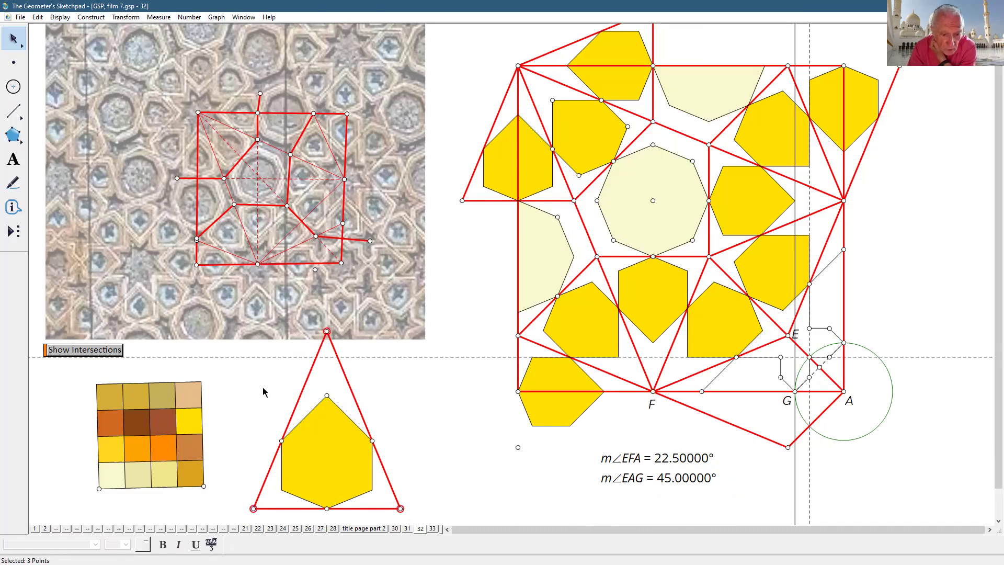
pyautogui.click(159, 16)
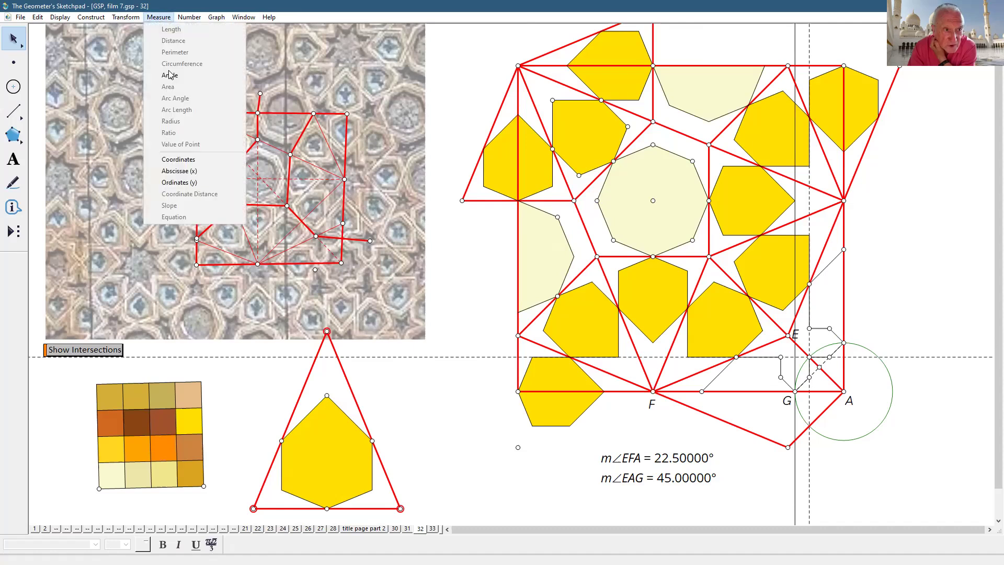
pyautogui.click(167, 76)
pyautogui.moveTo(670, 498); pyautogui.dragTo(415, 373)
pyautogui.click(446, 473)
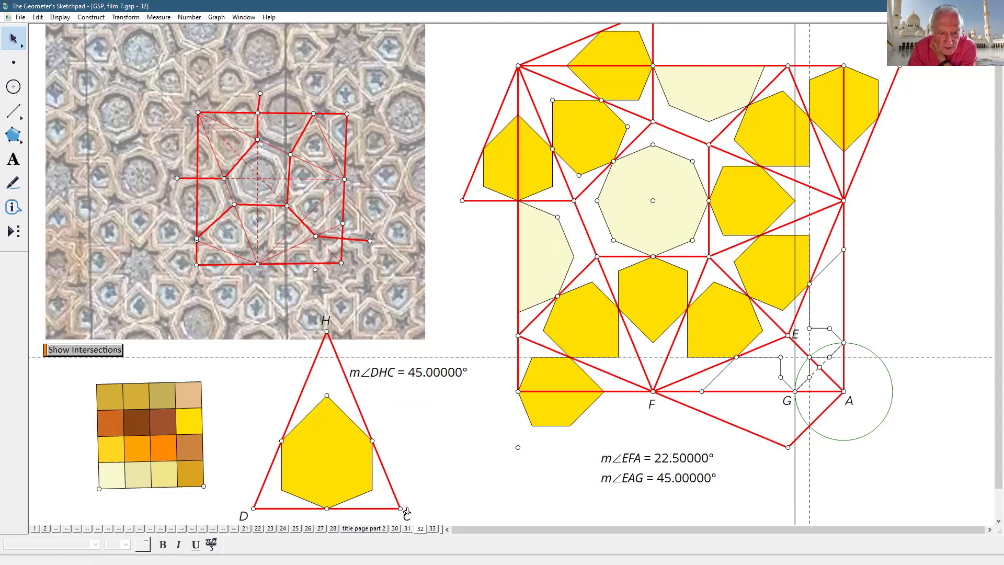
# - Measure angle HCI at corner C using the base midpoint, giving 67.5°
pyautogui.click(326, 331)
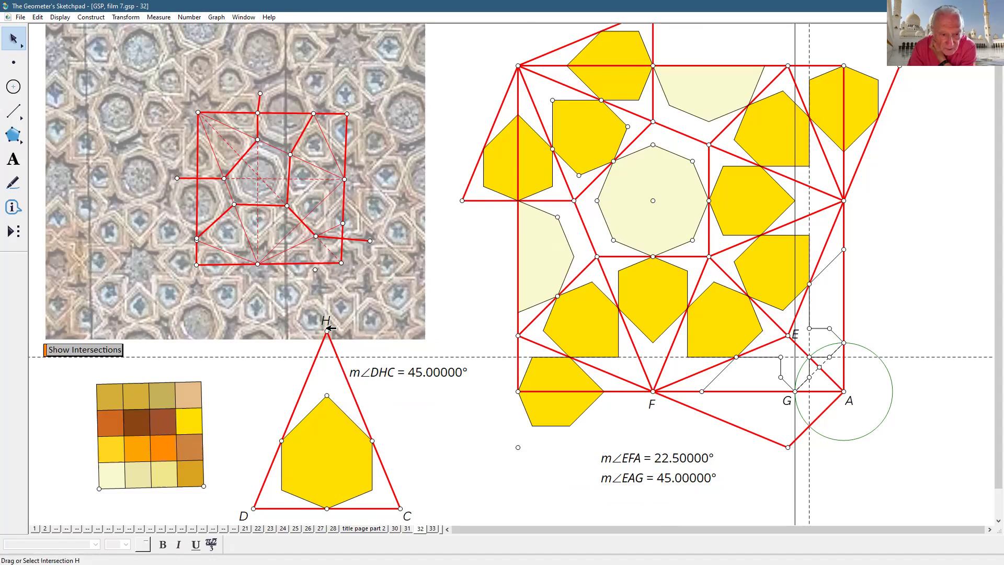
pyautogui.click(401, 508)
pyautogui.click(326, 508)
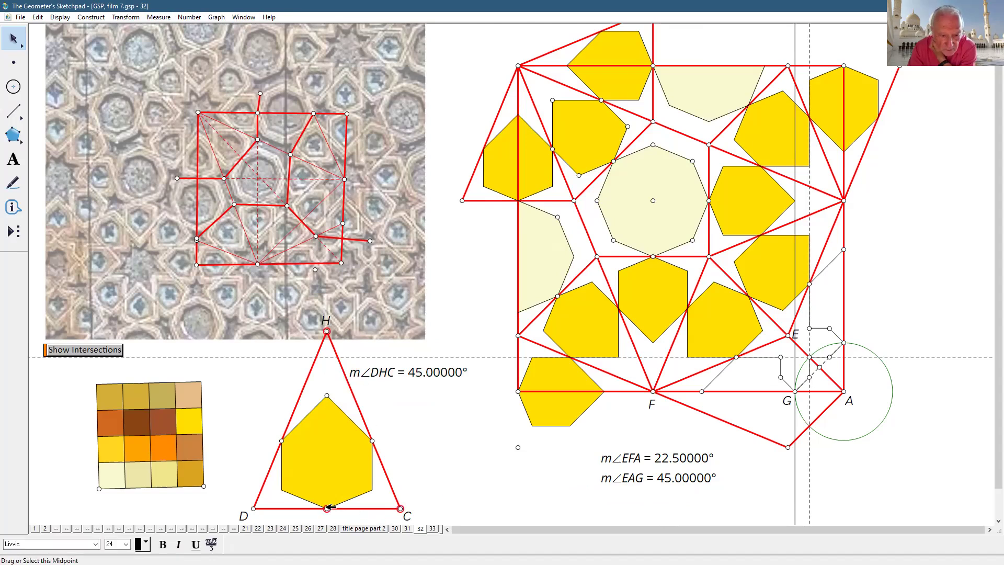
pyautogui.click(155, 18)
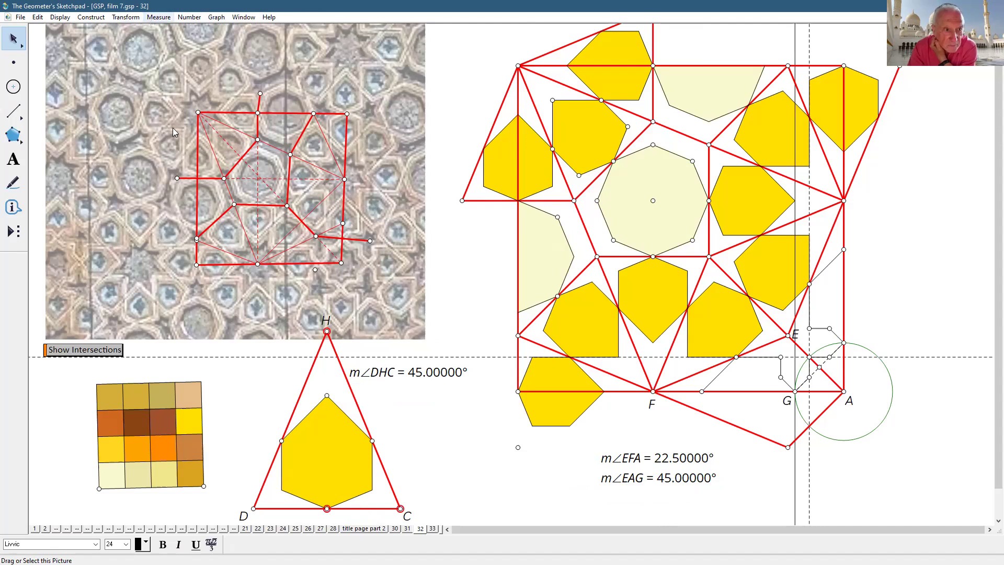
pyautogui.click(172, 76)
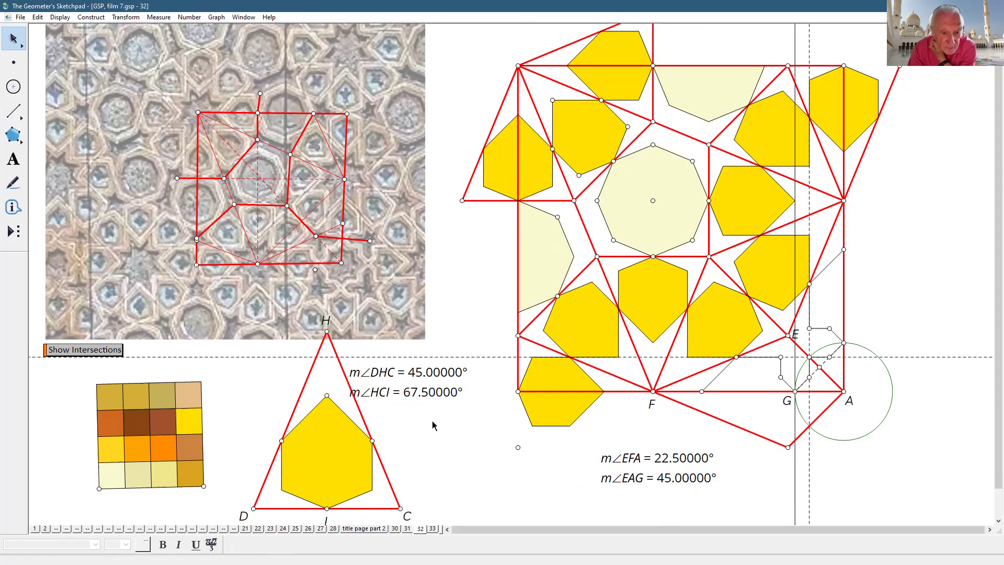
pyautogui.click(14, 159)
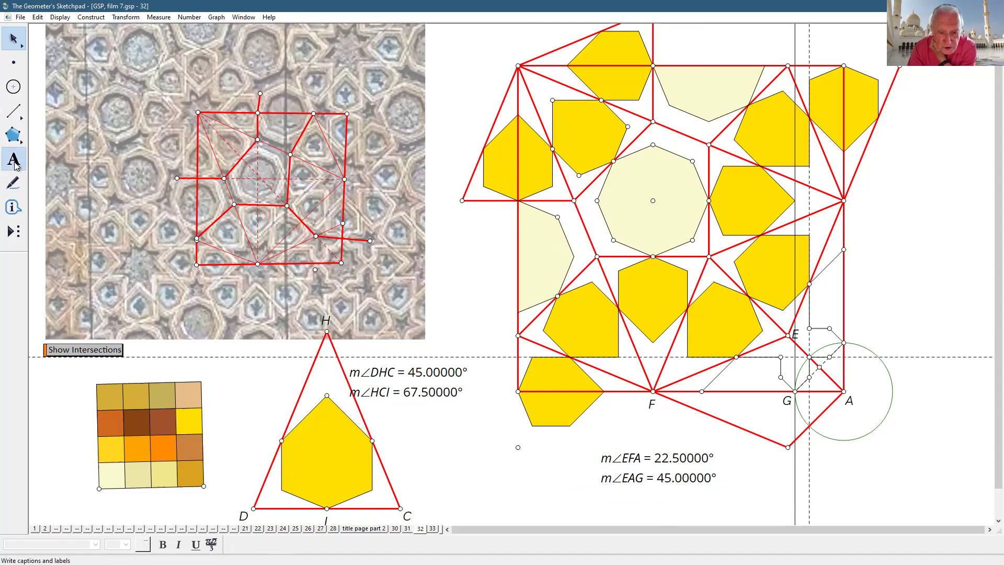
# - Write a '90/4' caption beside the triangle, then delete it
pyautogui.moveTo(402, 427); pyautogui.dragTo(469, 467)
pyautogui.write('90')
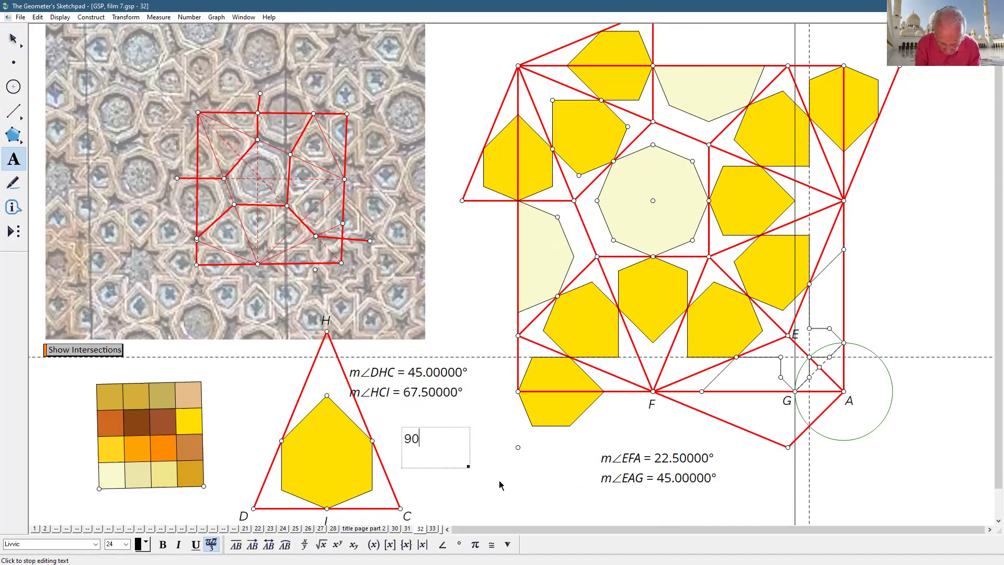
pyautogui.write('/4')
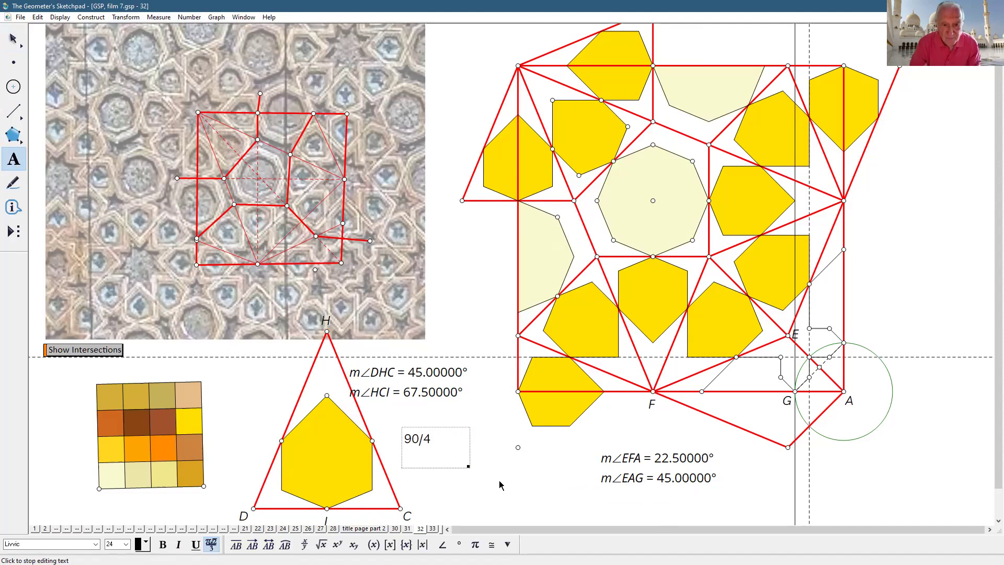
pyautogui.click(499, 485)
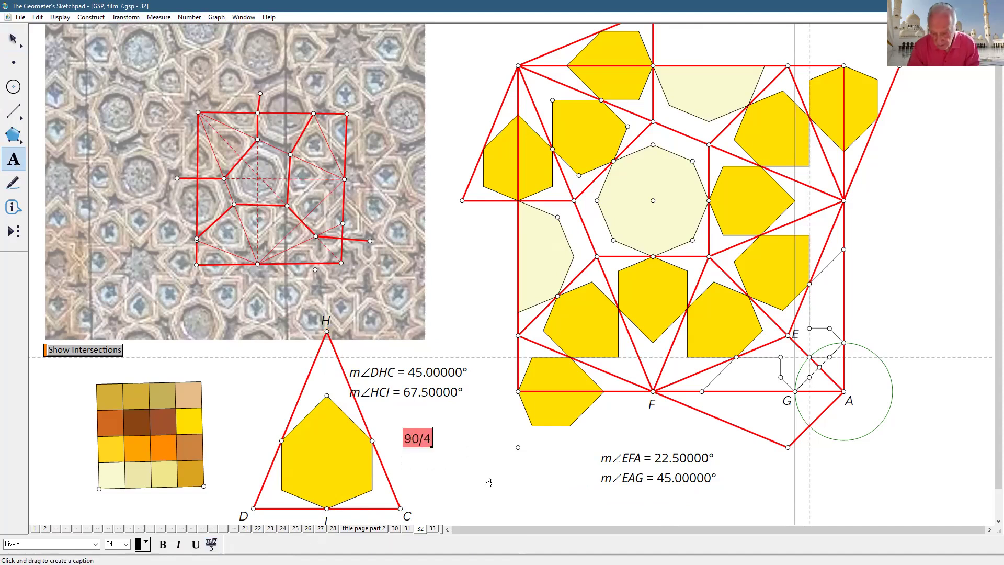
pyautogui.press('Delete')
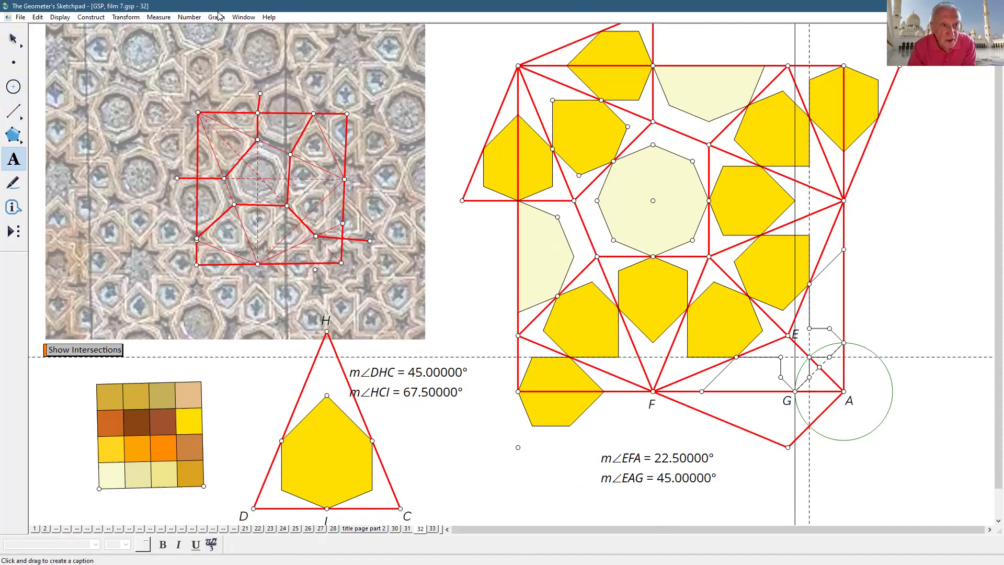
# - Calculate 90/4*3 with the Calculator, producing 67.5
pyautogui.click(189, 17)
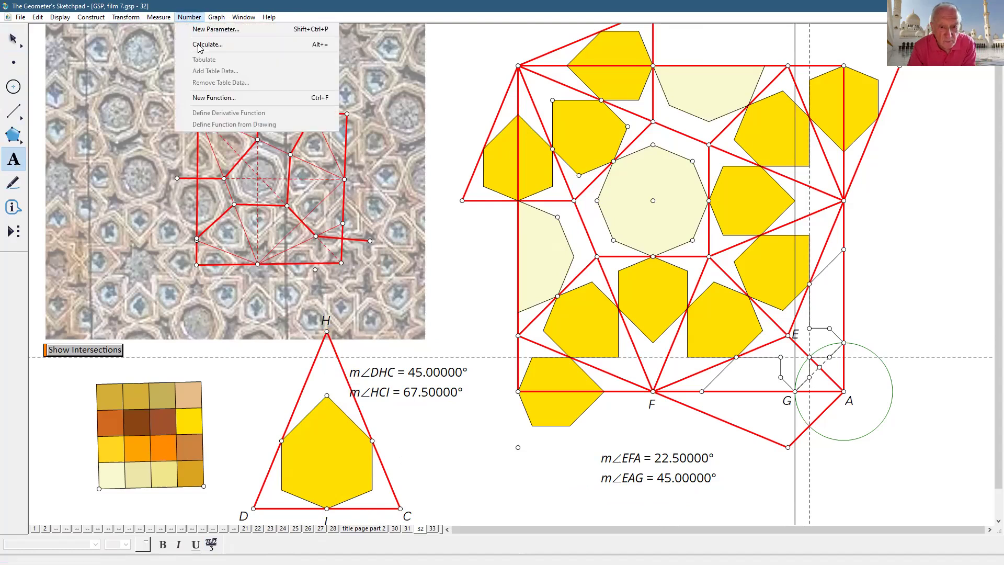
pyautogui.click(199, 46)
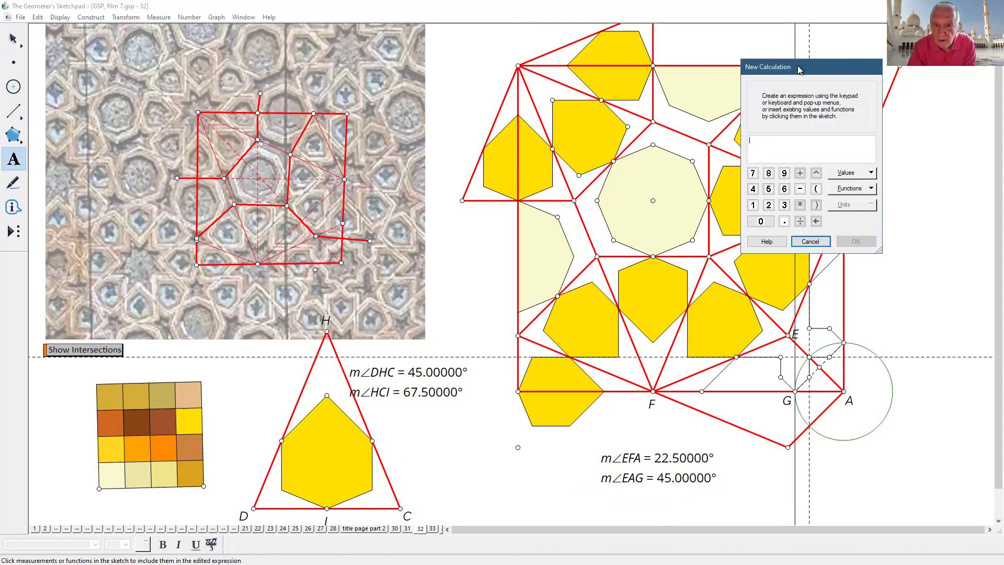
pyautogui.moveTo(798, 70)
pyautogui.mouseDown()
pyautogui.moveTo(442, 198)
pyautogui.moveTo(347, 139)
pyautogui.mouseUp()
pyautogui.write('90 / 4')
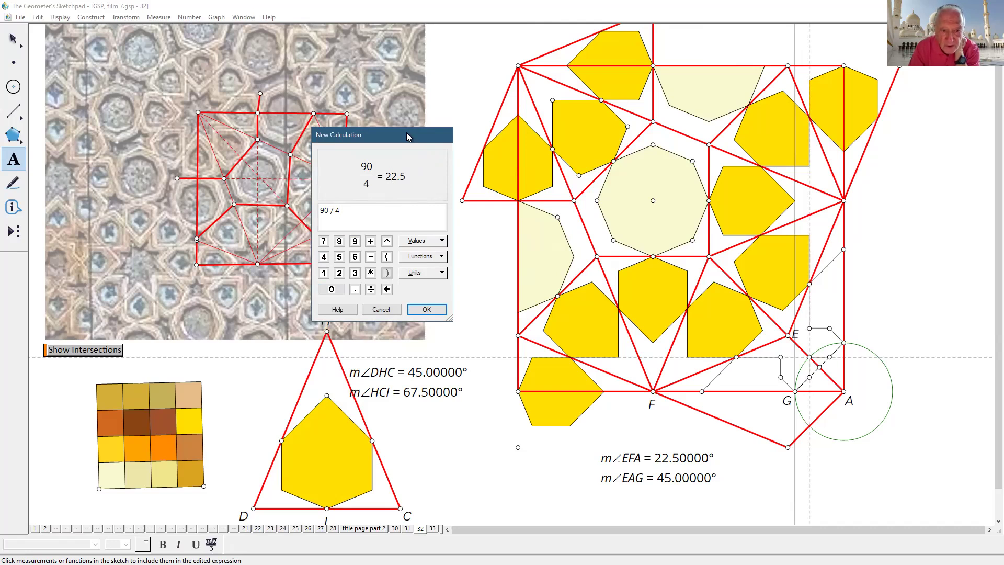
pyautogui.moveTo(408, 136); pyautogui.dragTo(291, 91)
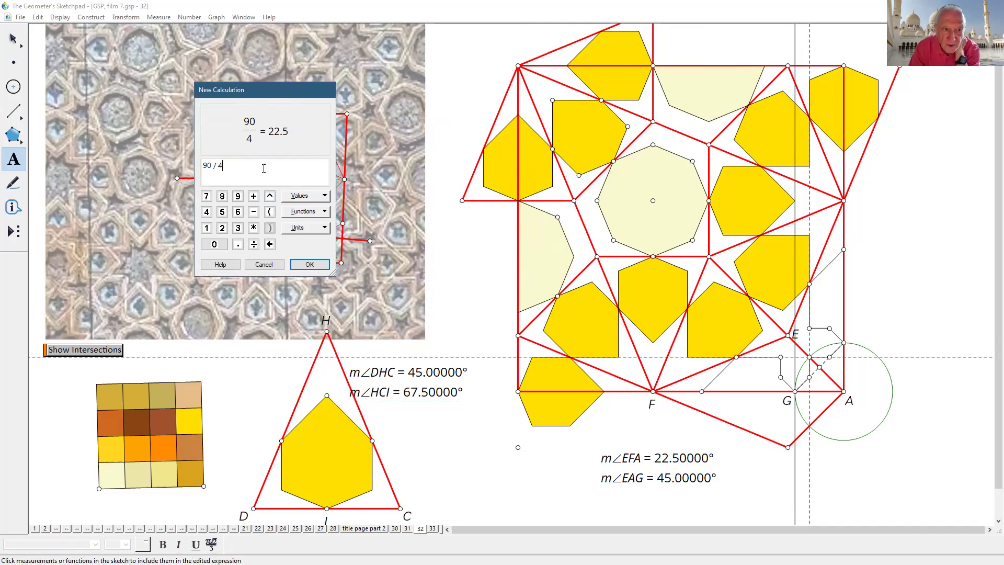
pyautogui.write('* ')
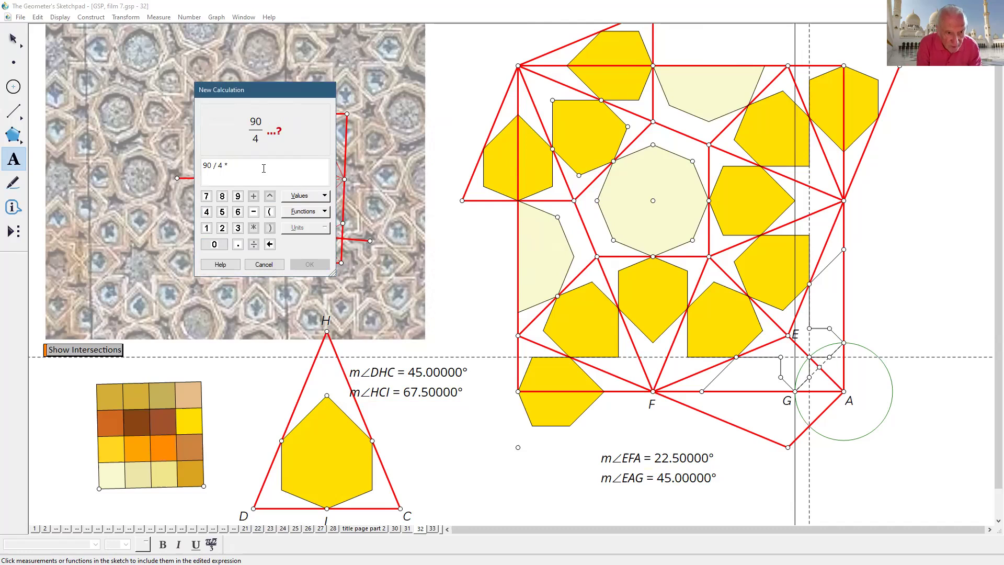
pyautogui.write('2')
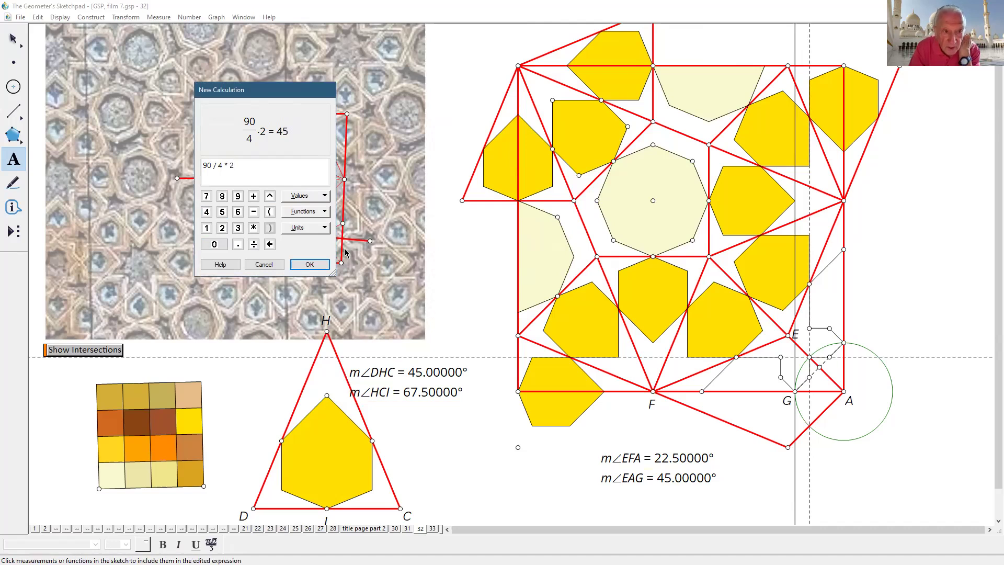
pyautogui.press('BackSpace')
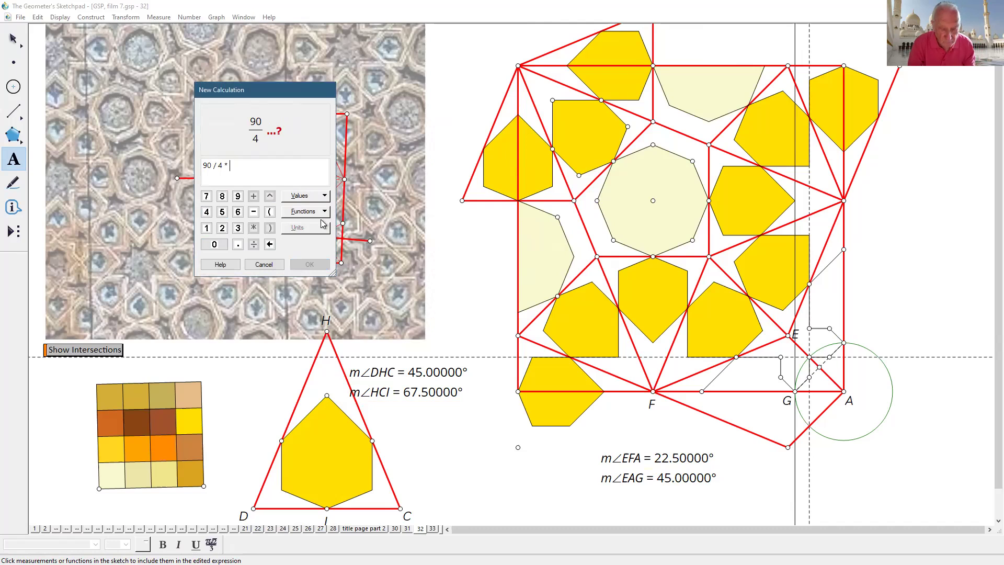
pyautogui.write('3')
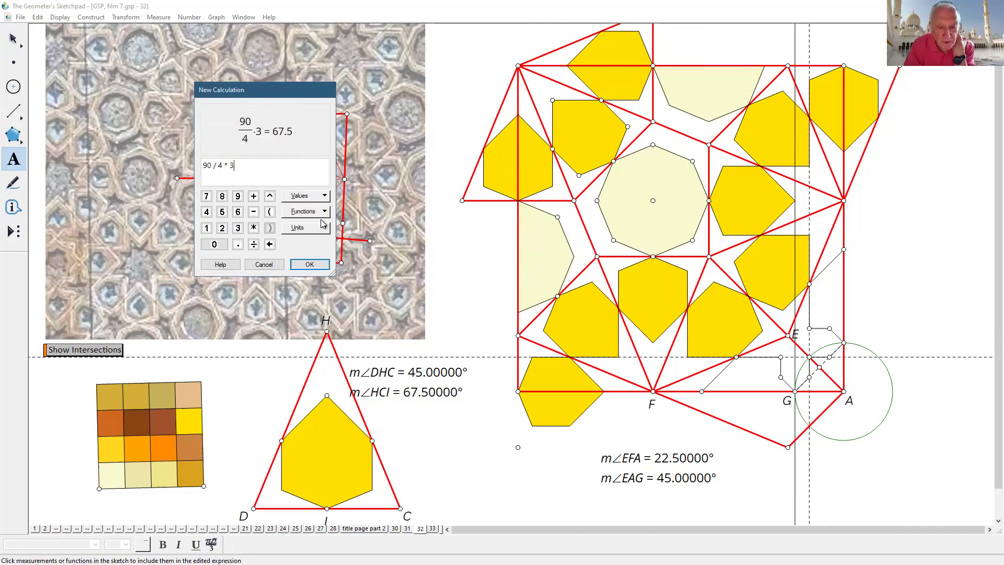
pyautogui.click(309, 265)
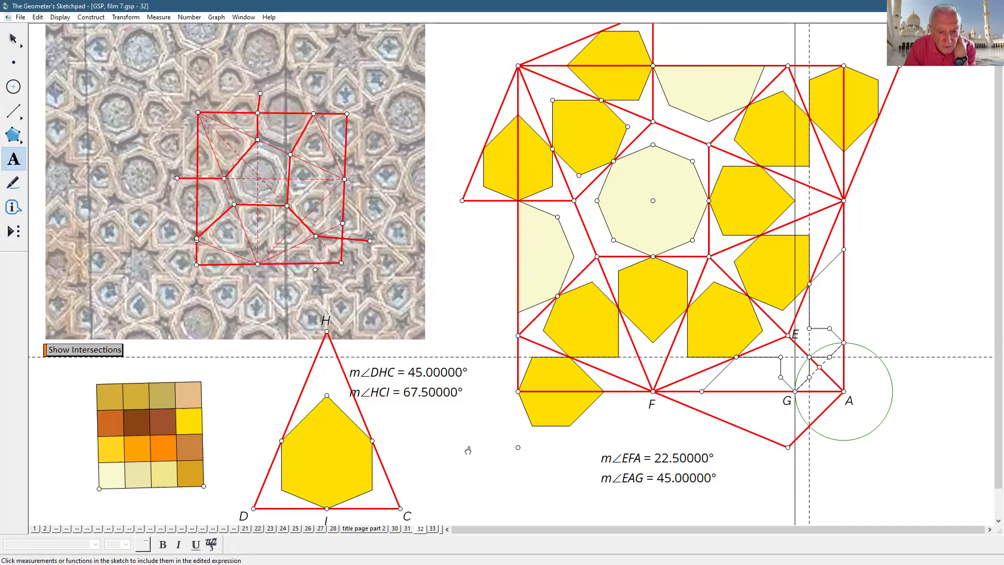
# - Move the 90/4·3 calculation next to the triangle
pyautogui.click(14, 40)
pyautogui.click(470, 489)
pyautogui.moveTo(412, 424); pyautogui.dragTo(446, 428)
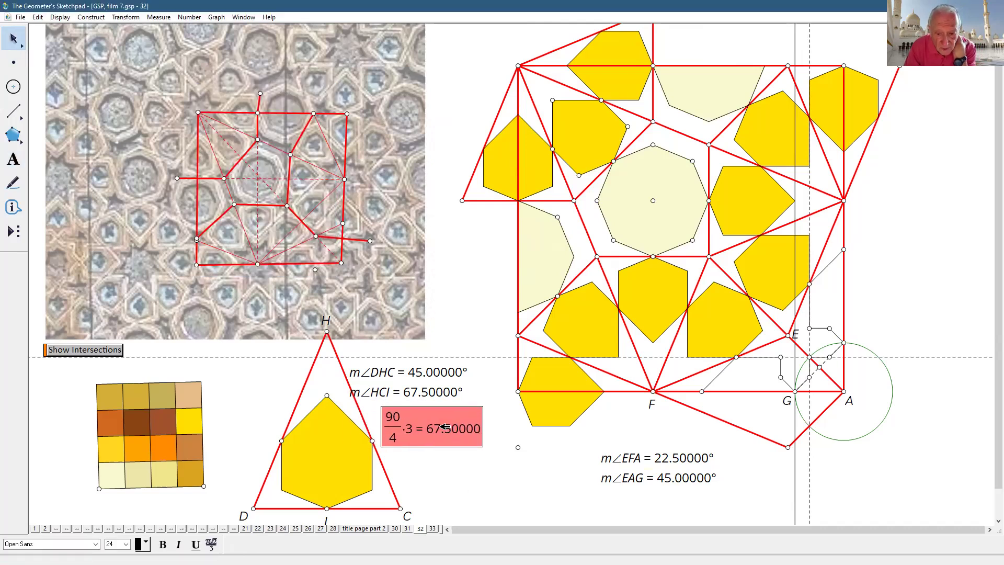
pyautogui.click(771, 501)
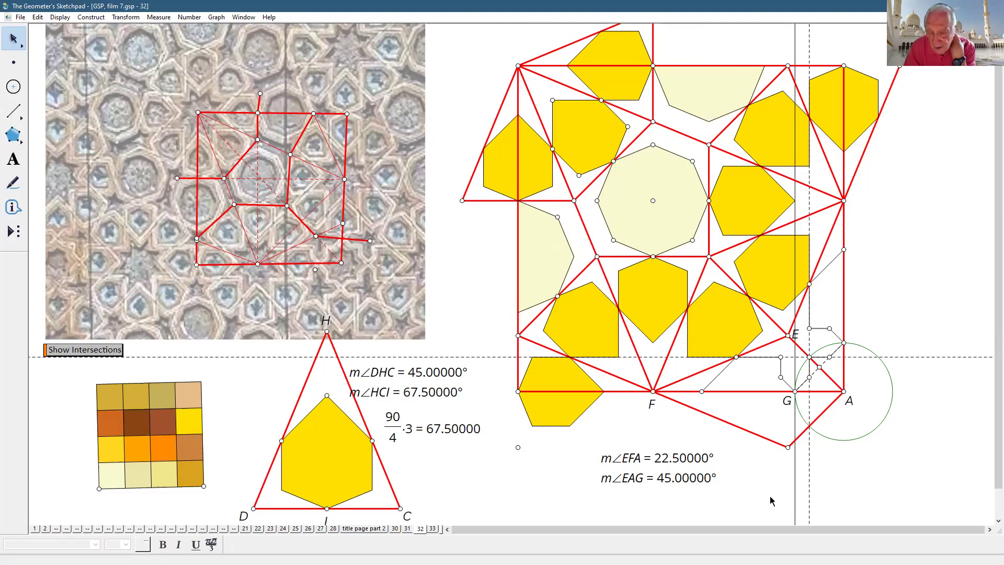
# - Stack m∠EAG under m∠EFA and place m∠HCI under m∠DHC
pyautogui.moveTo(634, 453); pyautogui.dragTo(611, 447)
pyautogui.moveTo(637, 477); pyautogui.dragTo(614, 471)
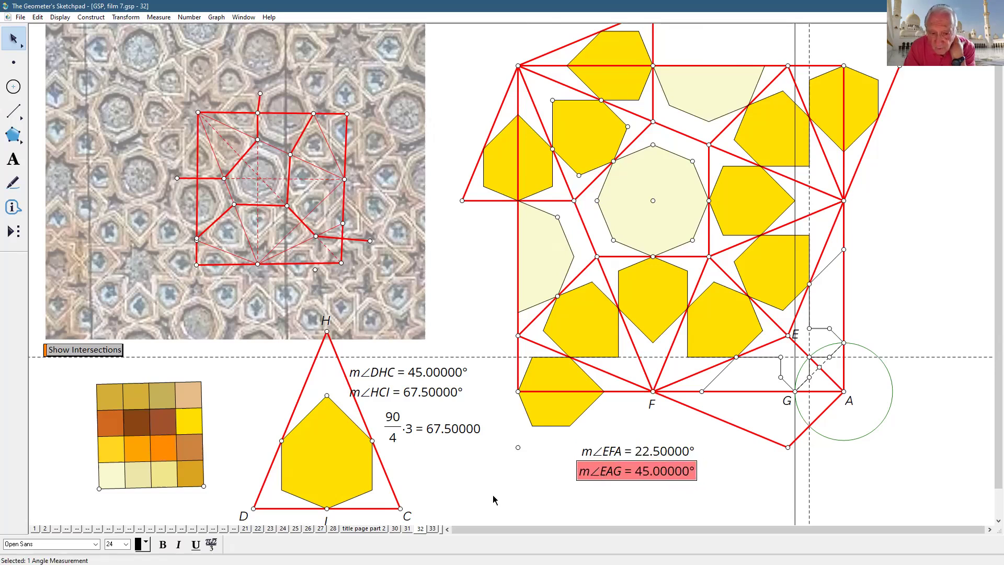
pyautogui.press('Escape')
pyautogui.moveTo(426, 390); pyautogui.dragTo(656, 491)
pyautogui.click(719, 473)
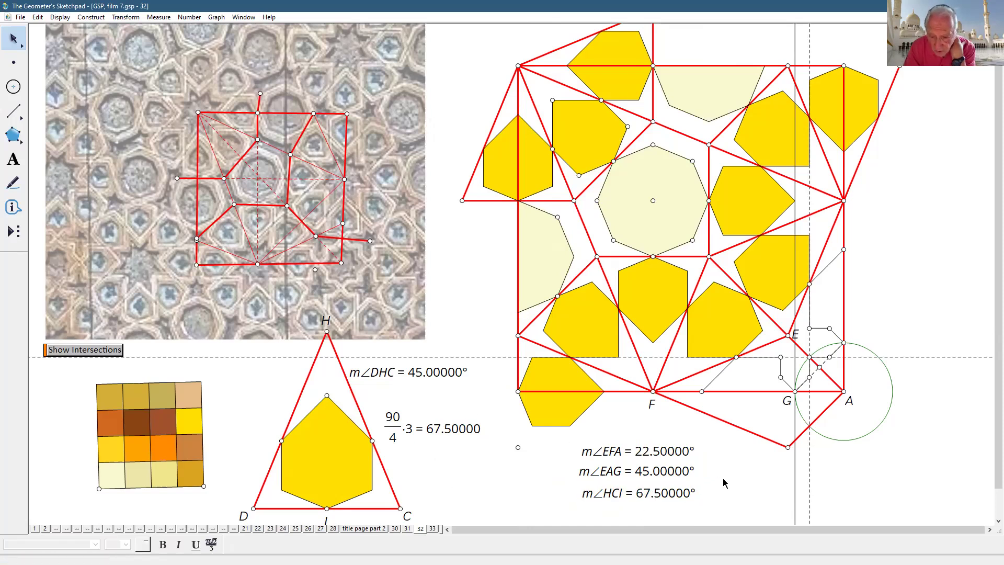
pyautogui.moveTo(665, 497); pyautogui.dragTo(445, 396)
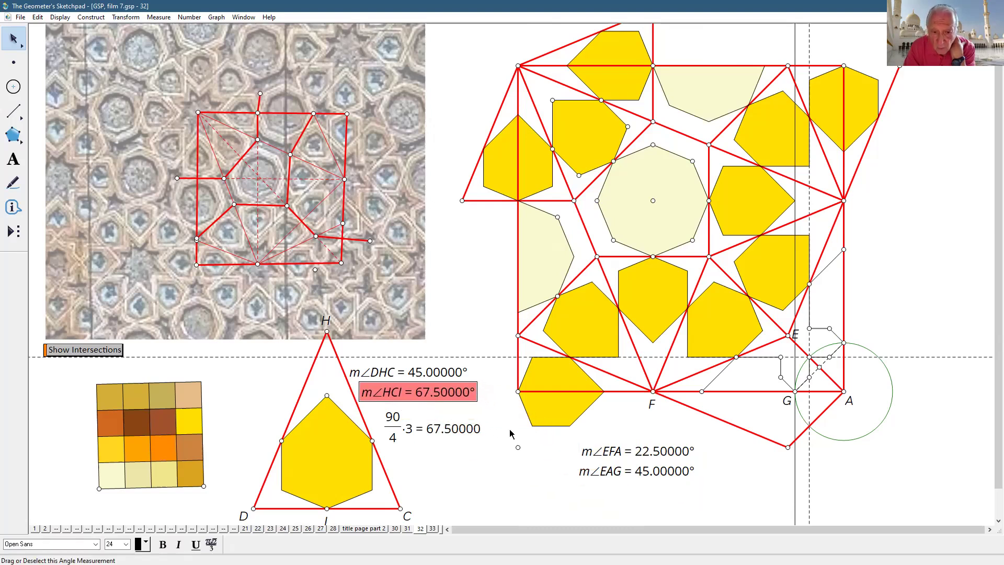
pyautogui.click(750, 495)
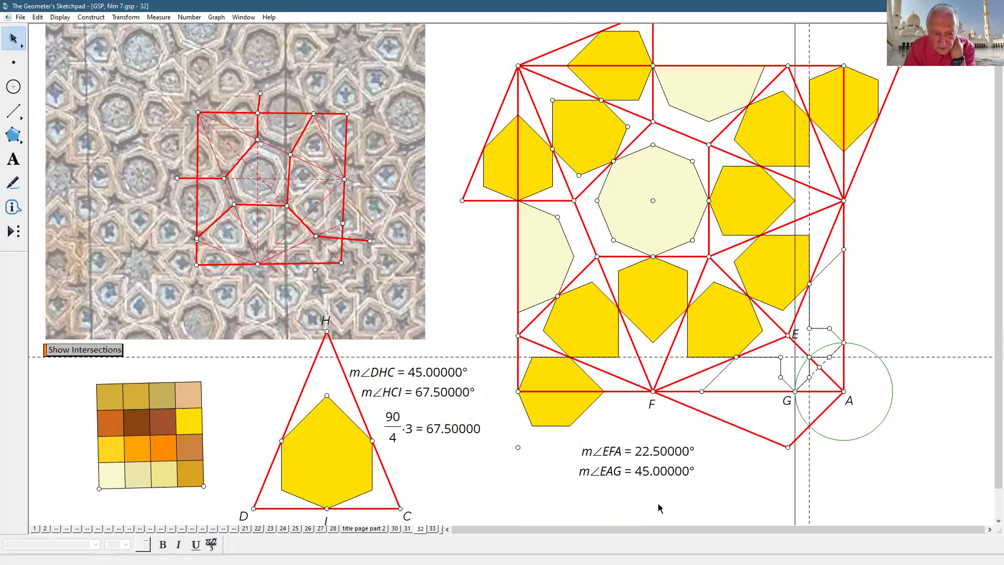
# - On page 33, move the triangle figure down and the octagon with its pentagon down-right
pyautogui.click(433, 528)
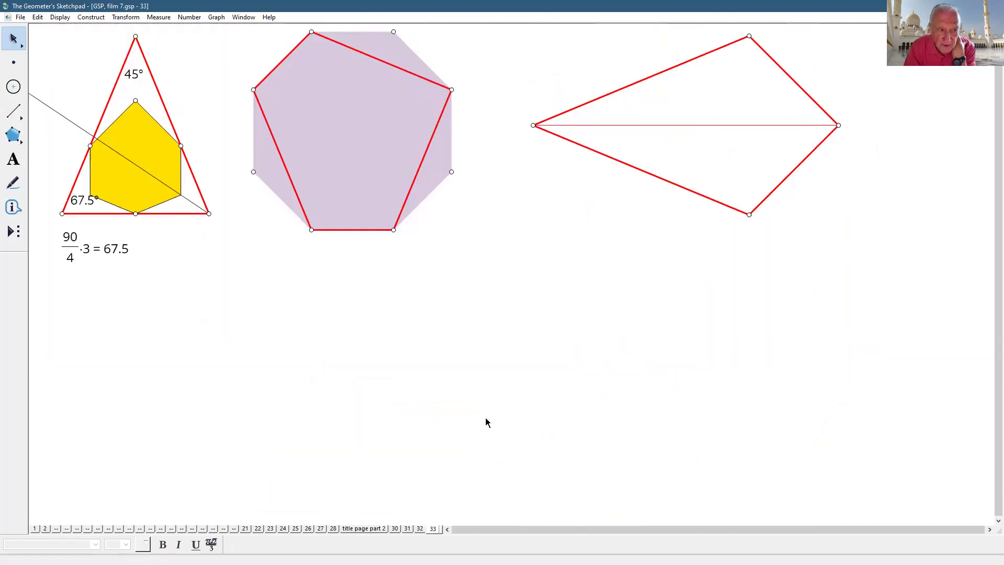
pyautogui.moveTo(47, 38); pyautogui.dragTo(213, 271)
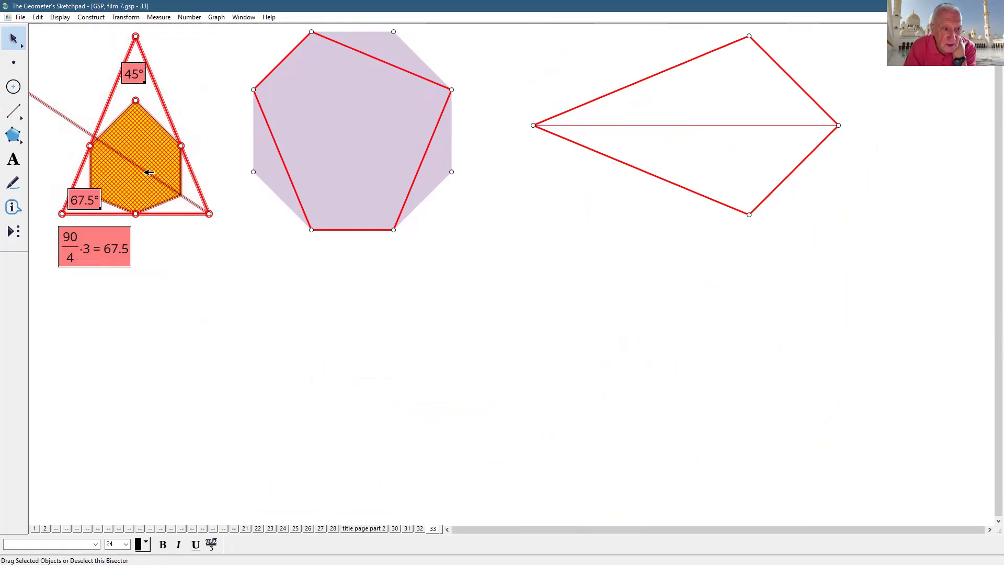
pyautogui.moveTo(151, 189); pyautogui.dragTo(197, 375)
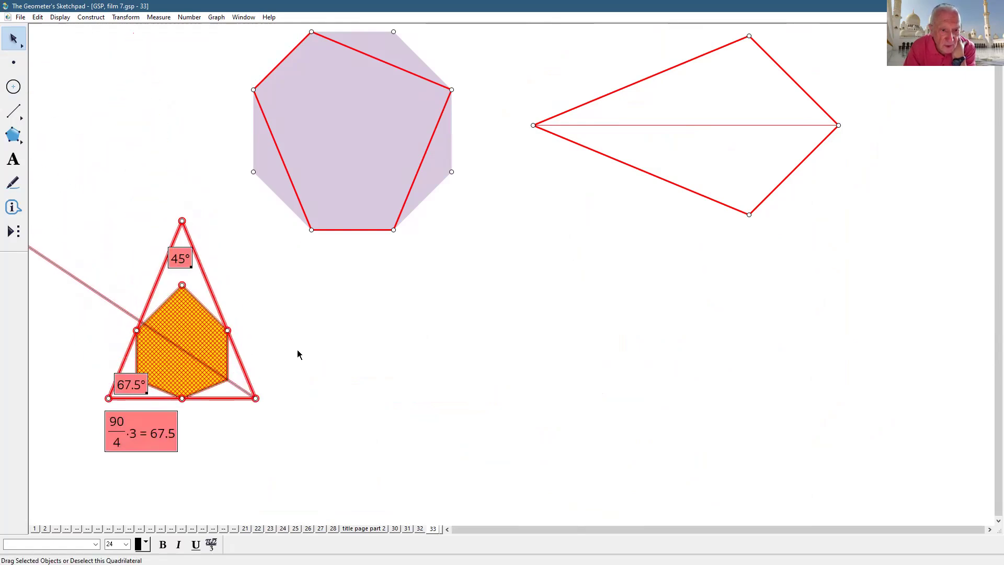
pyautogui.click(711, 375)
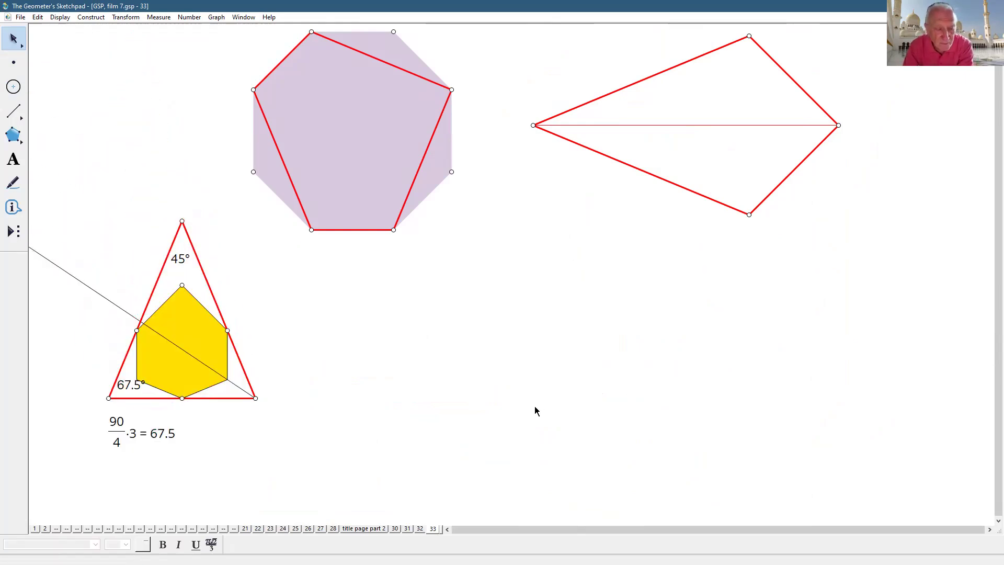
pyautogui.moveTo(358, 125); pyautogui.dragTo(377, 201)
pyautogui.click(521, 311)
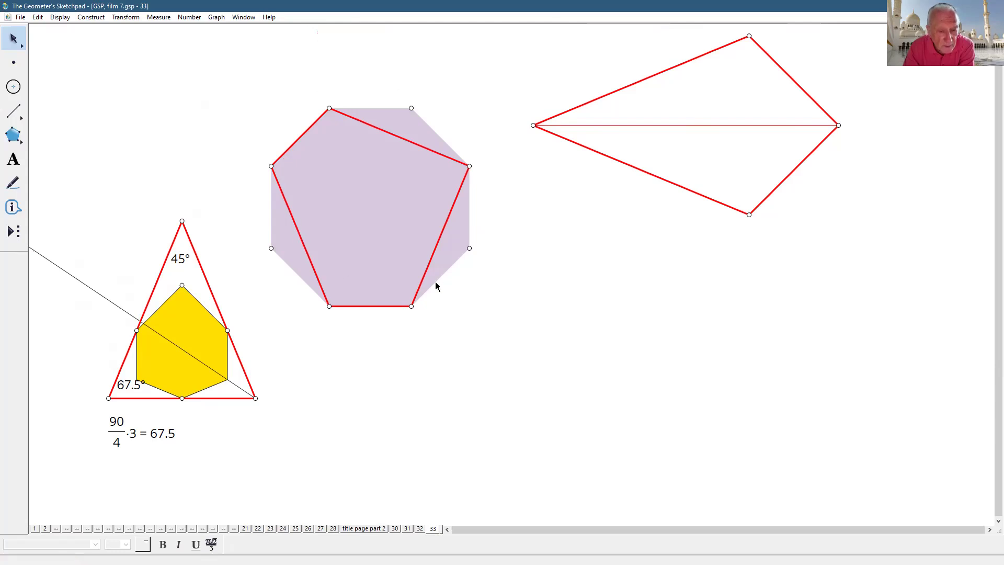
# - Select the pentagon's edges and the triangle's bottom edge to compare them, then deselect
pyautogui.click(438, 254)
pyautogui.click(412, 142)
pyautogui.click(304, 238)
pyautogui.click(486, 439)
pyautogui.click(312, 260)
pyautogui.click(233, 399)
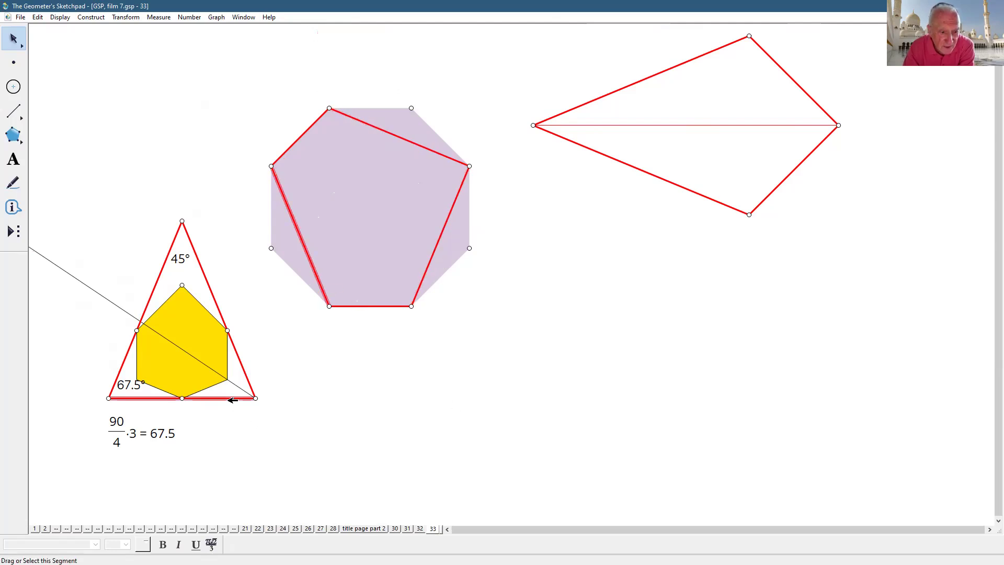
pyautogui.click(539, 449)
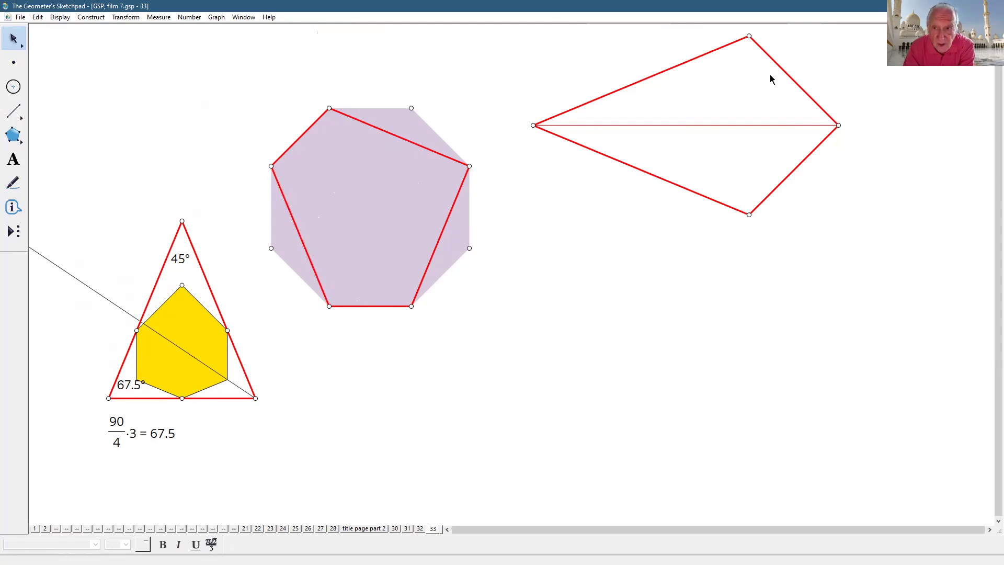
# - Move the kite lower and draw its vertical diagonal between top and bottom vertices
pyautogui.moveTo(778, 61); pyautogui.dragTo(771, 152)
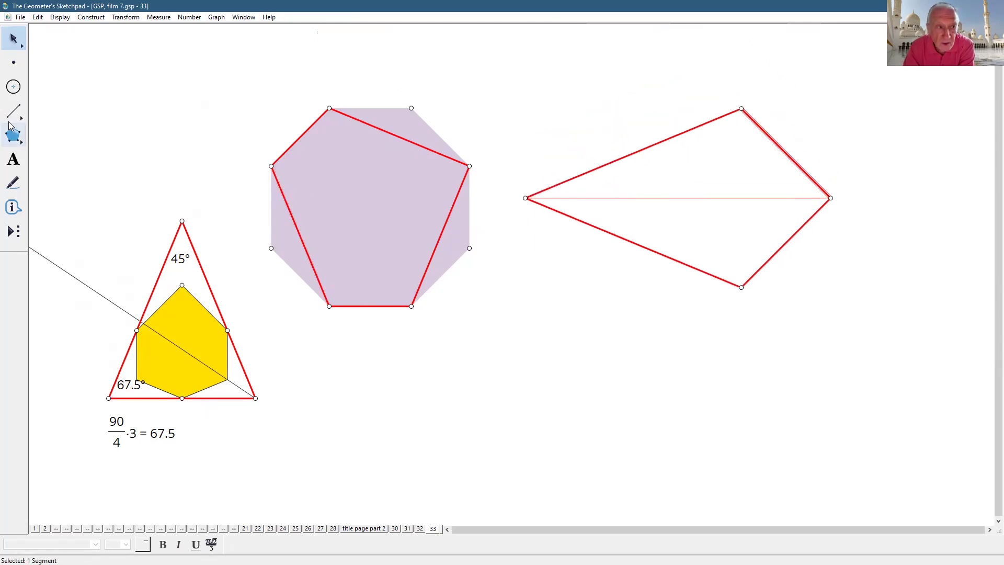
pyautogui.click(14, 111)
pyautogui.moveTo(741, 109); pyautogui.dragTo(740, 289)
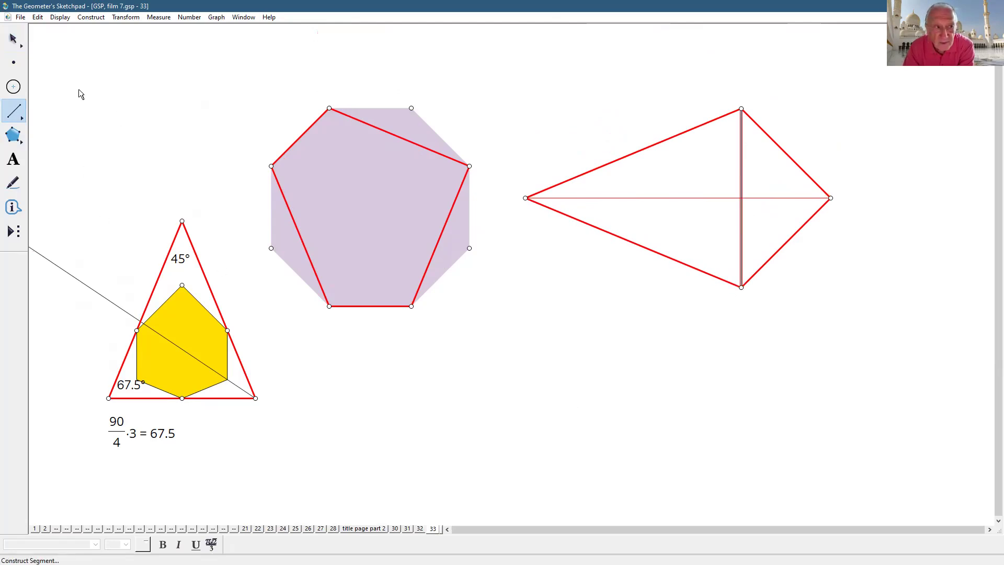
pyautogui.click(13, 39)
pyautogui.click(786, 180)
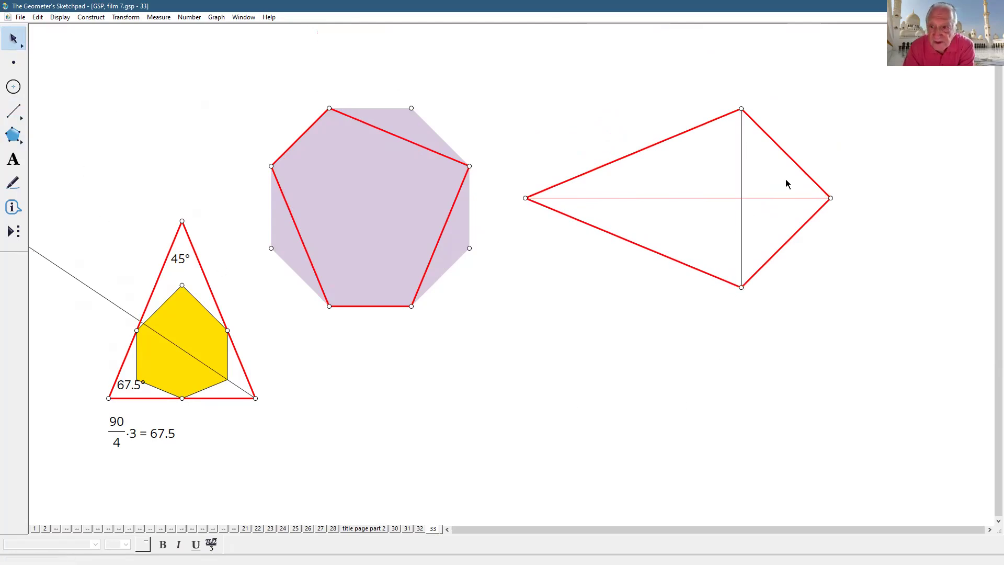
# - Select the kite diagonal with the pentagon's sides and the triangle's bottom side, then deselect
pyautogui.click(741, 185)
pyautogui.click(312, 246)
pyautogui.click(438, 242)
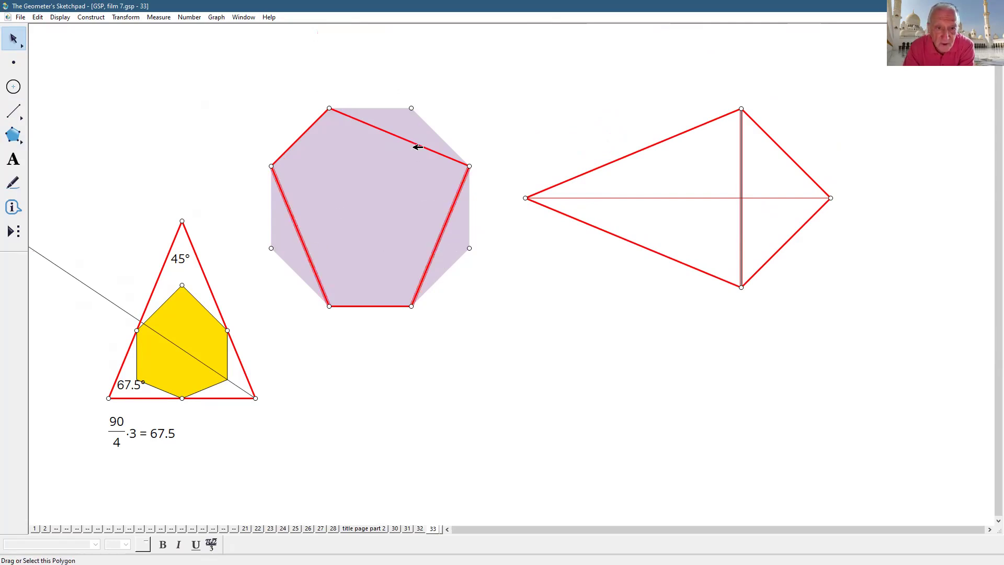
pyautogui.click(417, 147)
pyautogui.click(214, 398)
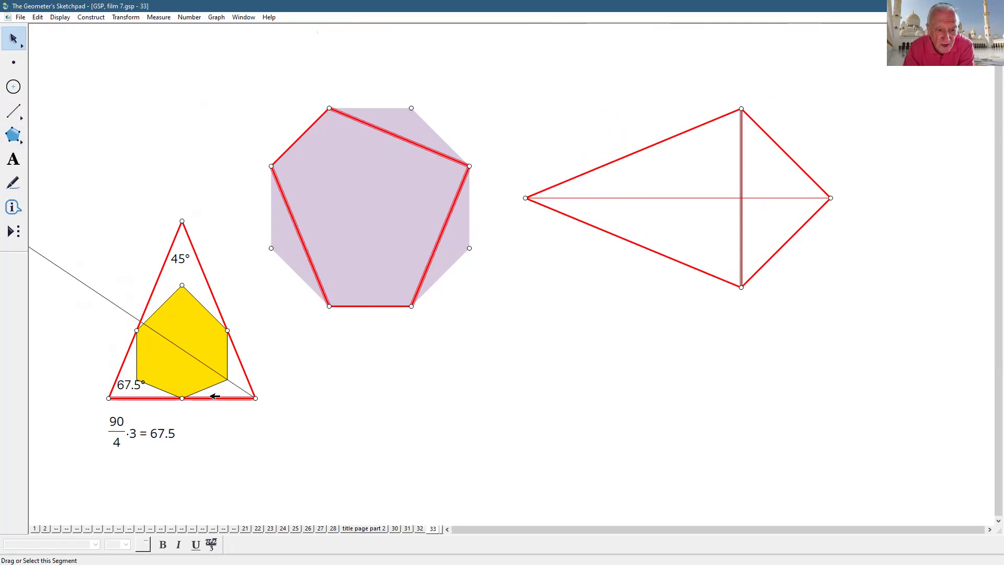
pyautogui.click(534, 400)
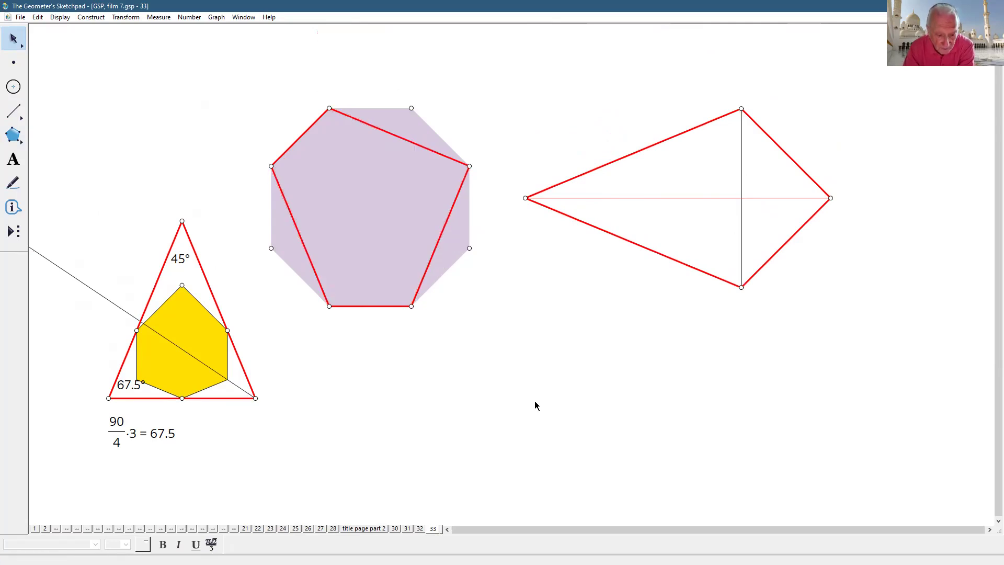
# - On page 32, draw a vertical segment running down from point E
pyautogui.click(420, 529)
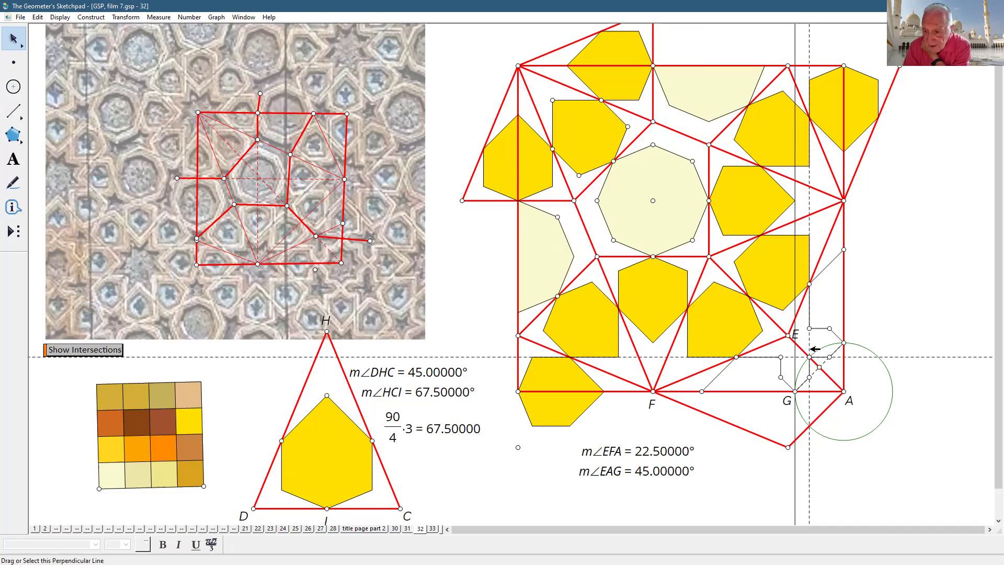
pyautogui.click(804, 349)
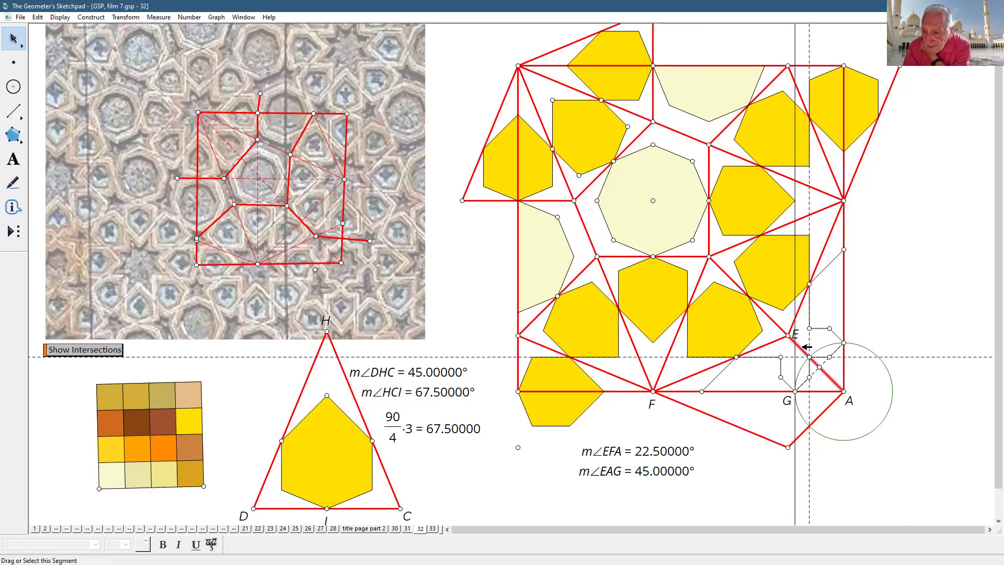
pyautogui.click(923, 405)
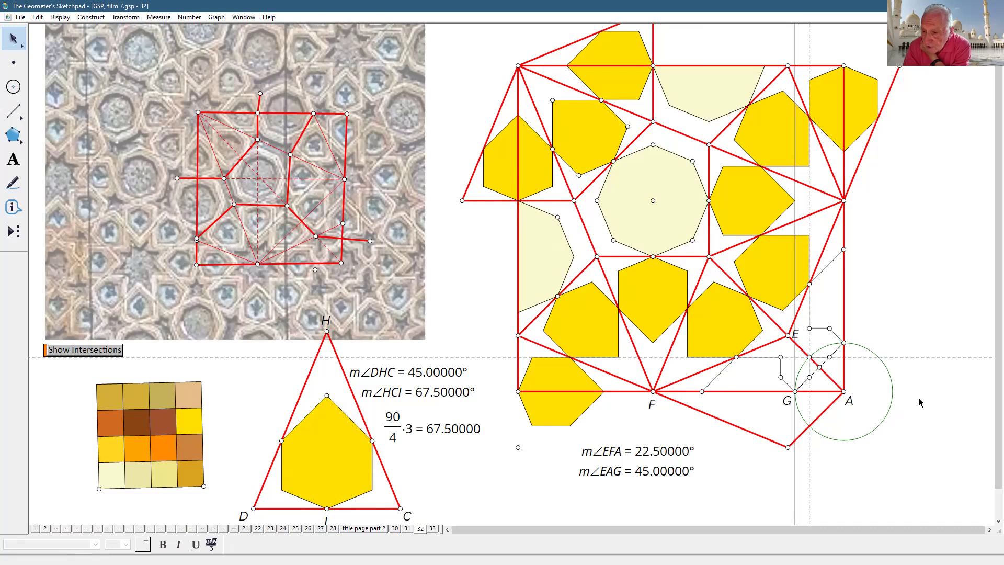
pyautogui.click(23, 113)
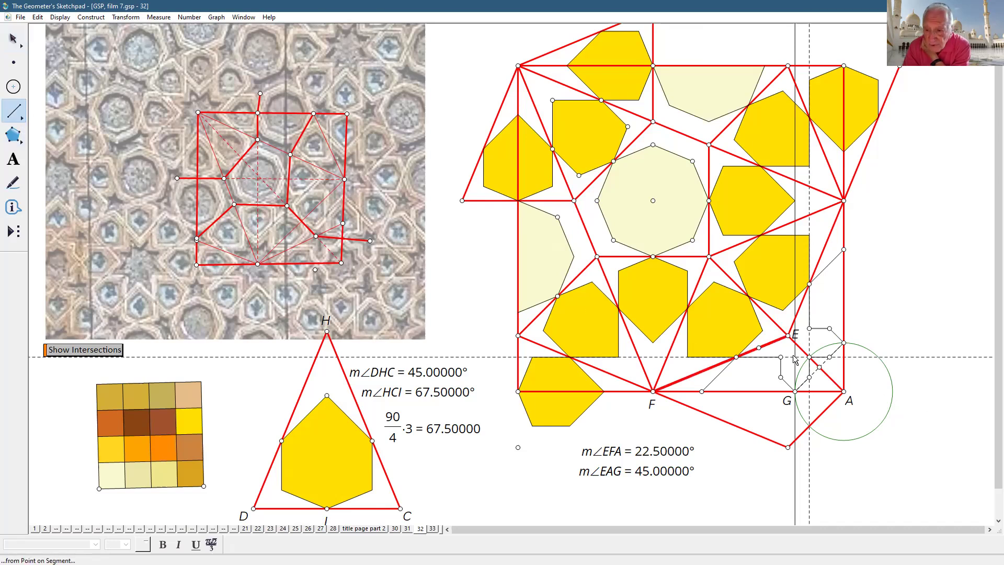
pyautogui.moveTo(788, 335); pyautogui.dragTo(788, 447)
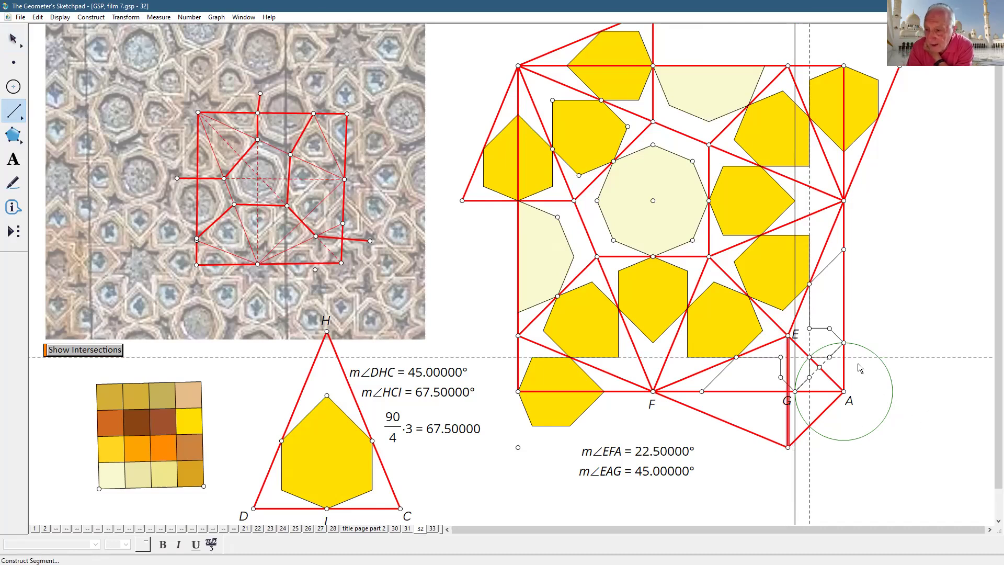
pyautogui.click(12, 39)
pyautogui.click(889, 397)
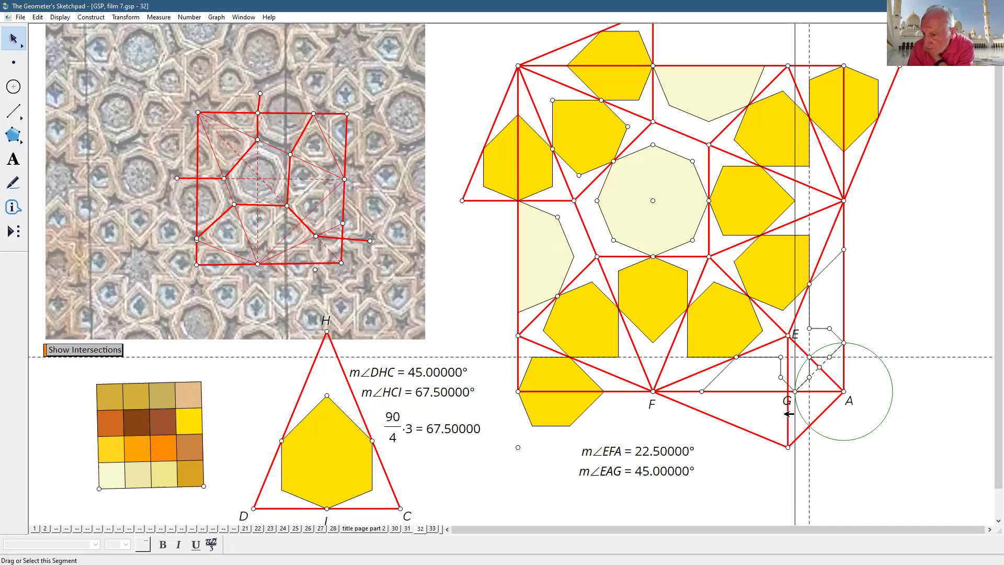
# - Select the short segment between G and E along with the short horizontal segment
pyautogui.click(812, 368)
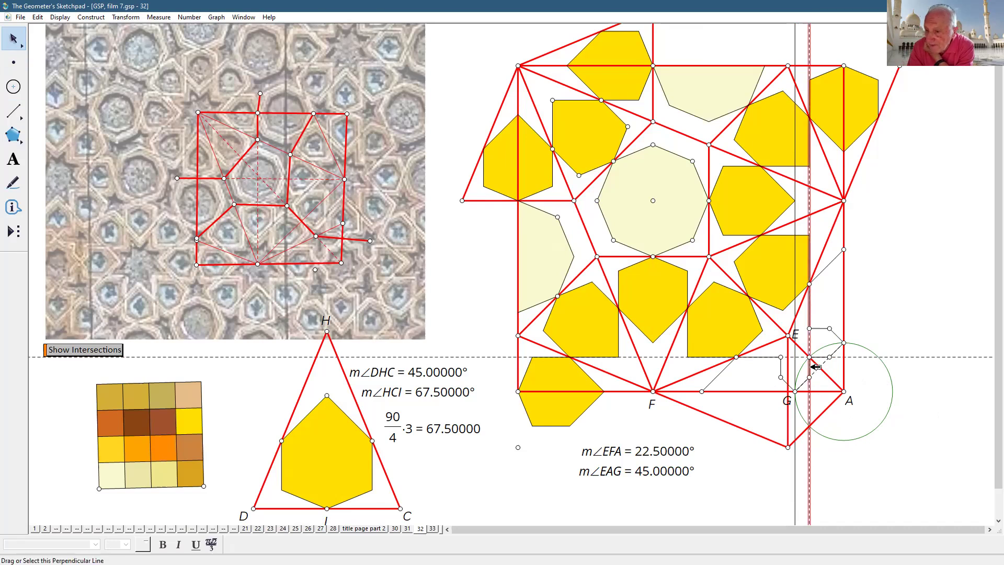
pyautogui.click(810, 369)
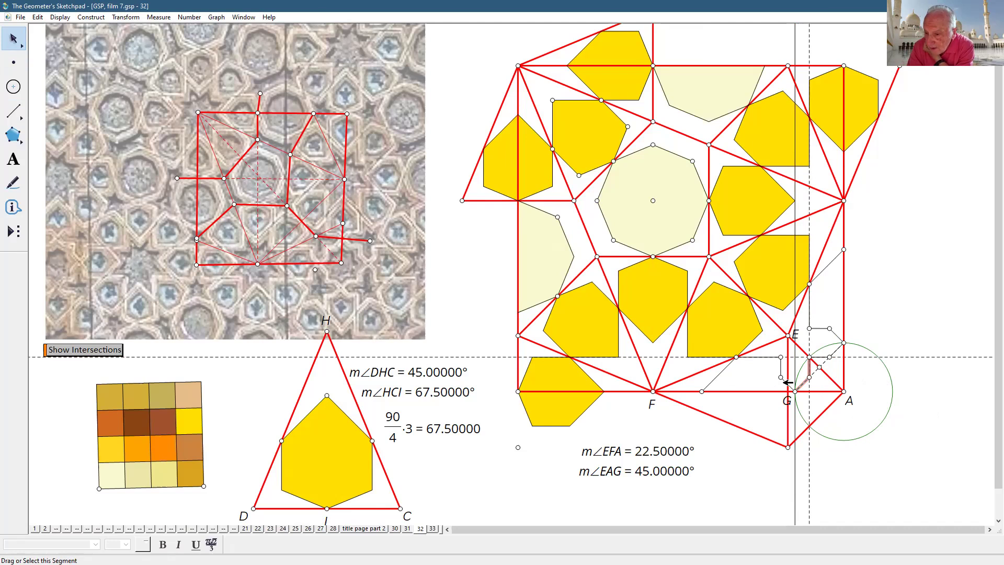
pyautogui.click(784, 367)
pyautogui.click(771, 357)
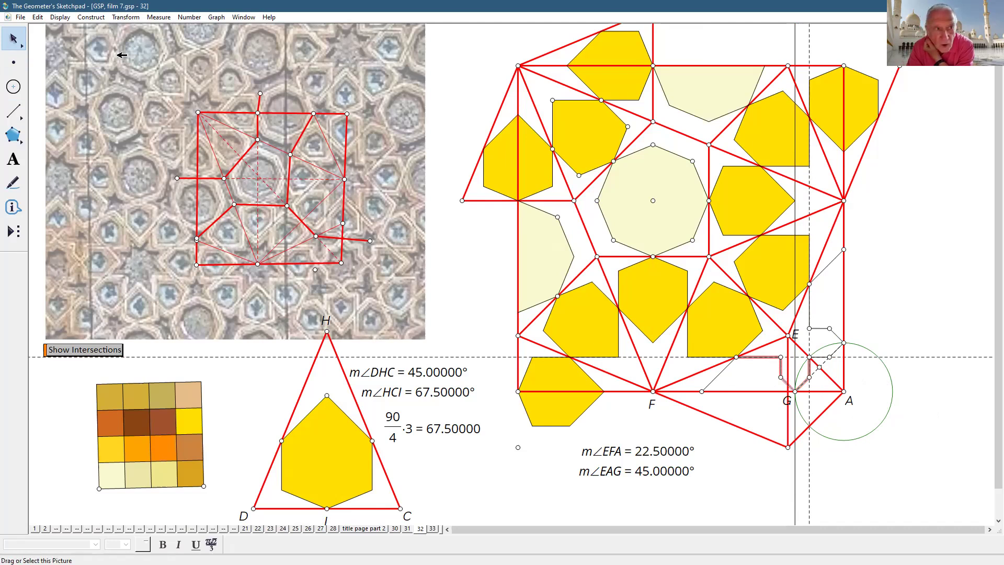
# - Make the selected segments thick
pyautogui.click(60, 17)
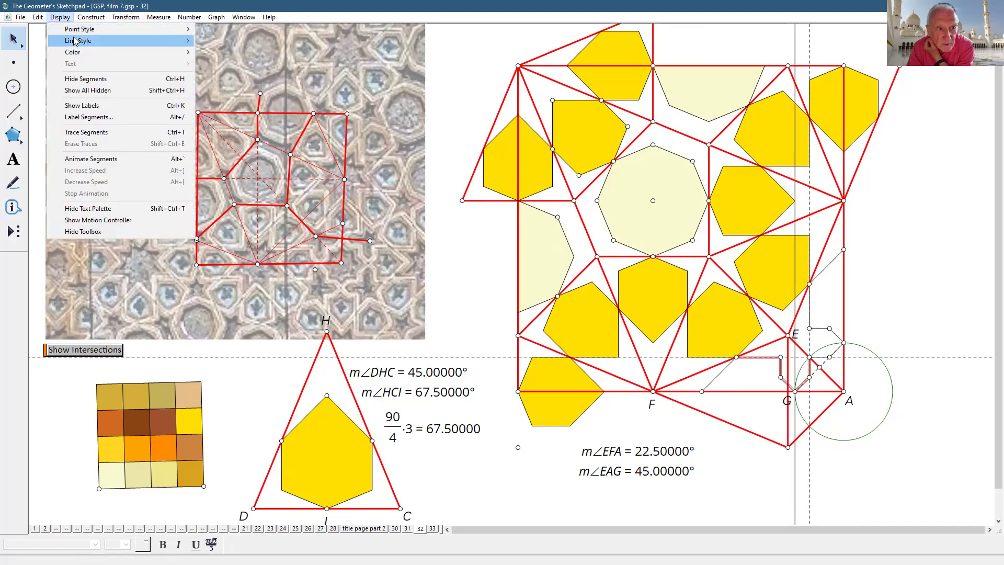
pyautogui.moveTo(75, 41)
pyautogui.click(258, 75)
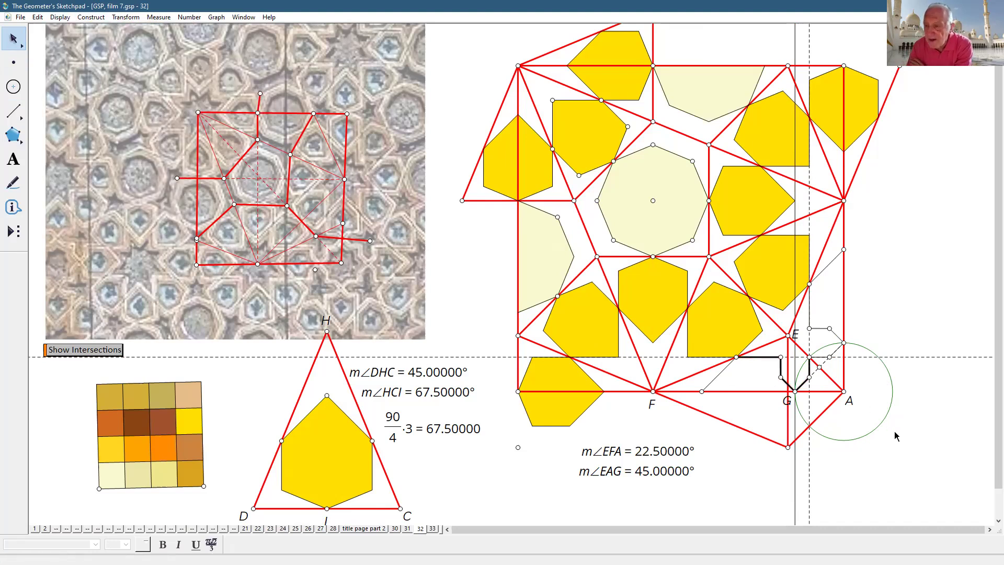
pyautogui.click(836, 379)
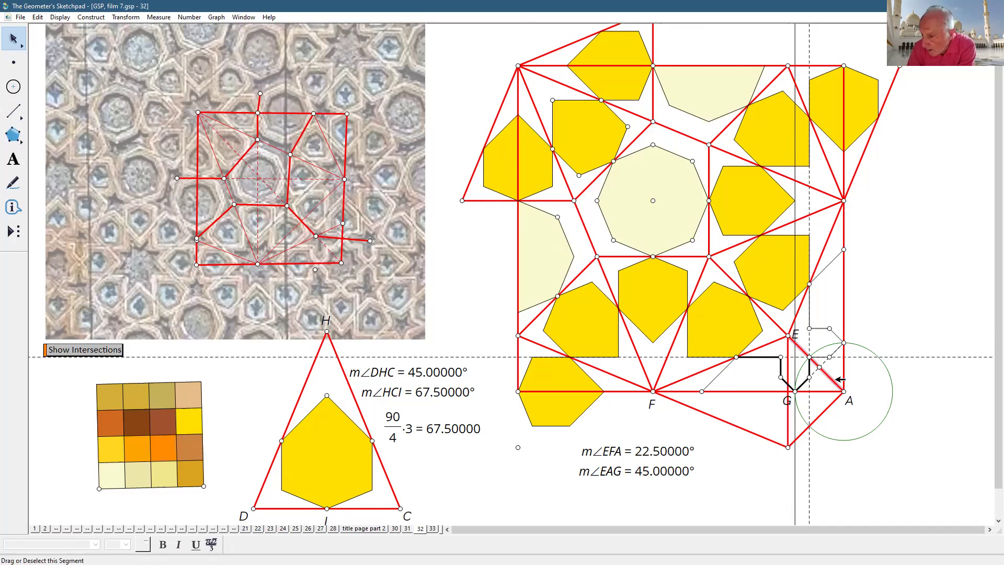
pyautogui.click(949, 399)
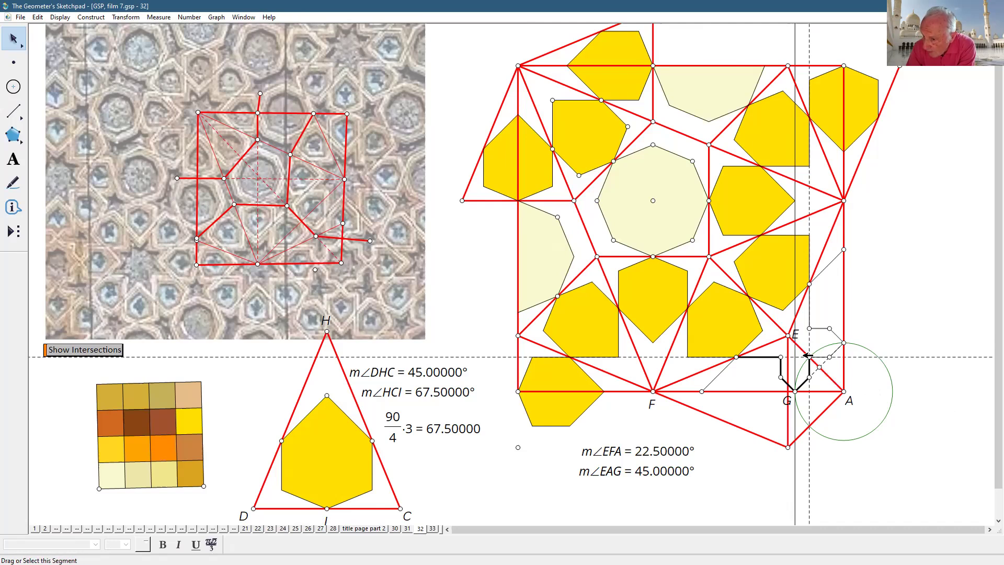
# - Reflect the vertical segment below E so a copy runs horizontally from E
pyautogui.click(860, 437)
pyautogui.click(836, 451)
pyautogui.click(788, 439)
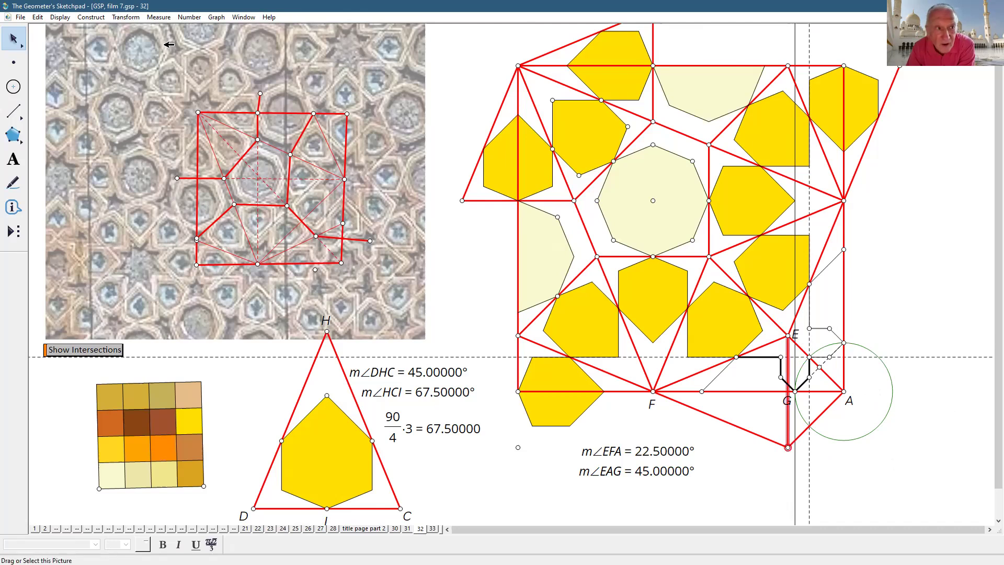
pyautogui.click(127, 19)
pyautogui.click(137, 137)
pyautogui.click(930, 396)
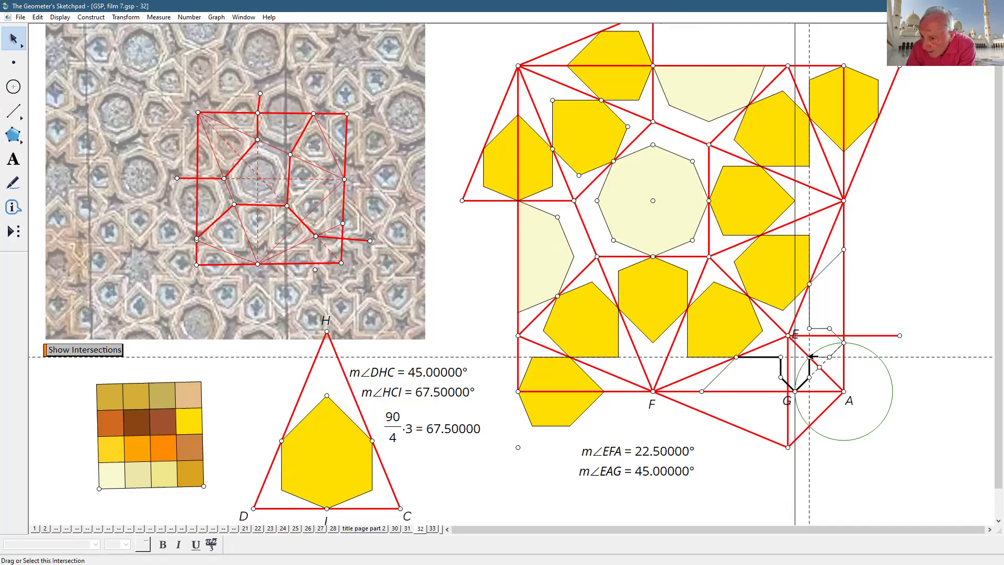
# - Select and deselect the dashed horizontal line through E
pyautogui.click(814, 358)
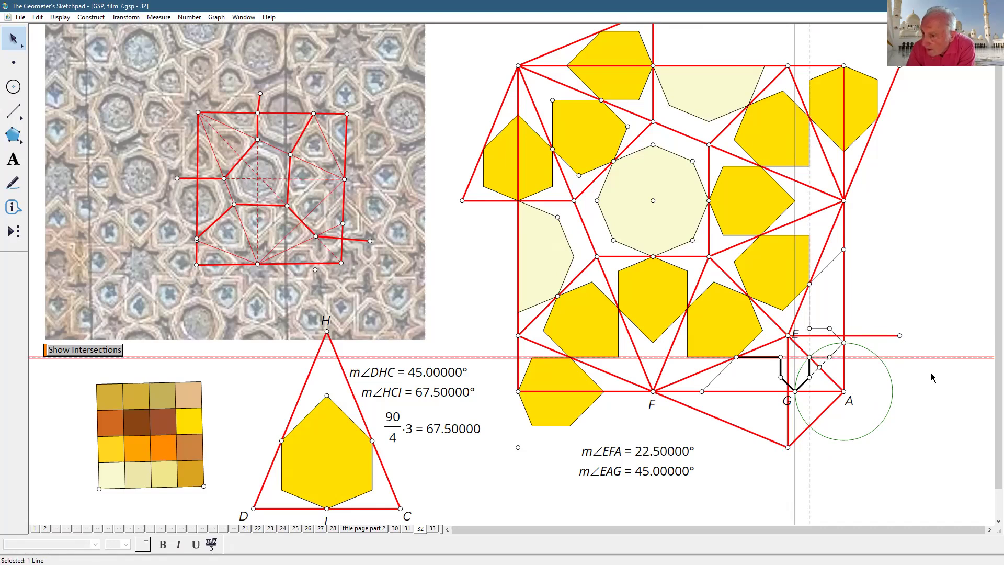
pyautogui.click(938, 402)
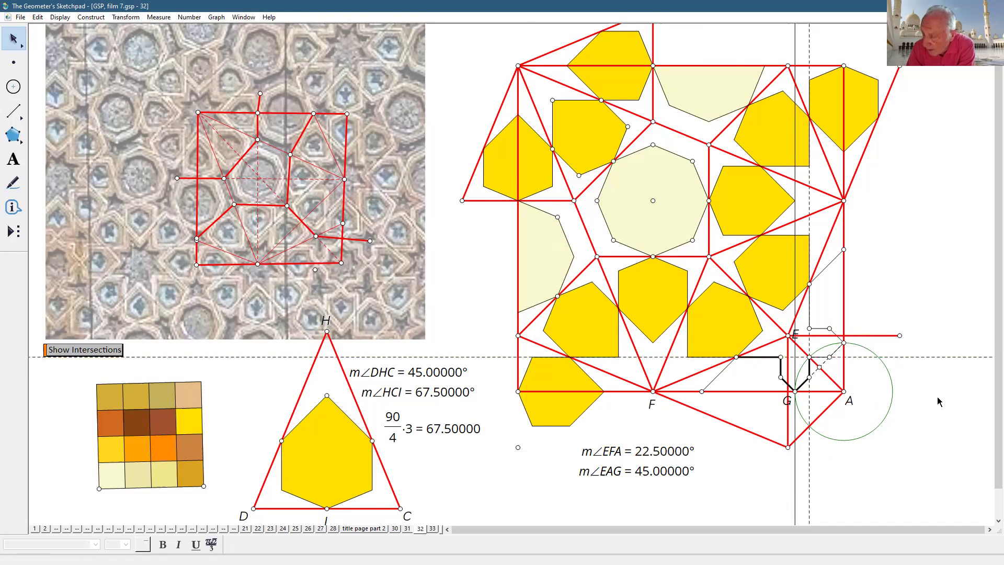
pyautogui.click(761, 358)
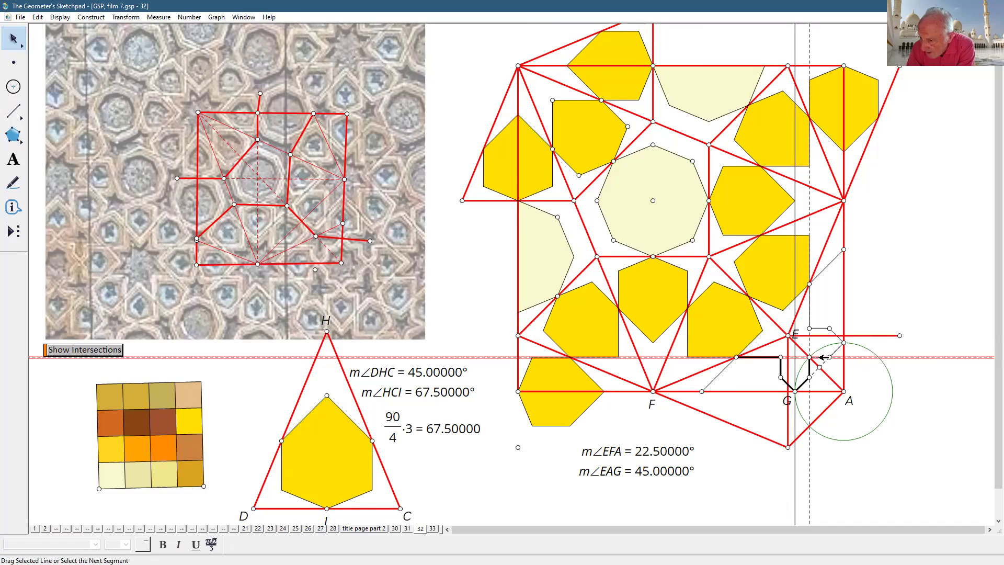
pyautogui.click(983, 435)
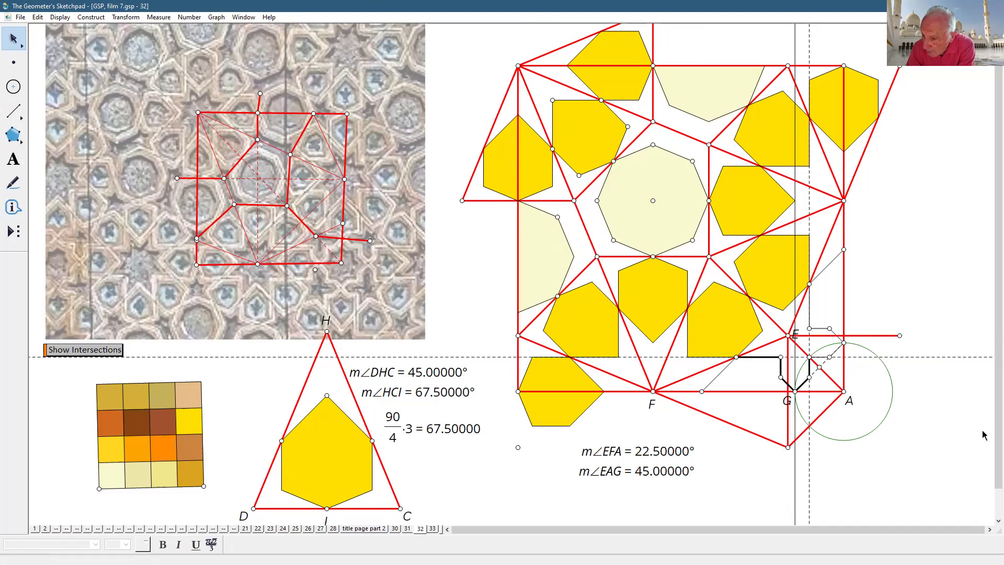
# - On page 33, drag the purple octagon higher, check page 31's door photos, and return
pyautogui.click(433, 529)
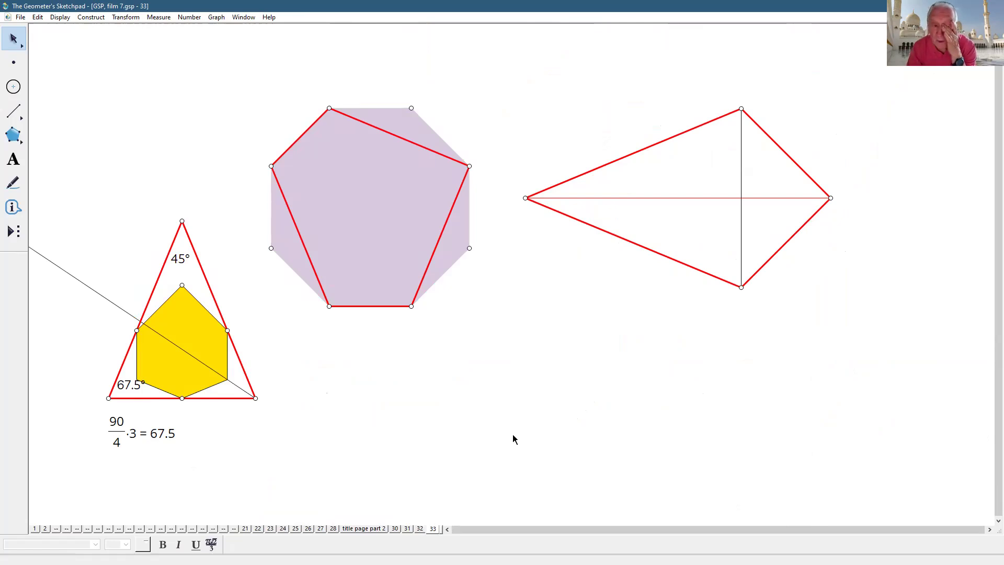
pyautogui.moveTo(400, 284); pyautogui.dragTo(408, 246)
pyautogui.click(395, 394)
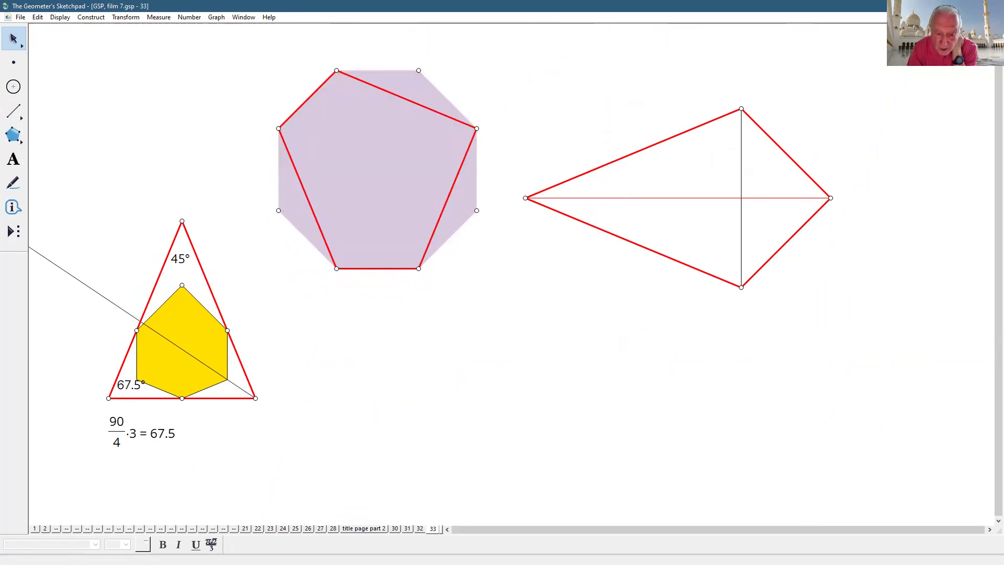
pyautogui.click(407, 529)
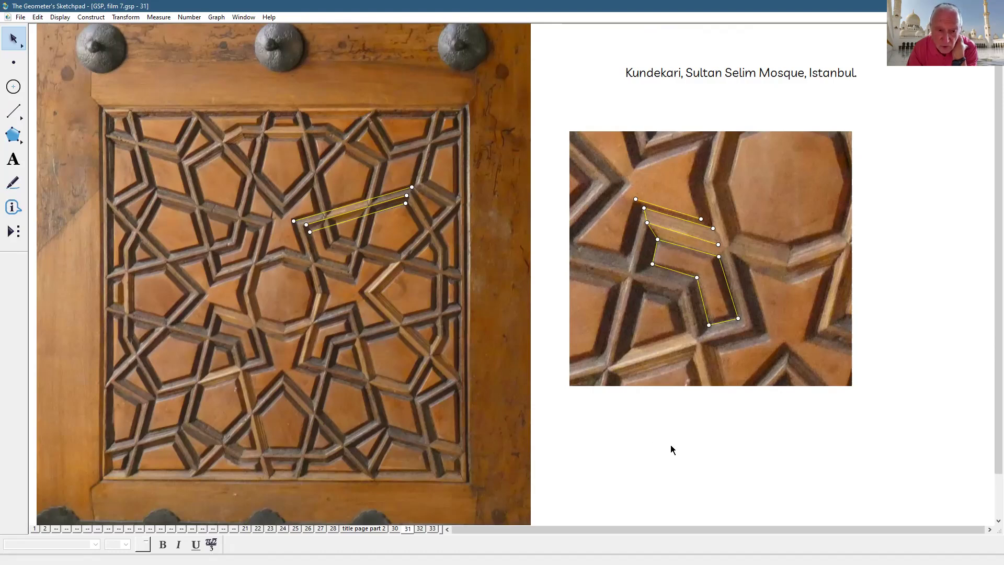
pyautogui.click(432, 528)
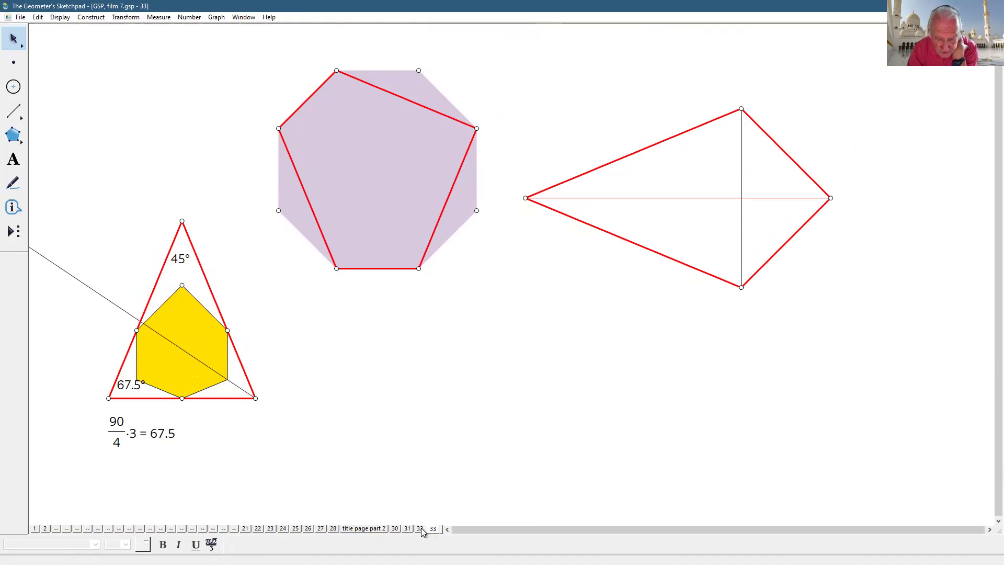
# - Construct perpendiculars to the triangle's base through both hexagon side vertices
pyautogui.click(228, 329)
pyautogui.click(137, 330)
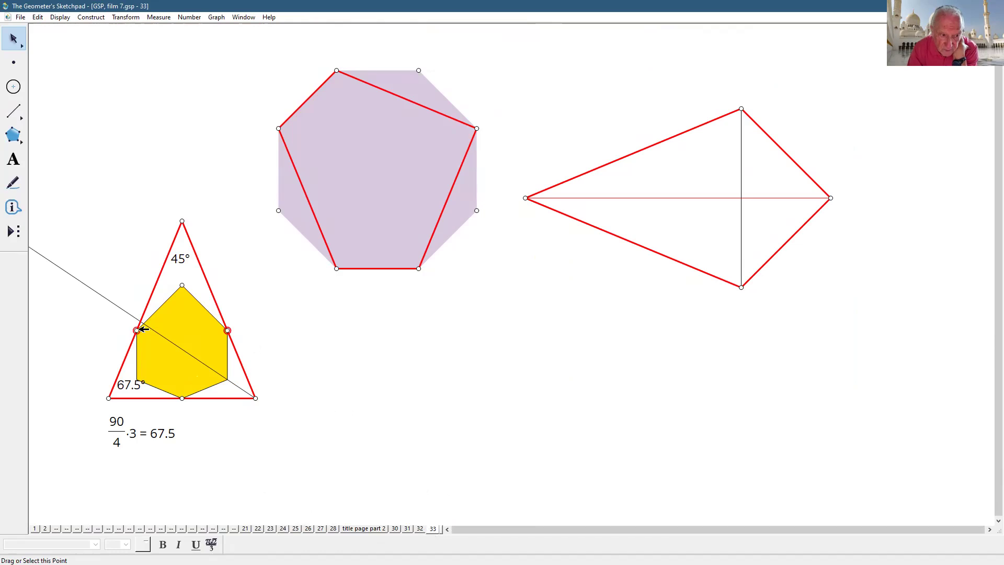
pyautogui.click(222, 398)
pyautogui.click(104, 20)
pyautogui.click(119, 114)
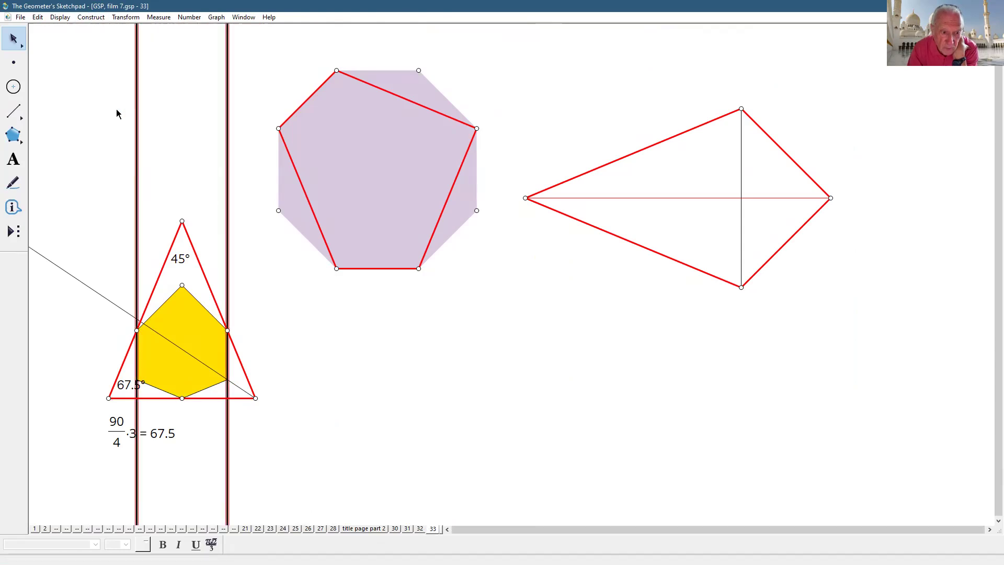
pyautogui.click(176, 140)
# - Make the two vertical perpendicular lines thin
pyautogui.moveTo(124, 134); pyautogui.dragTo(232, 133)
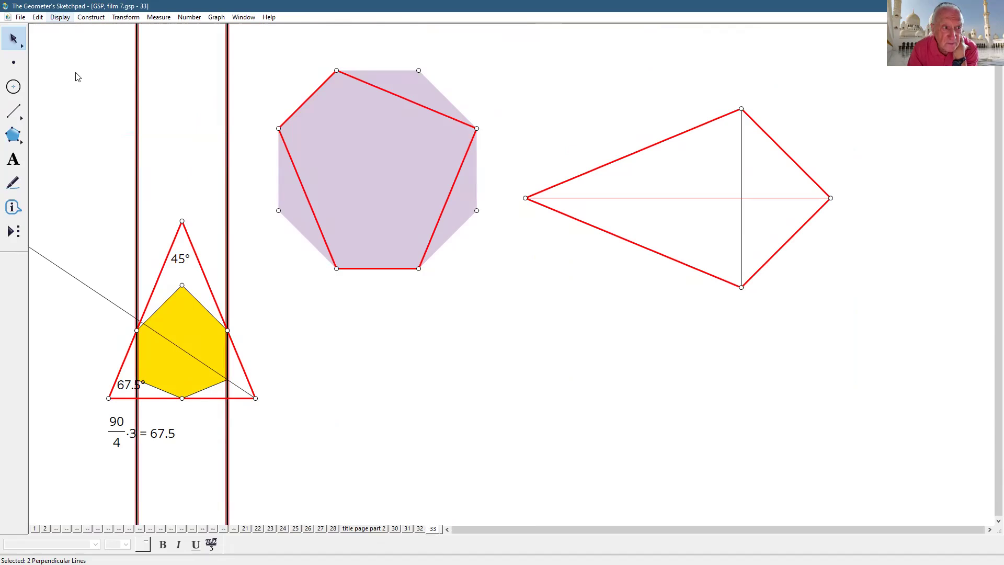
pyautogui.click(60, 17)
pyautogui.moveTo(172, 41)
pyautogui.click(220, 53)
pyautogui.click(474, 425)
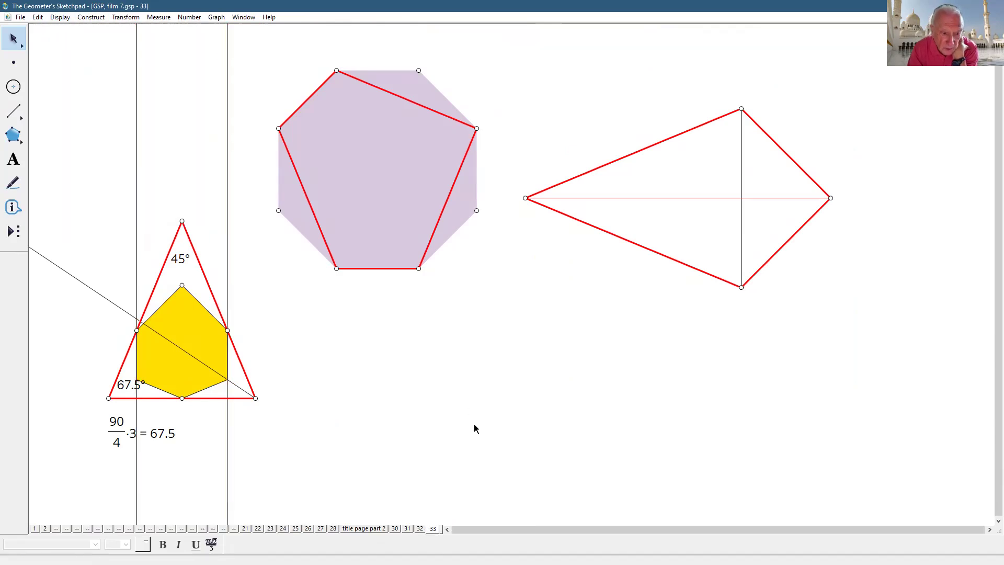
# - Mark where both vertical lines cross the triangle's base
pyautogui.click(137, 398)
pyautogui.click(227, 398)
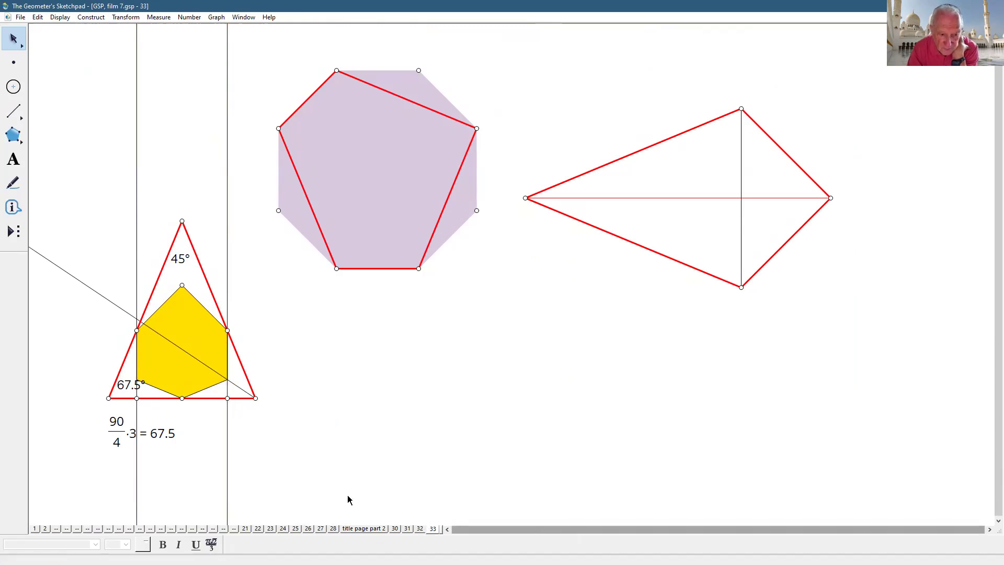
pyautogui.click(182, 398)
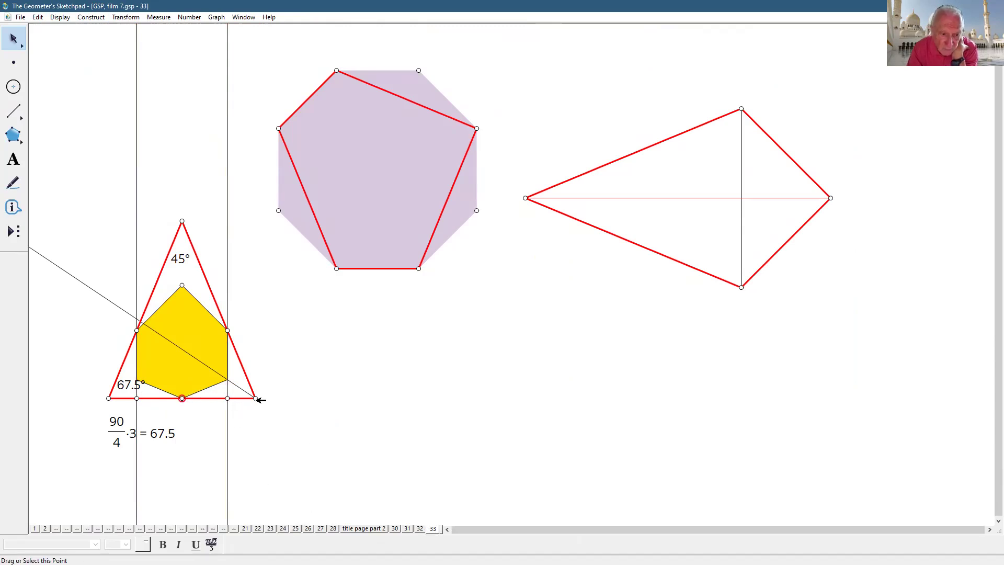
pyautogui.click(359, 451)
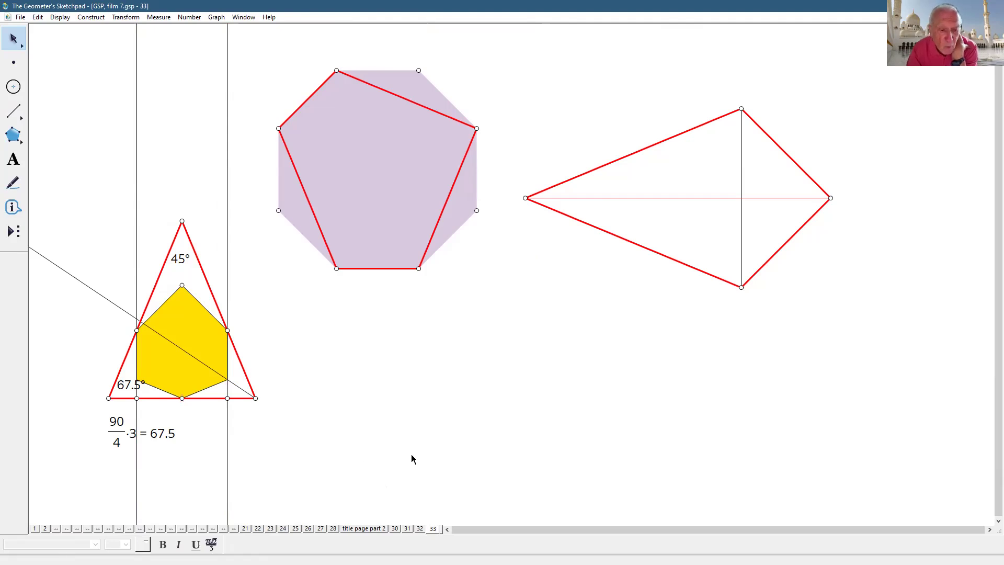
# - Trisect the triangle's base with the custom trisection tool, then undo it
pyautogui.click(7, 232)
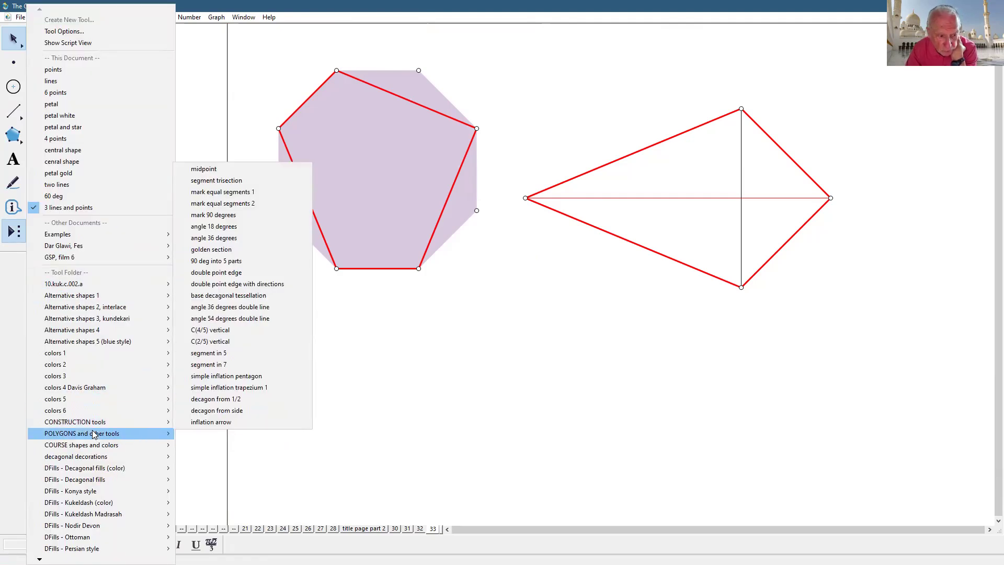
pyautogui.moveTo(94, 421)
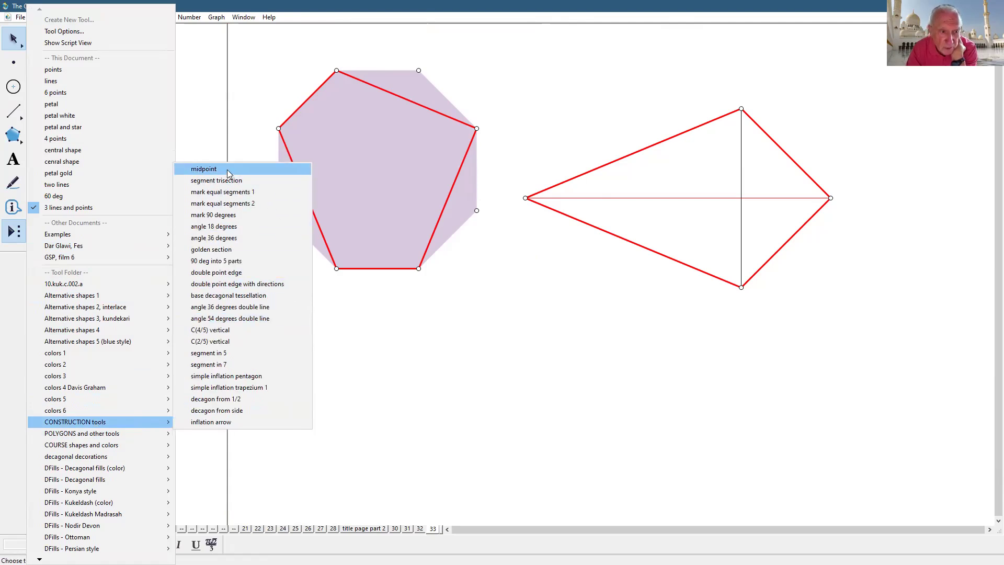
pyautogui.click(228, 184)
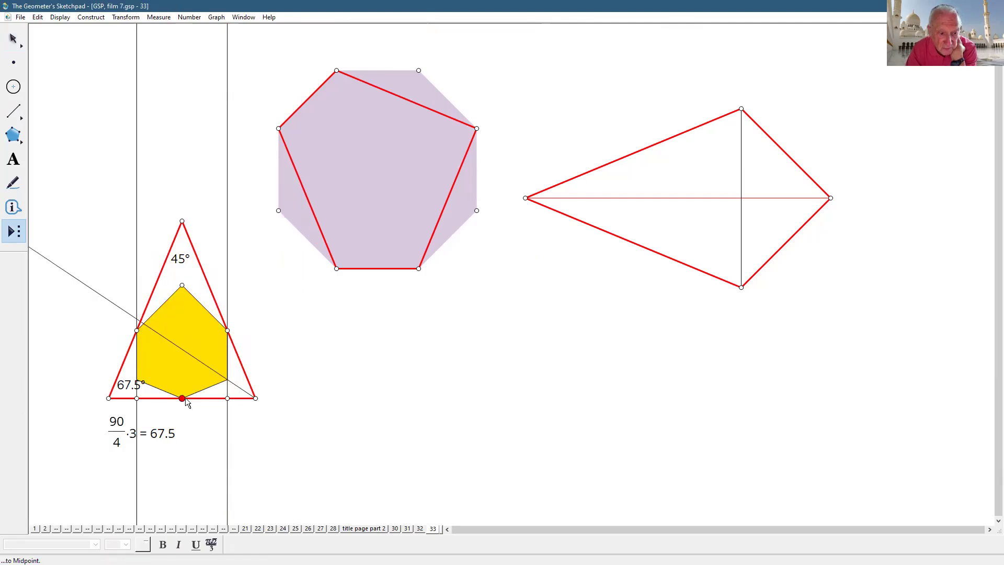
pyautogui.click(255, 398)
pyautogui.click(13, 39)
pyautogui.click(310, 331)
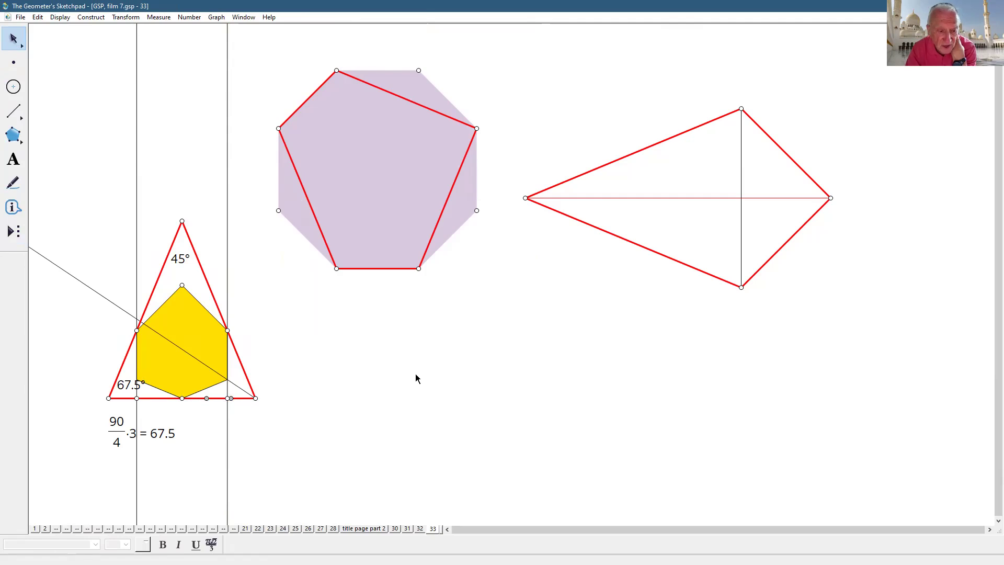
pyautogui.hotkey('ctrl', 'z')
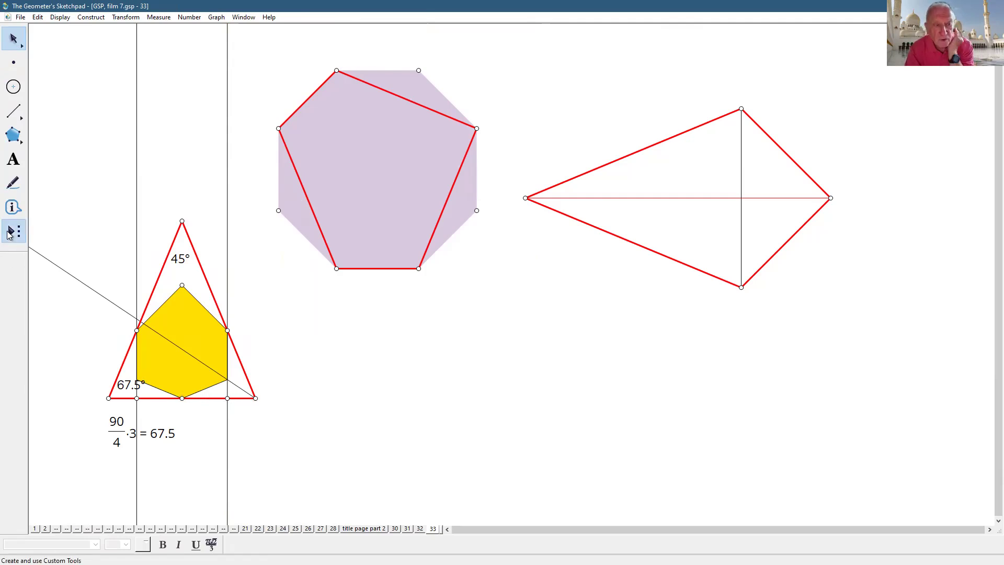
# - Use the midpoint custom tool to mark the point halfway from base midpoint to right intersection
pyautogui.click(9, 233)
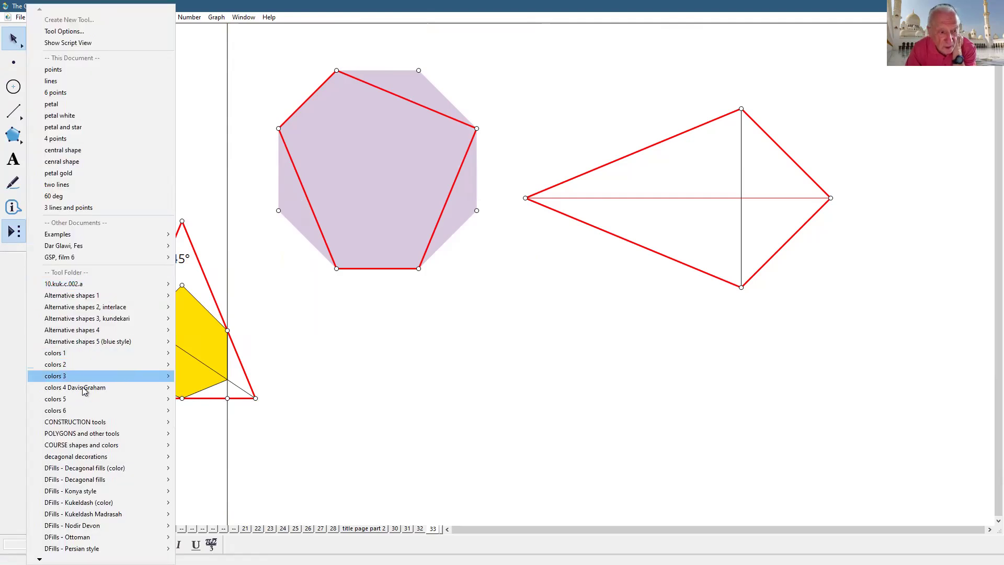
pyautogui.moveTo(82, 433)
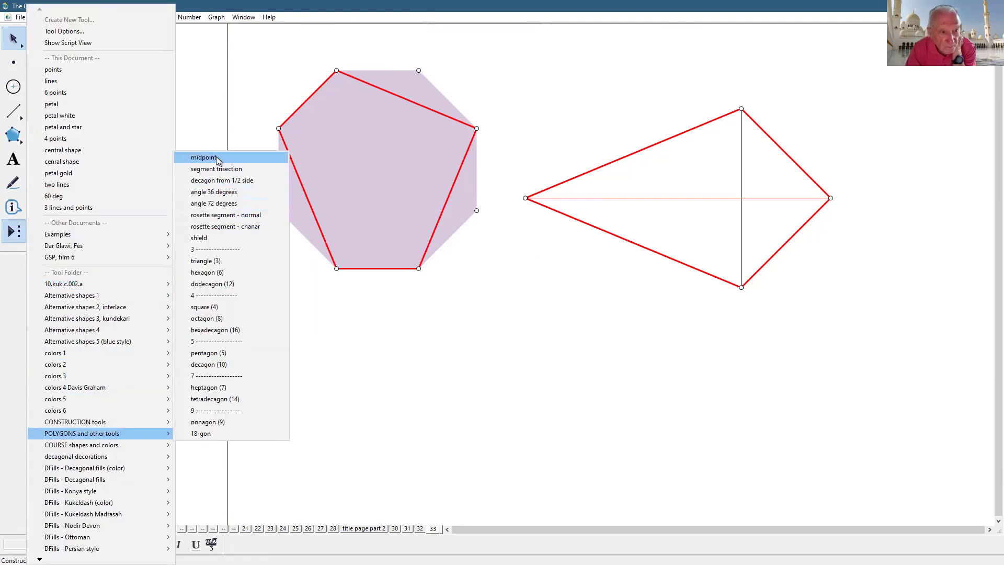
pyautogui.click(217, 158)
pyautogui.click(182, 398)
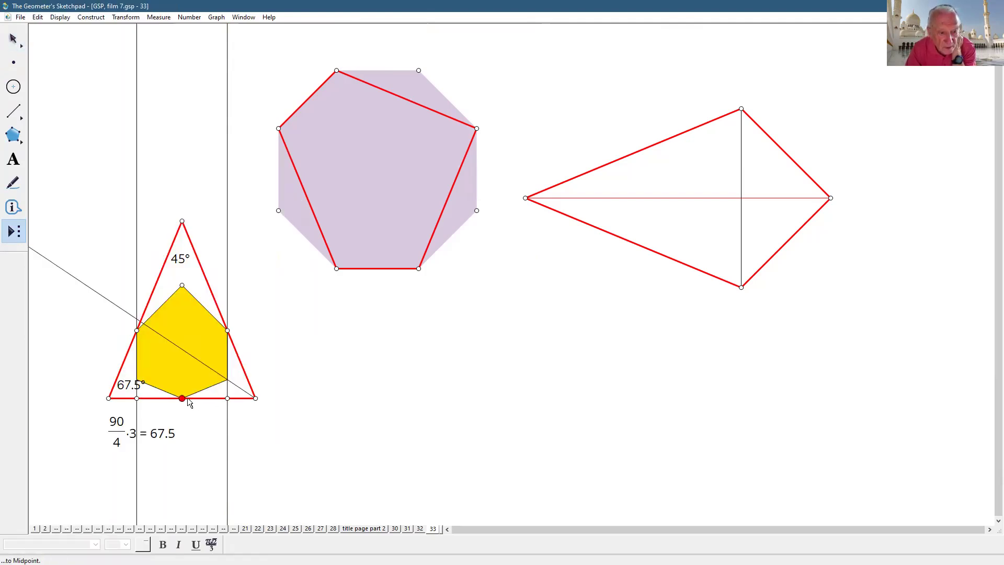
pyautogui.click(227, 398)
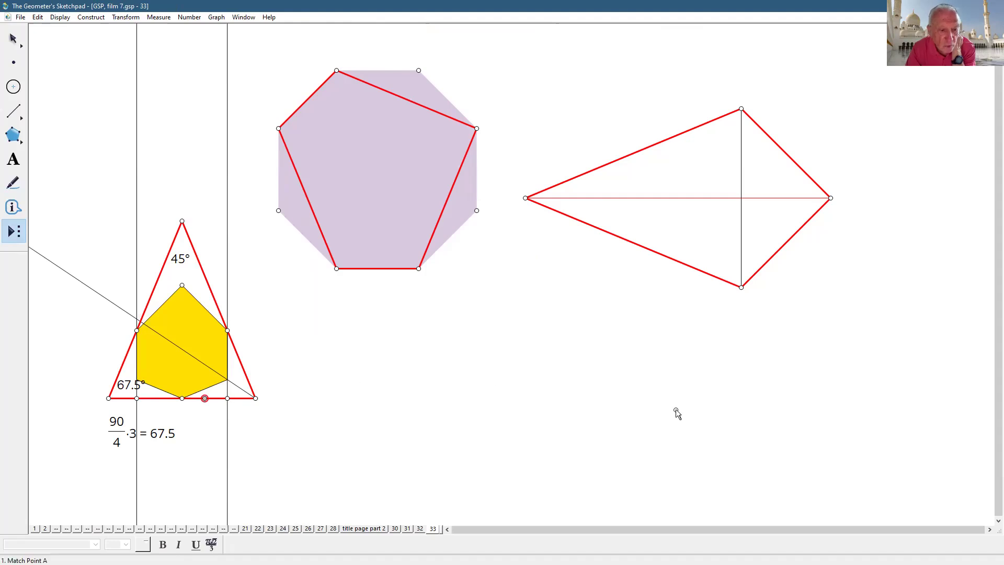
pyautogui.click(13, 38)
pyautogui.click(445, 392)
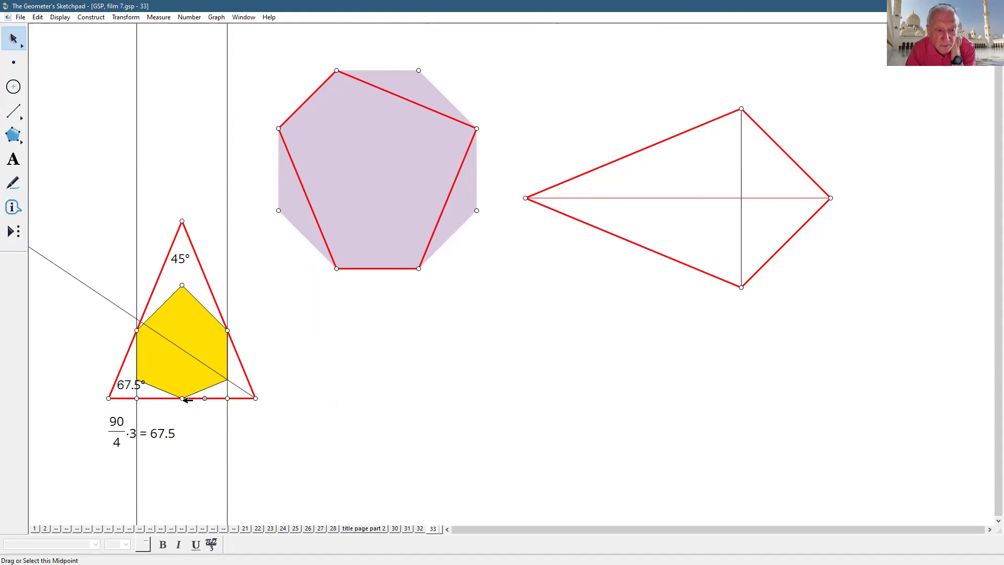
# - Draw a circle centred on the base midpoint, then cancel the stray circle
pyautogui.click(13, 85)
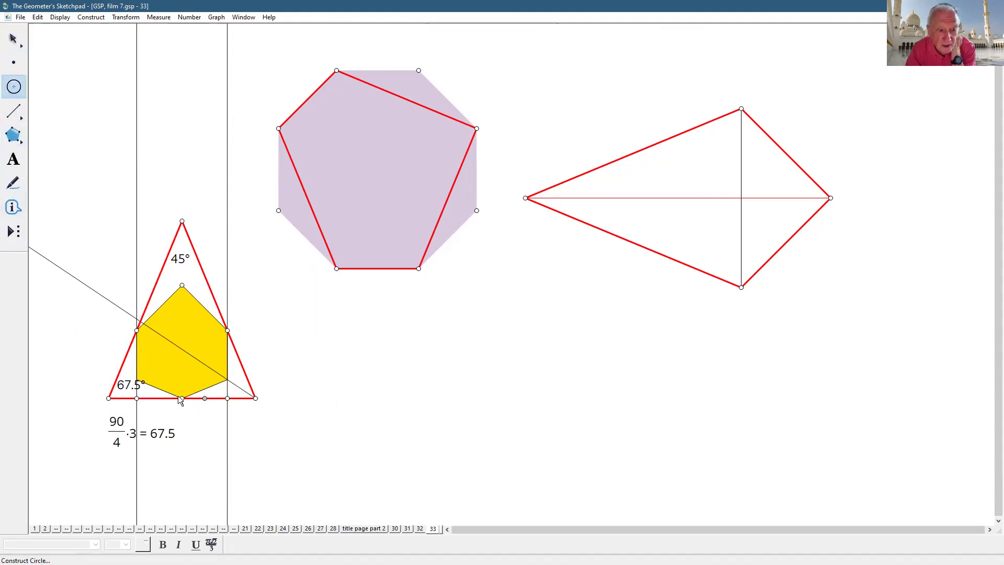
pyautogui.moveTo(182, 398); pyautogui.dragTo(205, 397)
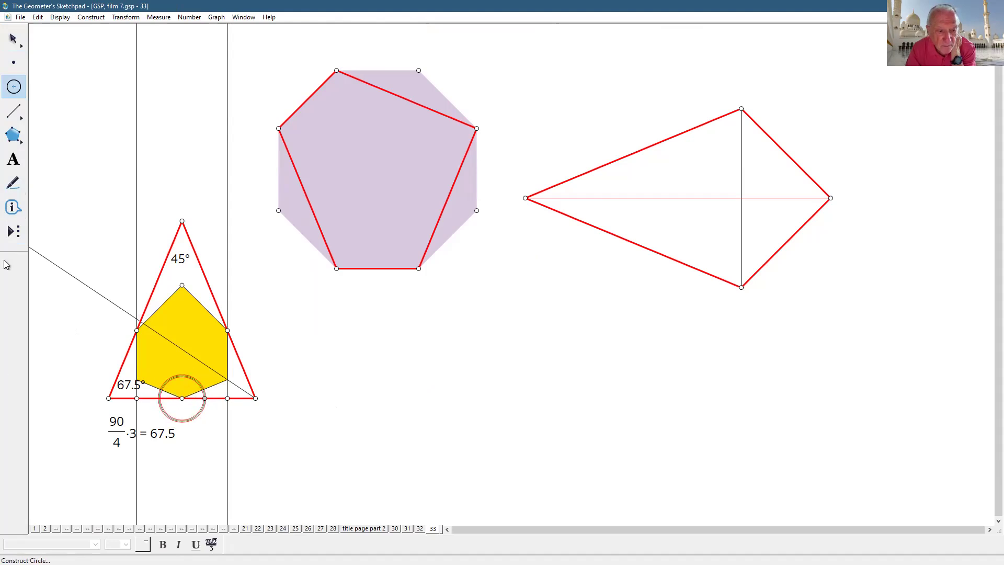
pyautogui.click(13, 38)
pyautogui.click(324, 357)
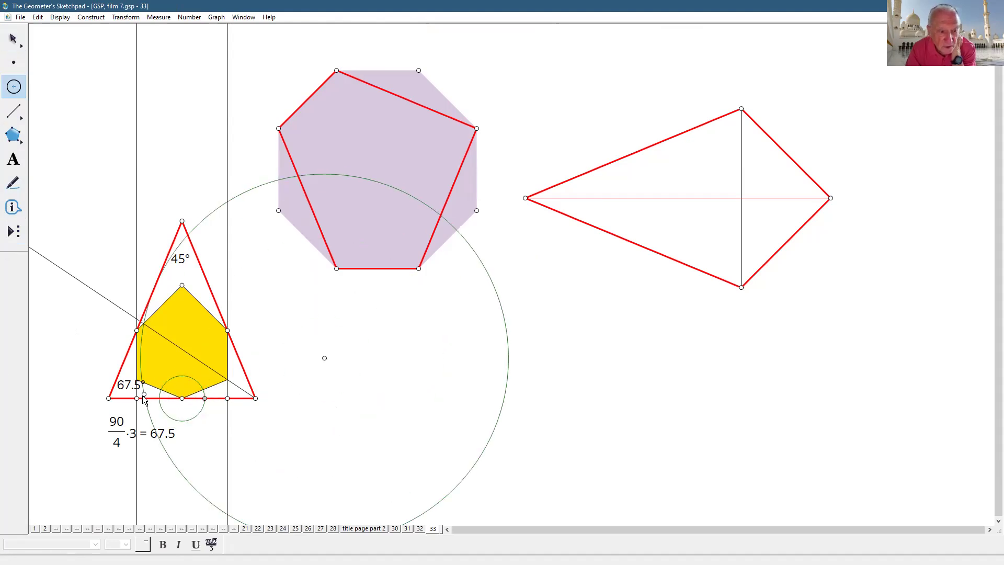
pyautogui.click(6, 42)
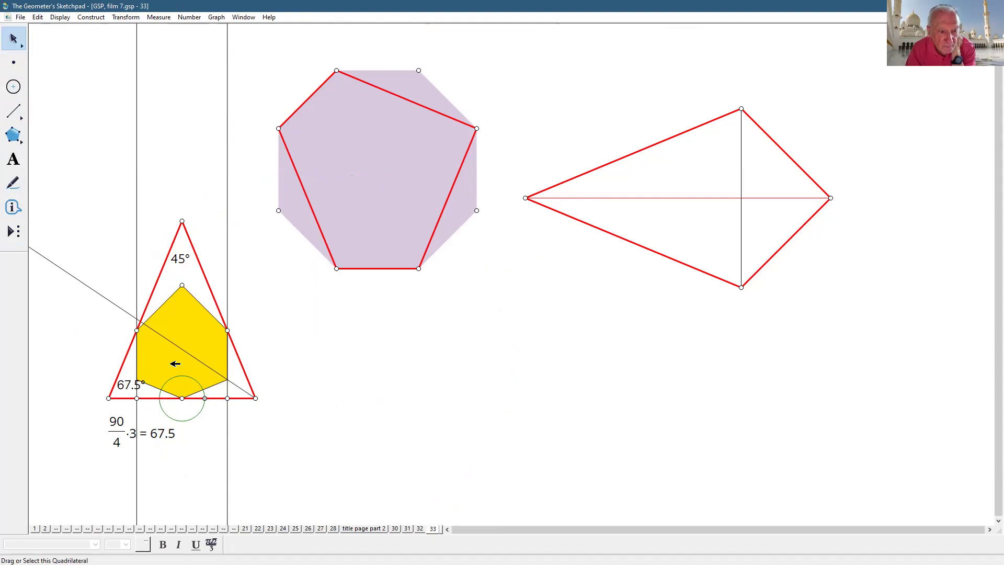
# - Mark where the green circle meets the base and hide the green helper circle
pyautogui.click(160, 397)
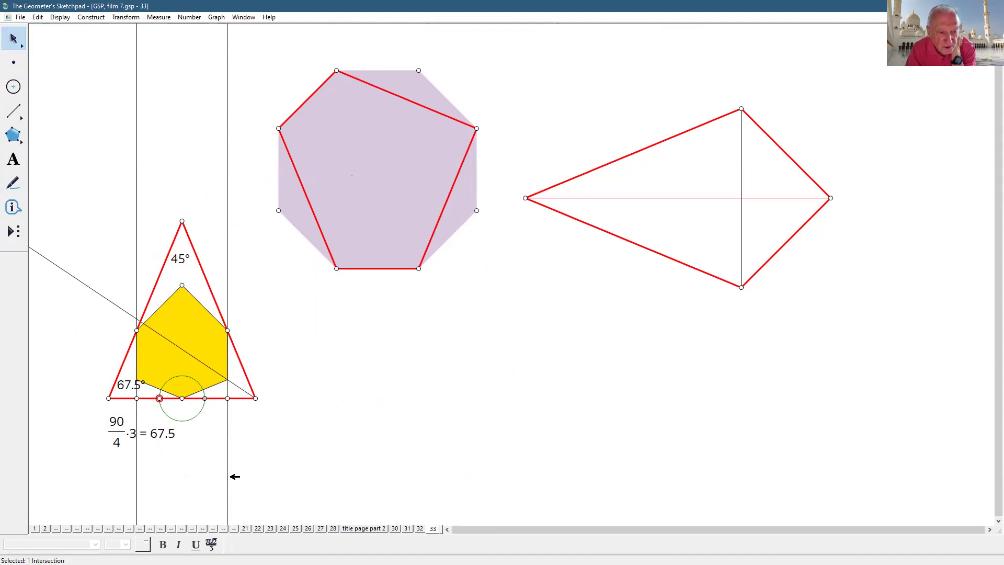
pyautogui.click(201, 410)
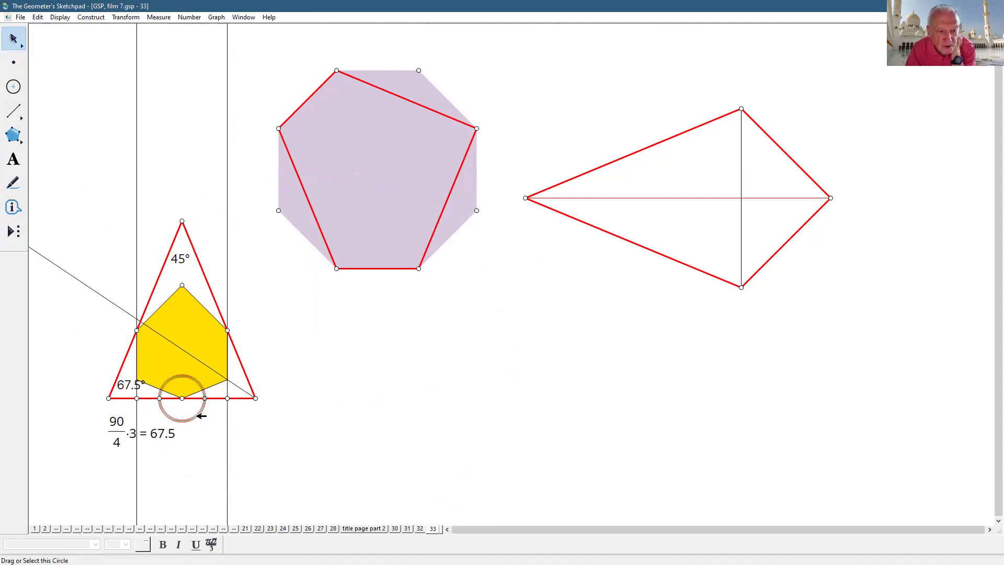
pyautogui.click(59, 17)
pyautogui.click(78, 77)
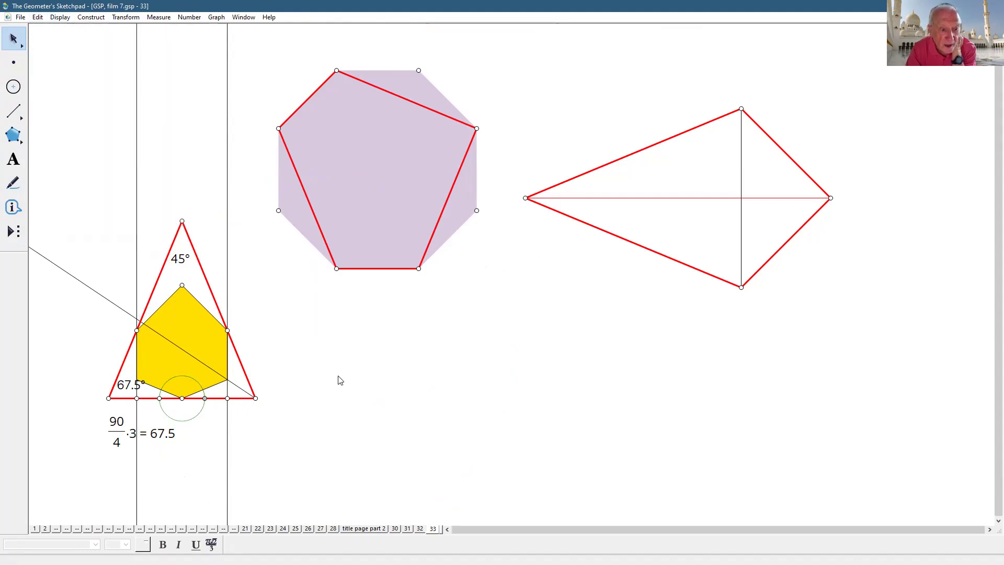
# - Select the base midpoint, the new base point and the hexagon's lower-right edge
pyautogui.click(206, 398)
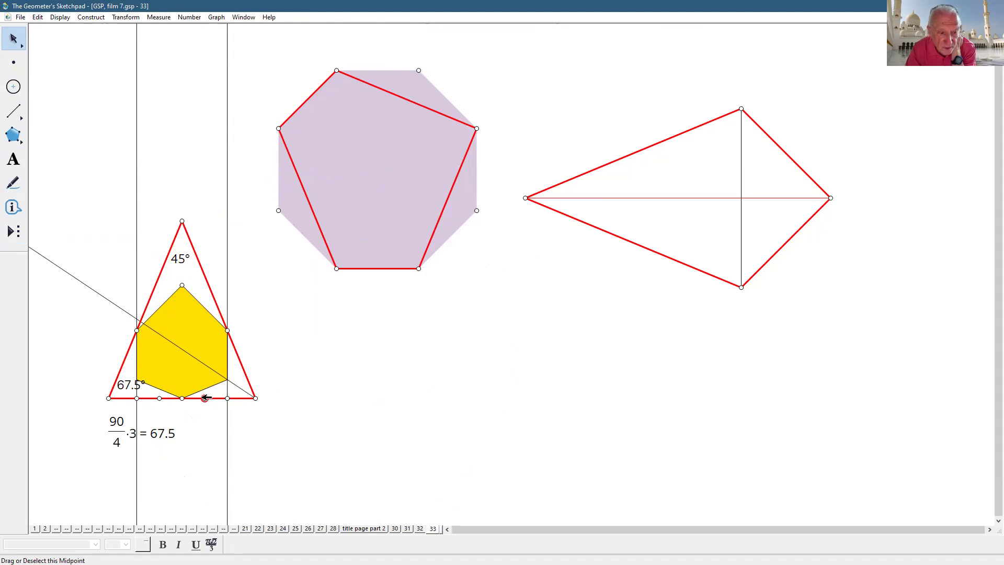
pyautogui.click(160, 398)
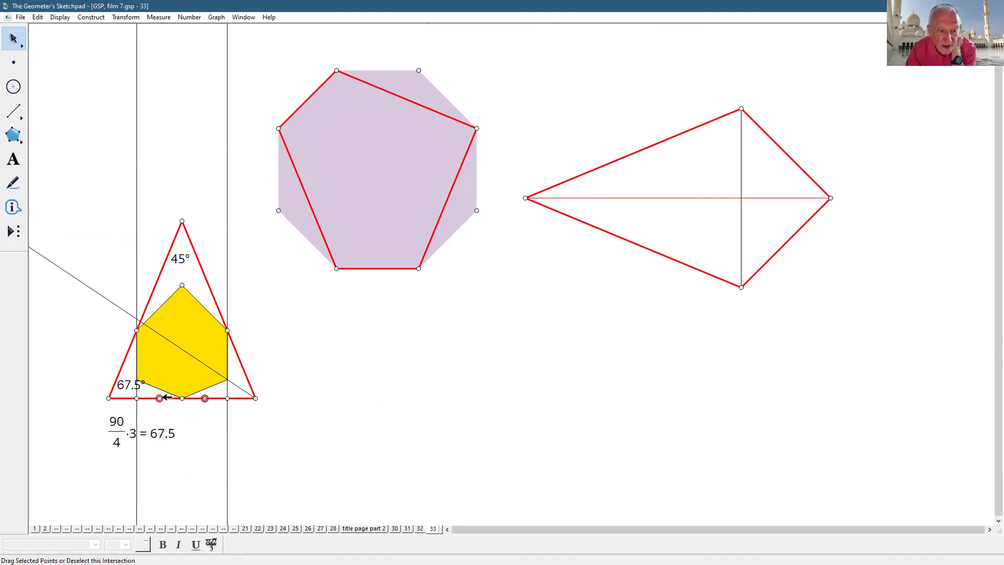
pyautogui.click(208, 386)
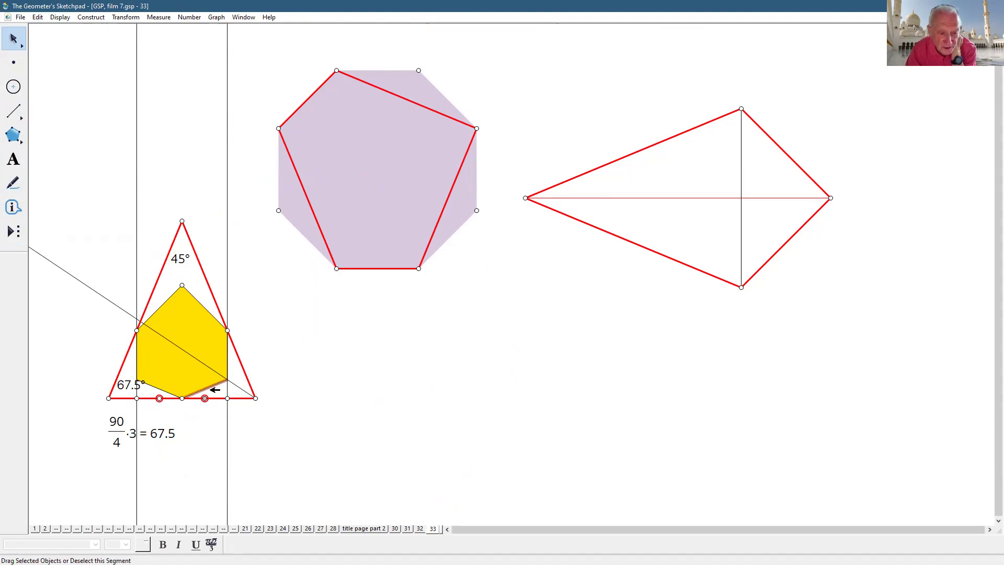
pyautogui.click(89, 18)
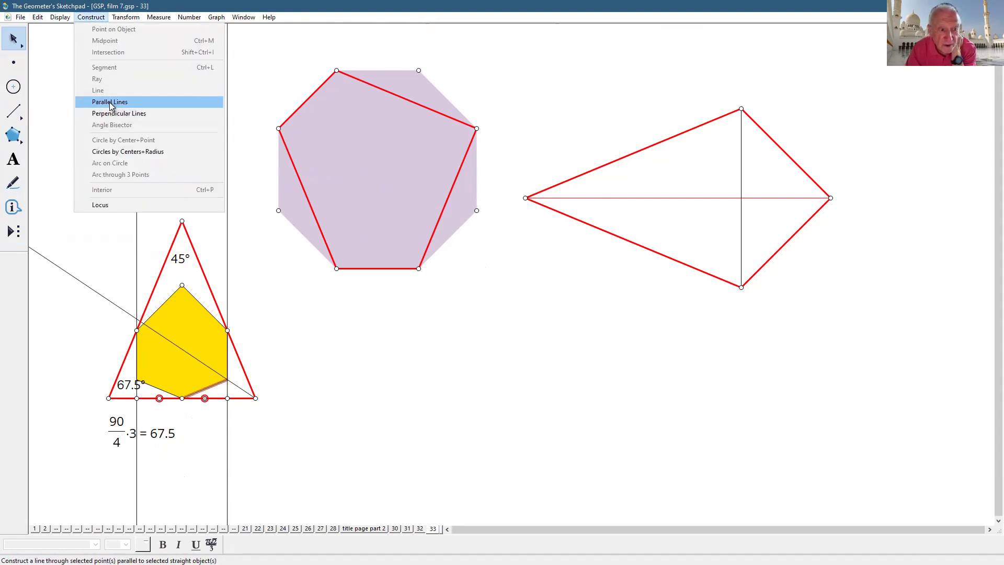
# - Construct parallels through the base points to the hexagon's lower-right and lower-left edges
pyautogui.click(109, 102)
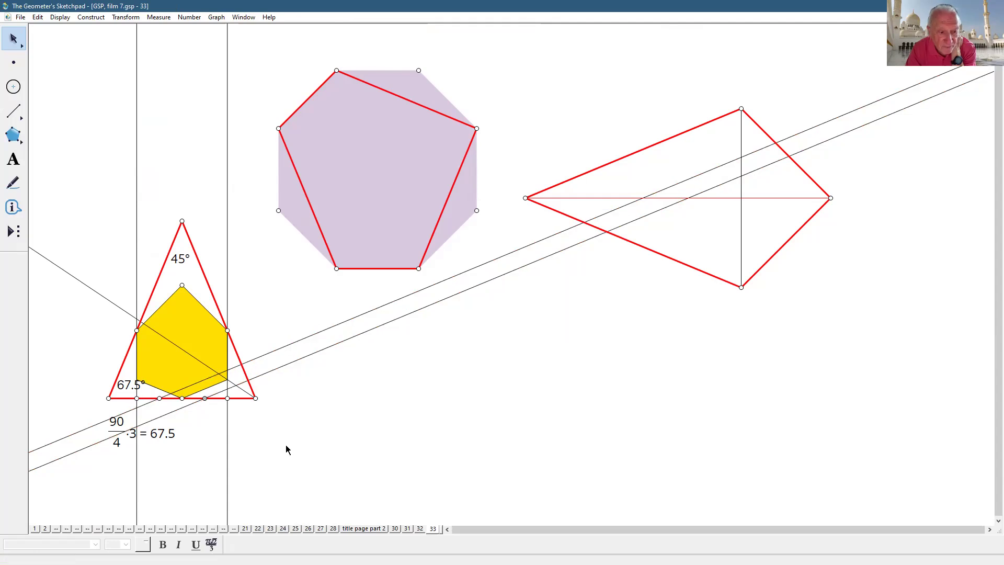
pyautogui.click(205, 398)
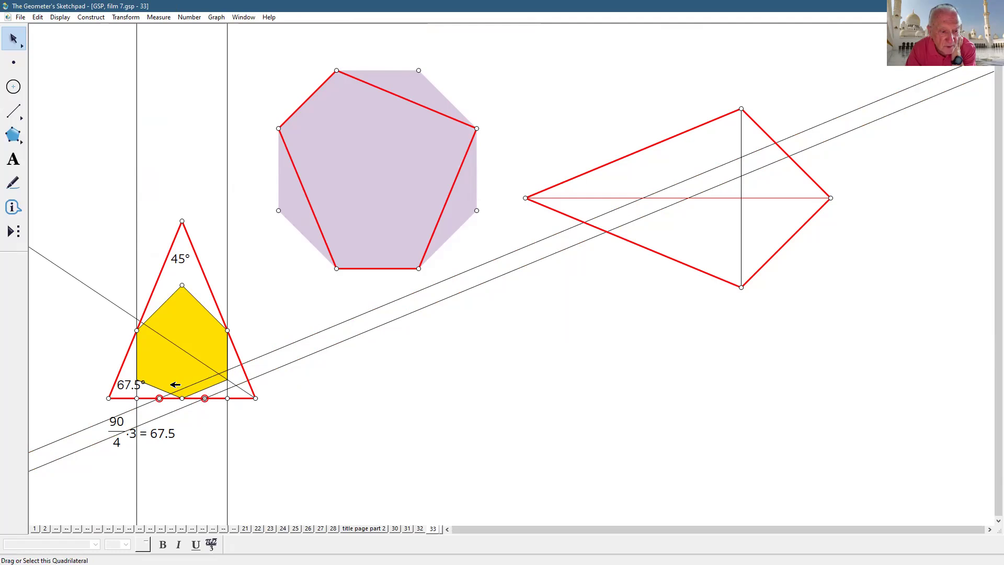
pyautogui.click(162, 390)
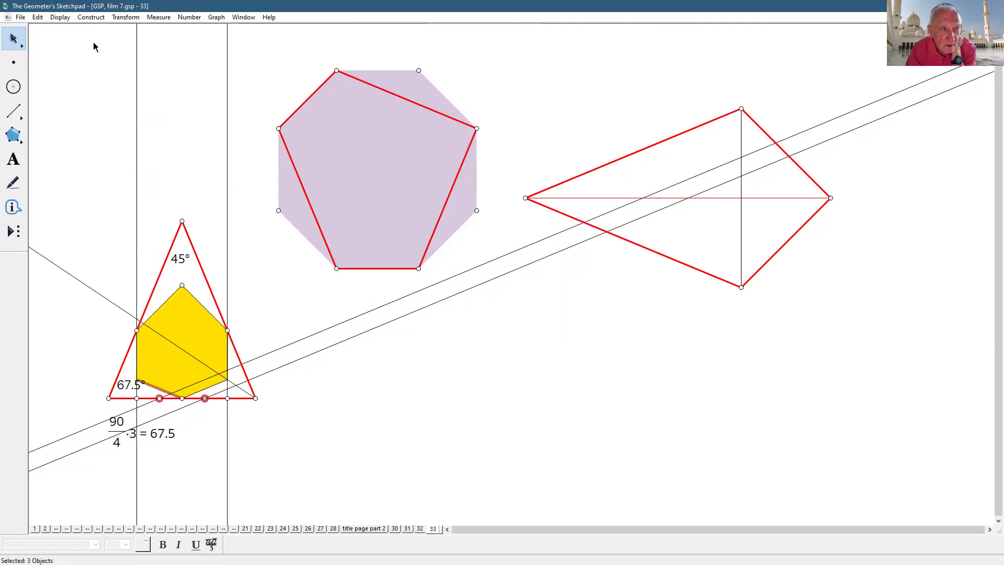
pyautogui.click(98, 20)
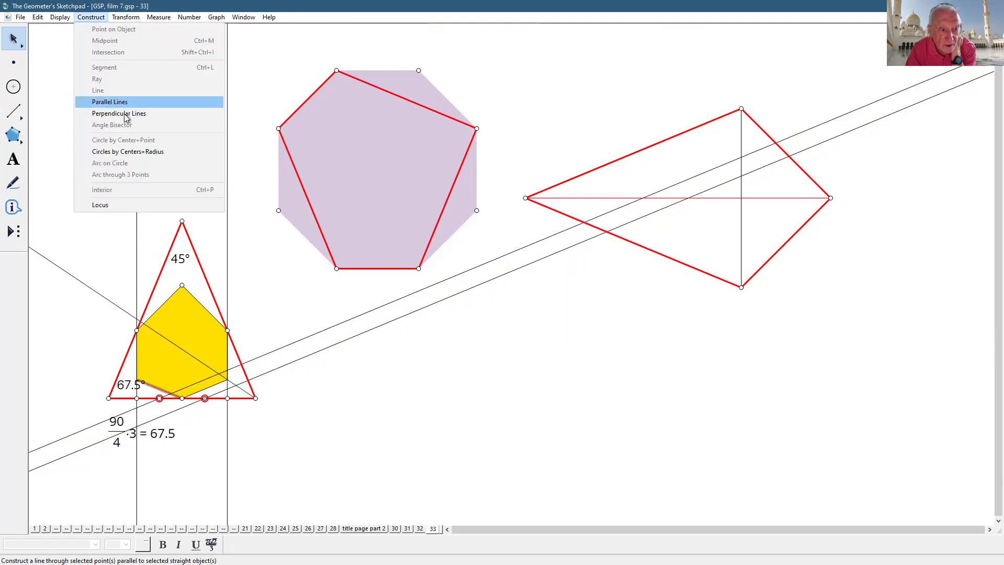
pyautogui.click(119, 103)
pyautogui.click(470, 422)
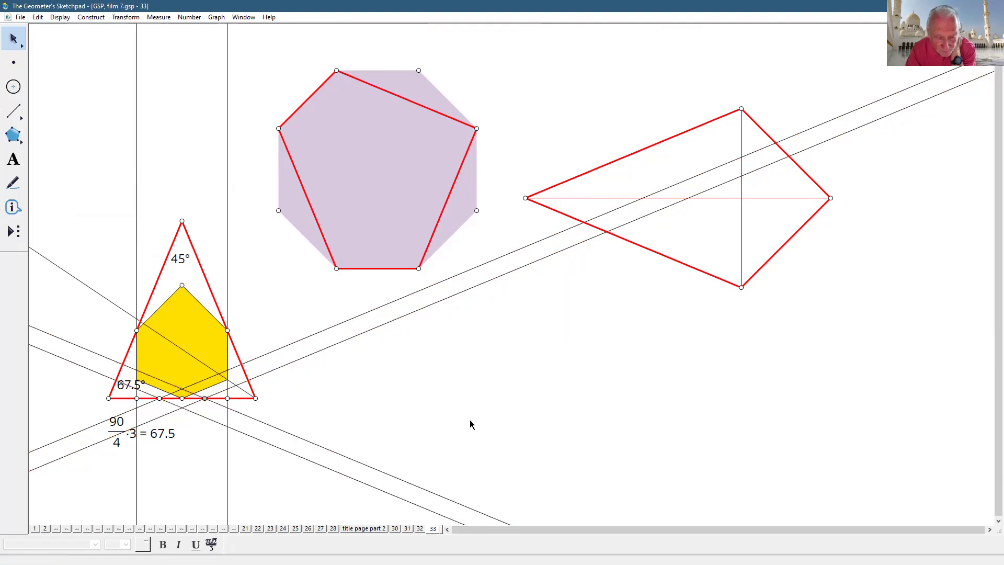
# - Mark the angle bisector as the mirror line
pyautogui.click(241, 388)
pyautogui.click(241, 388)
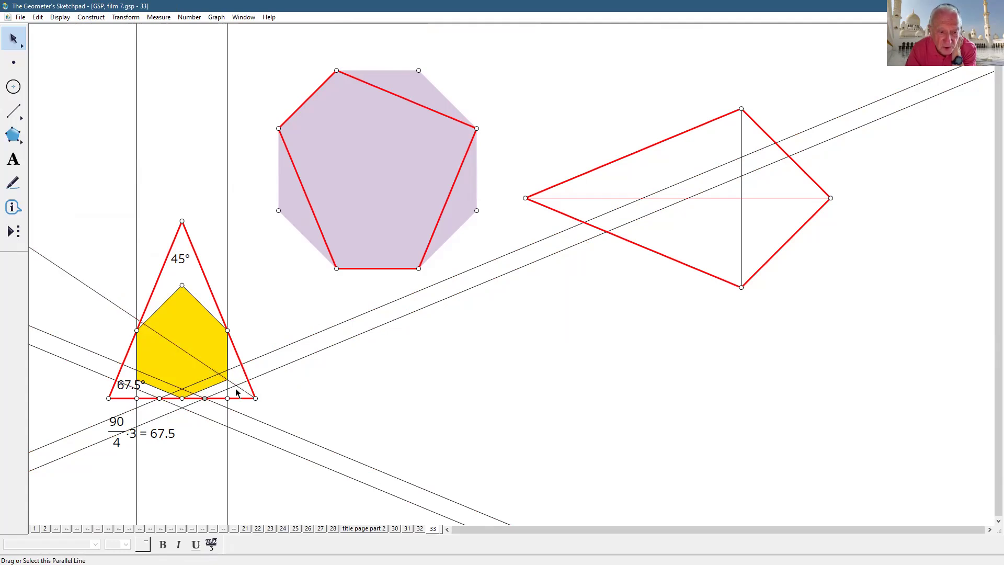
pyautogui.doubleClick(241, 388)
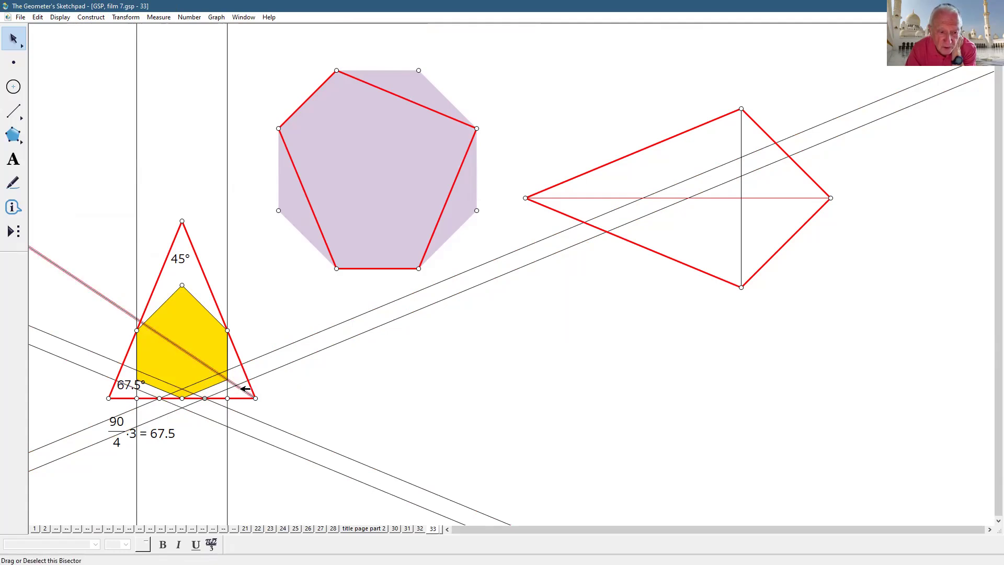
pyautogui.click(173, 339)
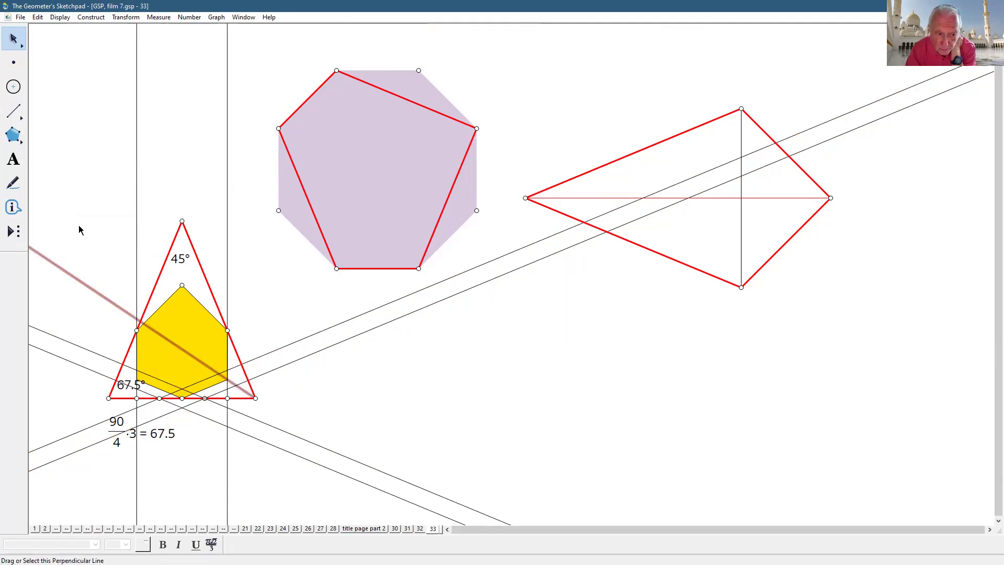
# - Make the angle bisector dashed
pyautogui.click(60, 17)
pyautogui.moveTo(76, 41)
pyautogui.click(230, 101)
pyautogui.click(400, 438)
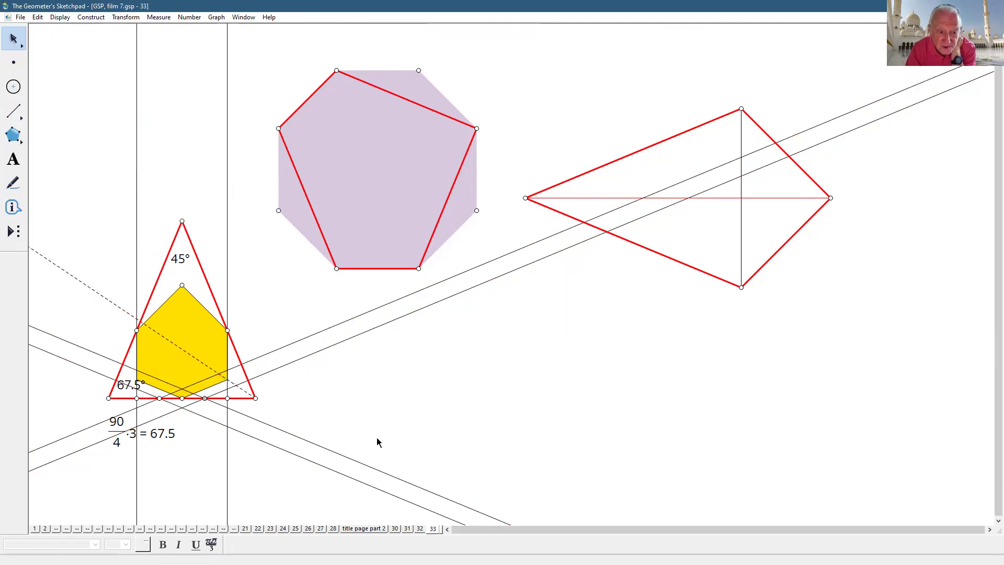
pyautogui.click(244, 393)
pyautogui.click(243, 392)
pyautogui.moveTo(275, 327); pyautogui.dragTo(298, 383)
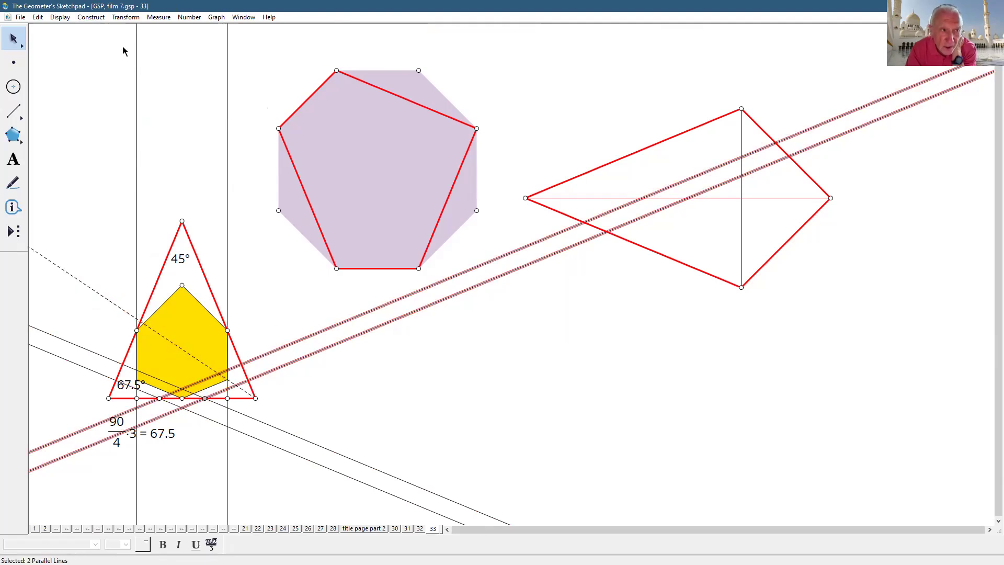
# - Reflect the parallel lines across the bisector to create diagonal copies
pyautogui.click(130, 17)
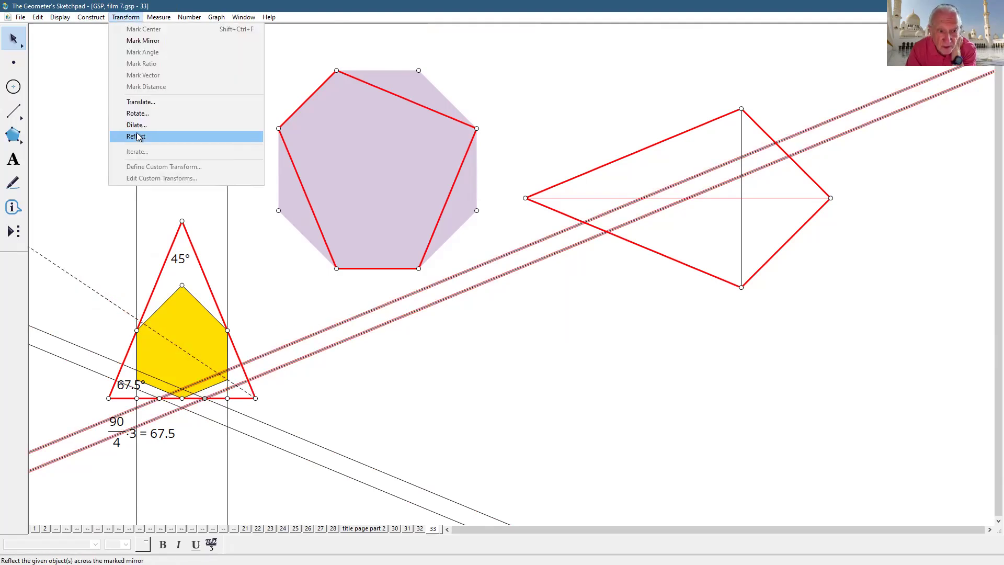
pyautogui.click(137, 137)
pyautogui.keyDown('shift'); pyautogui.click(202, 268); pyautogui.keyUp('shift')
pyautogui.keyDown('shift'); pyautogui.click(203, 268); pyautogui.keyUp('shift')
pyautogui.click(126, 17)
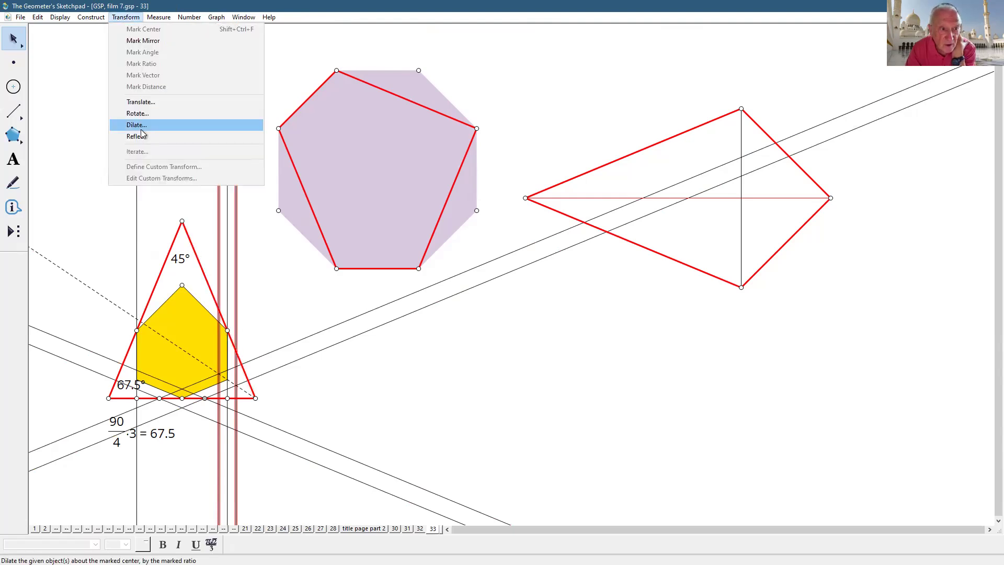
pyautogui.click(140, 136)
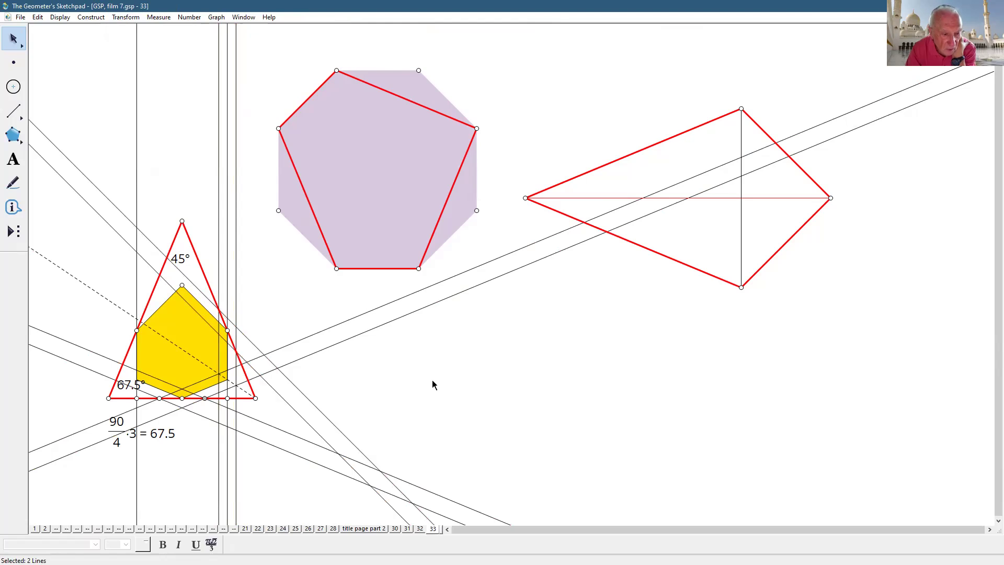
# - Draw a vertical segment from the triangle's apex down to its base
pyautogui.click(14, 111)
pyautogui.moveTo(182, 222); pyautogui.dragTo(182, 398)
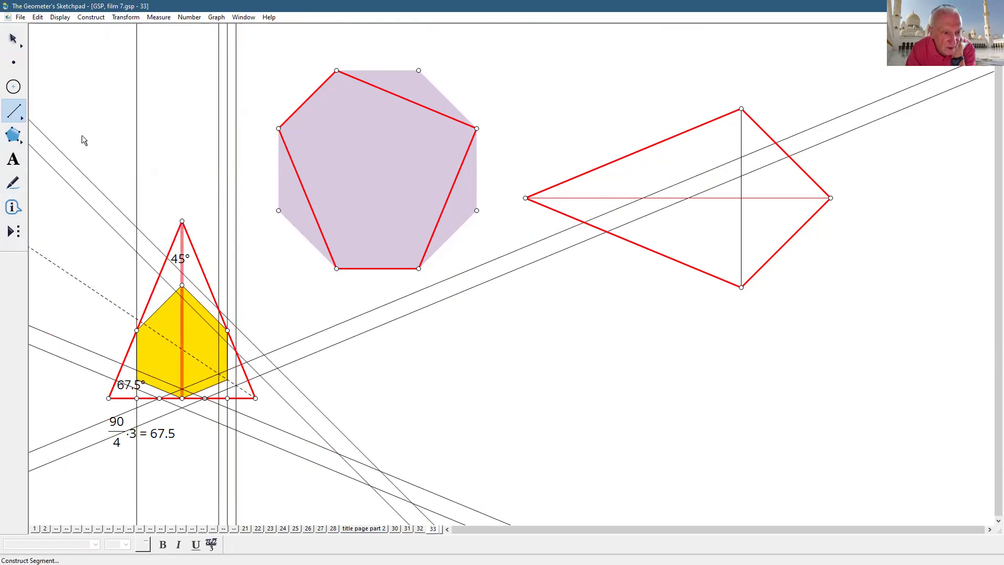
pyautogui.click(14, 39)
pyautogui.click(158, 84)
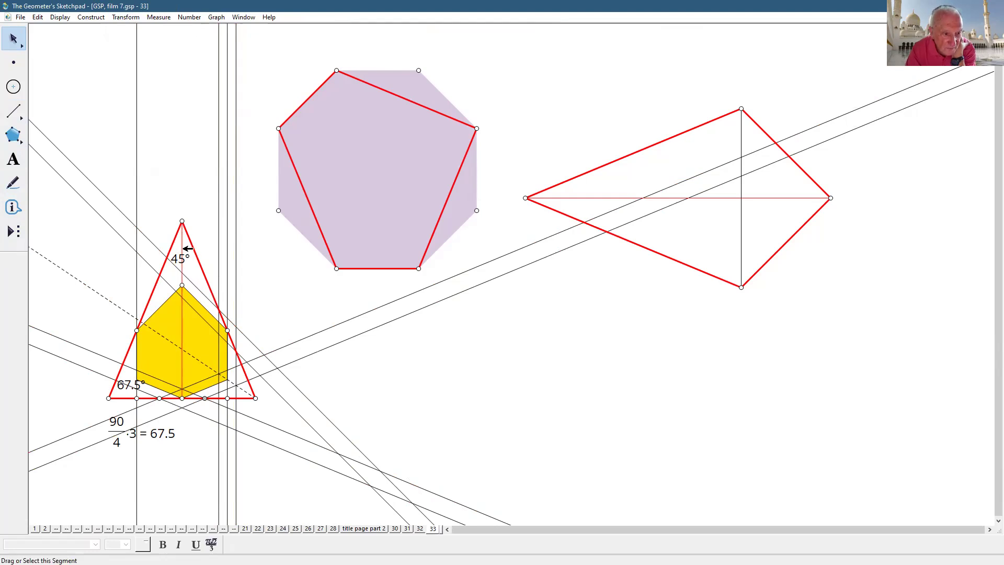
# - Delete the 45° caption, the 90/4·3 = 67.5 calculation and the 67.5° label
pyautogui.click(186, 256)
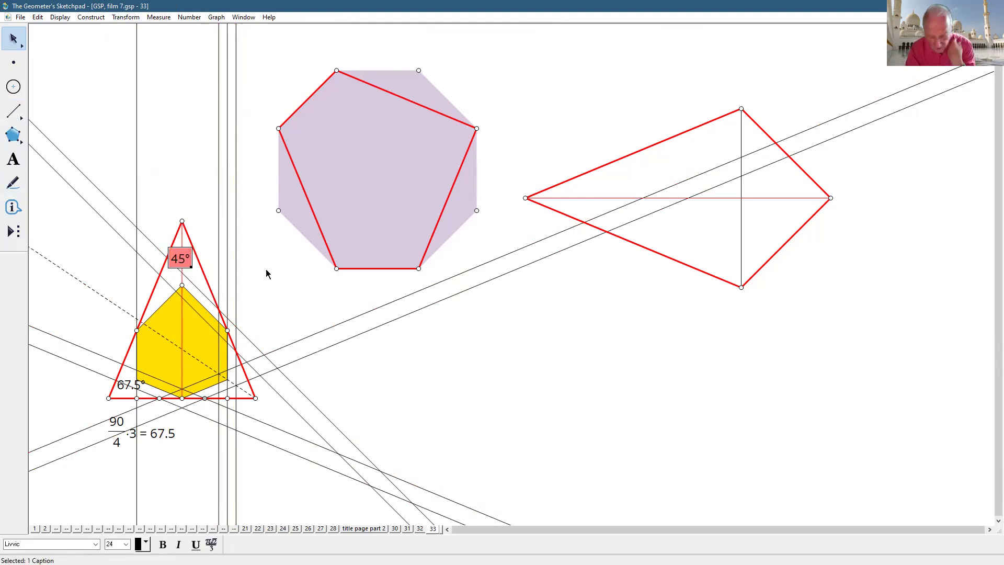
pyautogui.press('Delete')
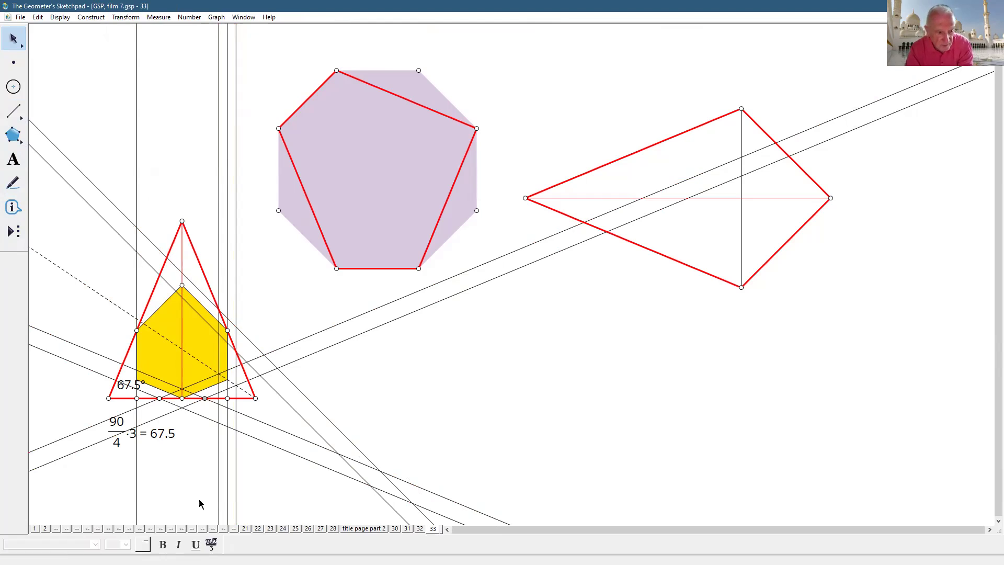
pyautogui.click(170, 433)
pyautogui.press('Delete')
pyautogui.click(126, 386)
pyautogui.press('Delete')
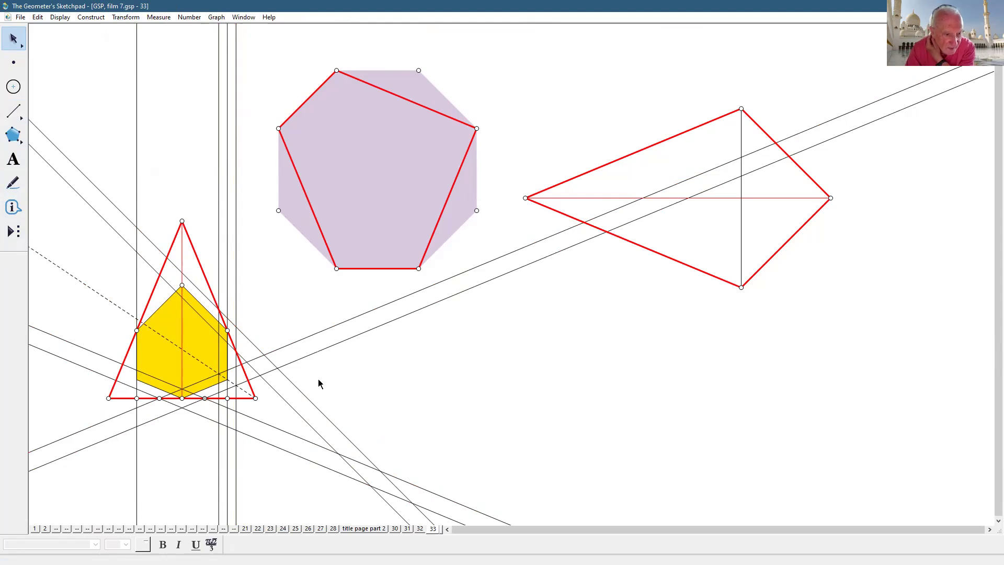
# - Mark the vertical segment as mirror and reflect both diagonal guide lines across it
pyautogui.doubleClick(182, 260)
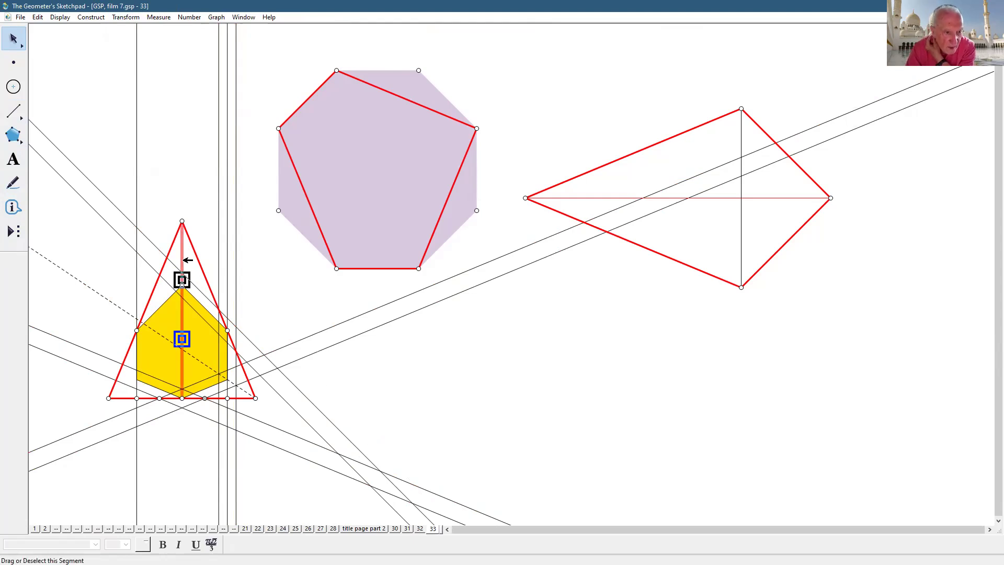
pyautogui.click(147, 236)
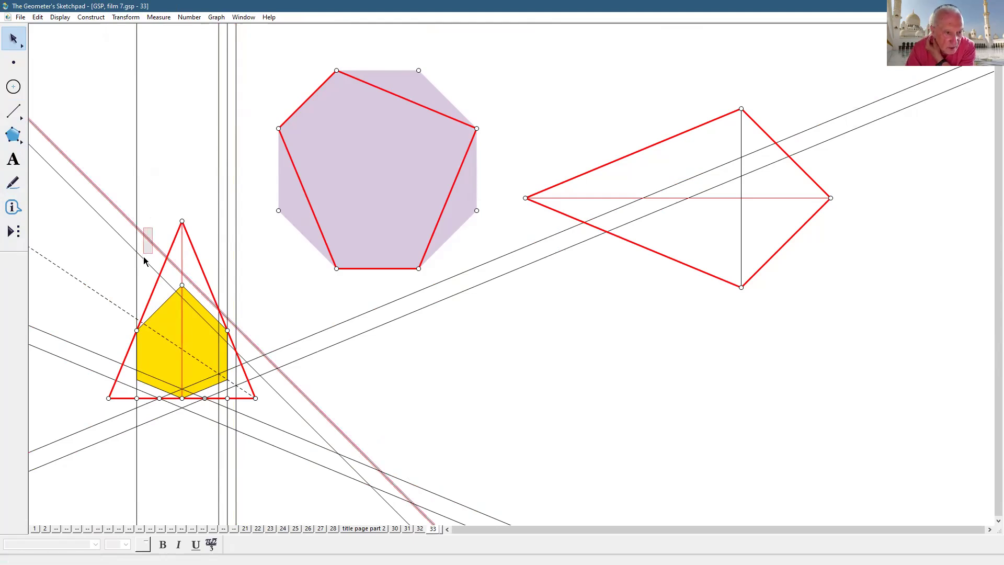
pyautogui.click(144, 258)
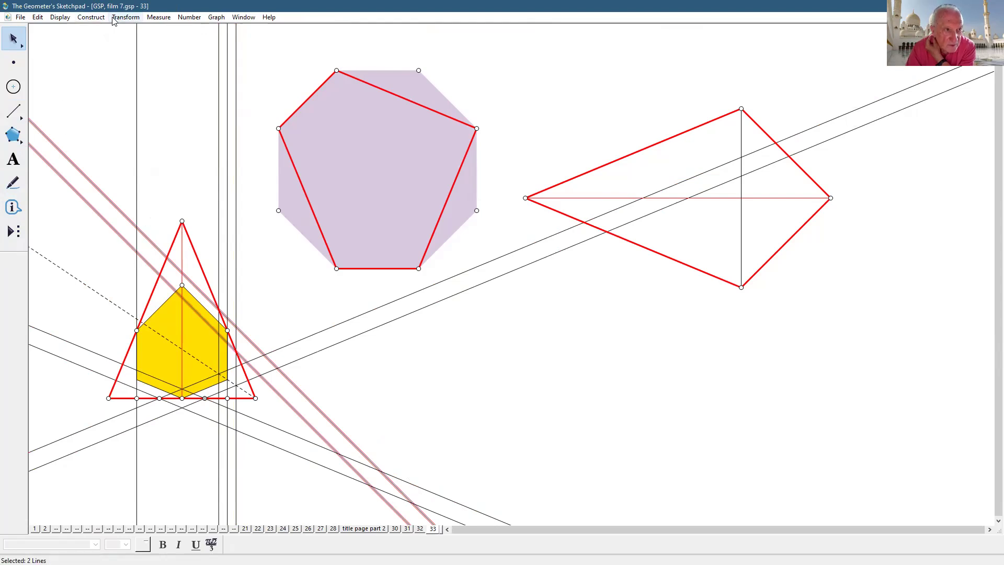
pyautogui.click(114, 17)
pyautogui.click(138, 135)
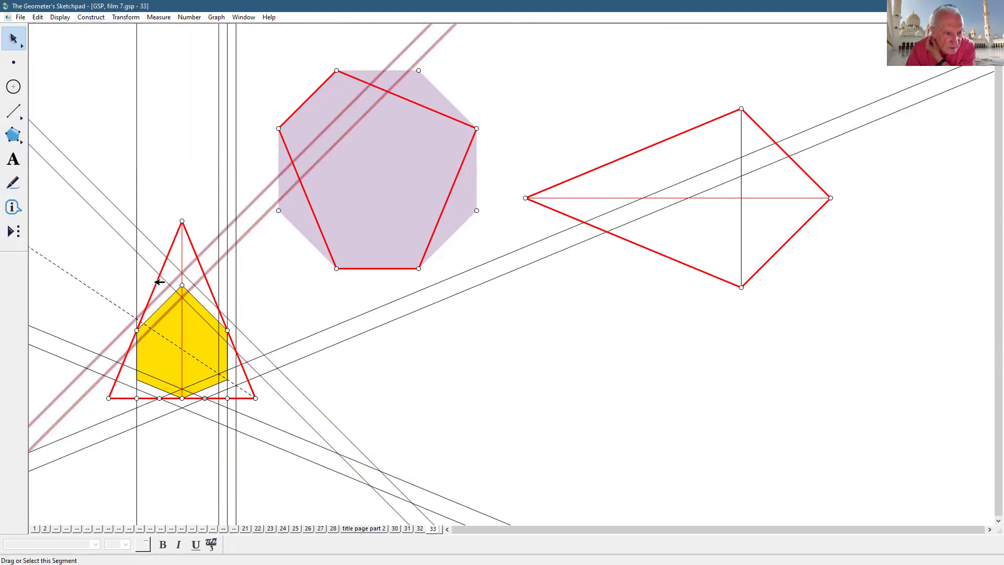
pyautogui.click(135, 17)
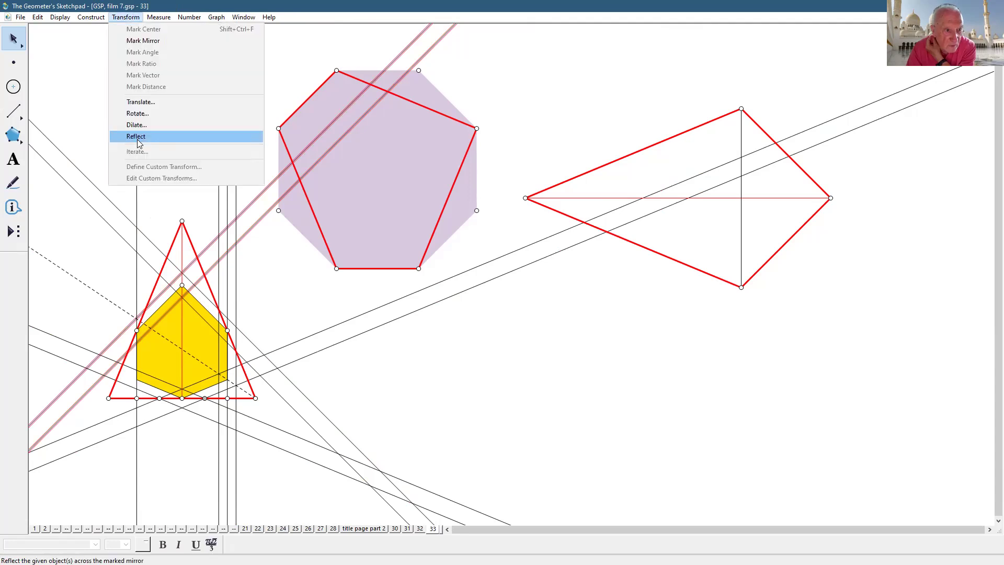
pyautogui.click(139, 136)
pyautogui.click(447, 373)
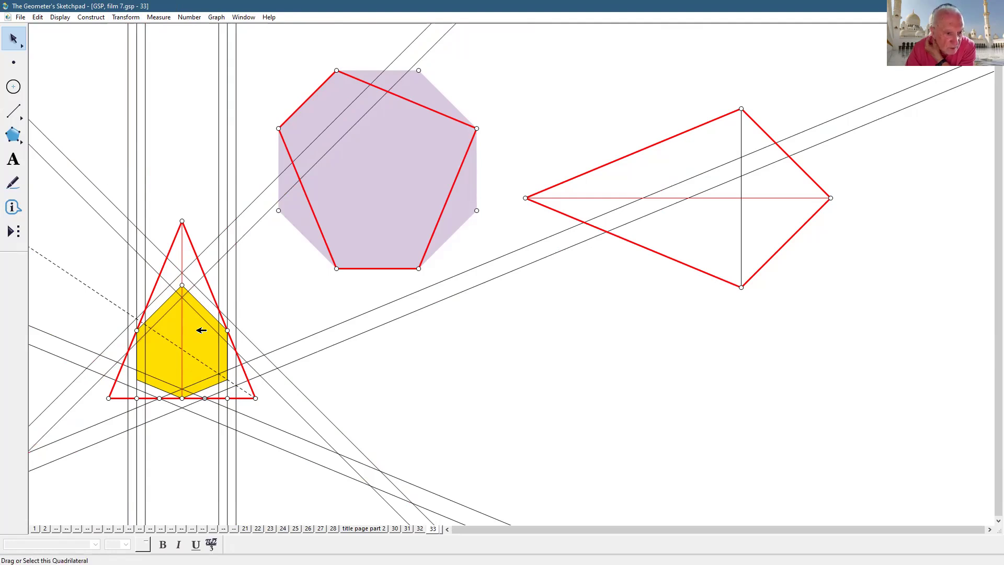
pyautogui.click(182, 286)
pyautogui.click(398, 409)
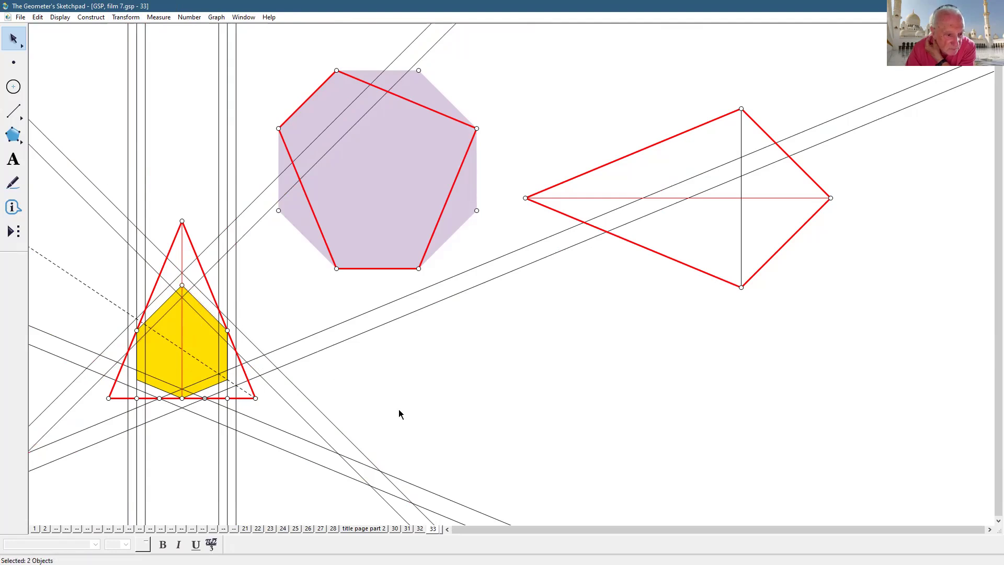
# - Draw the first outline segment below the apex and make it thick and solid
pyautogui.click(13, 111)
pyautogui.click(182, 272)
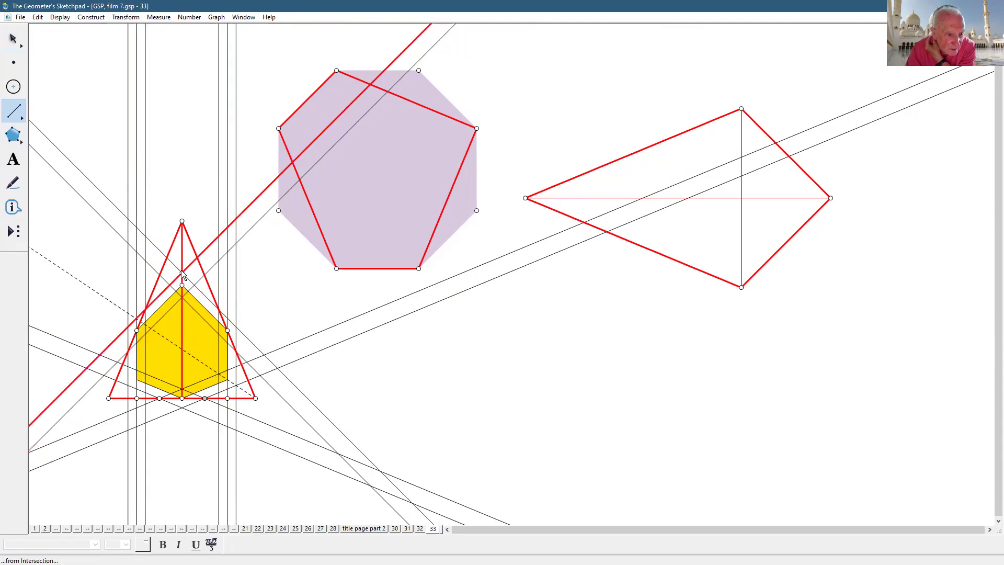
pyautogui.click(146, 308)
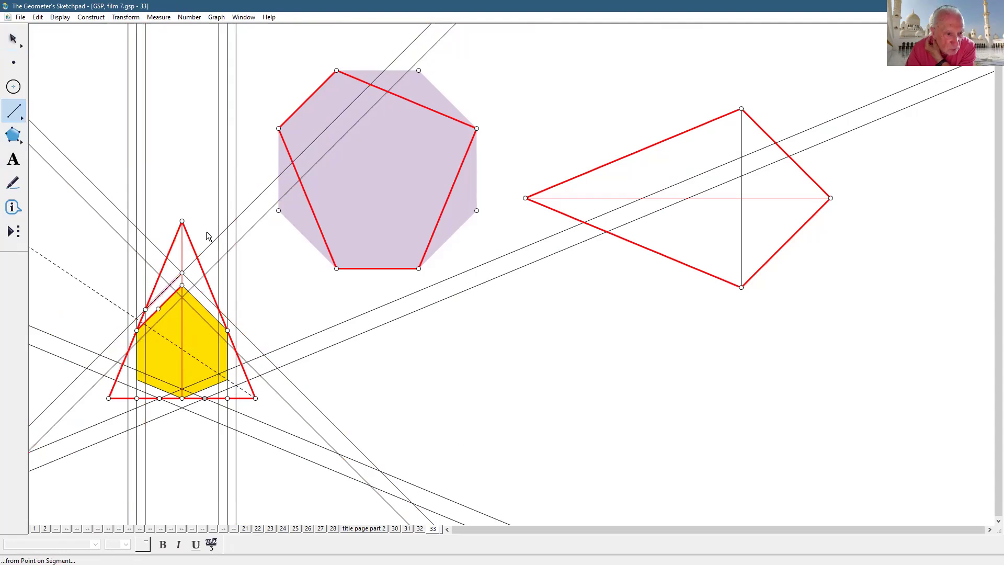
pyautogui.click(61, 18)
pyautogui.moveTo(90, 46)
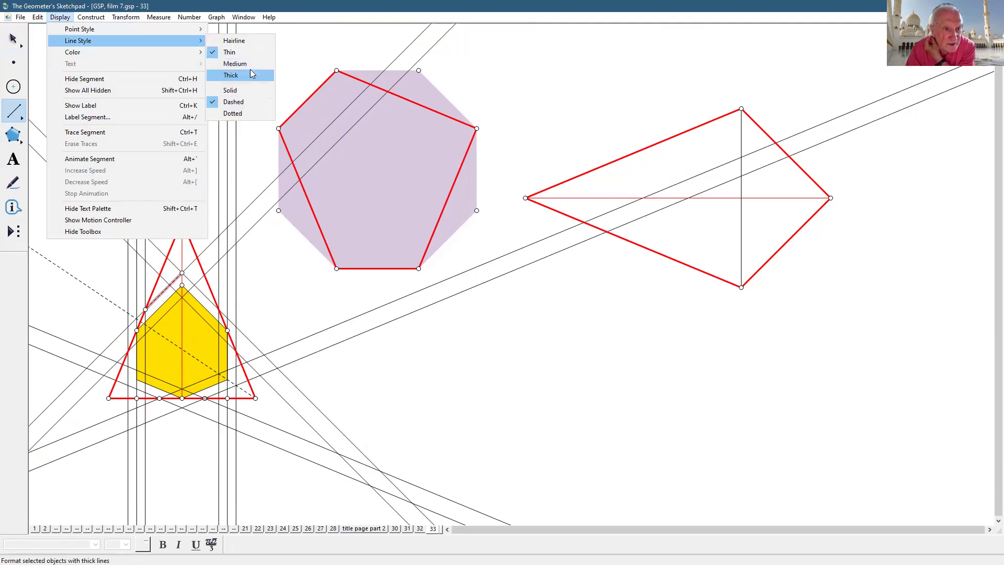
pyautogui.click(250, 65)
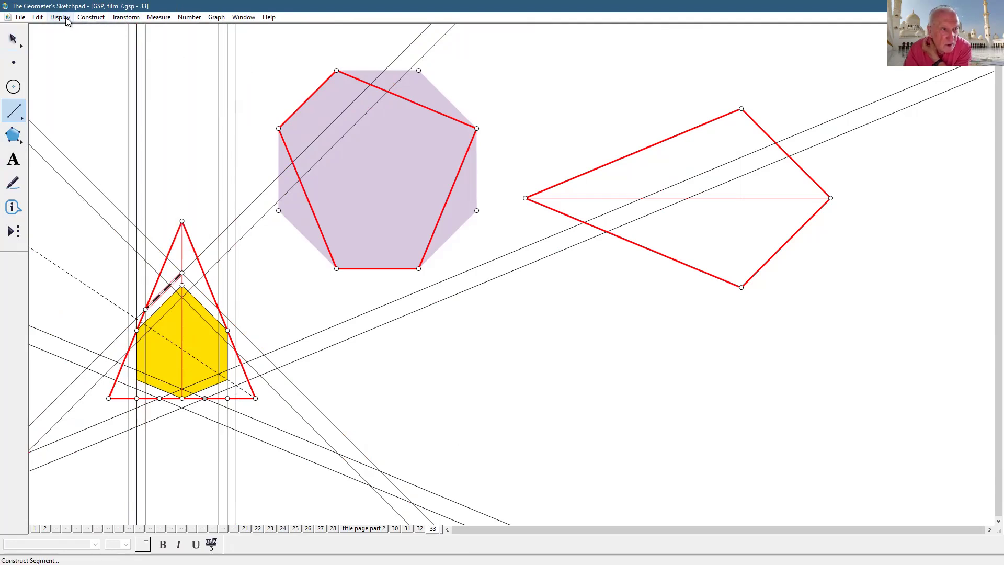
pyautogui.click(60, 17)
pyautogui.click(246, 90)
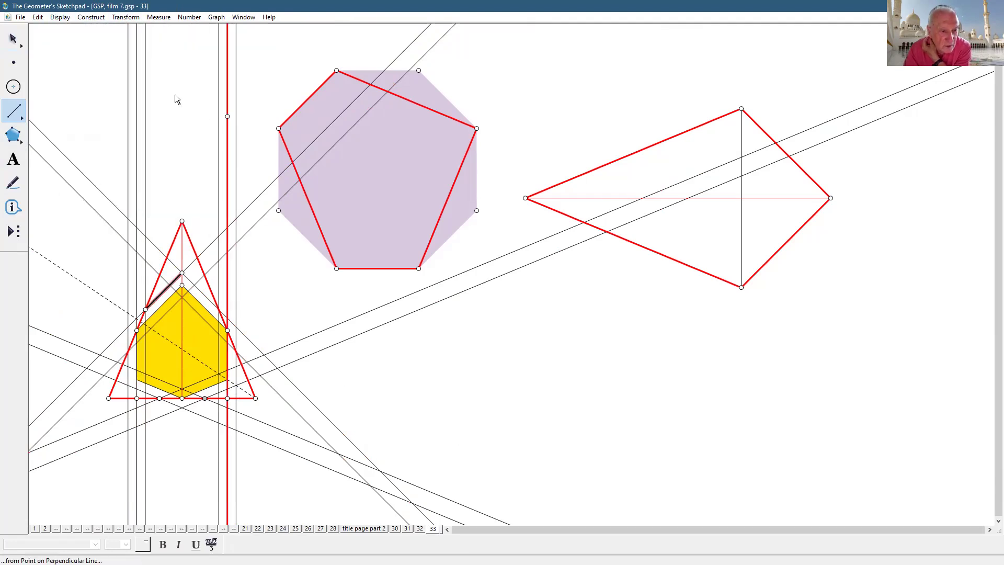
# - Trace the outer hexagon outline's edges through the guide-line crossings
pyautogui.moveTo(184, 272); pyautogui.dragTo(213, 308)
pyautogui.click(217, 310)
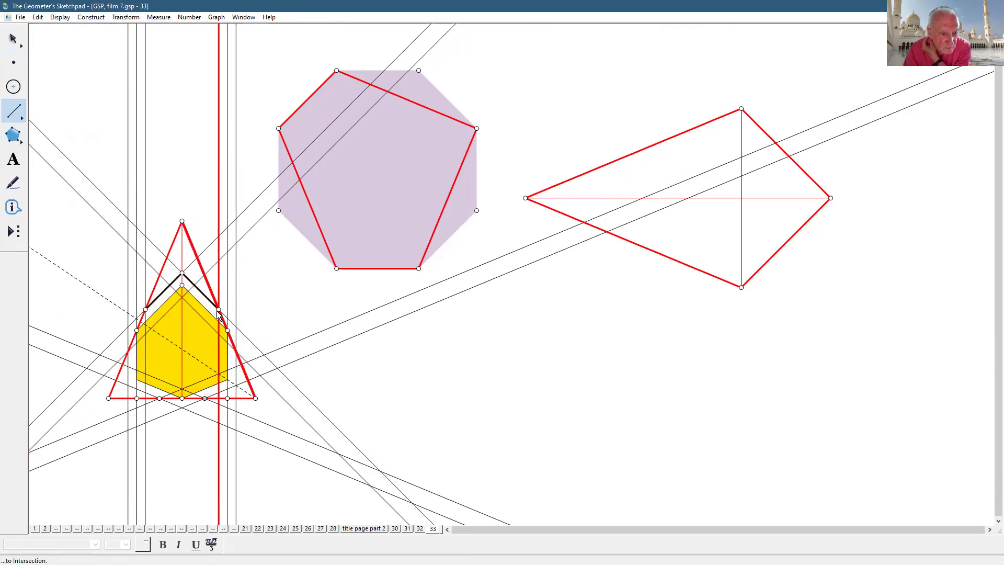
pyautogui.click(236, 352)
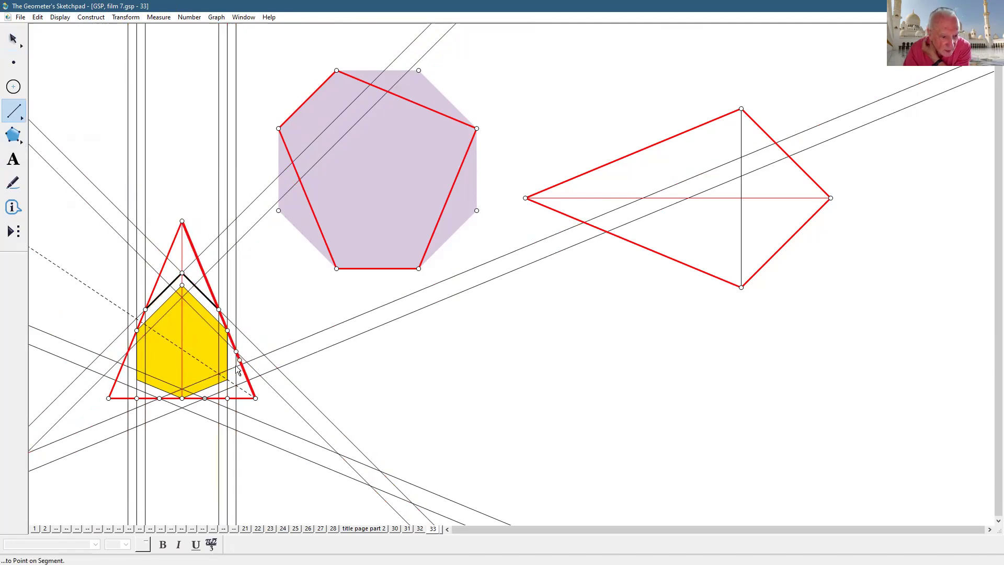
pyautogui.click(236, 385)
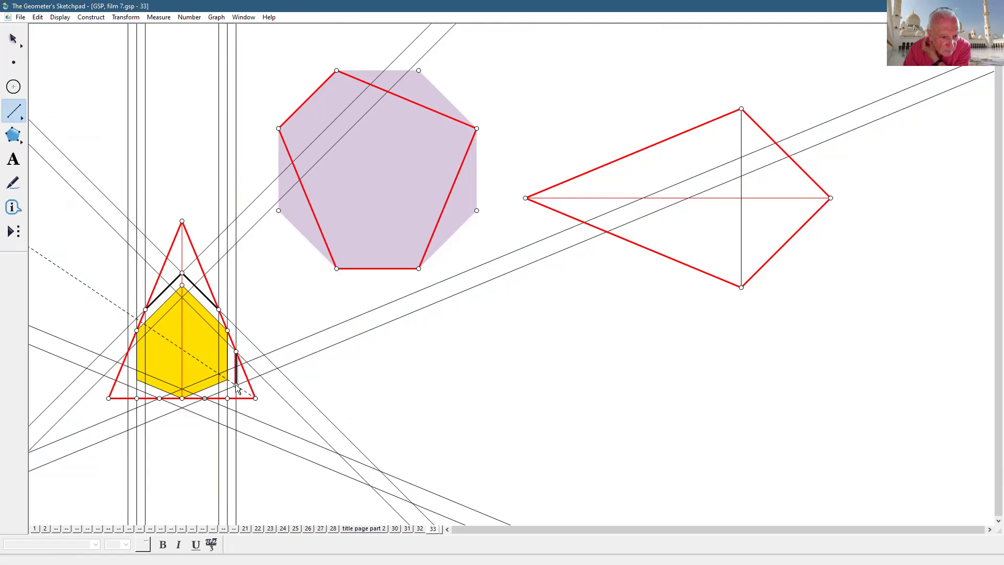
pyautogui.click(204, 398)
pyautogui.click(127, 351)
pyautogui.click(128, 385)
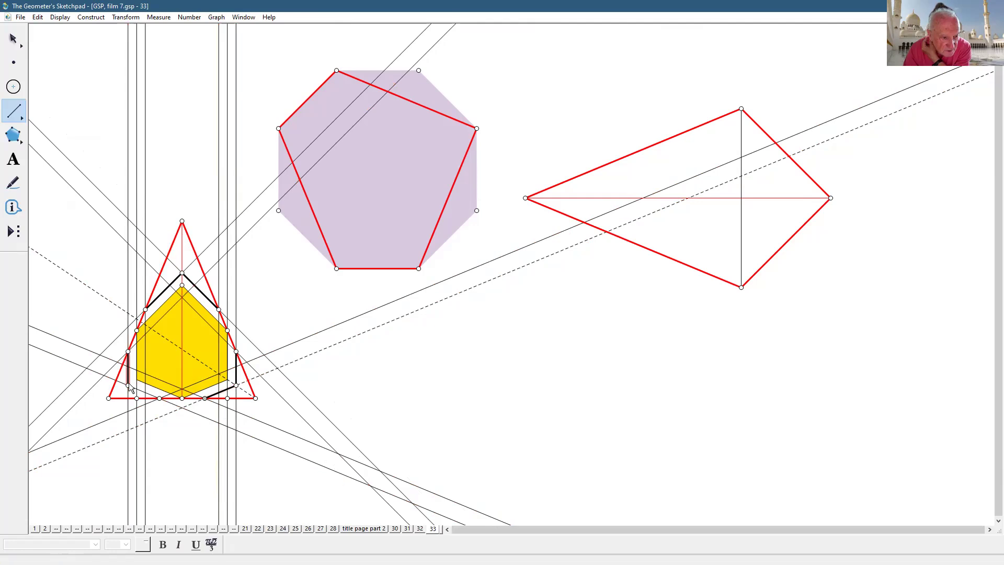
pyautogui.click(162, 404)
# - Trace the inner hexagon outline's five remaining edges
pyautogui.click(182, 297)
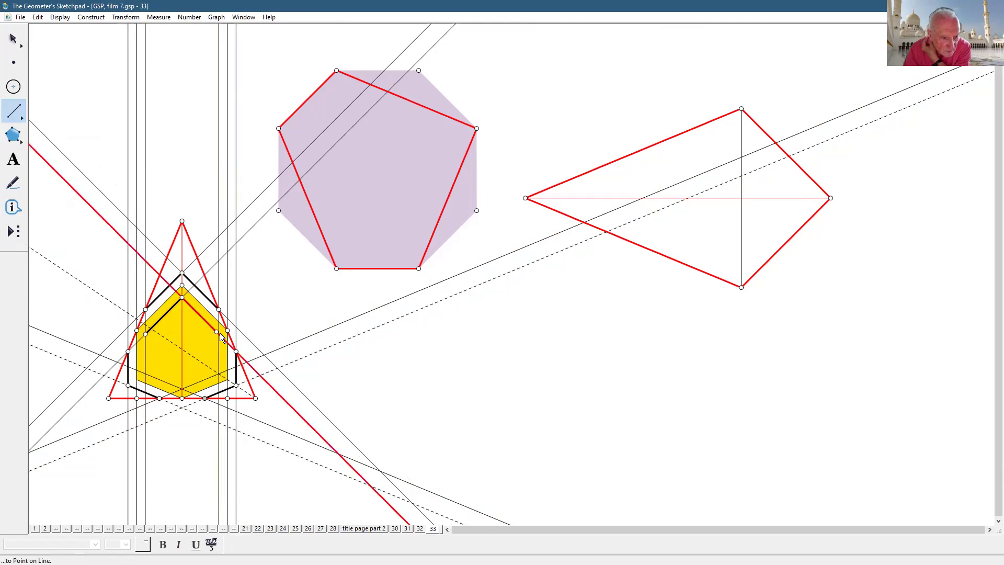
pyautogui.click(218, 334)
pyautogui.click(218, 372)
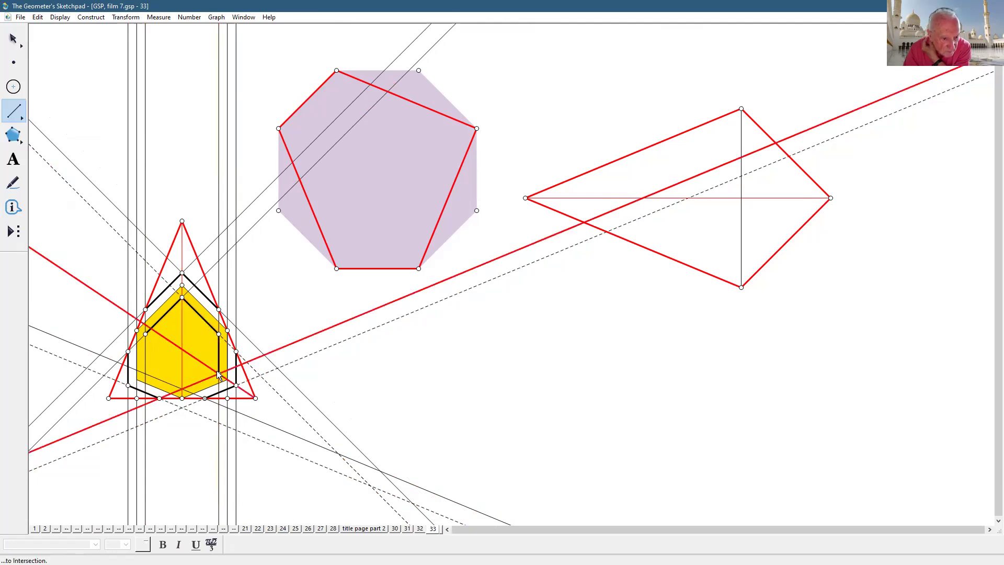
pyautogui.click(182, 389)
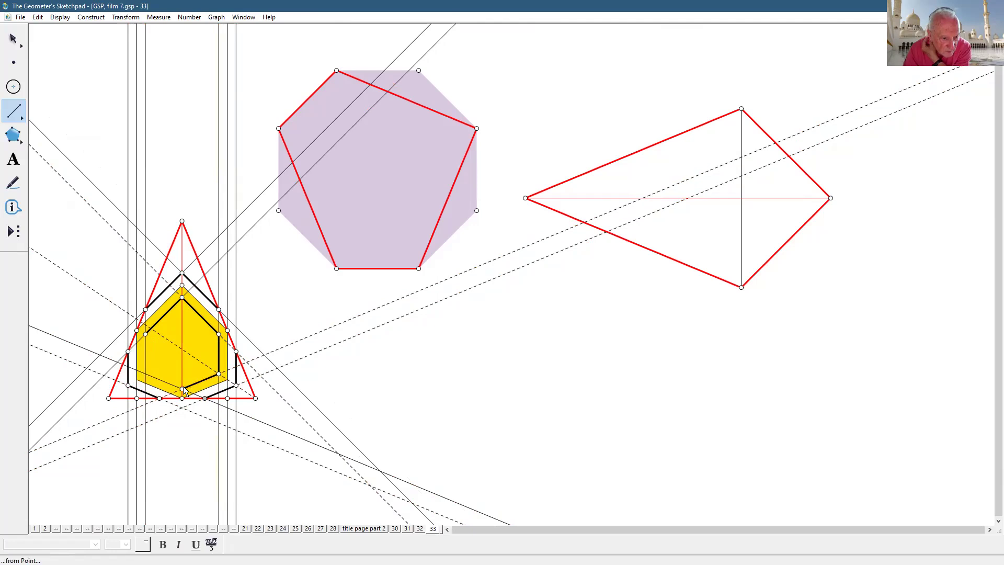
pyautogui.click(145, 374)
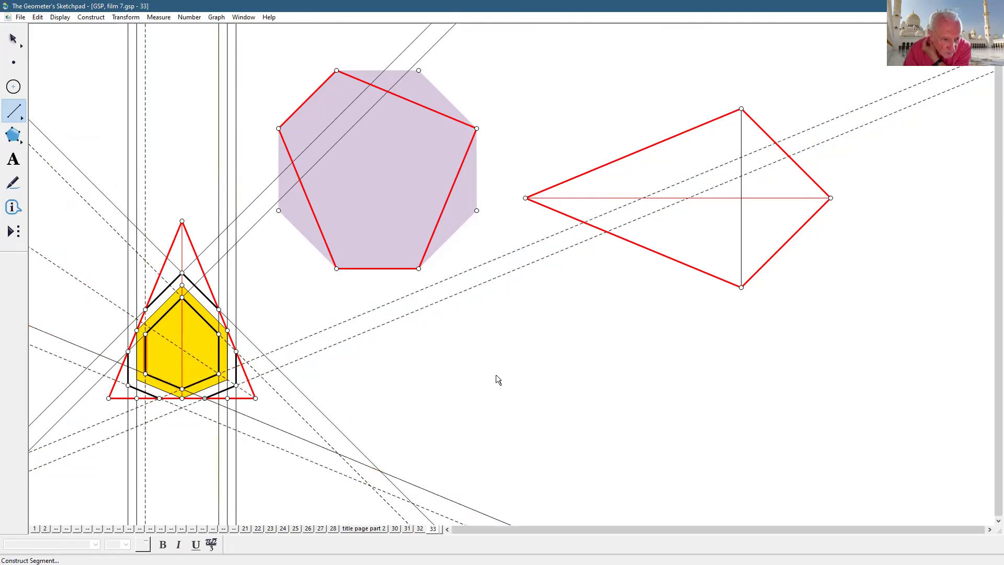
pyautogui.press('Escape')
pyautogui.press('Escape')
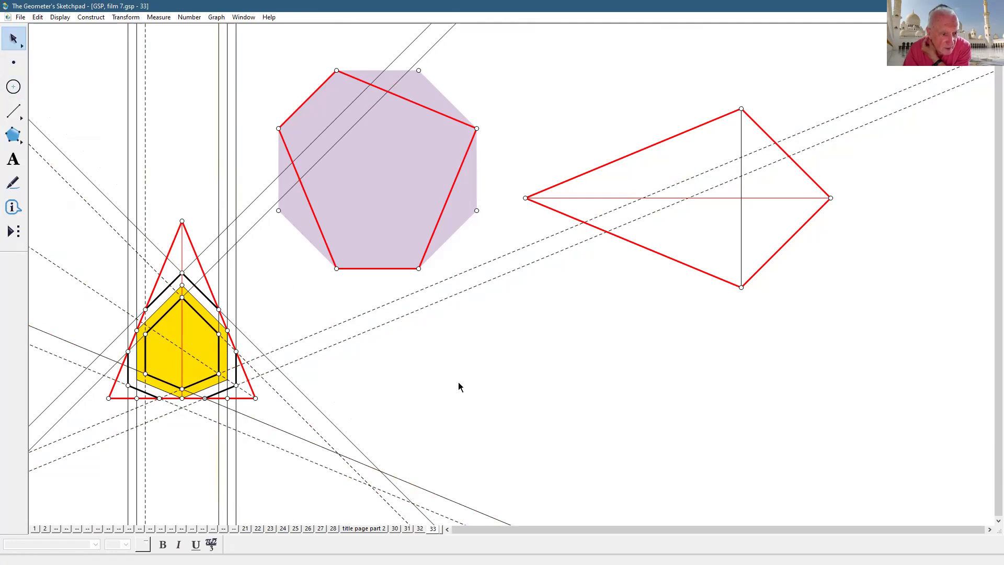
# - Delete both halves of the yellow hexagon fill
pyautogui.click(197, 339)
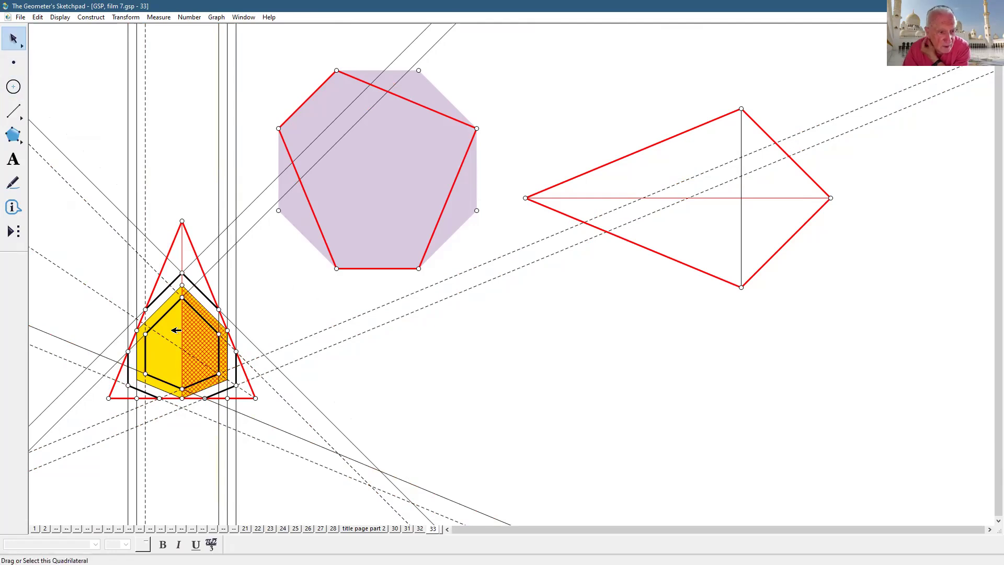
pyautogui.click(159, 346)
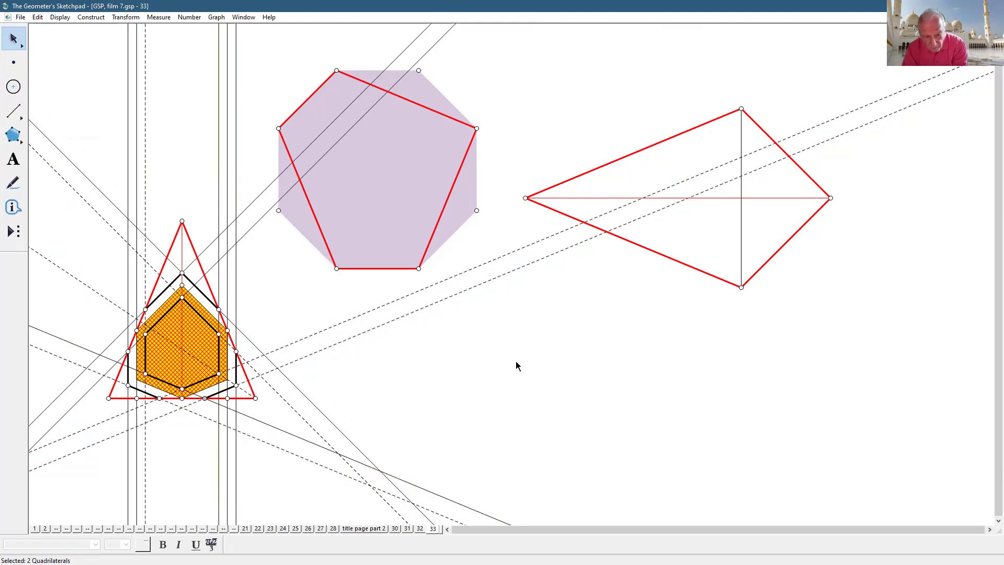
pyautogui.press('Delete')
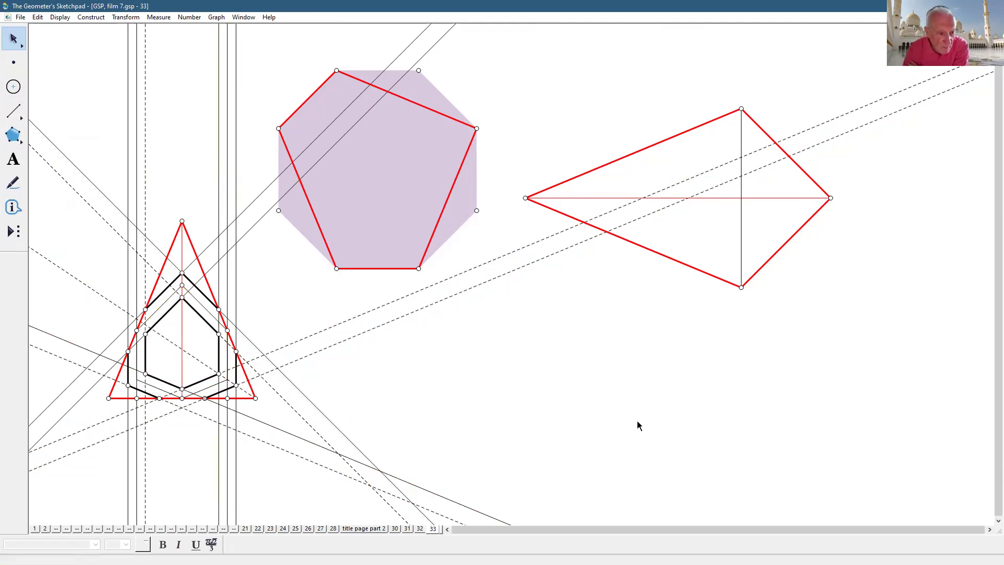
pyautogui.click(168, 300)
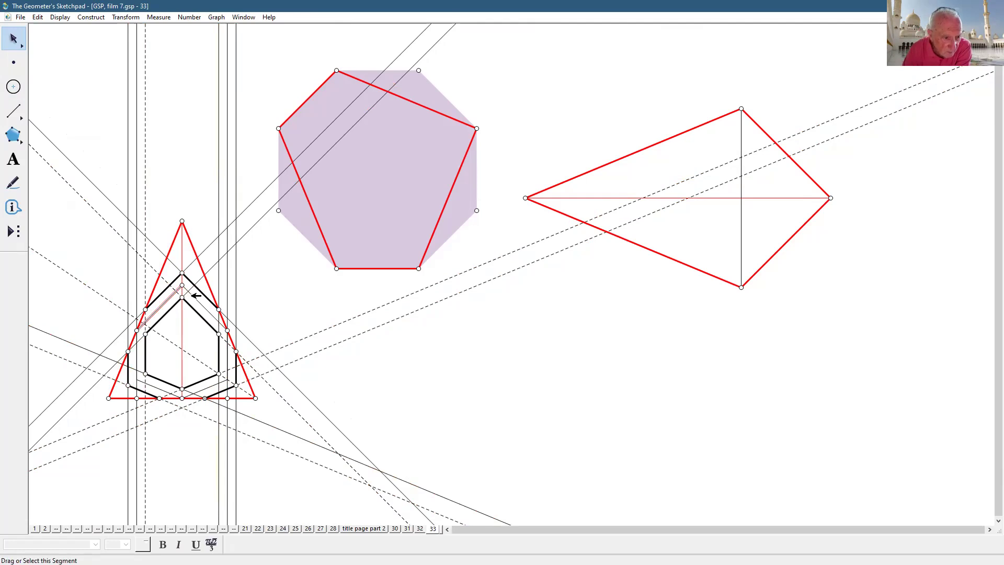
pyautogui.click(380, 387)
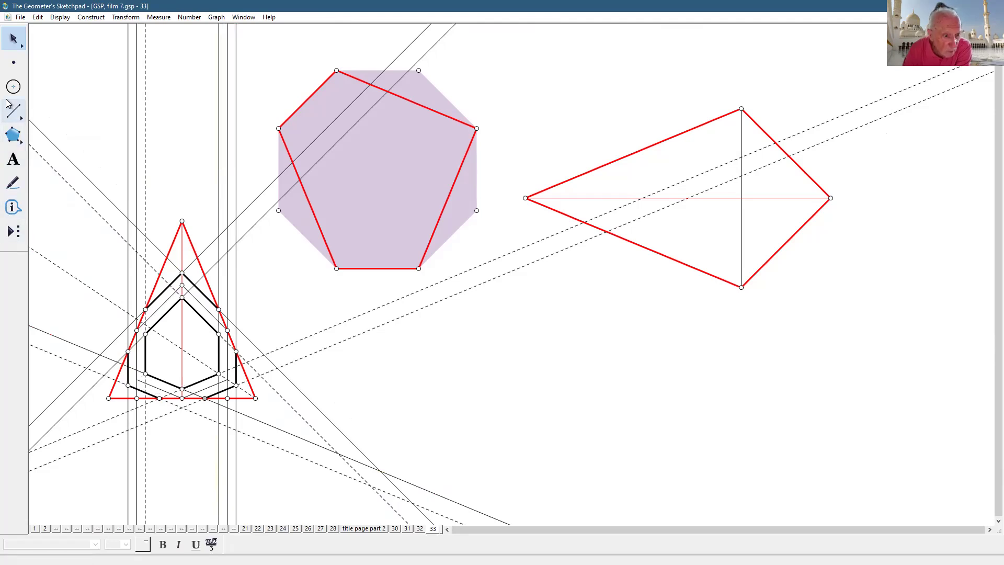
# - Draw connector segments from the inner hexagon's top, upper-right and lower-right corners to the outer outline
pyautogui.click(9, 105)
pyautogui.click(184, 275)
pyautogui.click(183, 298)
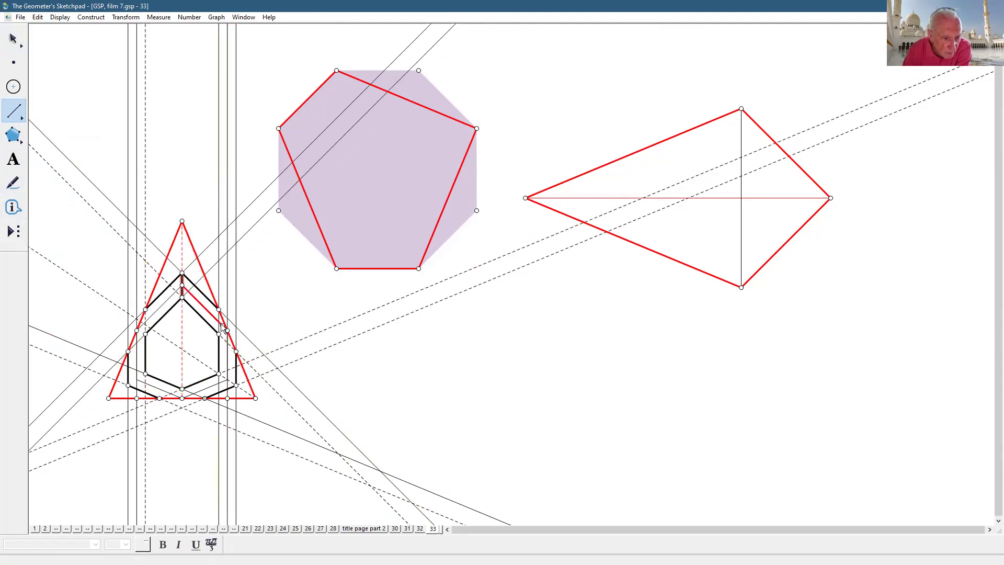
pyautogui.click(219, 310)
pyautogui.click(237, 352)
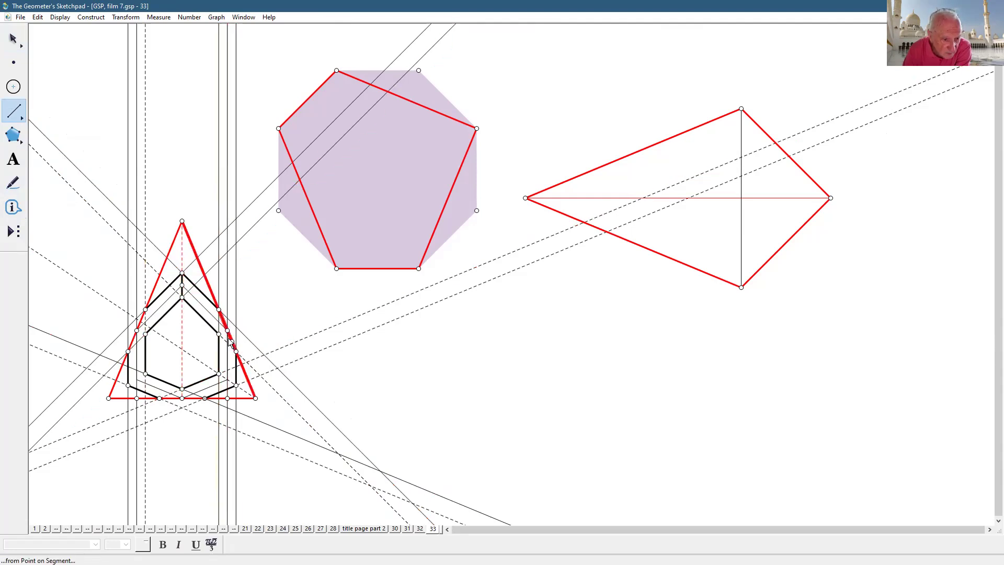
pyautogui.click(219, 374)
pyautogui.click(236, 385)
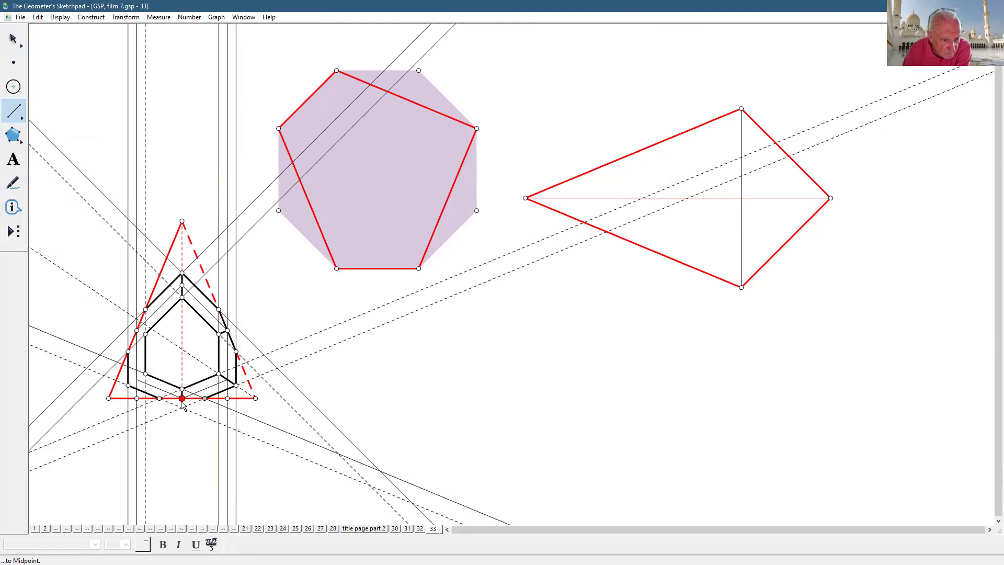
# - Add the outer bottom edge along the base and connectors at the lower-left and upper-left corners
pyautogui.click(160, 399)
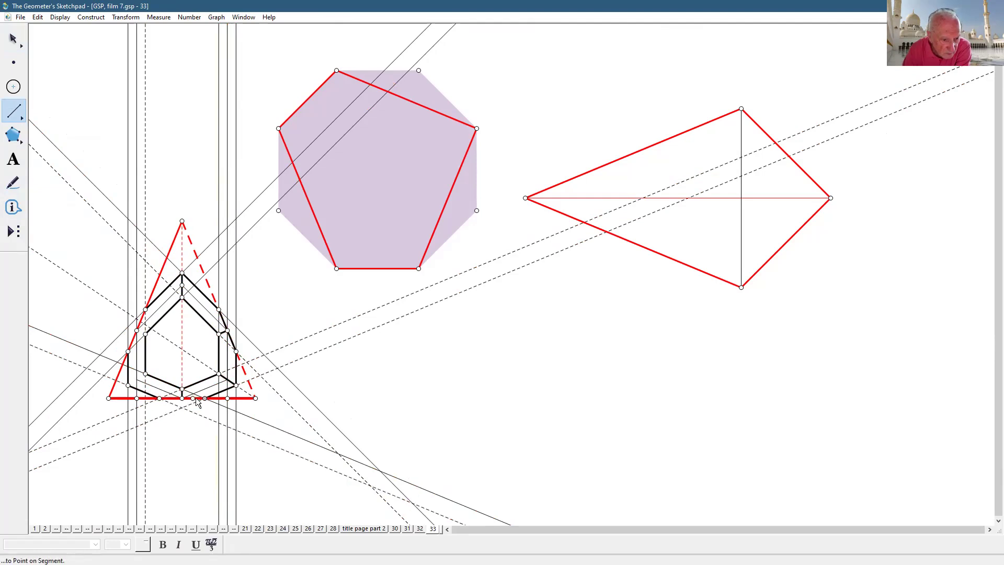
pyautogui.click(204, 399)
pyautogui.click(145, 374)
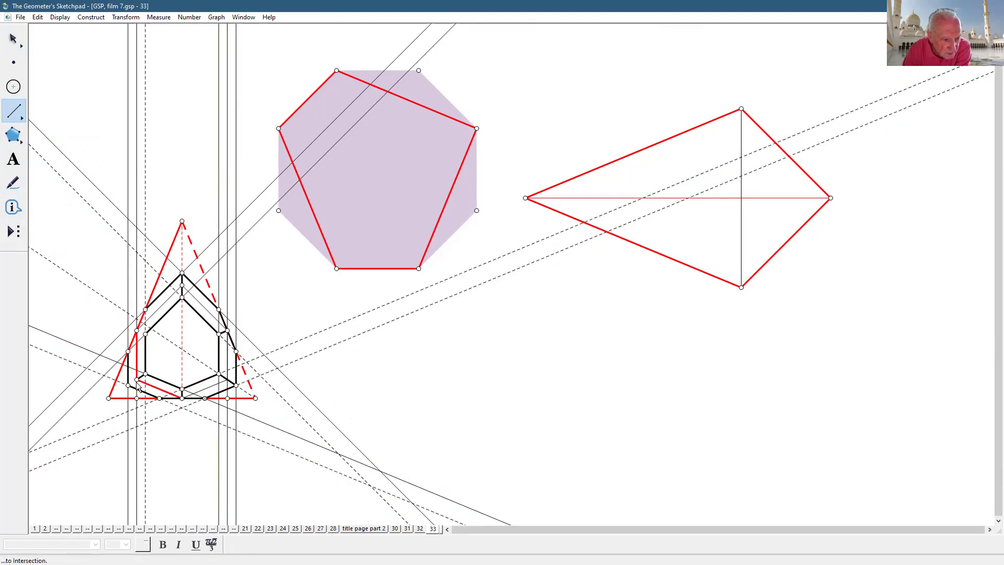
pyautogui.click(128, 386)
pyautogui.click(145, 309)
pyautogui.click(137, 331)
pyautogui.click(128, 352)
pyautogui.click(137, 330)
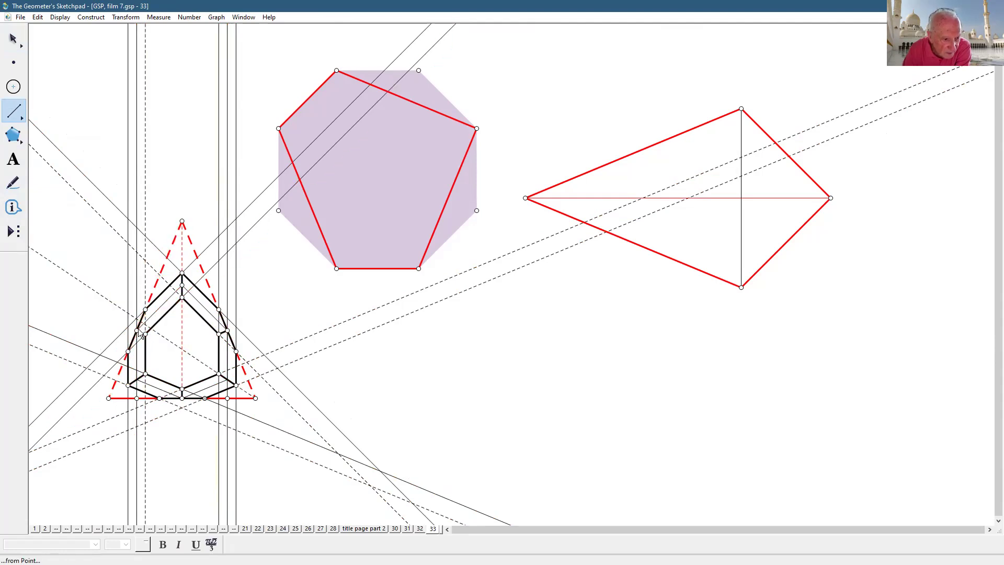
pyautogui.click(146, 334)
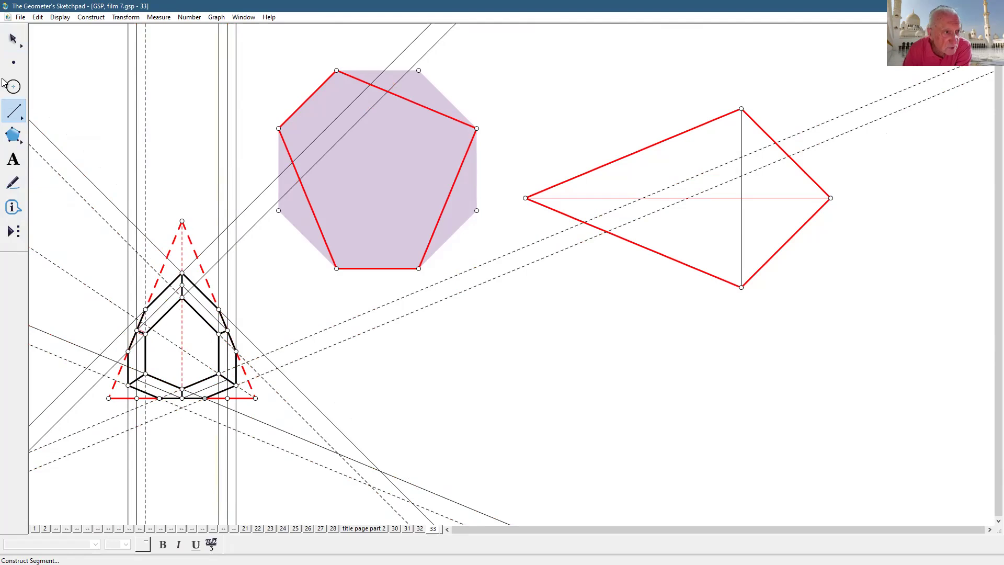
# - Return to the Arrow tool and check the triangle's dashed right side
pyautogui.click(14, 40)
pyautogui.click(541, 432)
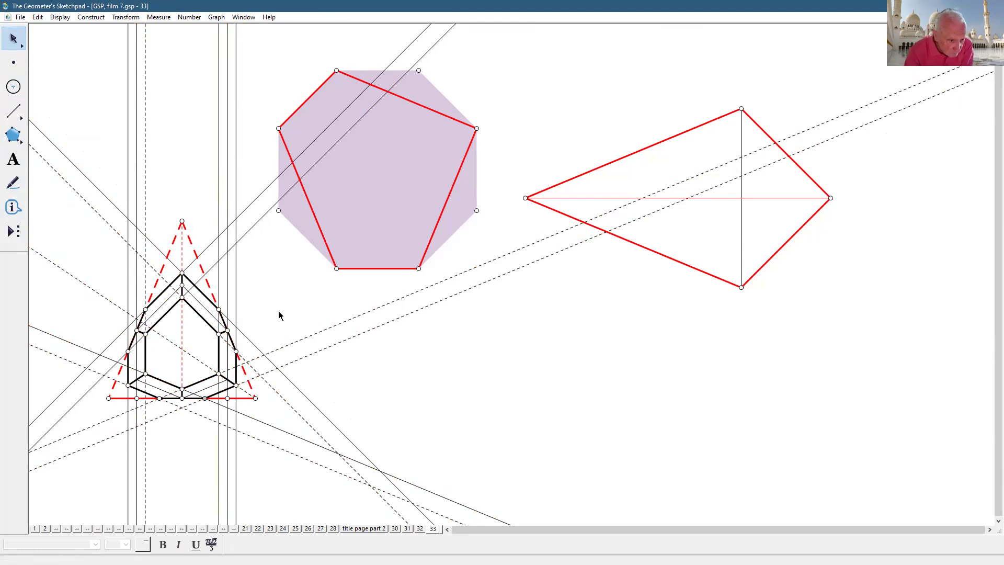
pyautogui.click(230, 320)
pyautogui.click(227, 320)
pyautogui.click(354, 369)
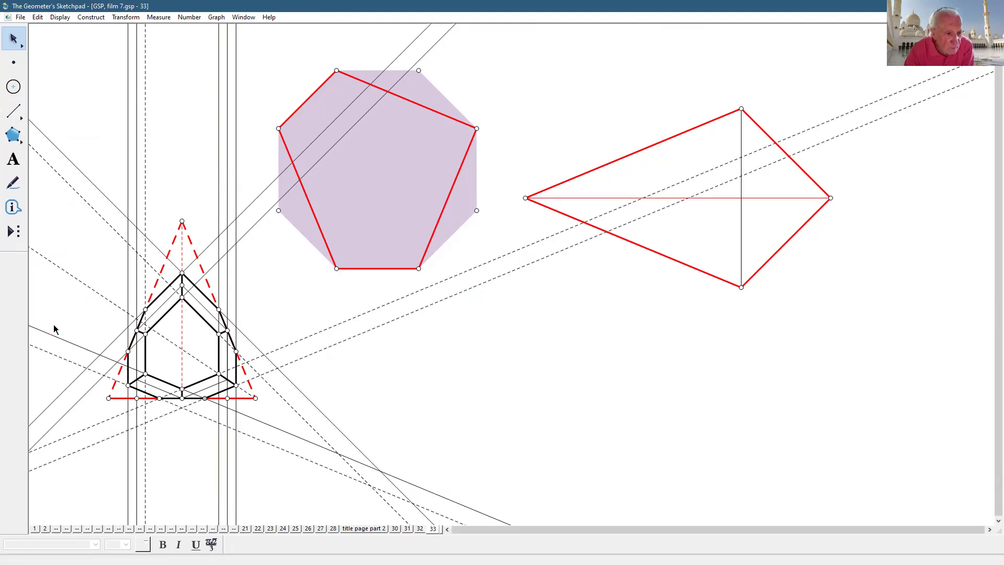
pyautogui.moveTo(11, 116); pyautogui.dragTo(82, 121)
# - Select all lines, create a Hide/Show action button for them, and use it to hide the lines
pyautogui.click(38, 18)
pyautogui.click(68, 116)
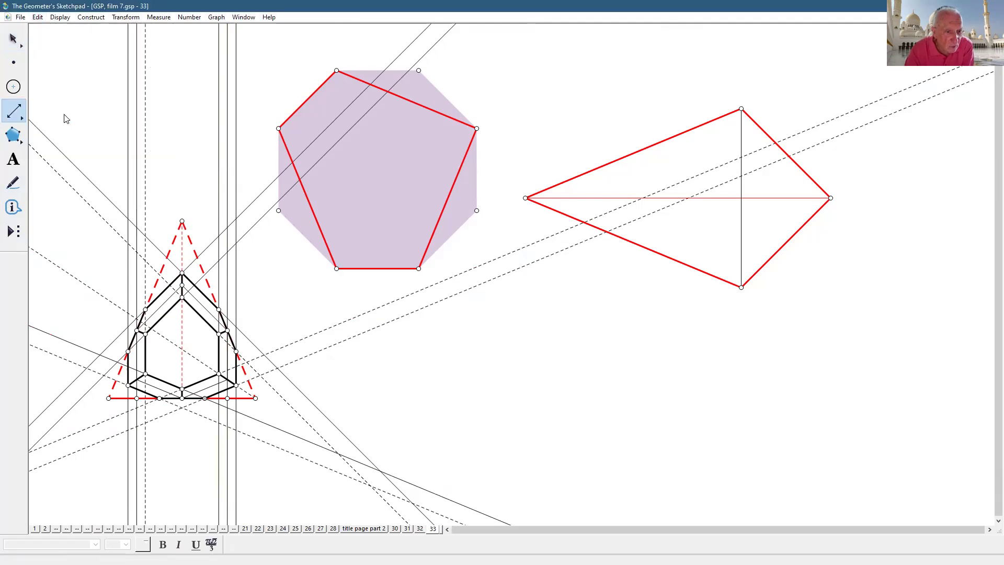
pyautogui.click(51, 19)
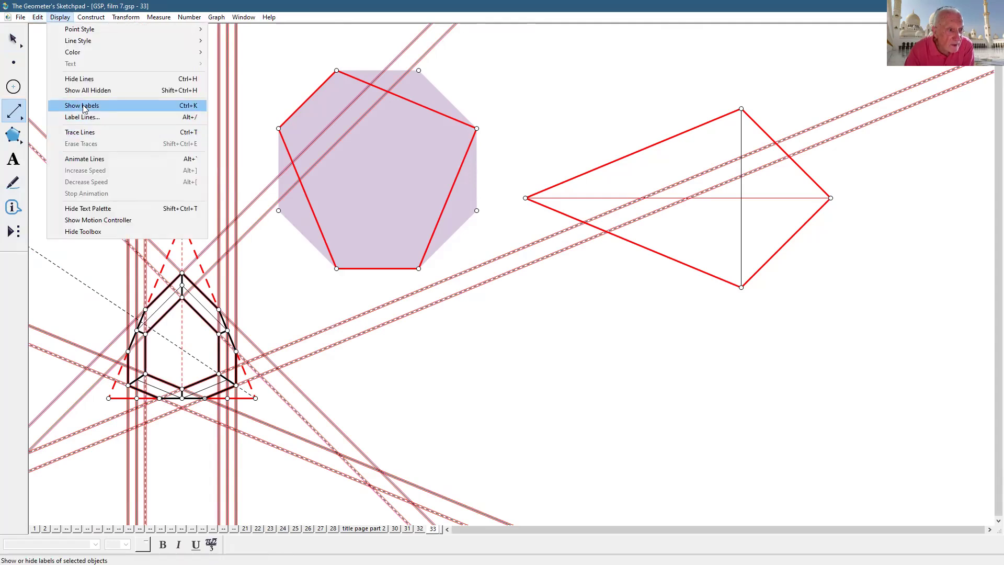
pyautogui.moveTo(41, 16)
pyautogui.moveTo(76, 106)
pyautogui.click(201, 105)
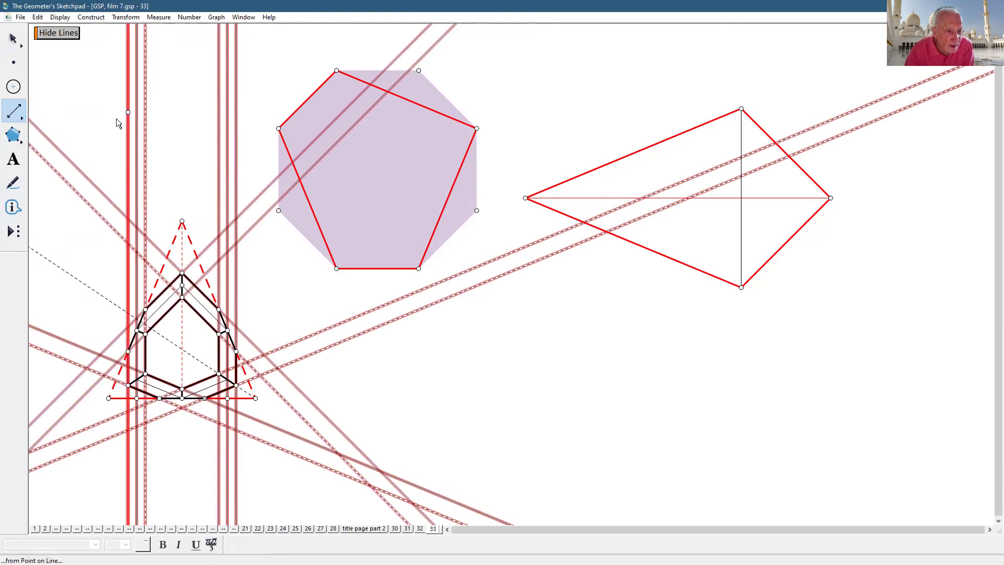
pyautogui.click(15, 39)
pyautogui.click(66, 36)
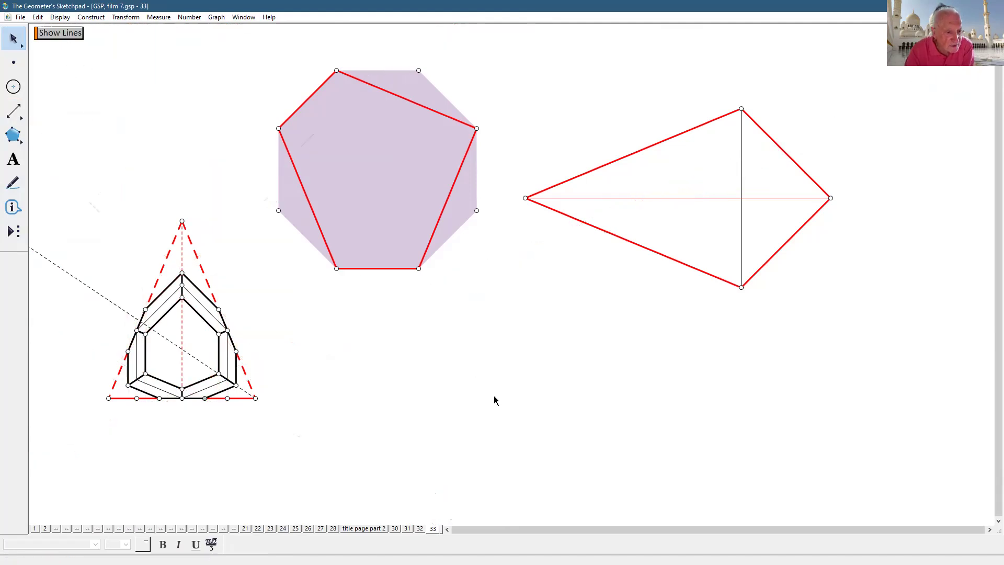
# - Hide the triangle's three red sides
pyautogui.click(208, 281)
pyautogui.click(159, 272)
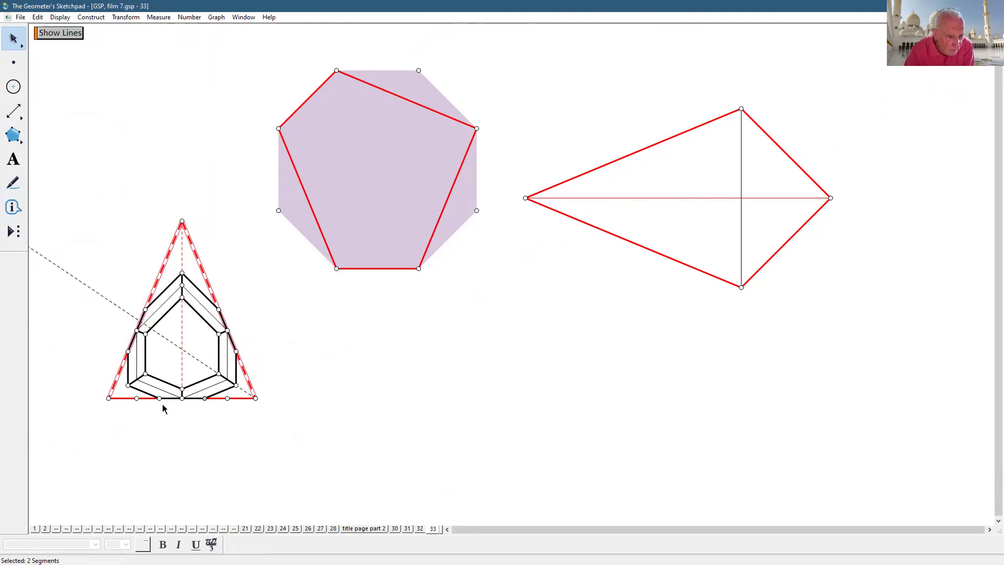
pyautogui.click(246, 398)
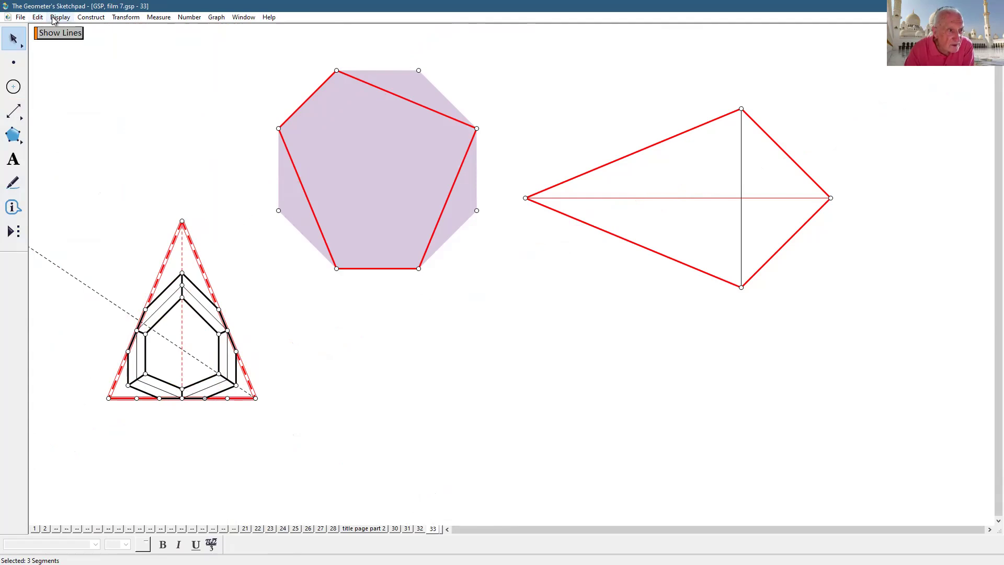
pyautogui.click(74, 79)
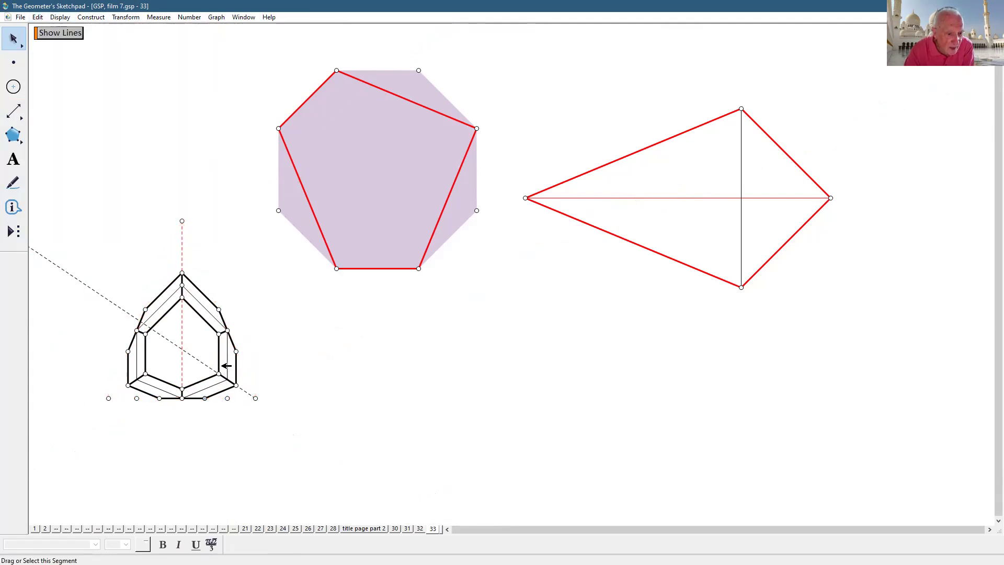
# - Hide the dashed diagonal and vertical guides, then show the construction lines again
pyautogui.click(207, 361)
pyautogui.click(183, 329)
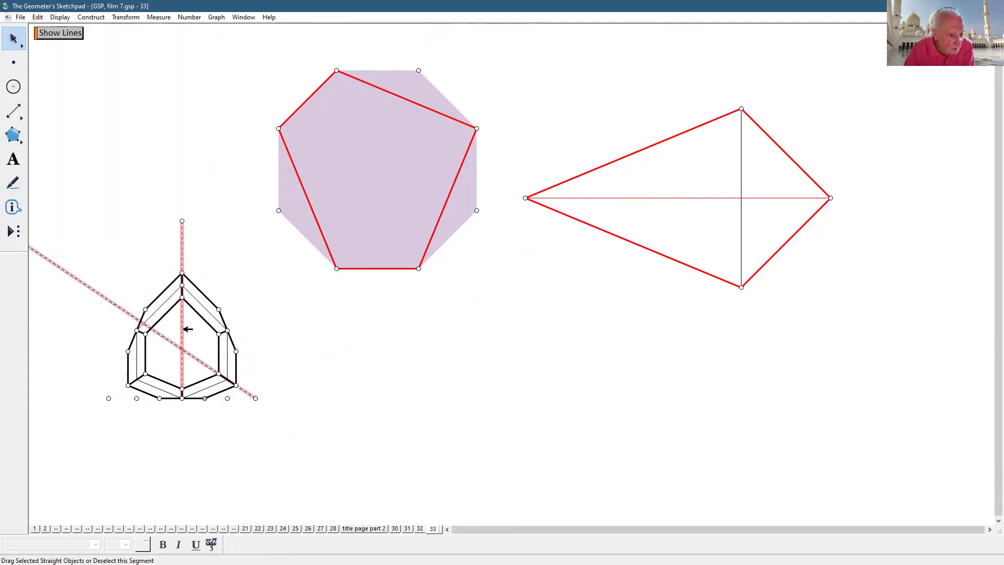
pyautogui.click(60, 18)
pyautogui.click(75, 77)
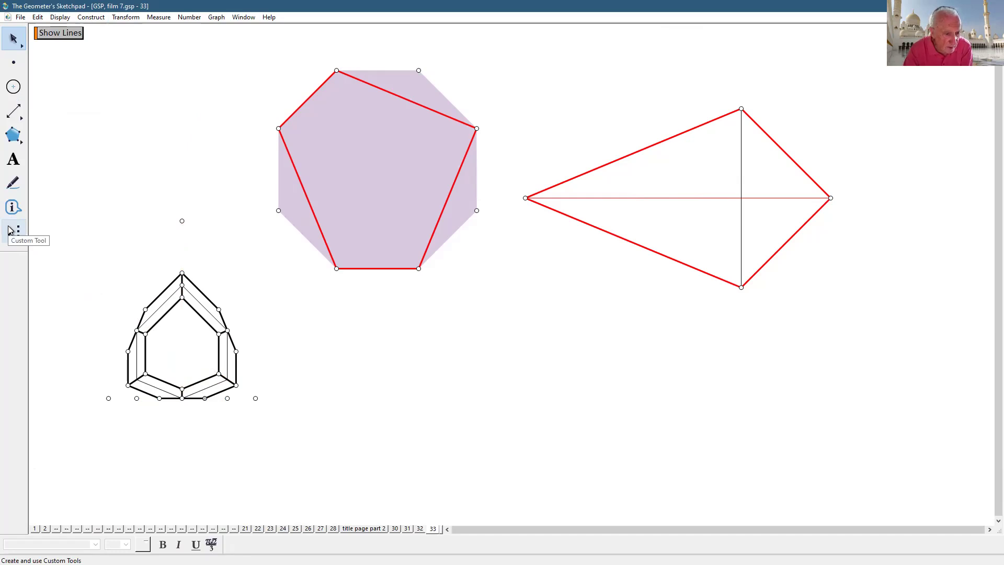
pyautogui.click(57, 33)
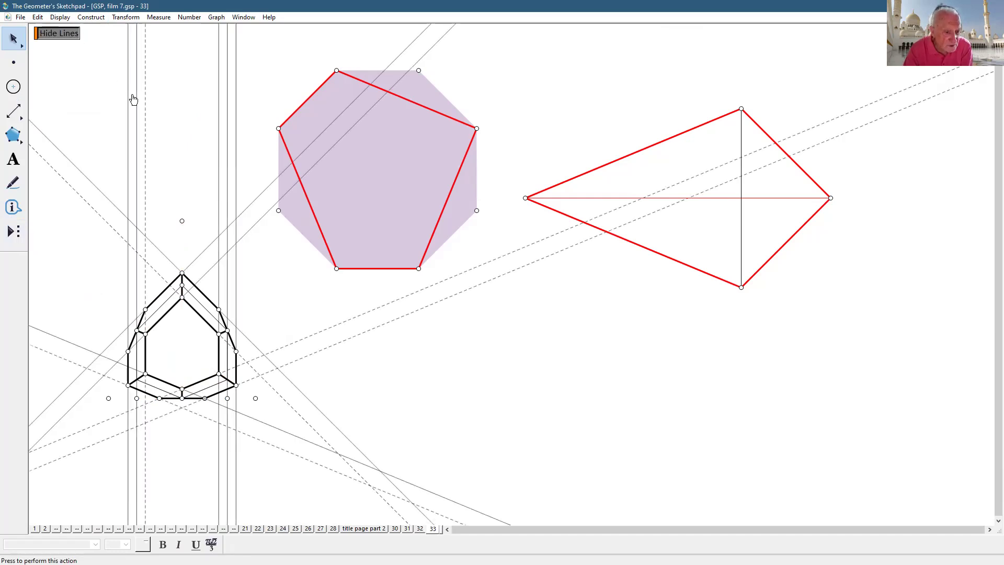
# - Select both base end points, the base midpoint, another base point and the two slanted parallel lines
pyautogui.click(109, 397)
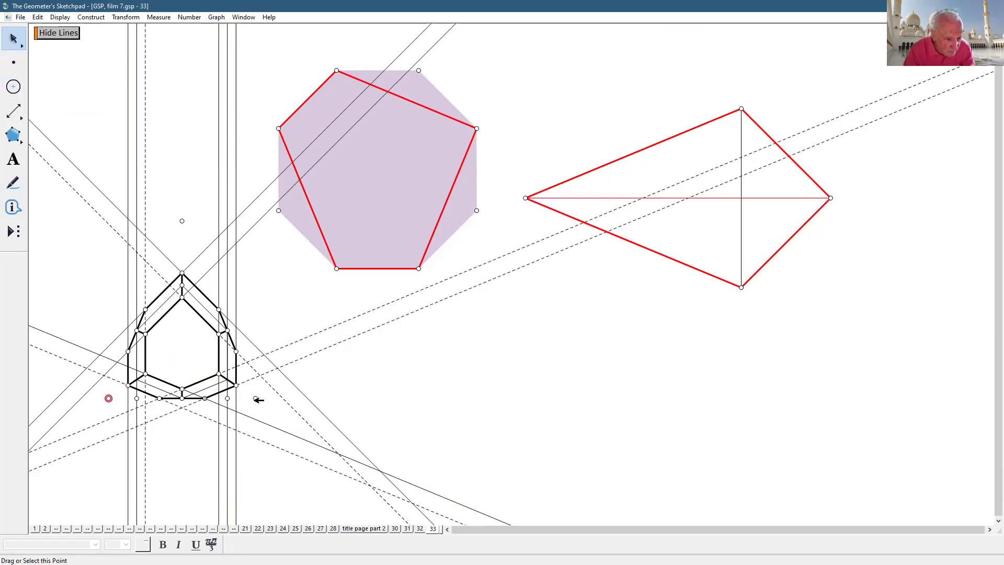
pyautogui.click(255, 398)
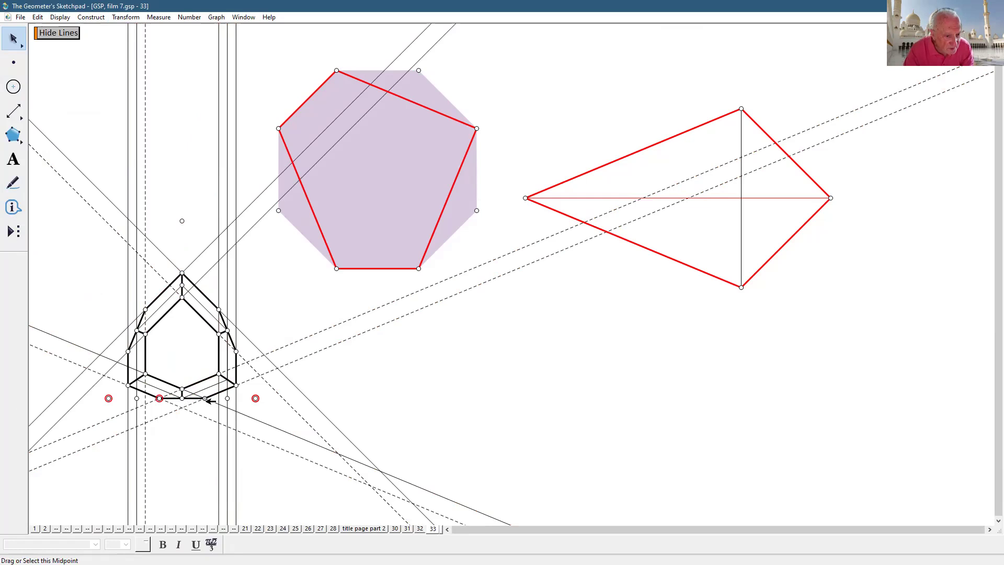
pyautogui.click(205, 398)
pyautogui.click(256, 417)
pyautogui.click(255, 437)
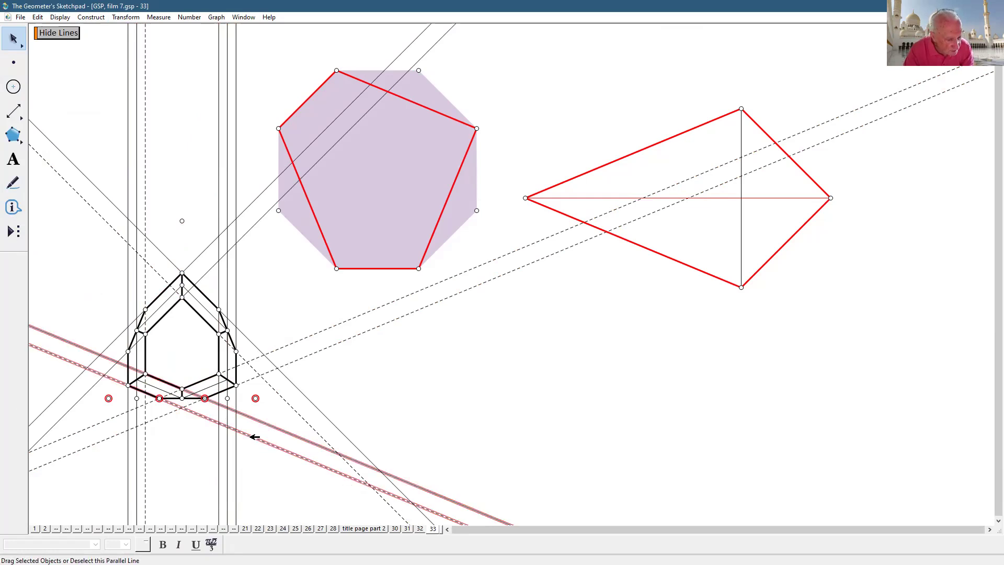
pyautogui.click(182, 398)
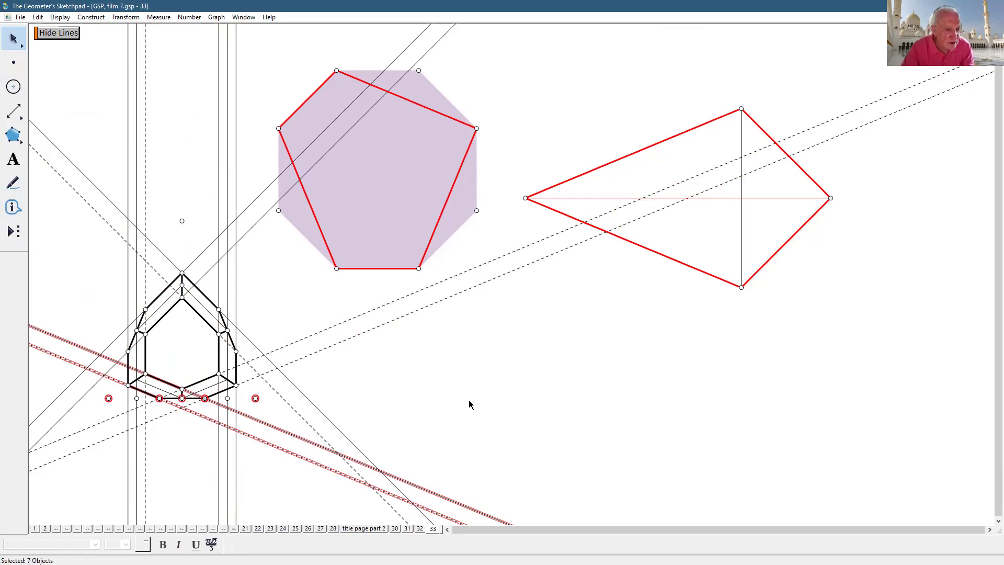
# - Save the selection as a custom tool named 'new lines and points', then deselect
pyautogui.click(6, 229)
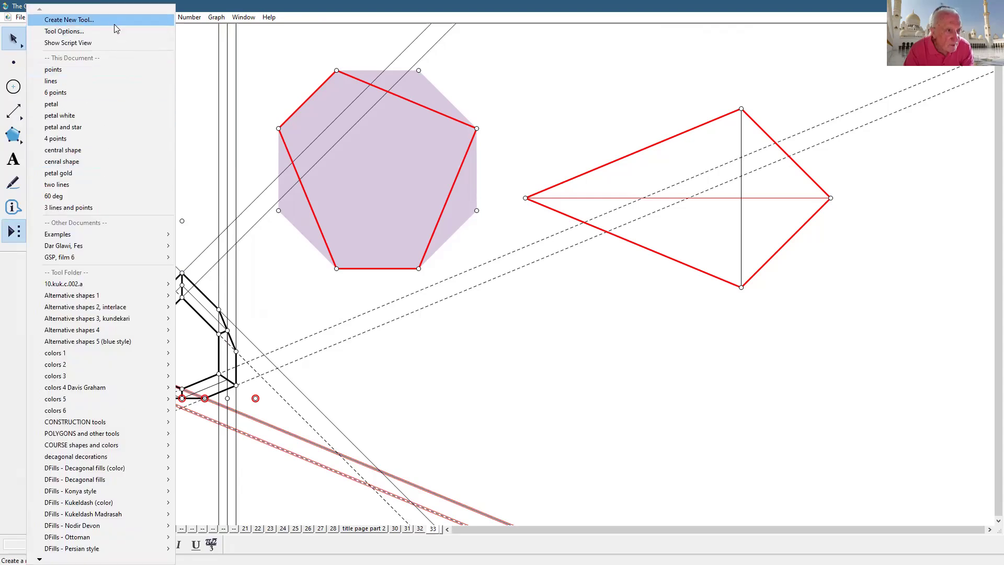
pyautogui.press('Return')
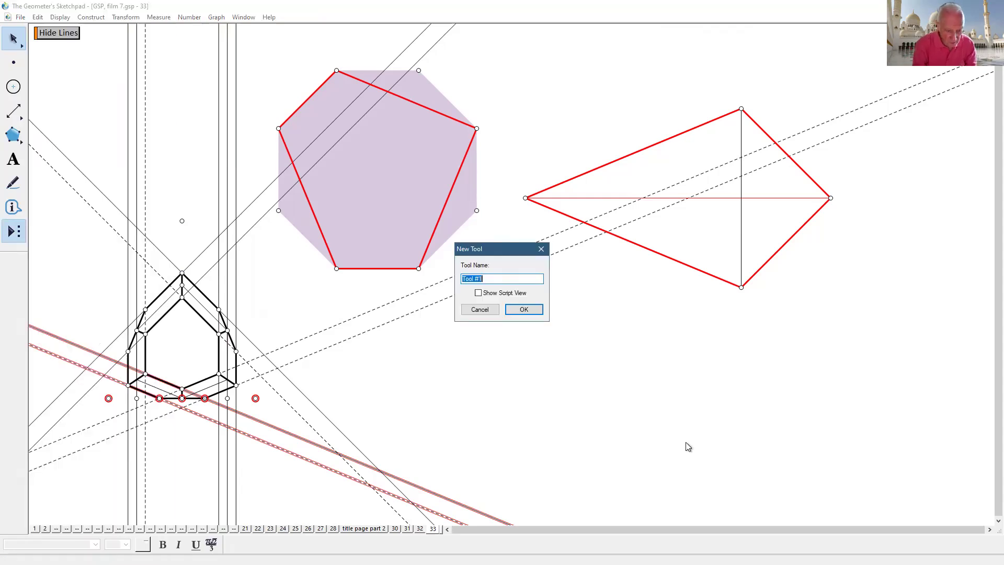
pyautogui.write('new lines and points')
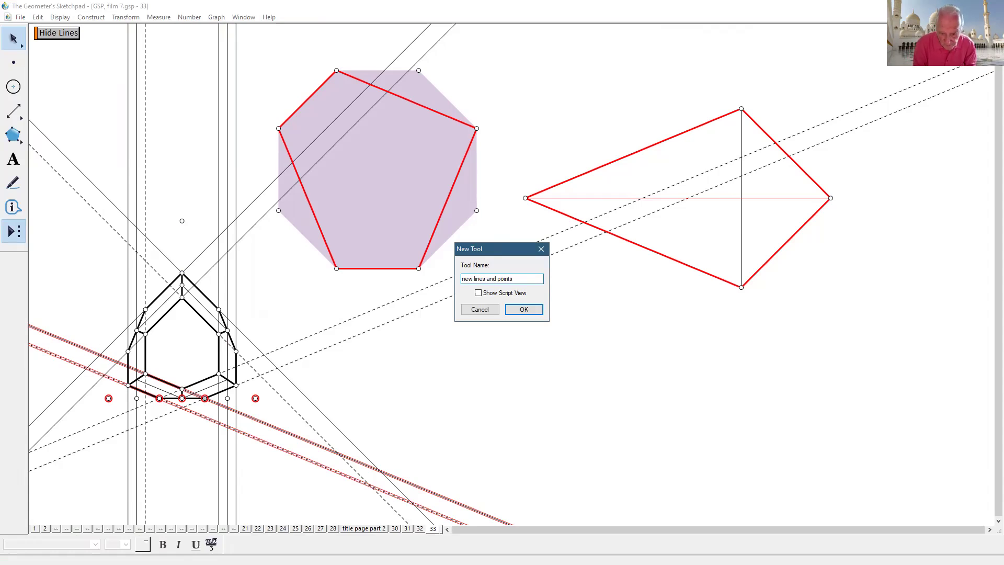
pyautogui.press('Return')
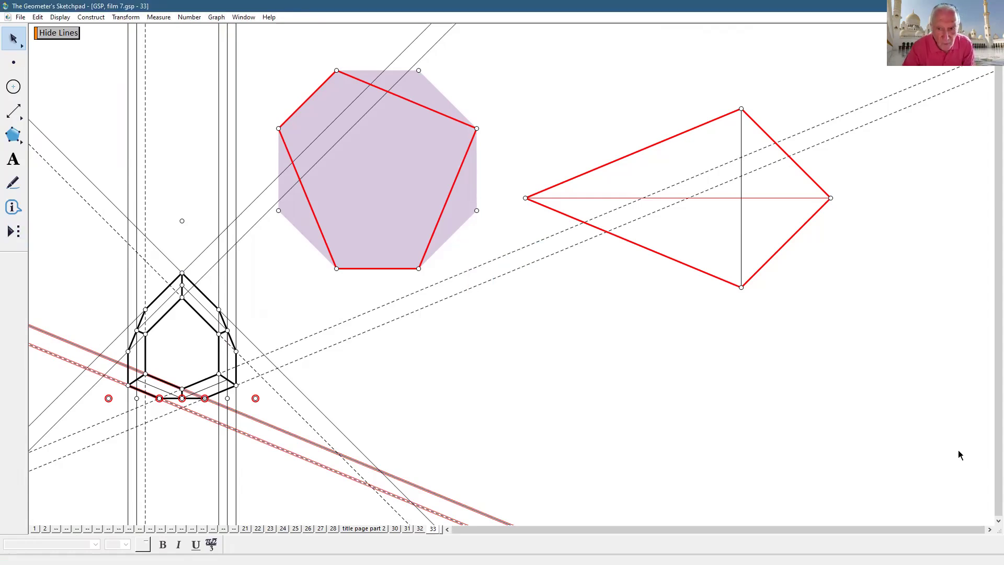
pyautogui.click(713, 473)
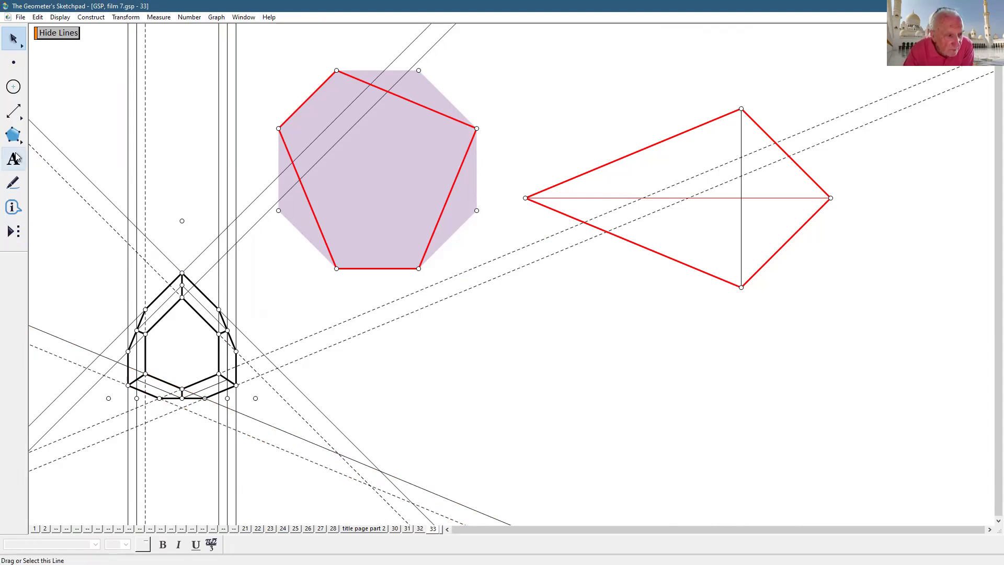
# - Draw a red segment between the base end points and mark its crossings with the vertical lines
pyautogui.moveTo(20, 116); pyautogui.dragTo(31, 113)
pyautogui.moveTo(110, 399); pyautogui.dragTo(258, 403)
pyautogui.click(13, 38)
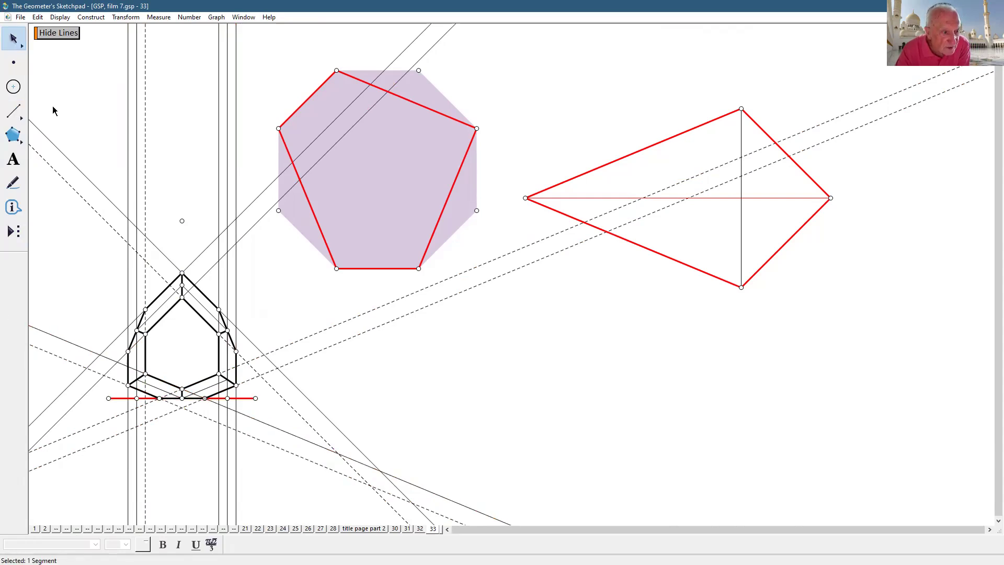
pyautogui.click(109, 399)
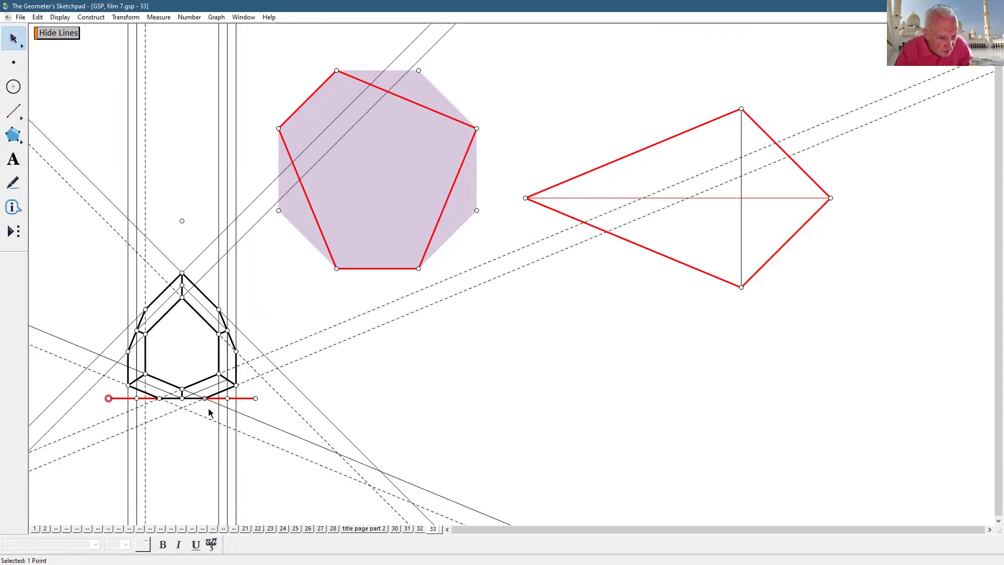
pyautogui.click(255, 399)
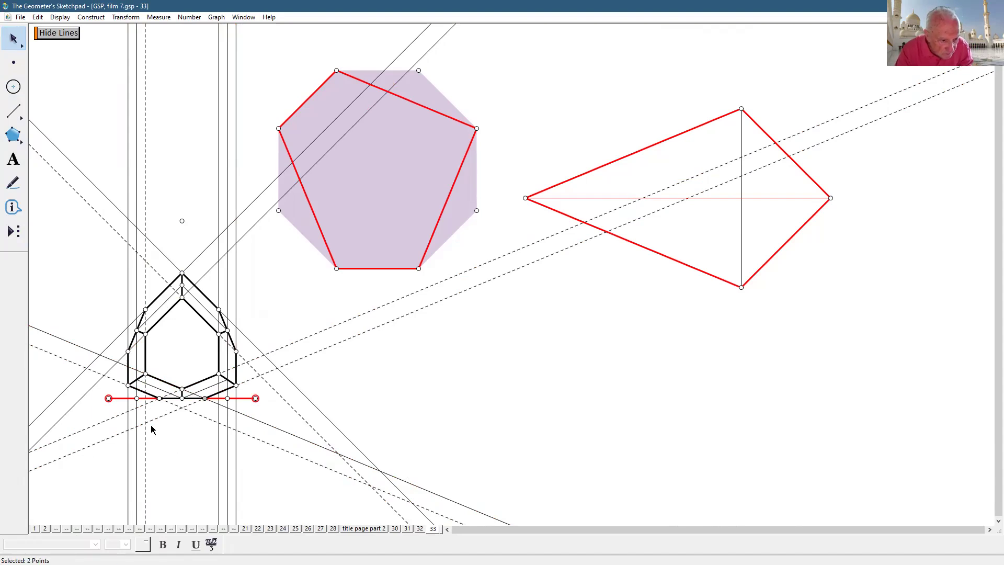
pyautogui.click(128, 398)
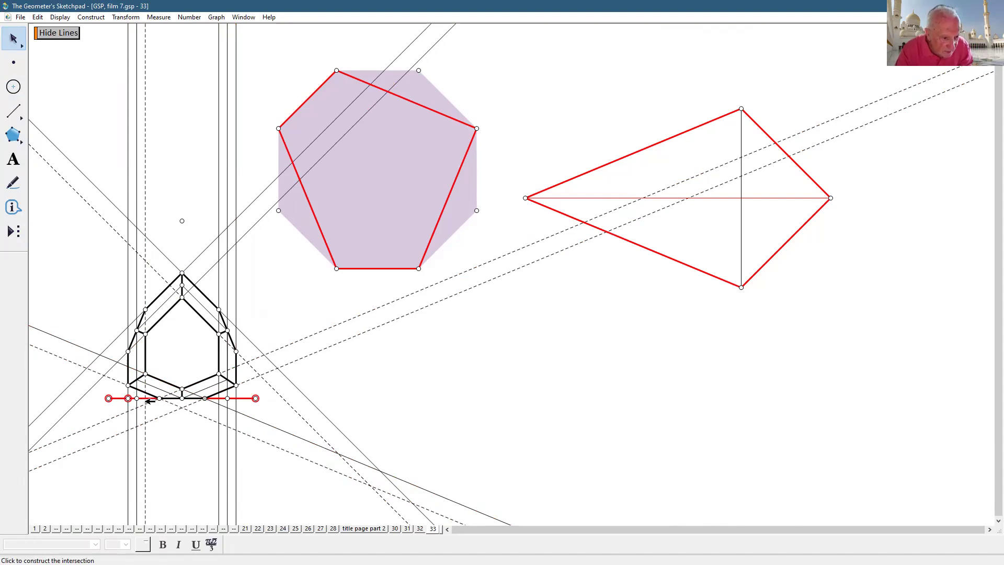
pyautogui.click(219, 398)
pyautogui.click(237, 397)
# - Select the six vertical lines and save them as a custom tool named 'six lines'
pyautogui.click(238, 290)
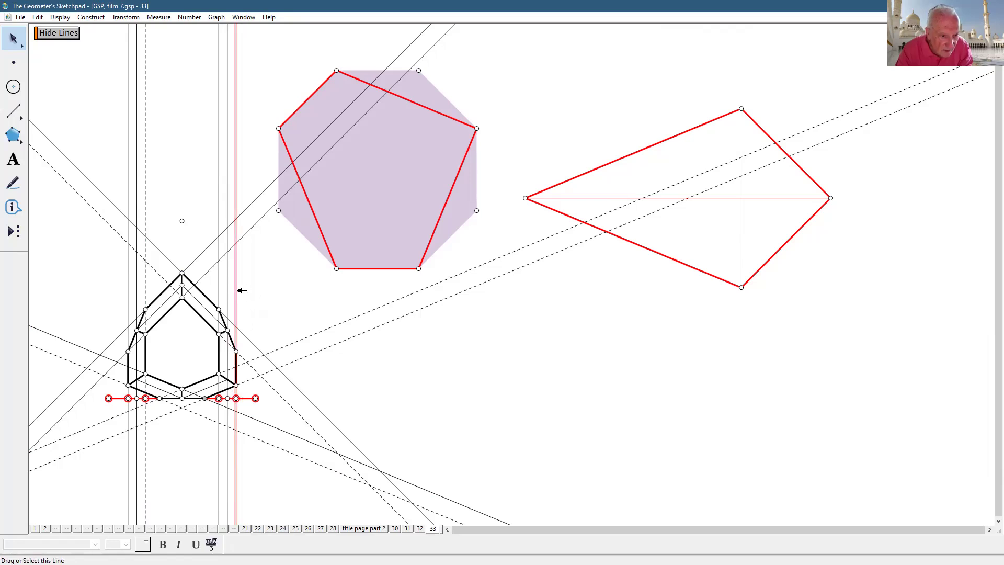
pyautogui.click(228, 288)
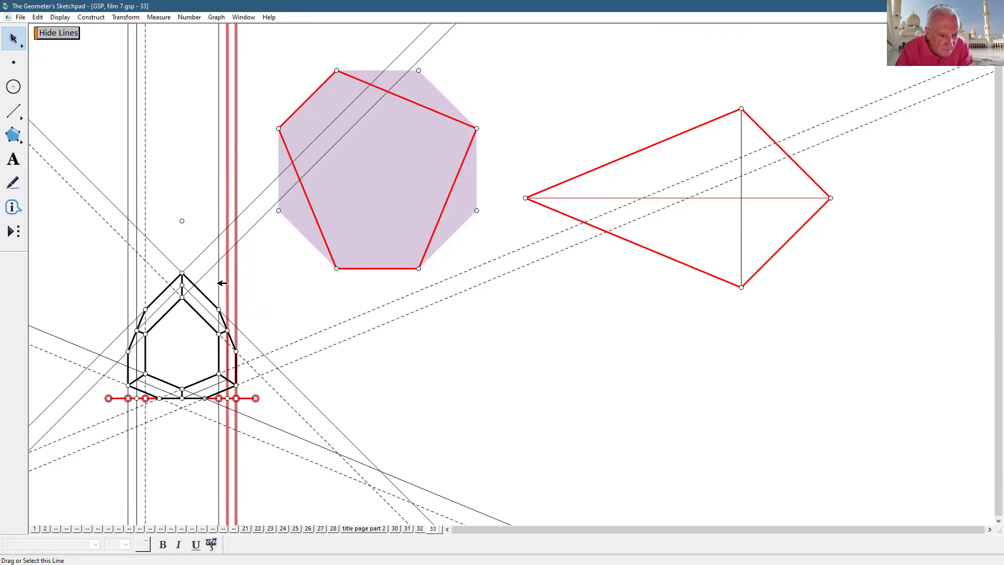
pyautogui.click(220, 283)
pyautogui.click(128, 285)
pyautogui.click(137, 282)
pyautogui.click(146, 281)
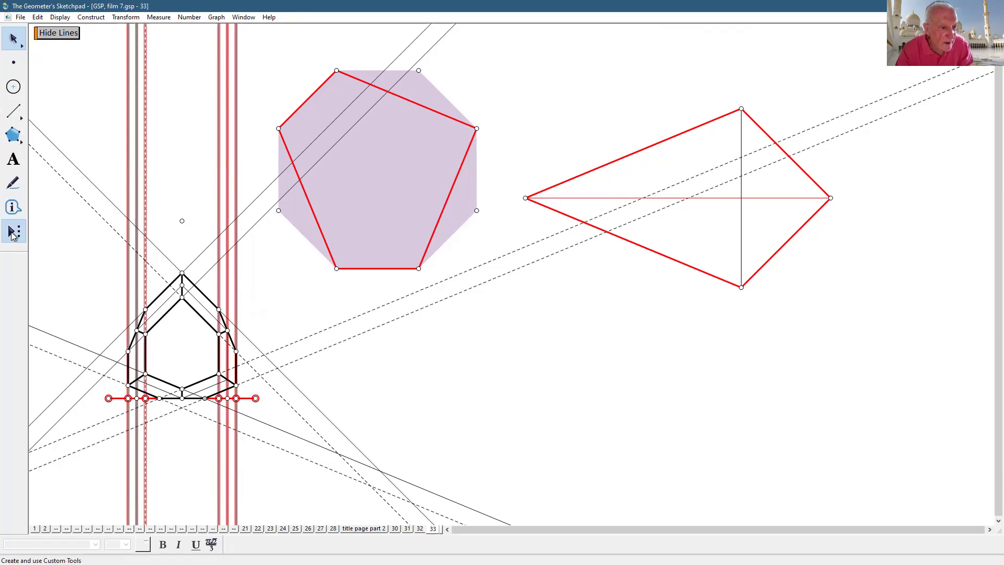
pyautogui.click(14, 235)
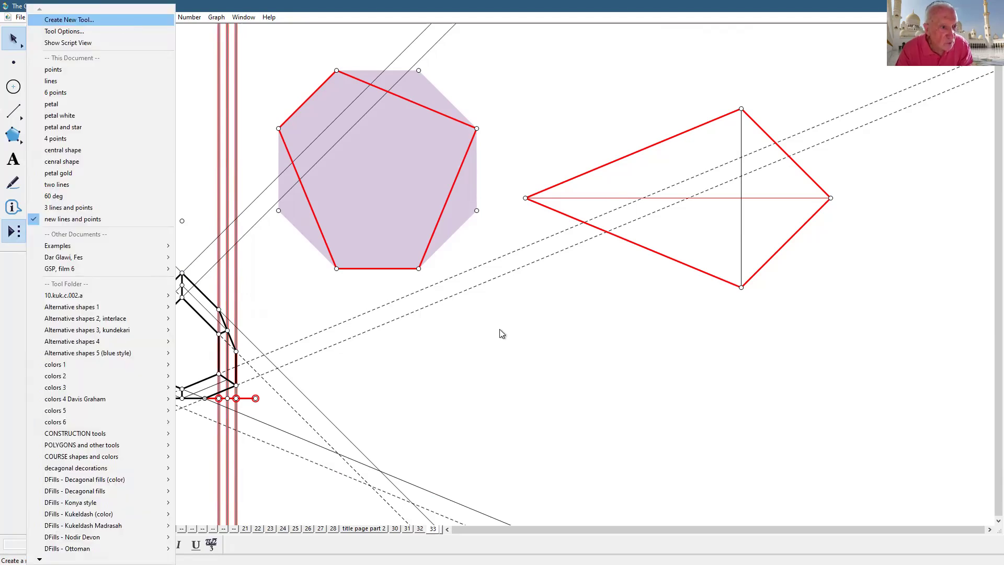
pyautogui.press('Return')
pyautogui.write('six lines')
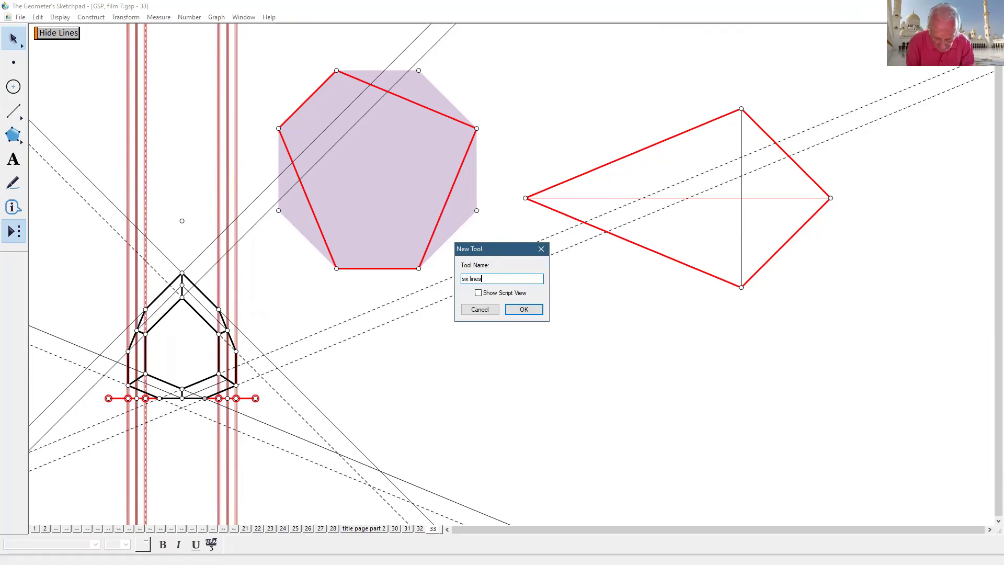
pyautogui.press('Return')
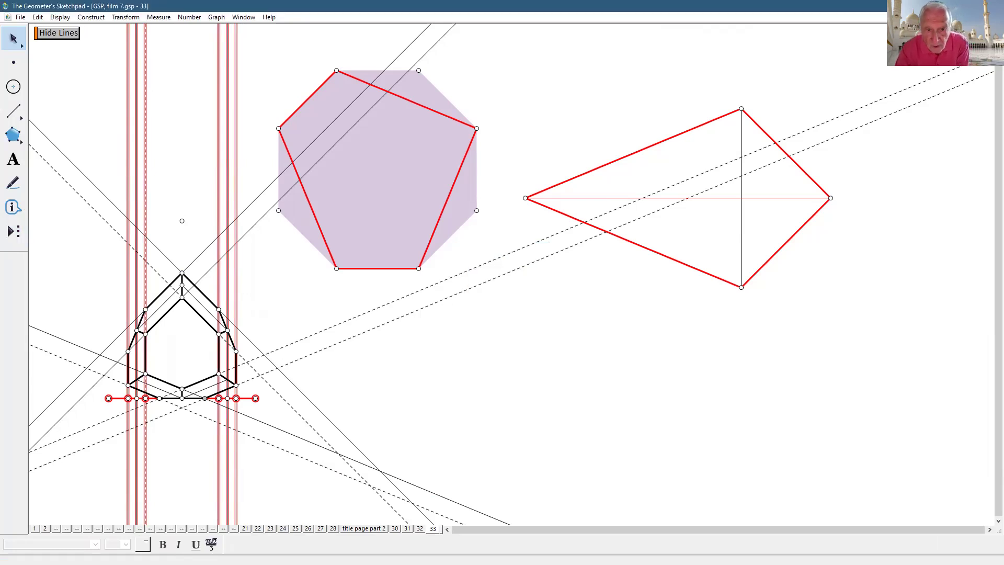
# - Try the 'six lines' tool on the kite's bottom and top vertices, then undo it
pyautogui.click(688, 411)
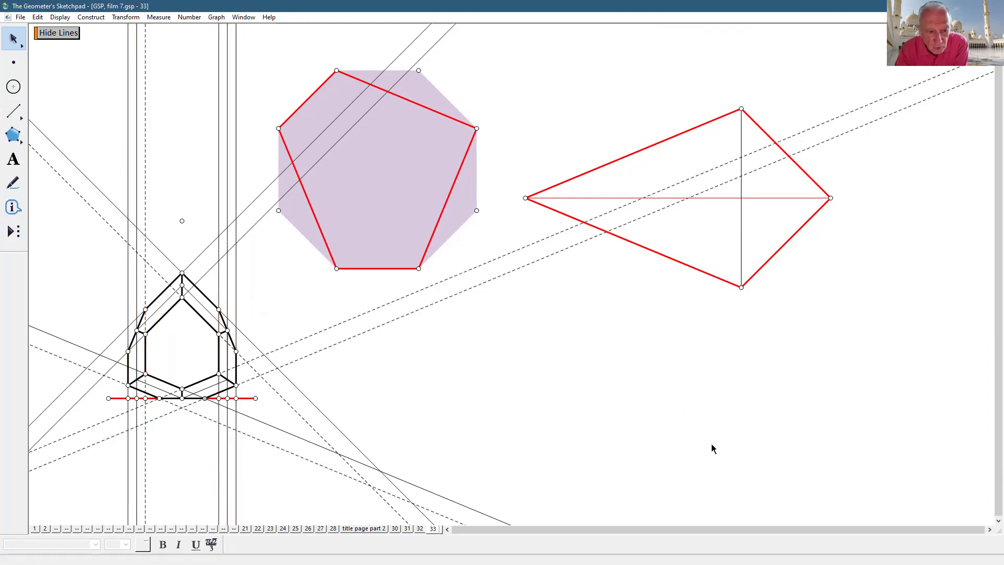
pyautogui.click(10, 237)
pyautogui.click(67, 232)
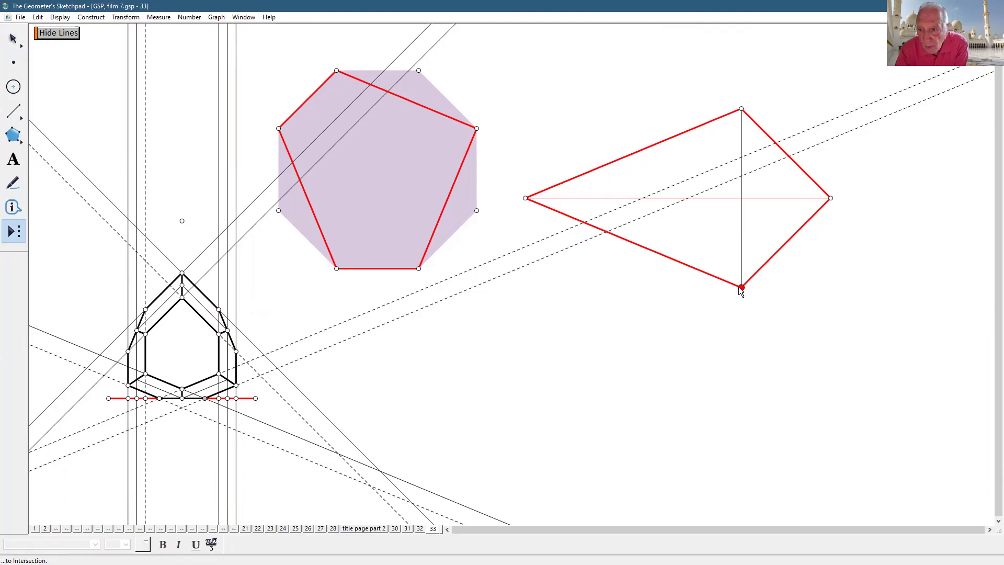
pyautogui.click(741, 287)
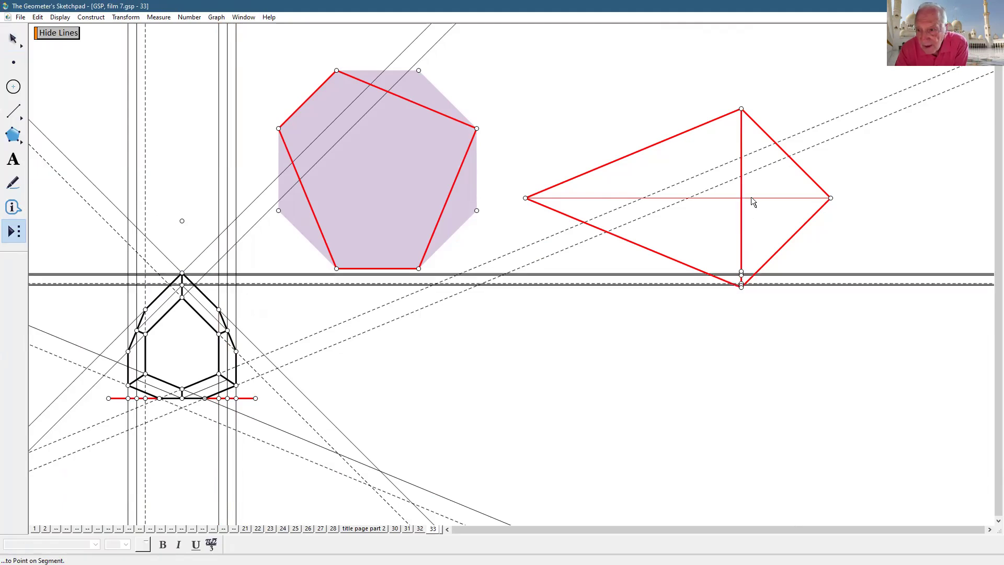
pyautogui.click(741, 108)
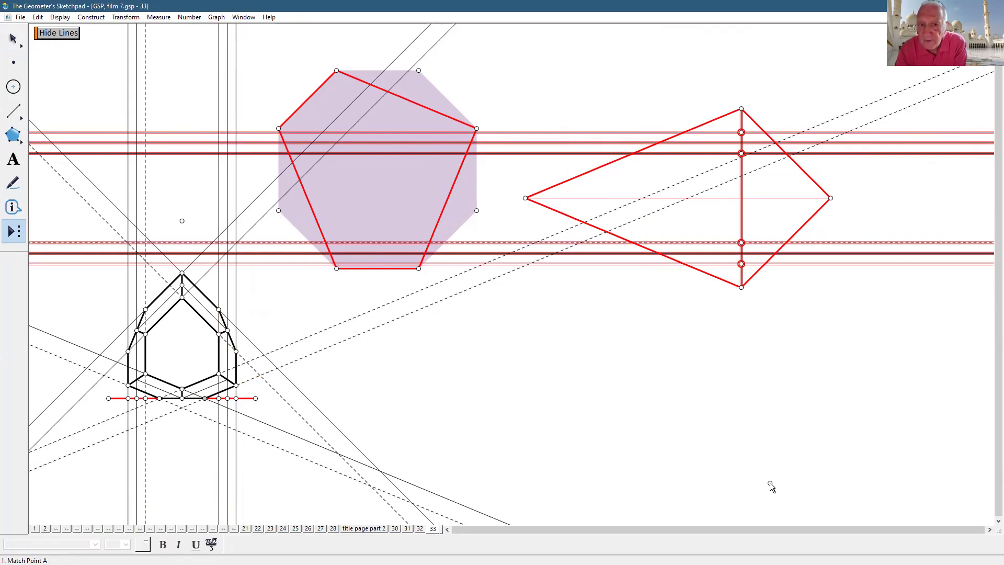
pyautogui.hotkey('ctrl', 'z')
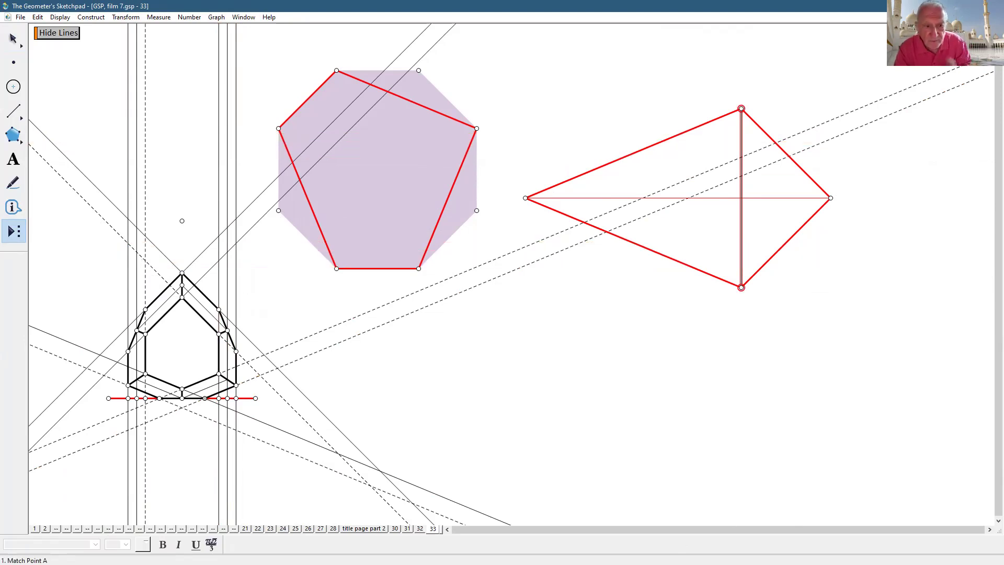
# - Hide all the construction lines with the Hide Lines button
pyautogui.click(13, 62)
pyautogui.click(51, 32)
pyautogui.click(14, 38)
pyautogui.click(58, 33)
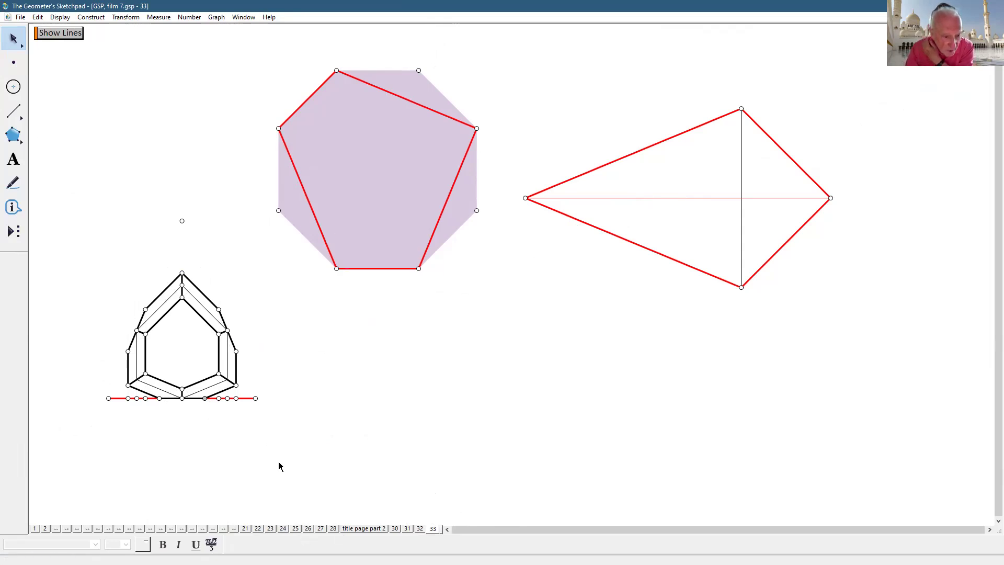
# - Select the red base segment and its five crossing points, then hide them
pyautogui.click(251, 399)
pyautogui.click(236, 398)
pyautogui.click(218, 398)
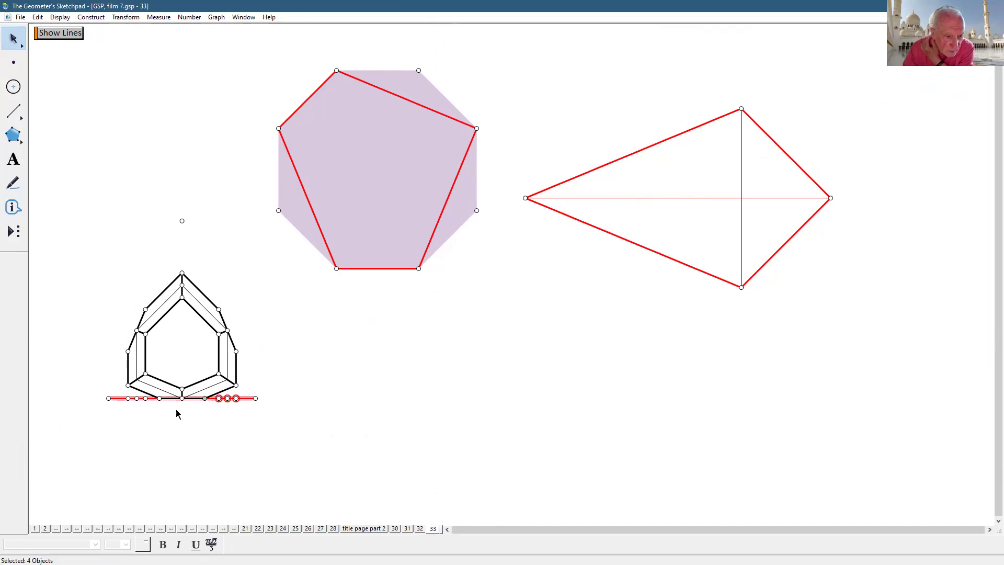
pyautogui.click(145, 398)
pyautogui.click(137, 398)
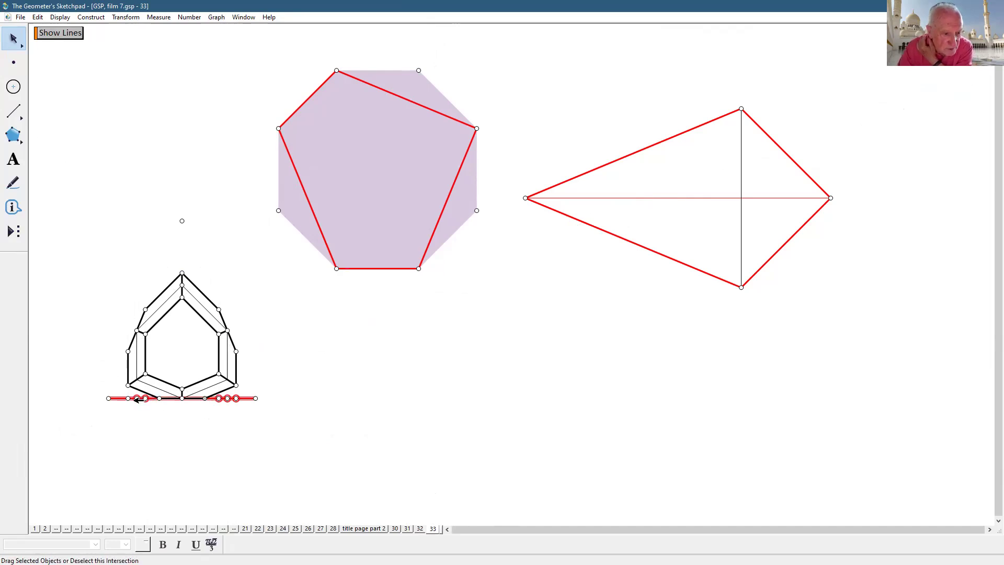
pyautogui.click(128, 398)
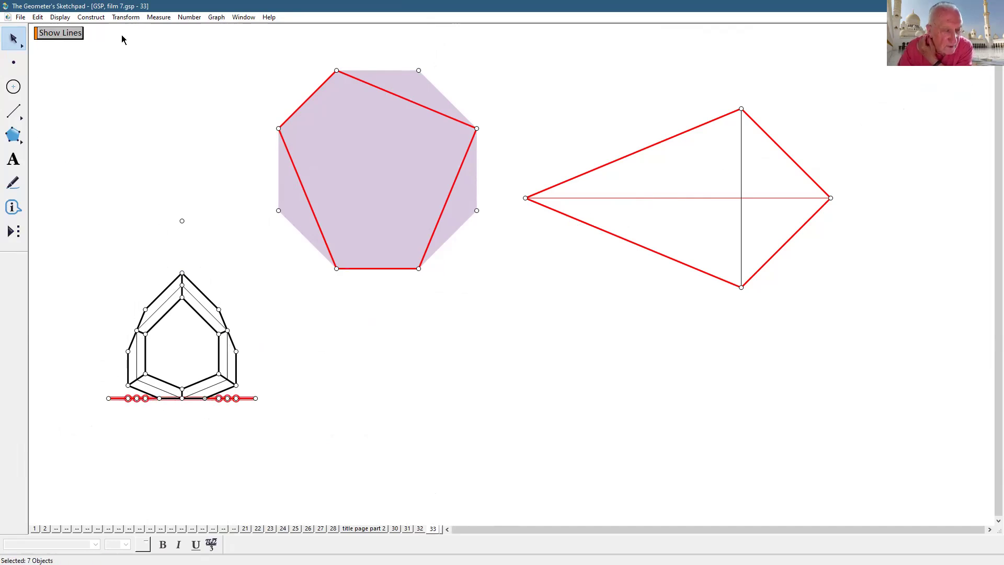
pyautogui.click(61, 17)
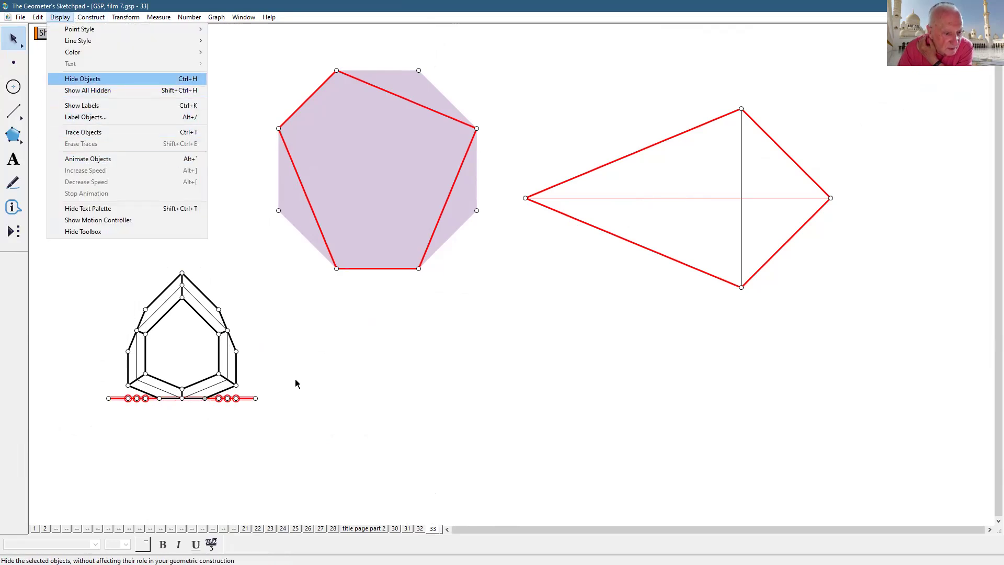
pyautogui.press('Return')
# - Select the points around the nested figure's outer outline and bottom edge
pyautogui.click(204, 398)
pyautogui.click(235, 384)
pyautogui.click(236, 351)
pyautogui.click(227, 330)
pyautogui.click(182, 272)
pyautogui.click(145, 309)
pyautogui.click(136, 330)
pyautogui.click(127, 350)
pyautogui.click(128, 385)
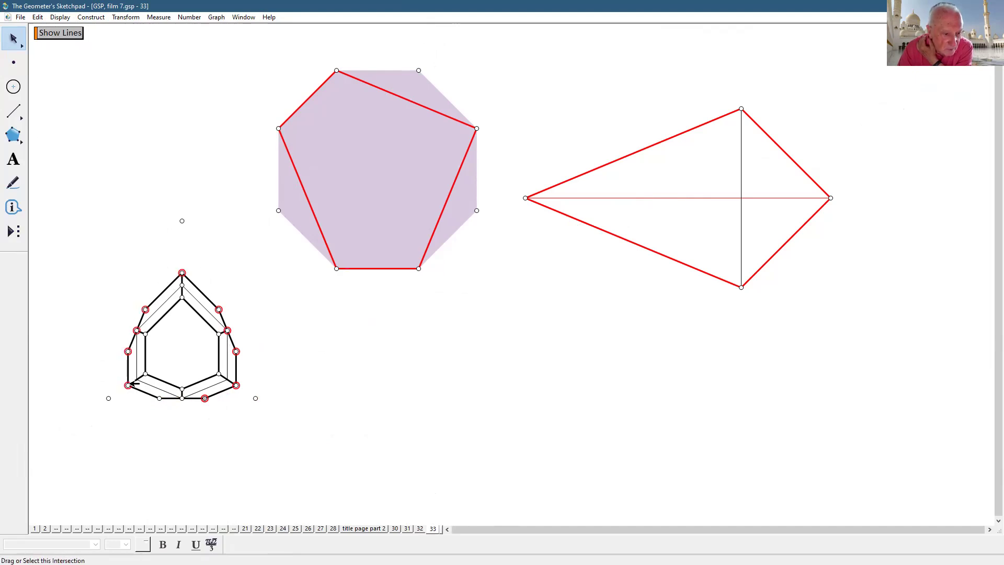
pyautogui.click(160, 398)
pyautogui.click(182, 398)
# - Add the inner outline's points, reaching all 19, and create a Hide/Show action button
pyautogui.click(182, 388)
pyautogui.click(145, 373)
pyautogui.click(146, 333)
pyautogui.click(182, 285)
pyautogui.click(182, 297)
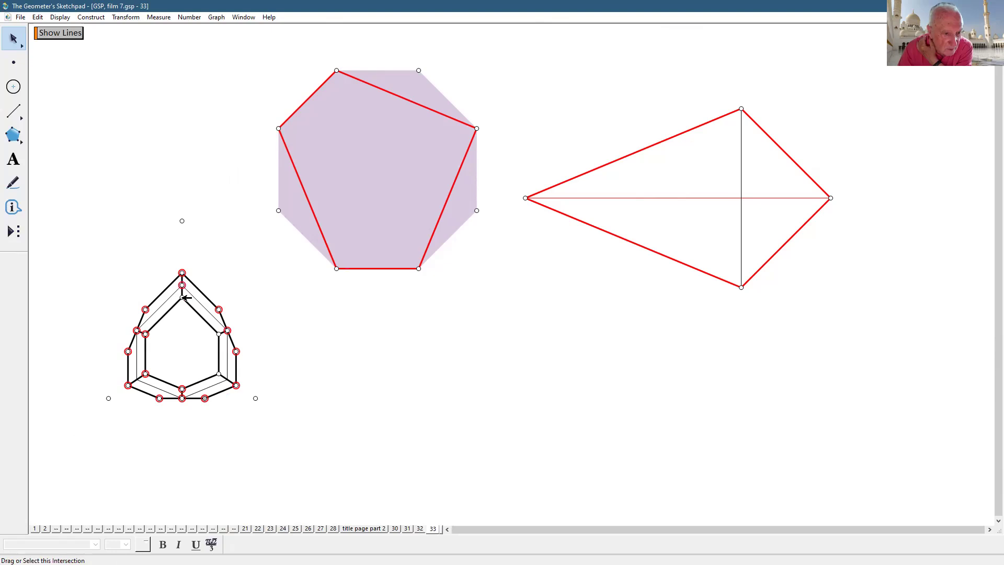
pyautogui.click(219, 333)
pyautogui.click(219, 373)
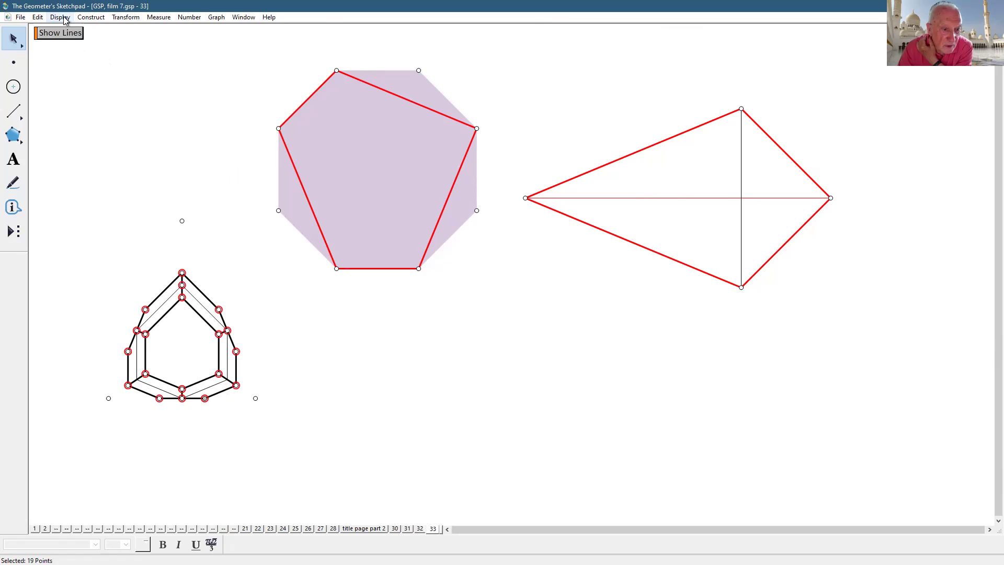
pyautogui.click(39, 19)
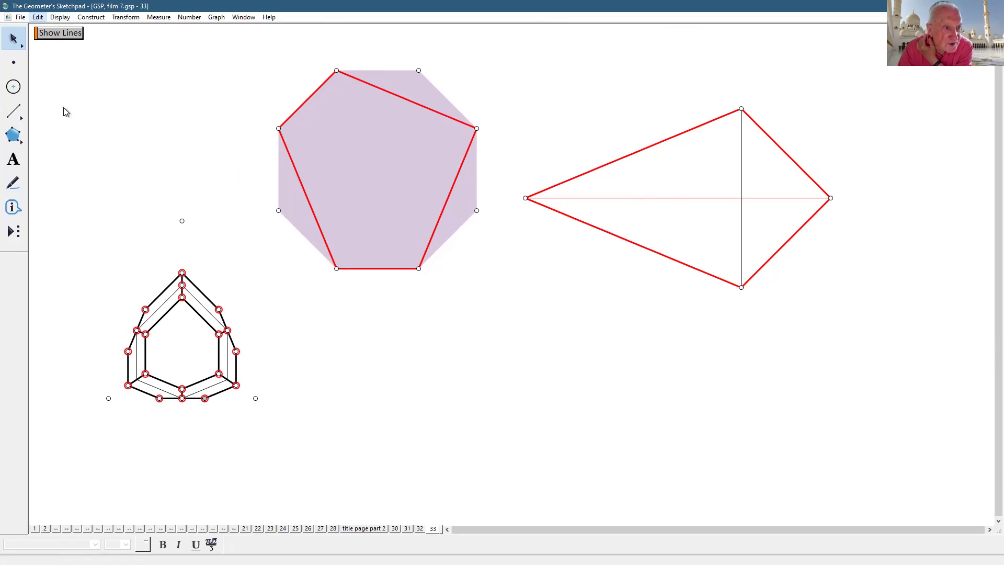
pyautogui.click(233, 112)
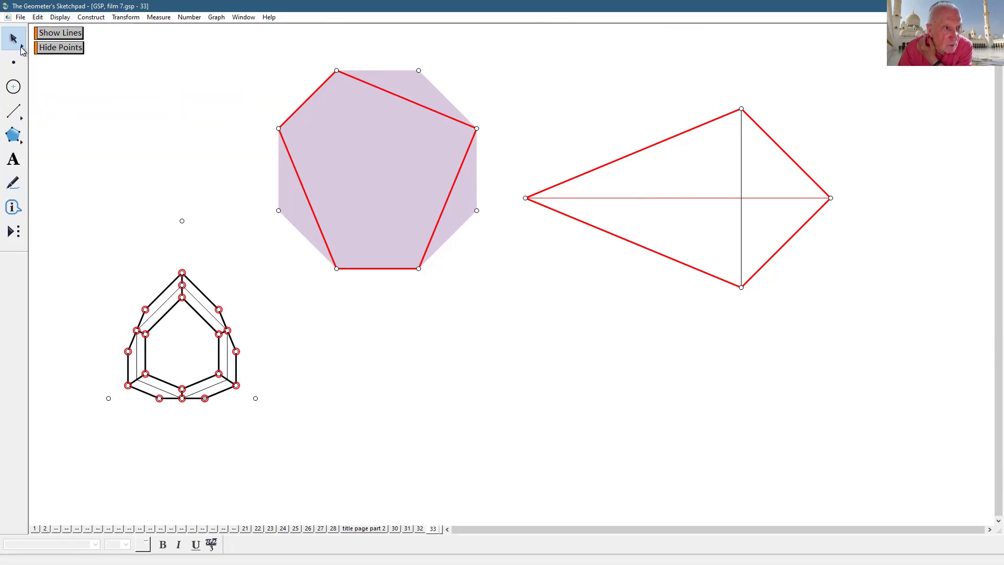
# - Hide the figure's points and marquee-select the whole nested figure
pyautogui.click(207, 201)
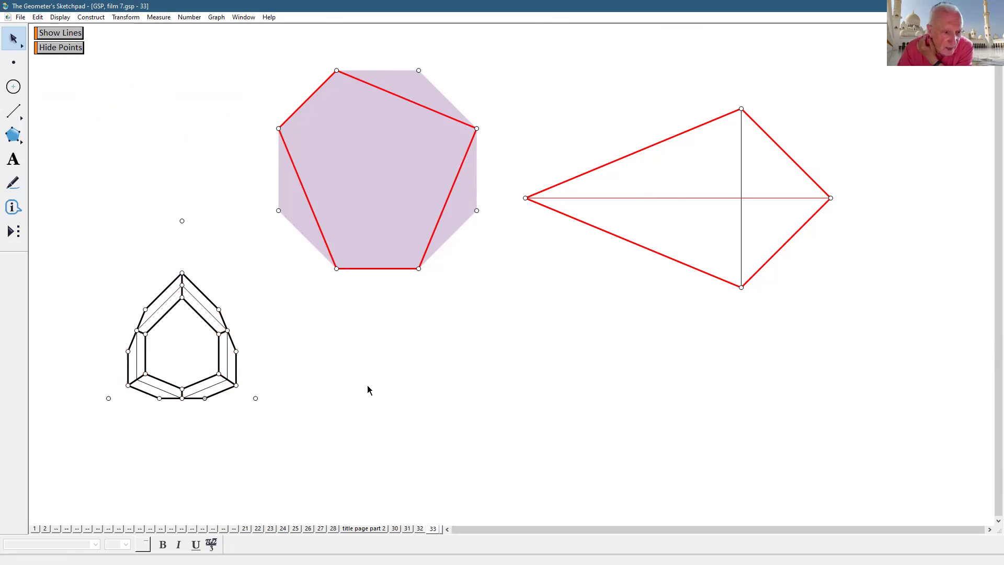
pyautogui.click(51, 49)
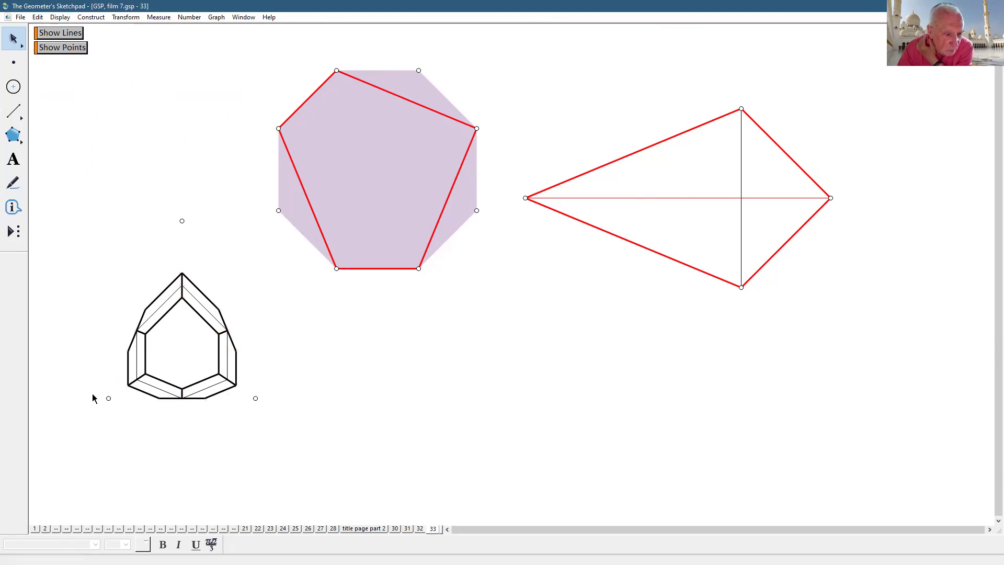
pyautogui.click(108, 397)
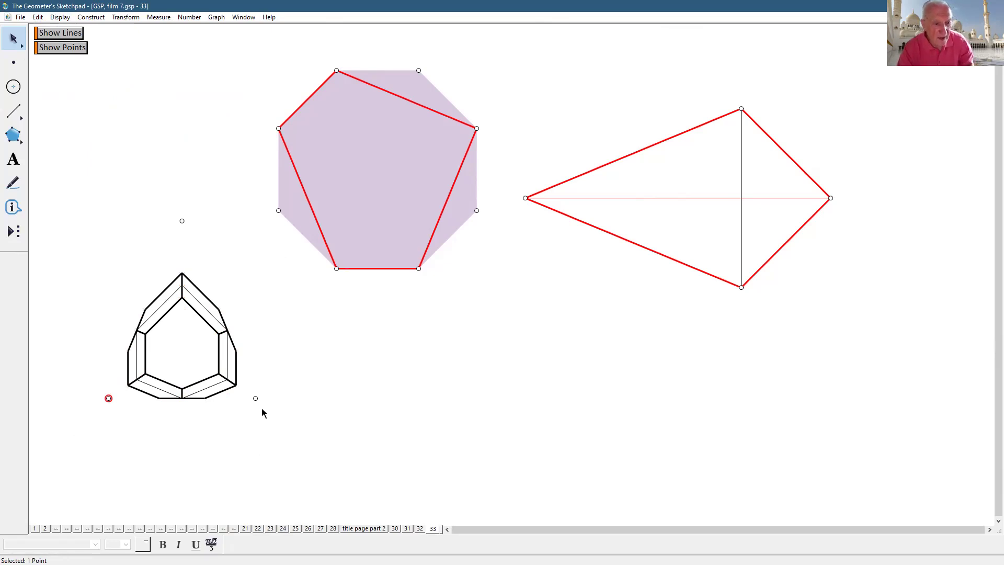
pyautogui.moveTo(77, 254); pyautogui.dragTo(291, 443)
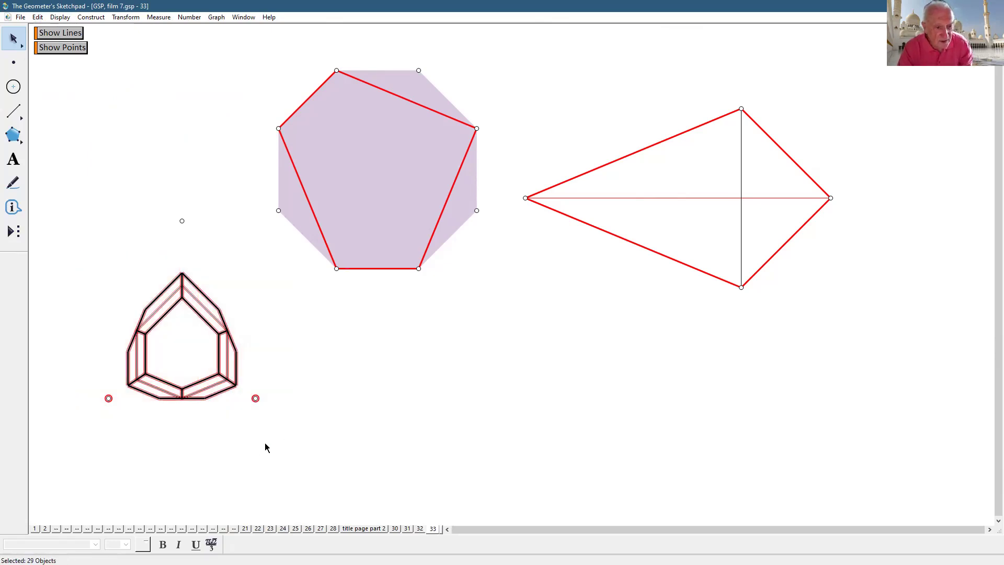
pyautogui.click(32, 17)
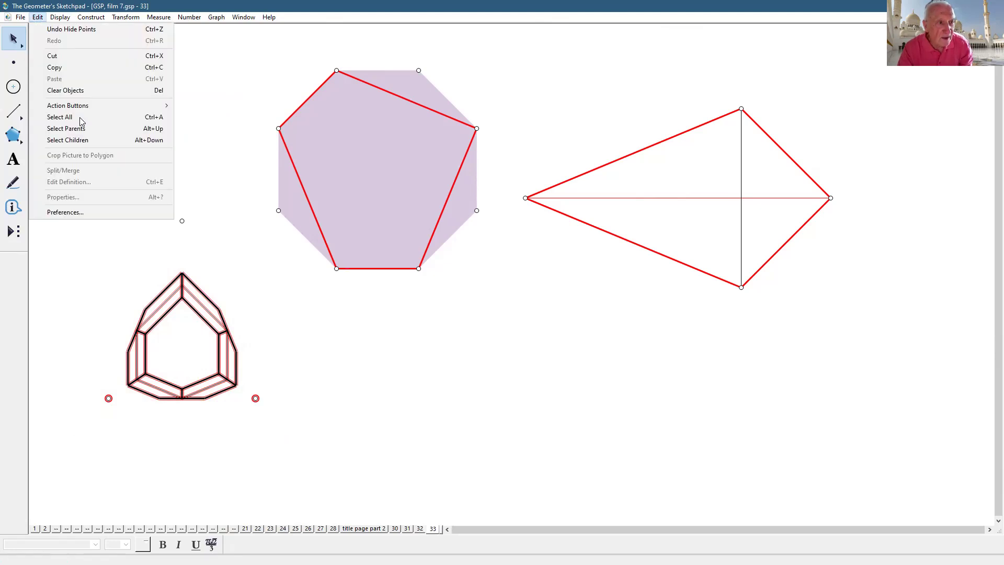
pyautogui.moveTo(162, 106)
pyautogui.click(230, 108)
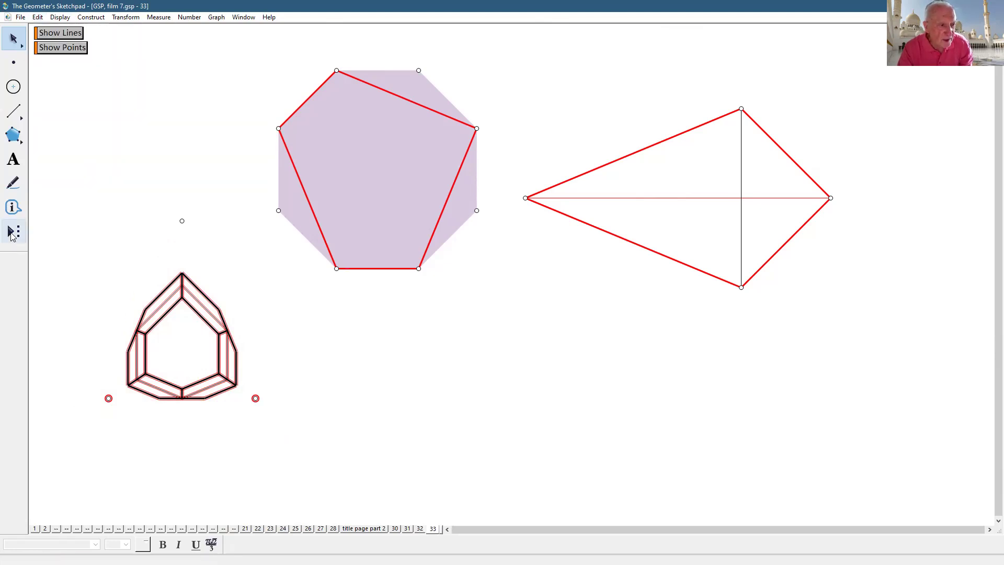
# - Save the figure as a custom tool named 'kundekari petal', then deselect
pyautogui.click(13, 235)
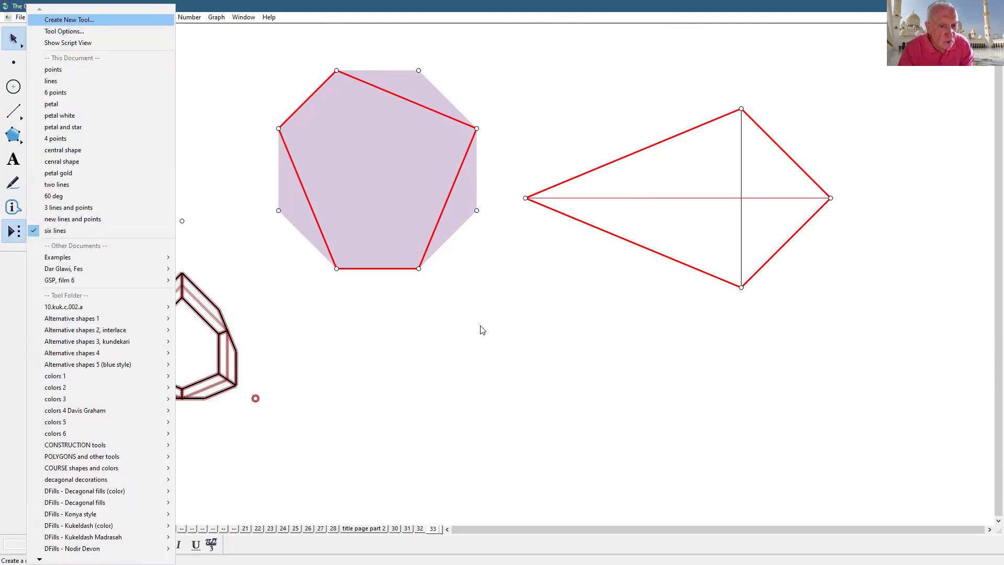
pyautogui.click(69, 19)
pyautogui.write('kundekari petal')
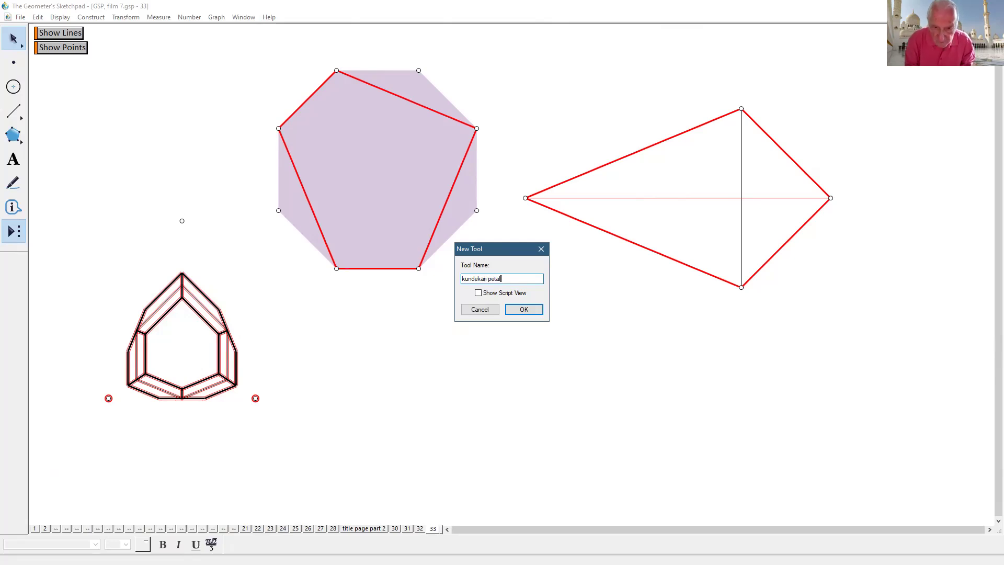
pyautogui.press('Return')
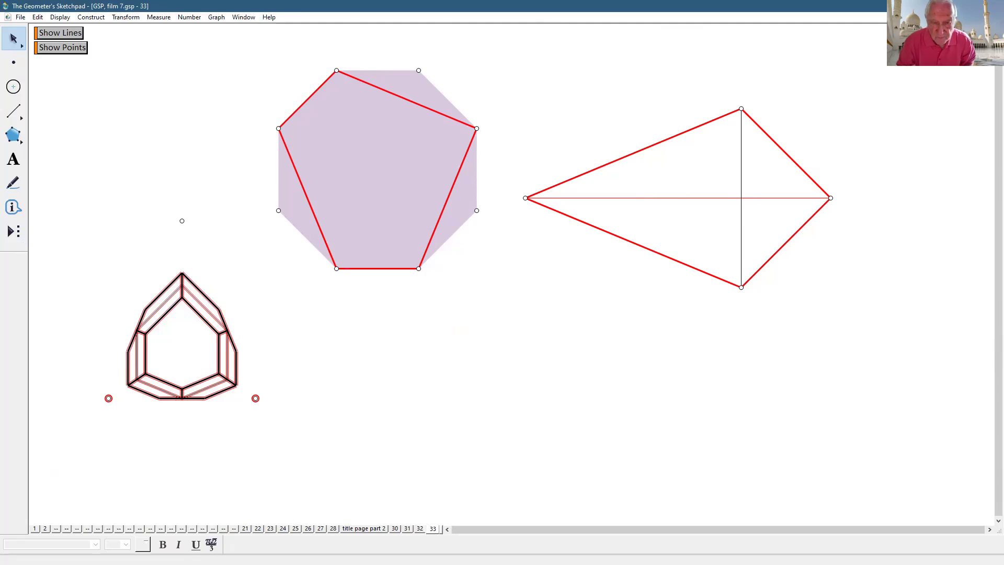
pyautogui.click(819, 437)
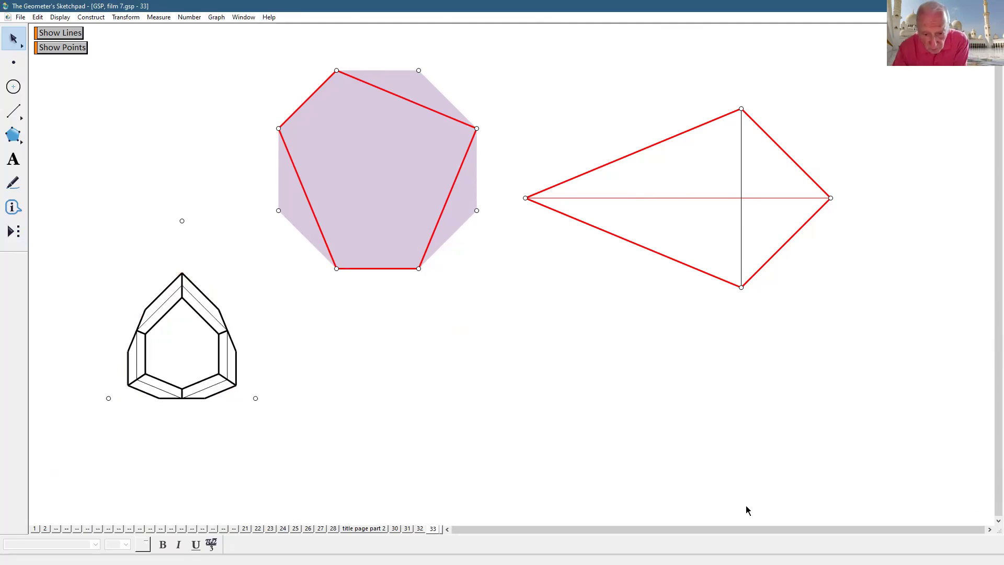
pyautogui.click(420, 529)
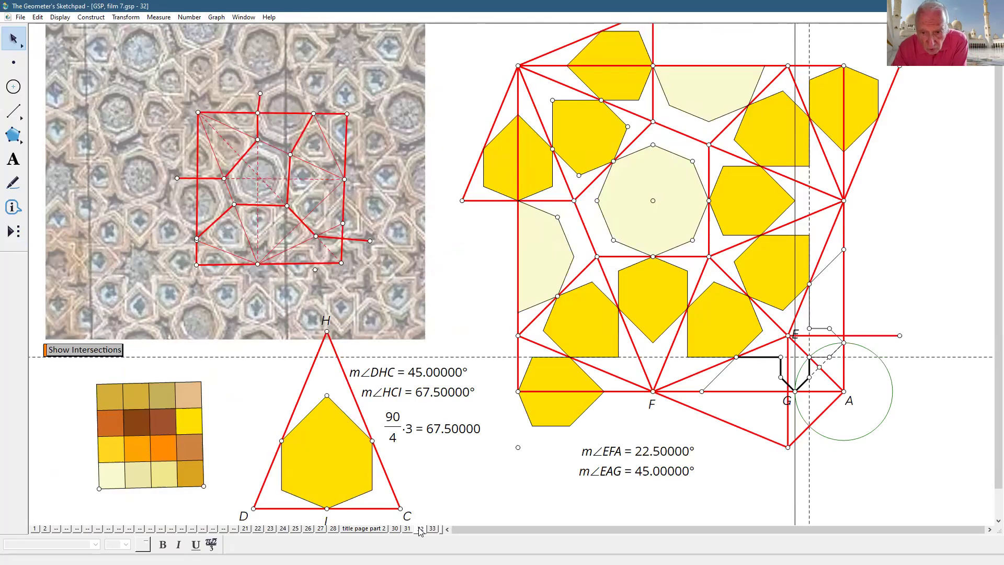
pyautogui.click(407, 529)
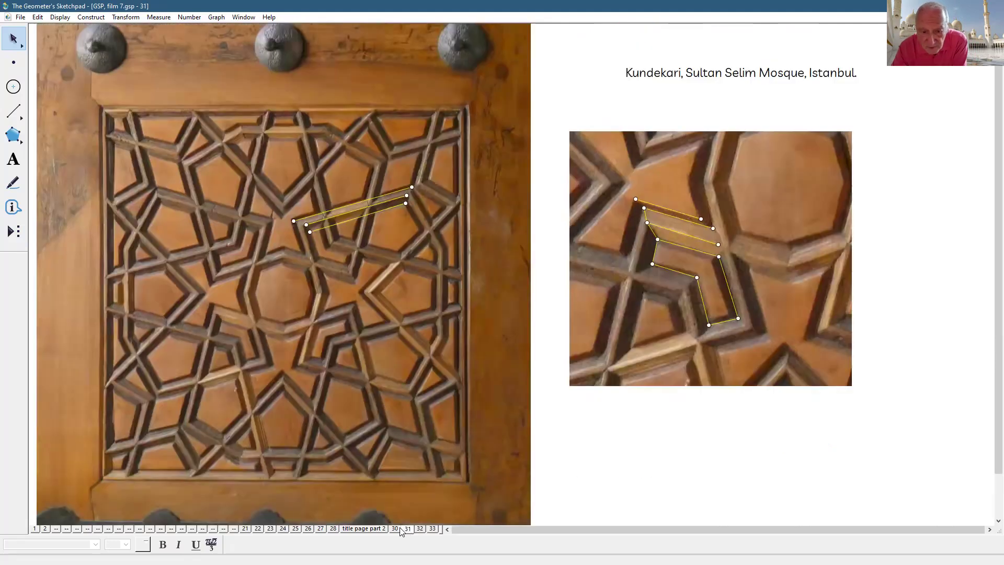
pyautogui.click(395, 529)
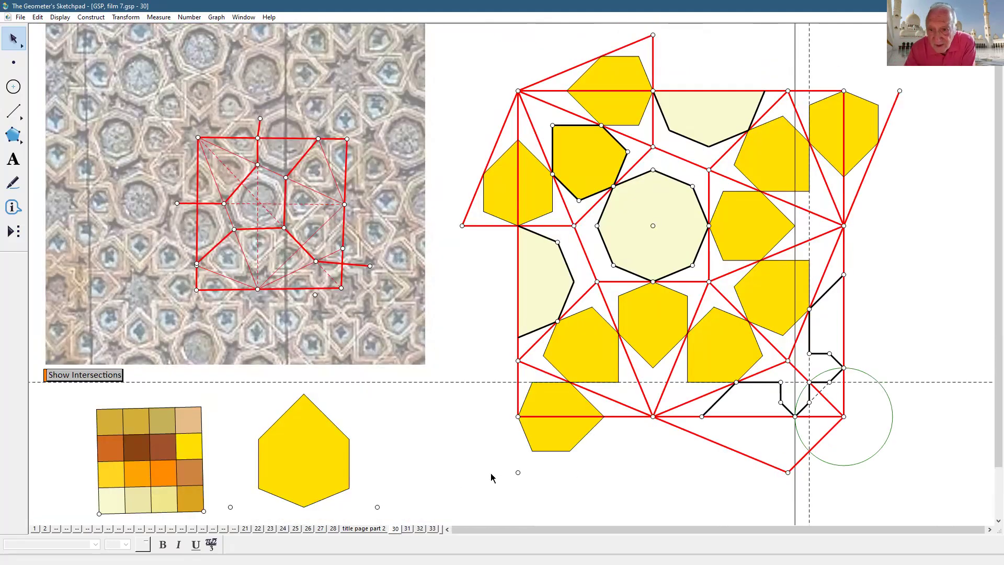
pyautogui.click(16, 240)
pyautogui.click(78, 242)
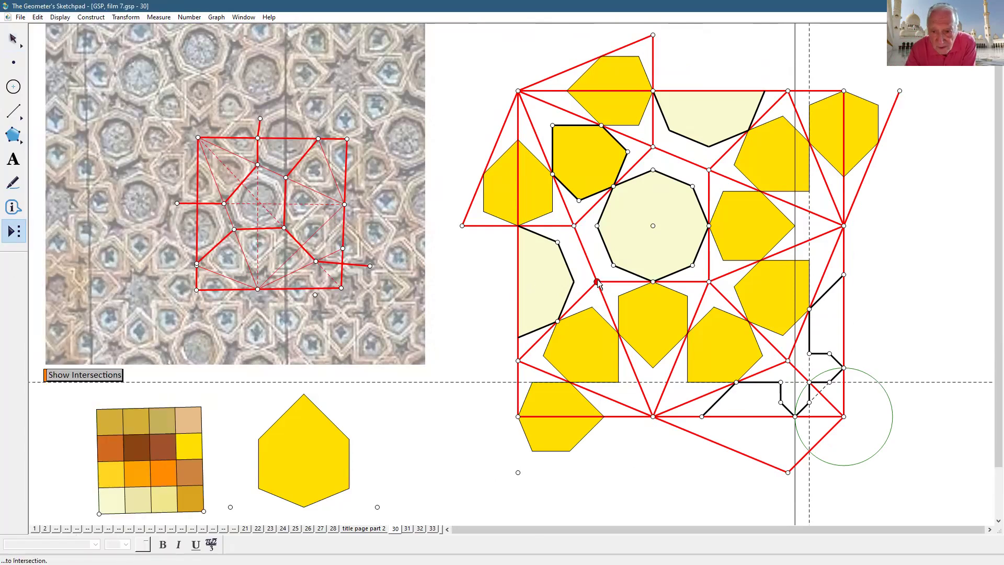
pyautogui.click(555, 322)
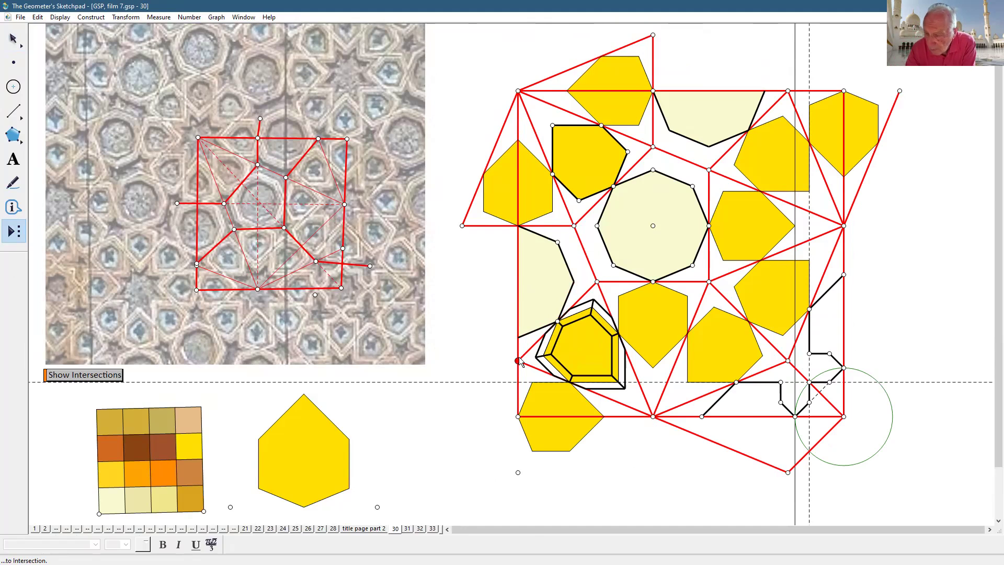
pyautogui.click(518, 361)
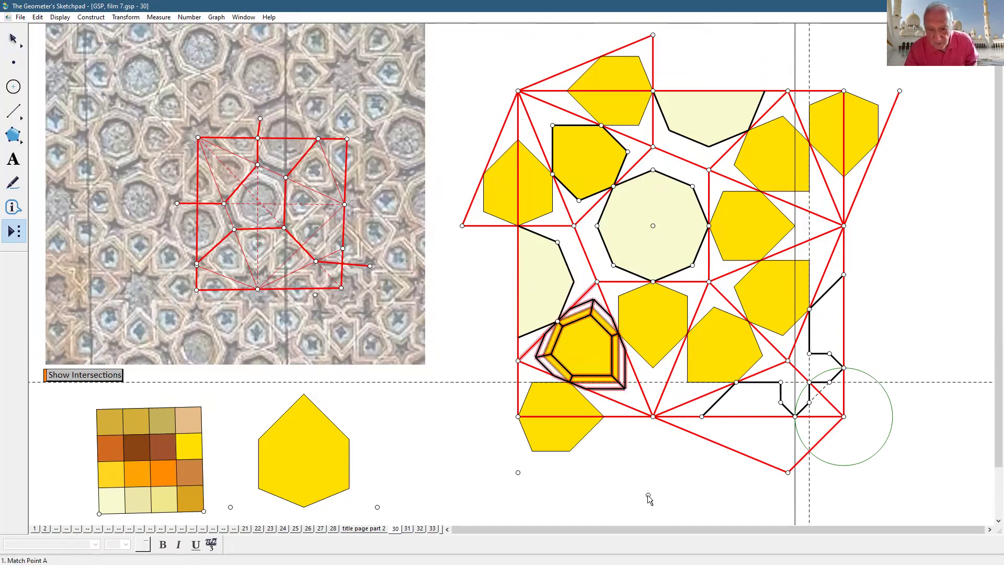
pyautogui.hotkey('ctrl', 'z')
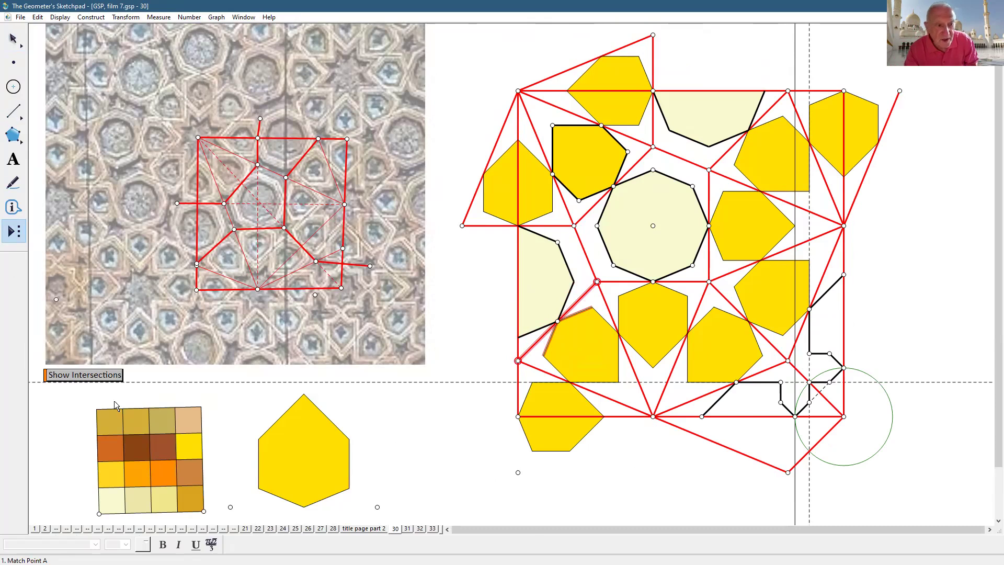
pyautogui.click(433, 529)
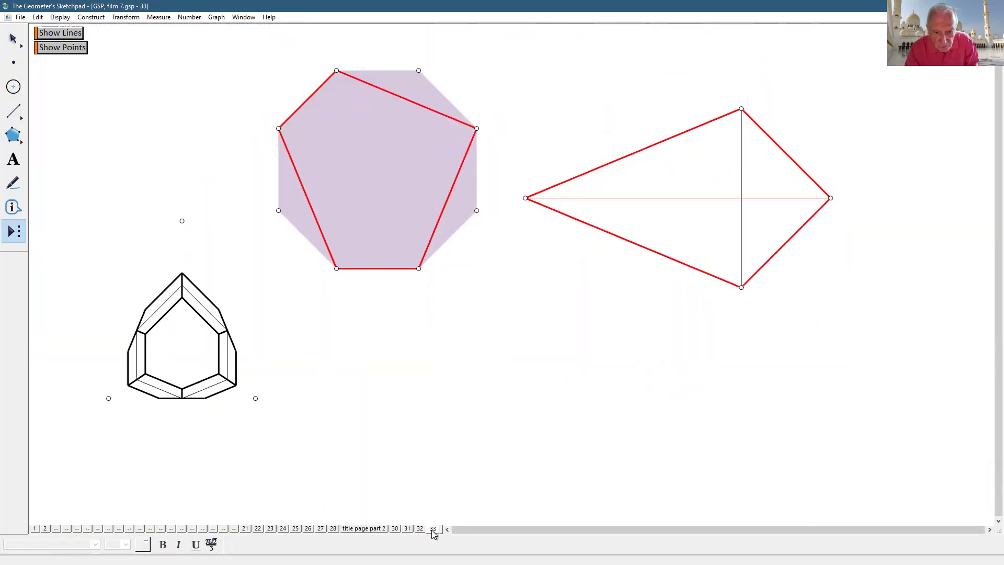
# - Move the kundekari petal to page 33's upper left, hide its stray point, and lower the lilac octagon
pyautogui.click(13, 38)
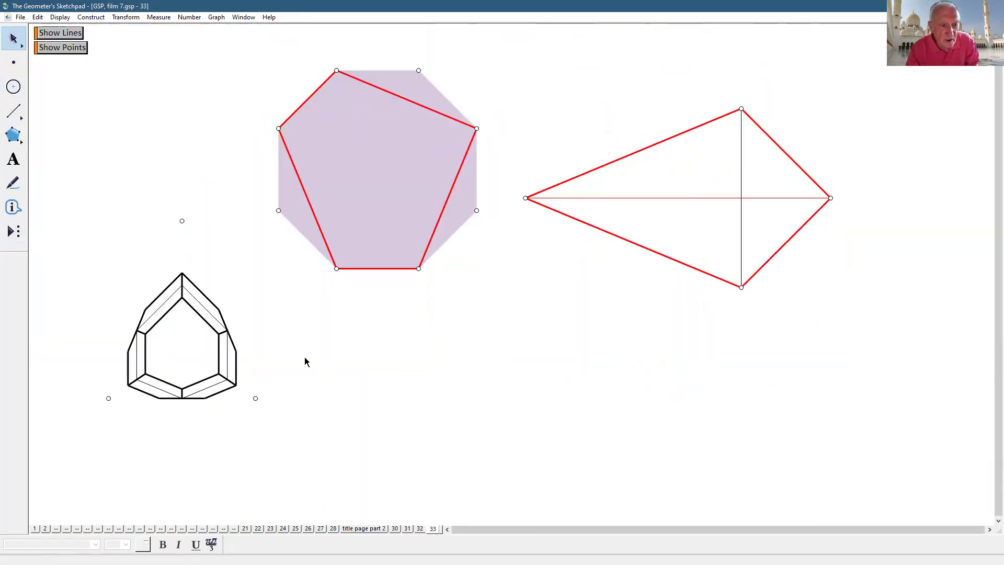
pyautogui.moveTo(196, 297); pyautogui.dragTo(174, 163)
pyautogui.click(186, 108)
pyautogui.click(153, 87)
pyautogui.click(60, 17)
pyautogui.click(62, 78)
pyautogui.moveTo(367, 213); pyautogui.dragTo(387, 407)
pyautogui.click(540, 409)
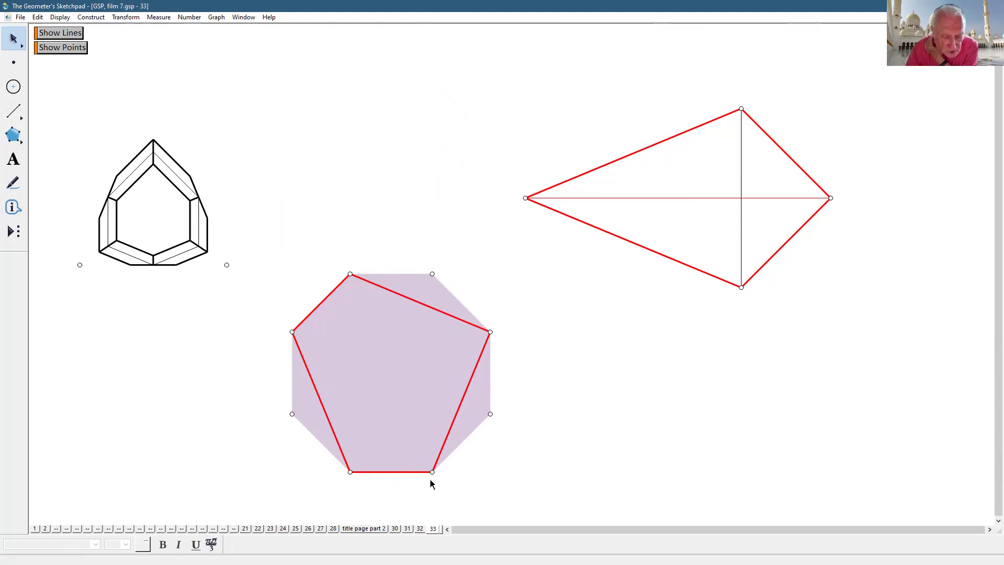
# - Hide the shaded octagon interior
pyautogui.click(428, 365)
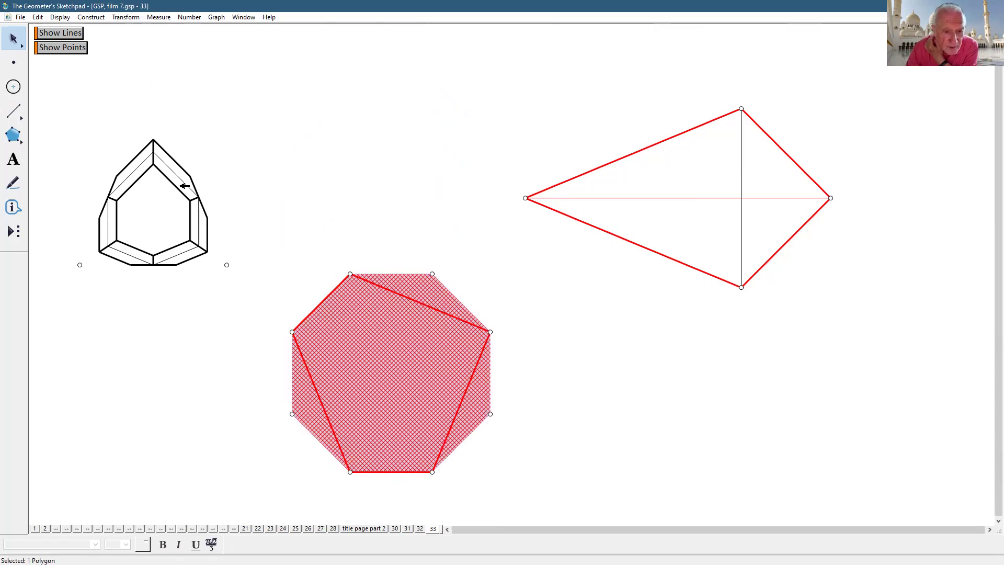
pyautogui.click(60, 17)
pyautogui.click(66, 77)
# - Hide the three leftover points above, right and left of the red pentagon
pyautogui.click(432, 273)
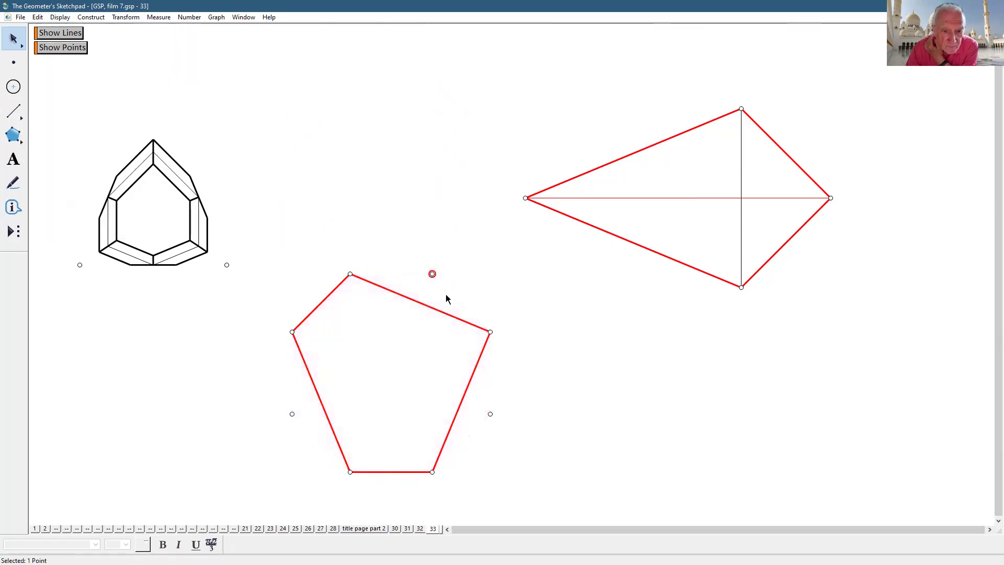
pyautogui.click(490, 414)
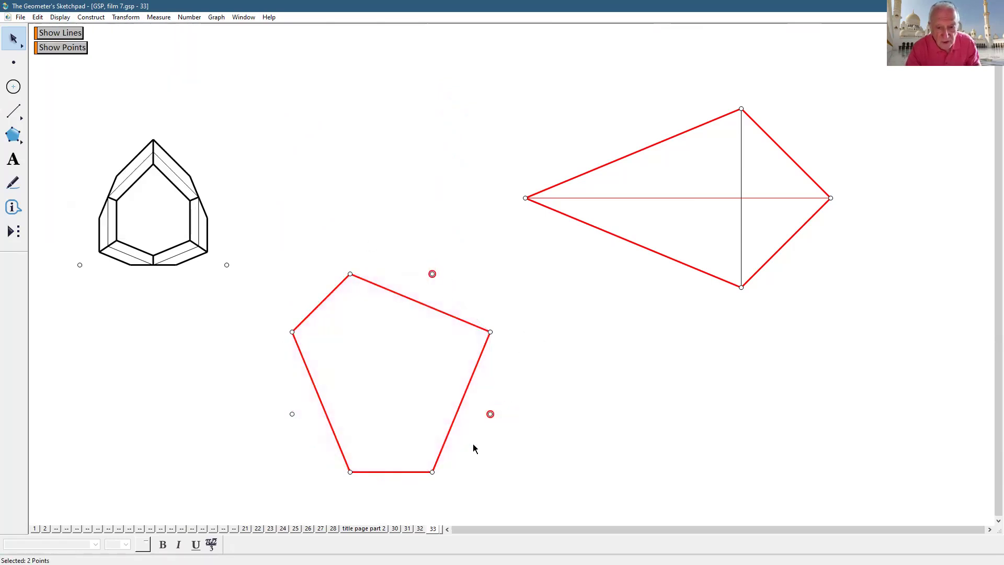
pyautogui.click(291, 414)
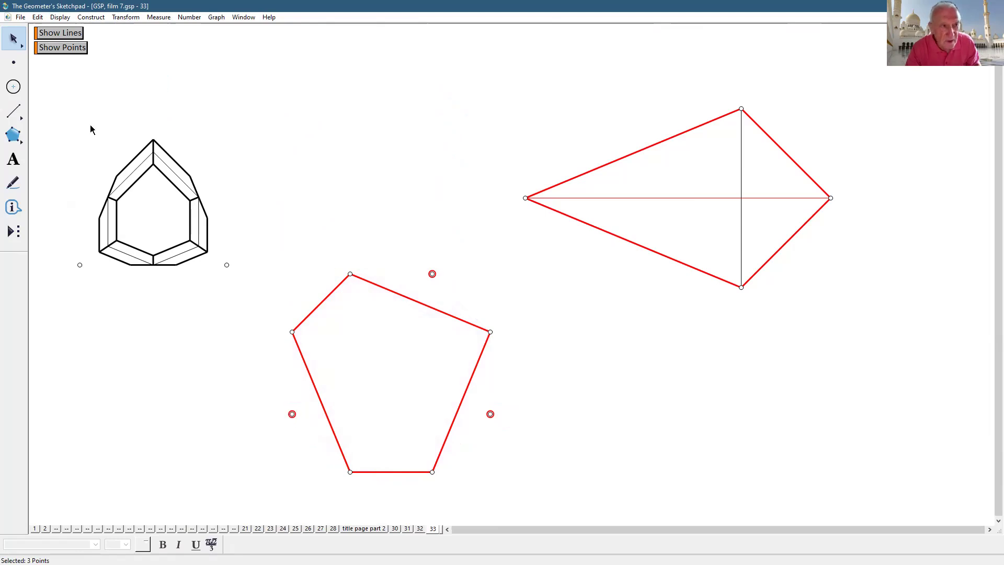
pyautogui.click(65, 20)
pyautogui.click(99, 81)
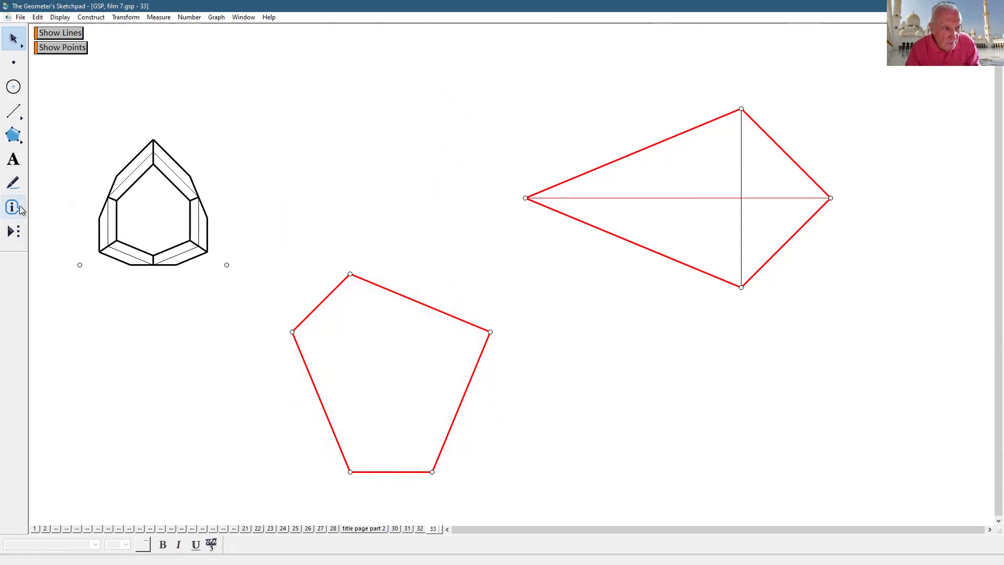
# - Inspect how the pentagon's two bottom vertices are defined with the Information tool
pyautogui.click(13, 207)
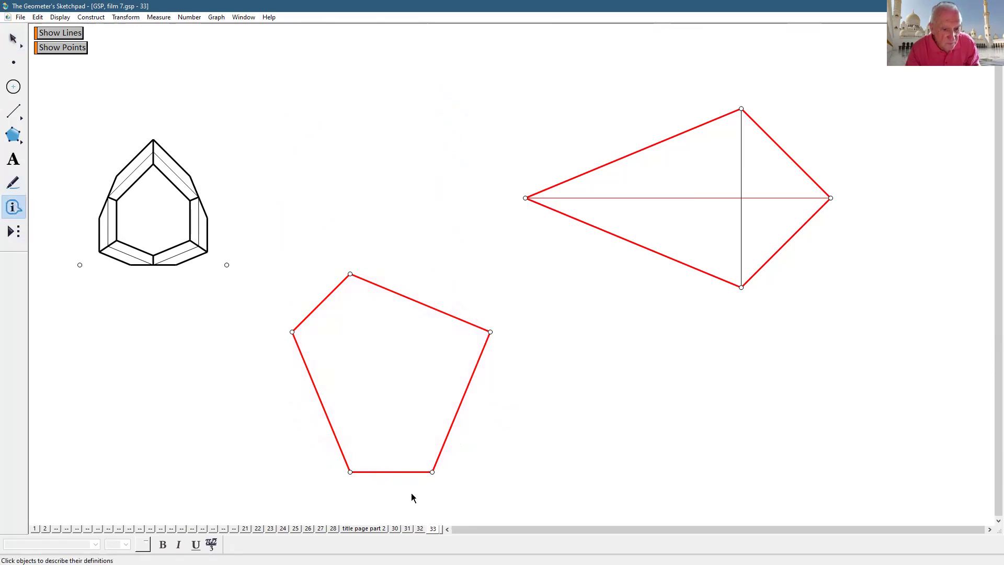
pyautogui.click(356, 469)
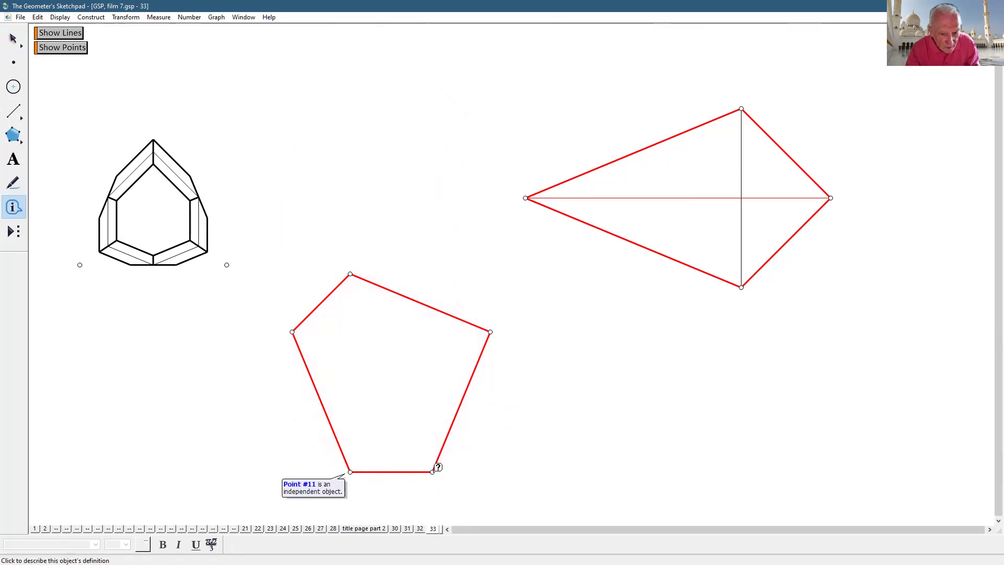
pyautogui.click(437, 467)
pyautogui.click(13, 39)
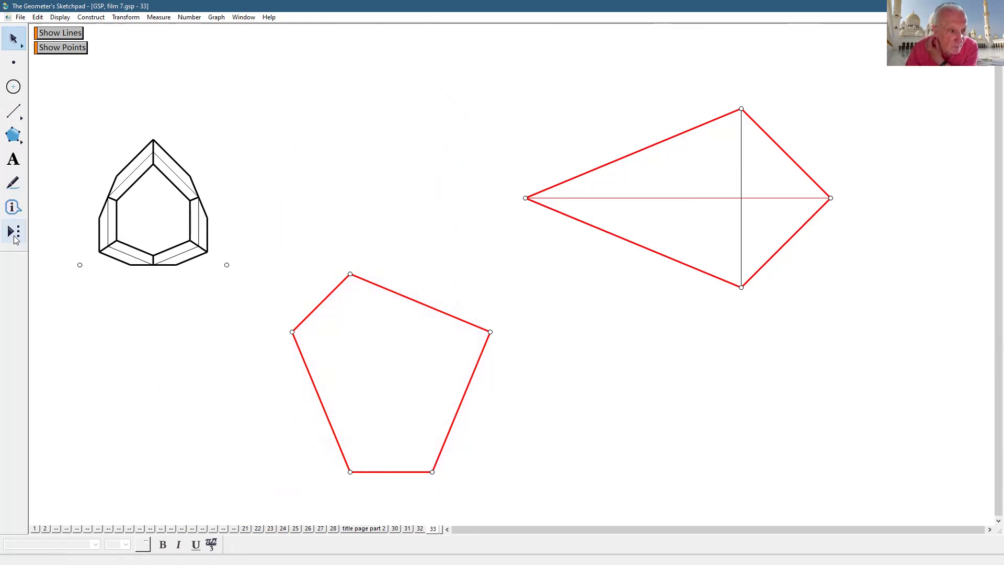
pyautogui.click(14, 234)
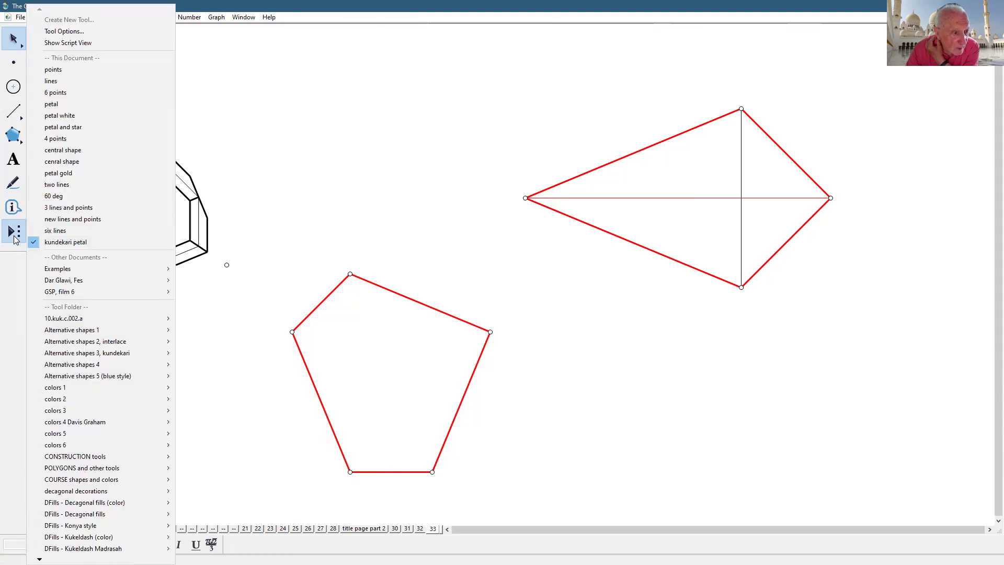
# - Apply the 'new lines and points' custom tool to the pentagon's bottom-left vertex and nudge the pentagon
pyautogui.click(62, 220)
pyautogui.click(291, 331)
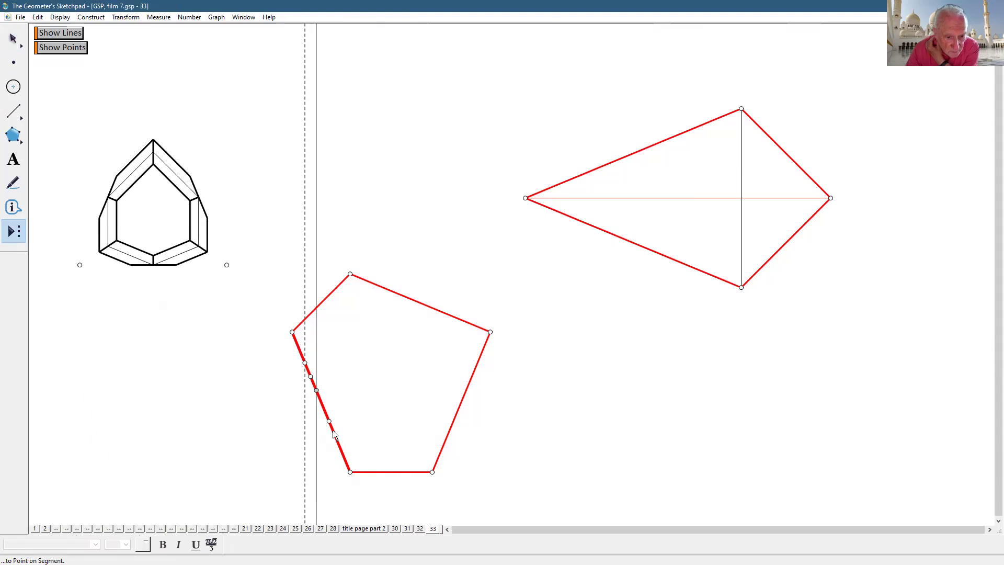
pyautogui.click(350, 472)
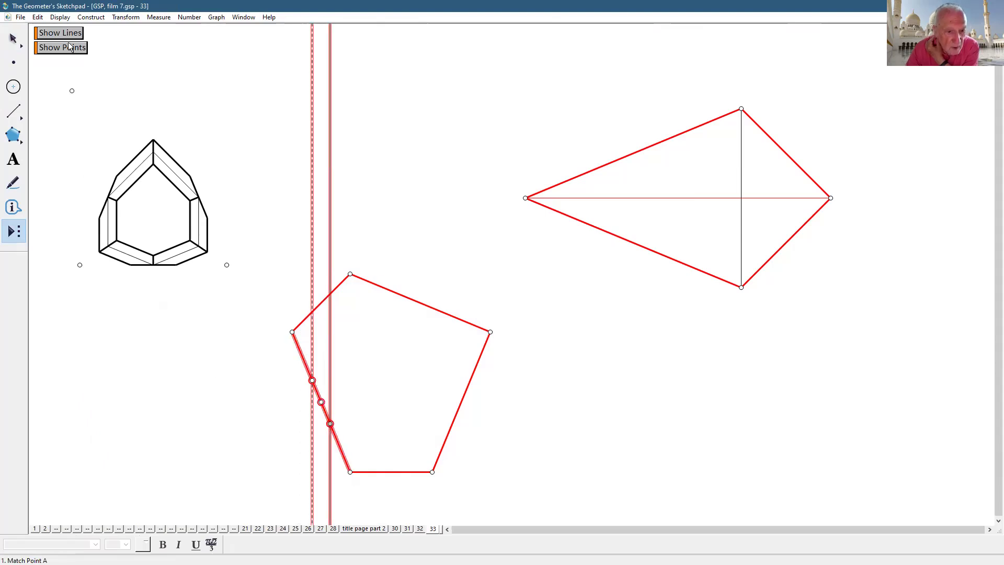
pyautogui.click(12, 41)
pyautogui.click(426, 337)
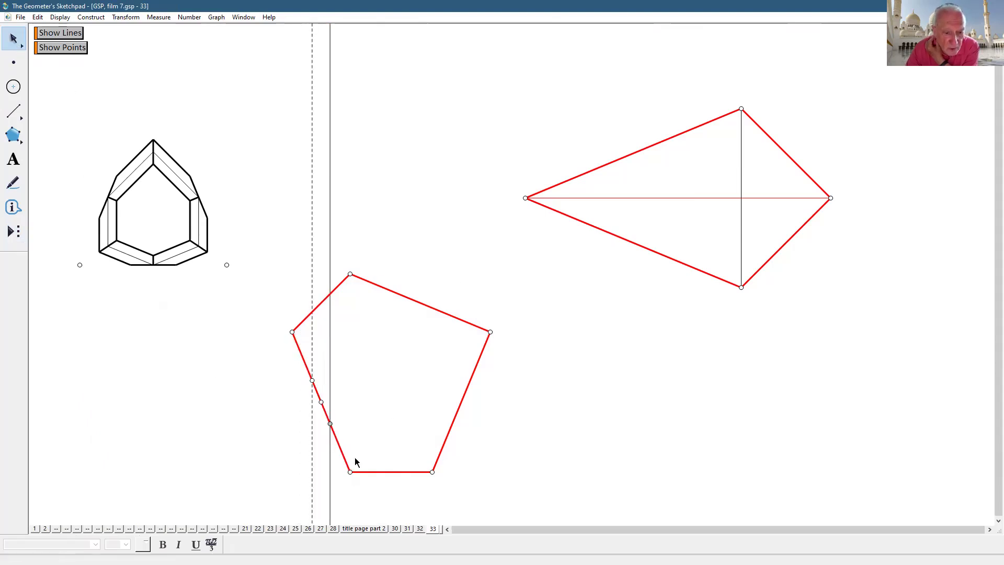
pyautogui.moveTo(305, 341); pyautogui.dragTo(350, 292)
# - Reflect the two vertical parallel lines into diagonal copies
pyautogui.click(345, 292)
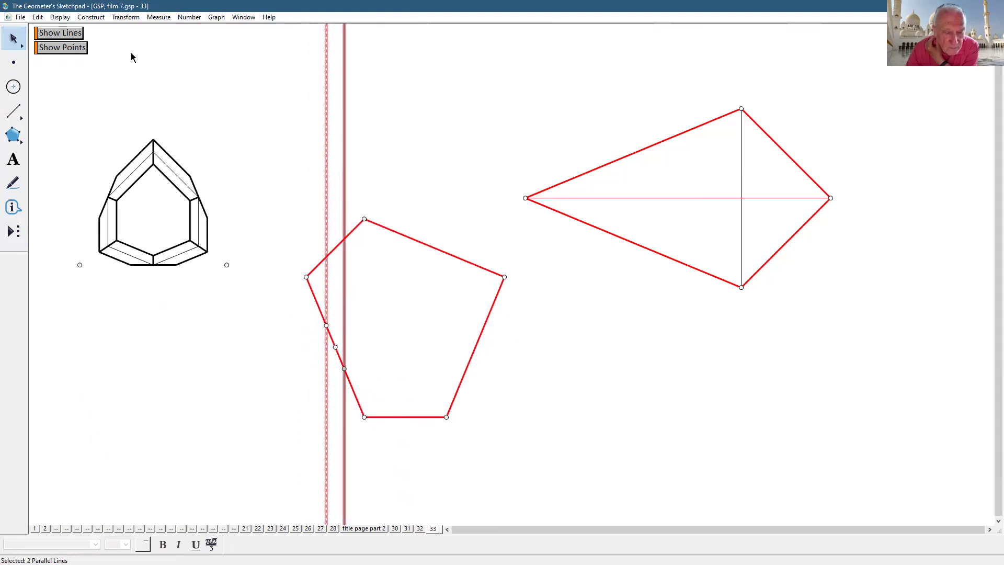
pyautogui.click(126, 17)
pyautogui.click(147, 137)
pyautogui.click(607, 418)
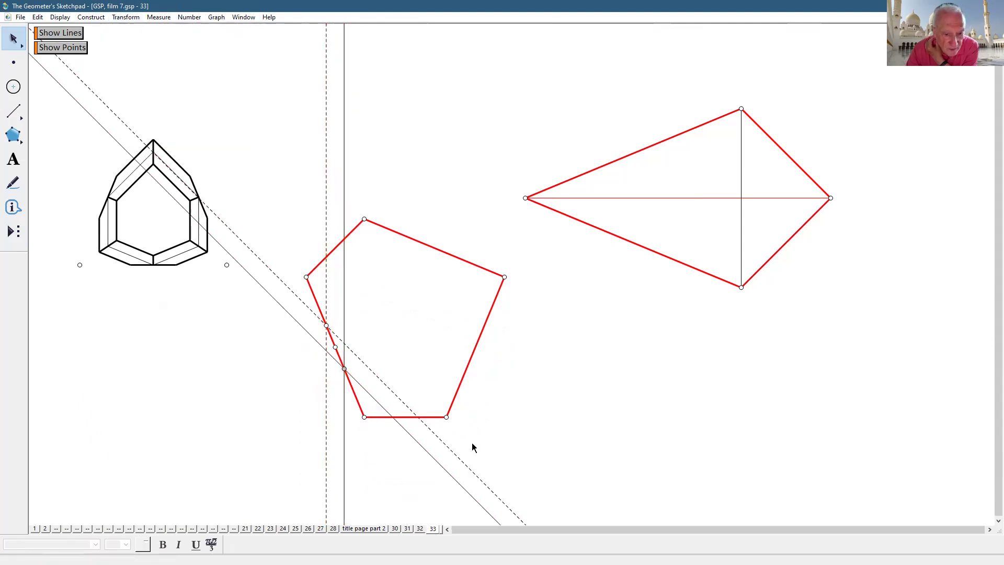
# - Change the four construction lines along the pentagon's left side from dashed to solid
pyautogui.click(391, 382)
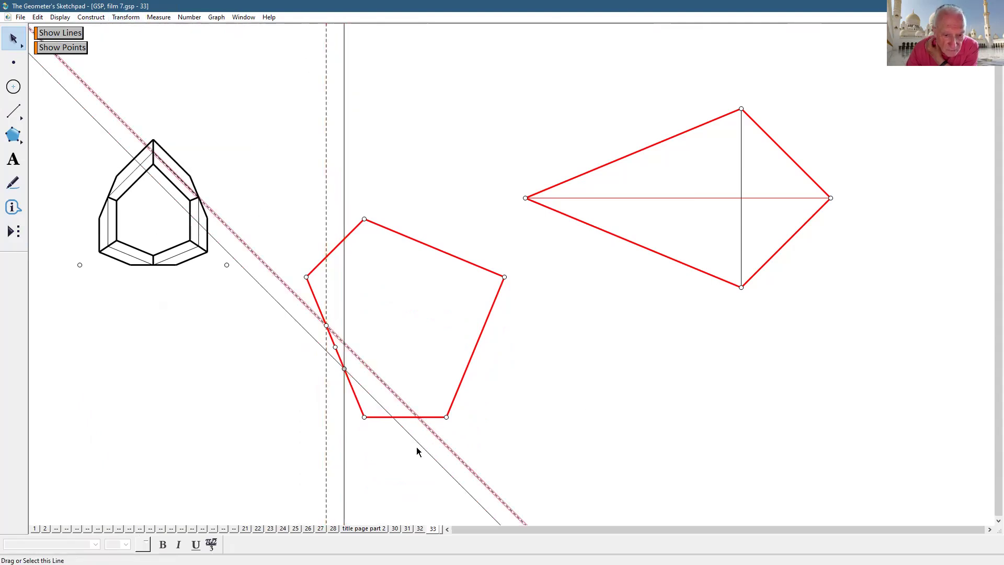
pyautogui.moveTo(590, 498); pyautogui.dragTo(314, 464)
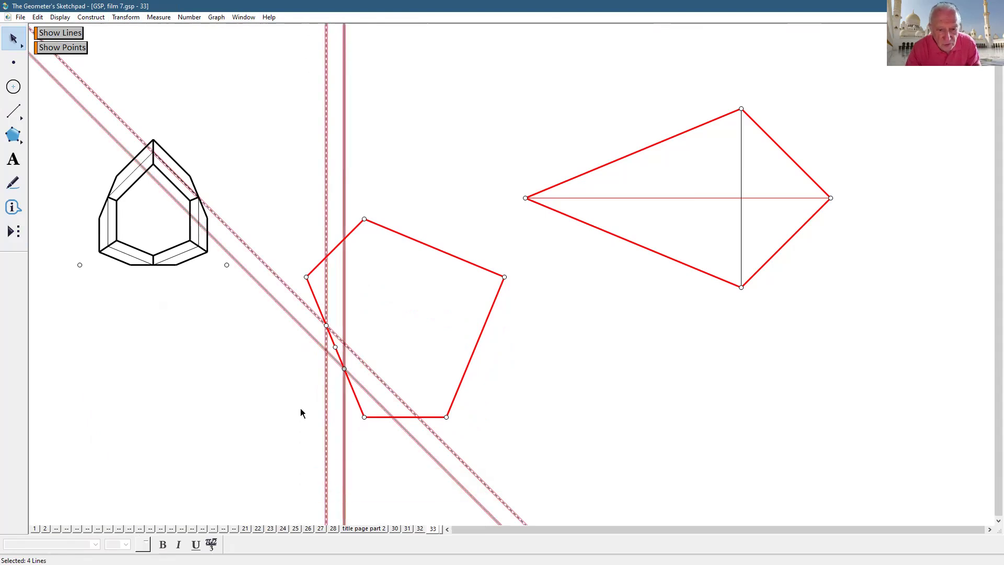
pyautogui.click(54, 19)
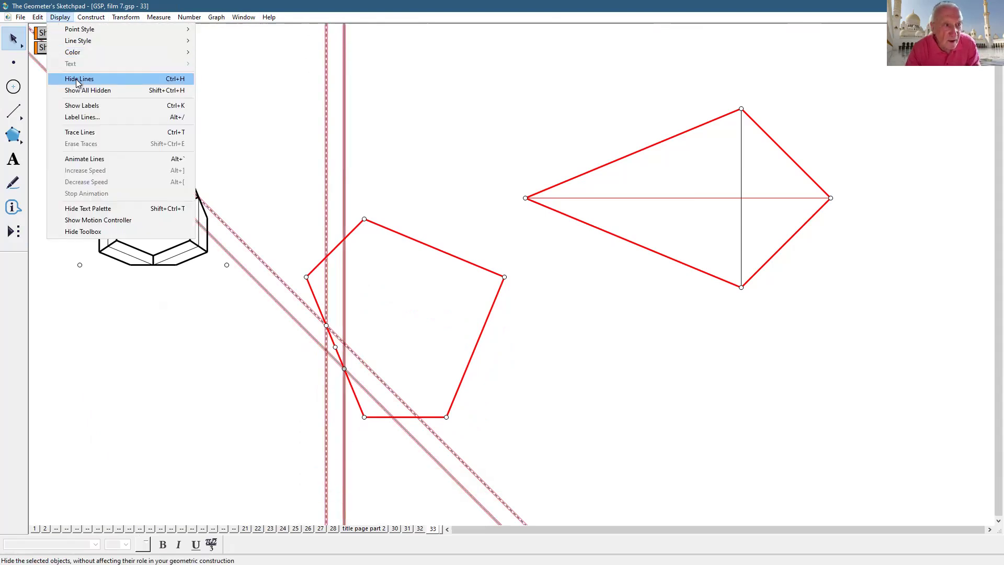
pyautogui.click(77, 79)
pyautogui.hotkey('ctrl', 'z')
pyautogui.moveTo(269, 211); pyautogui.dragTo(432, 502)
pyautogui.click(67, 18)
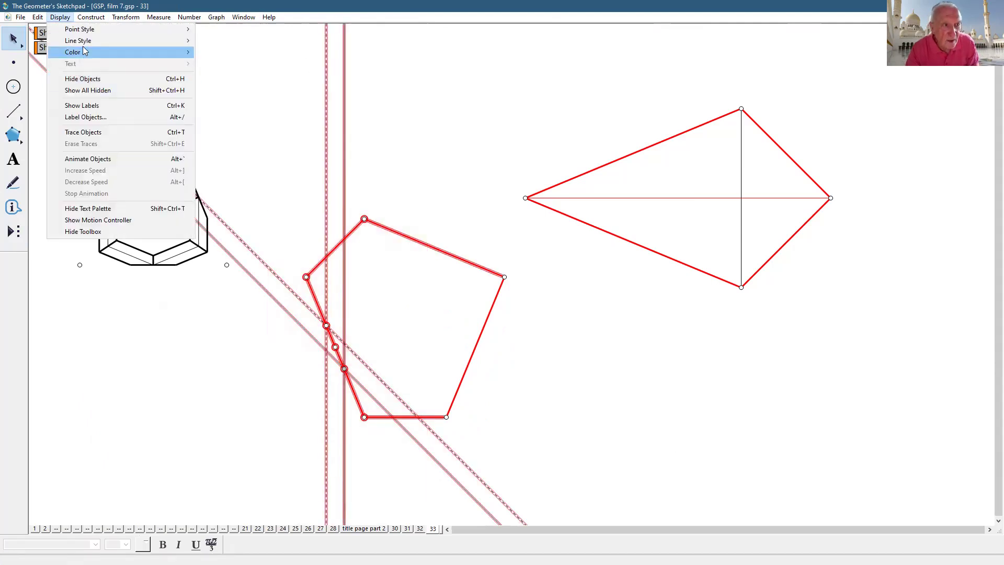
pyautogui.moveTo(96, 41)
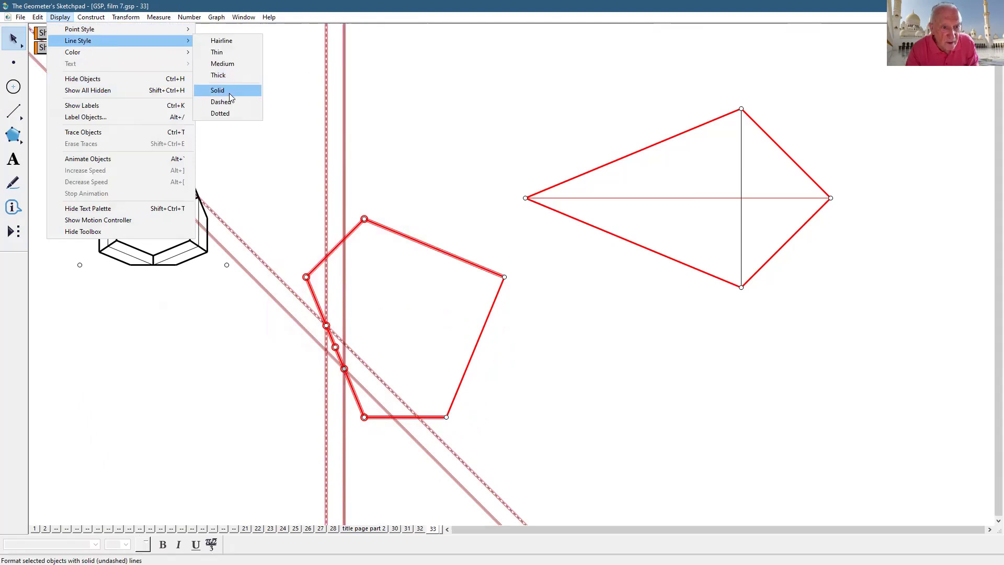
pyautogui.click(230, 91)
pyautogui.click(595, 353)
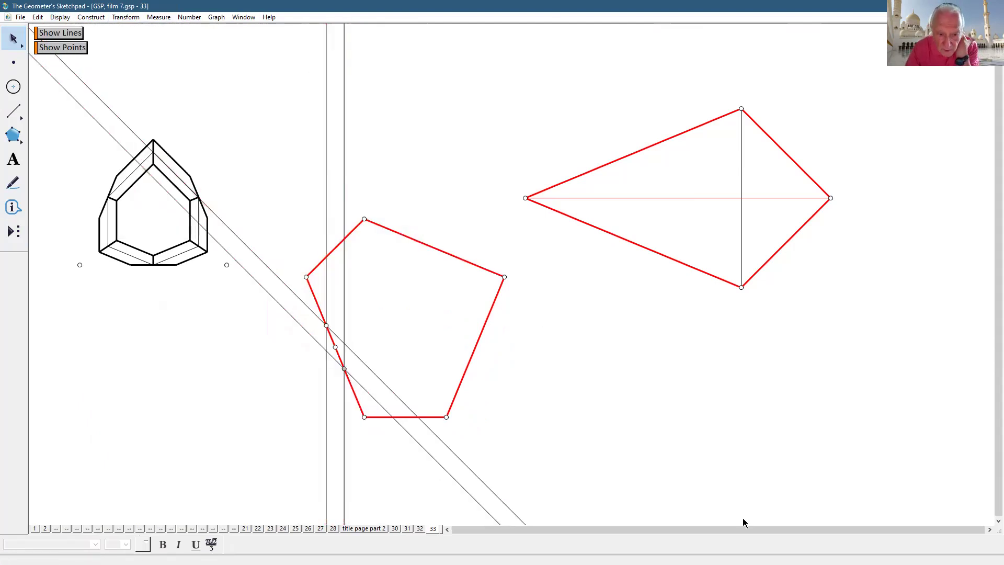
# - Construct a vertical line through the midpoint of the pentagon's lower-left side
pyautogui.click(336, 347)
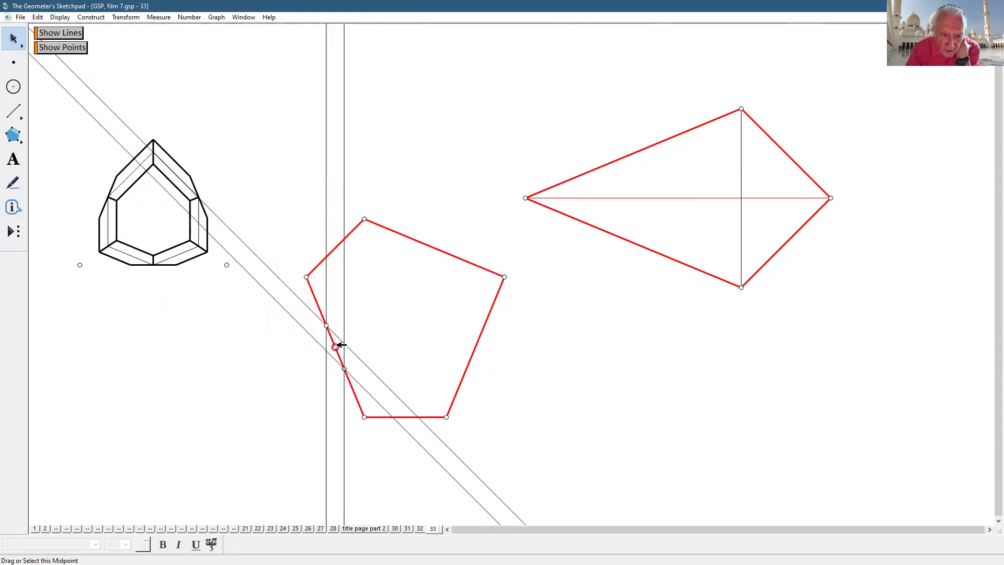
pyautogui.click(344, 321)
pyautogui.click(327, 296)
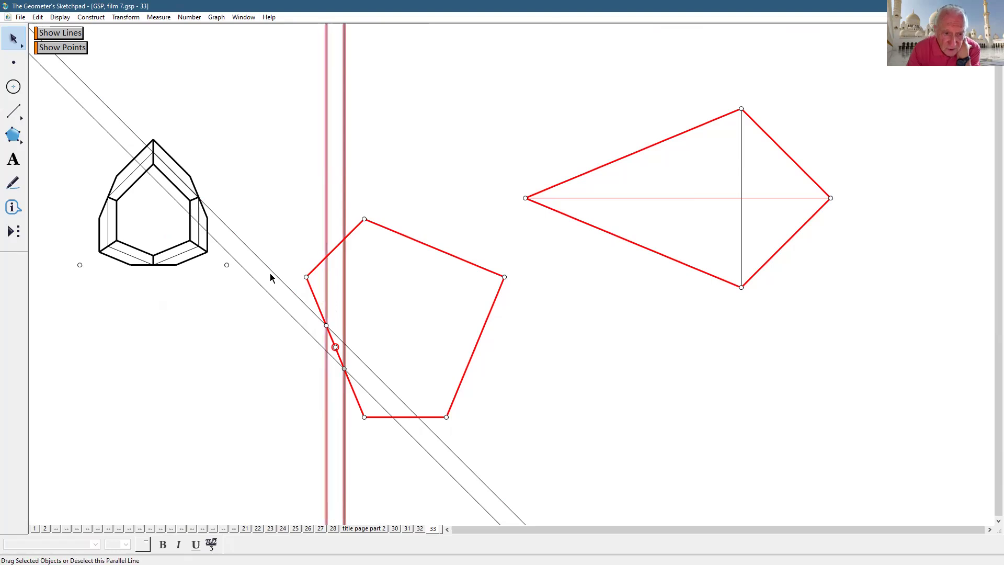
pyautogui.click(90, 18)
pyautogui.click(110, 99)
# - Try a thick style on the middle vertical line, then revert it to thin
pyautogui.click(336, 302)
pyautogui.click(68, 17)
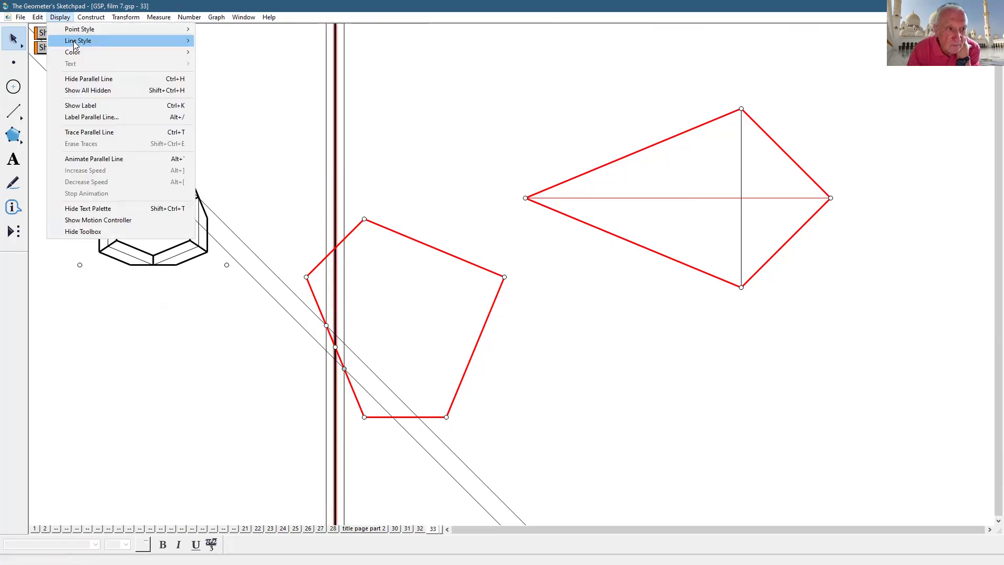
pyautogui.moveTo(73, 40)
pyautogui.click(230, 75)
pyautogui.click(541, 481)
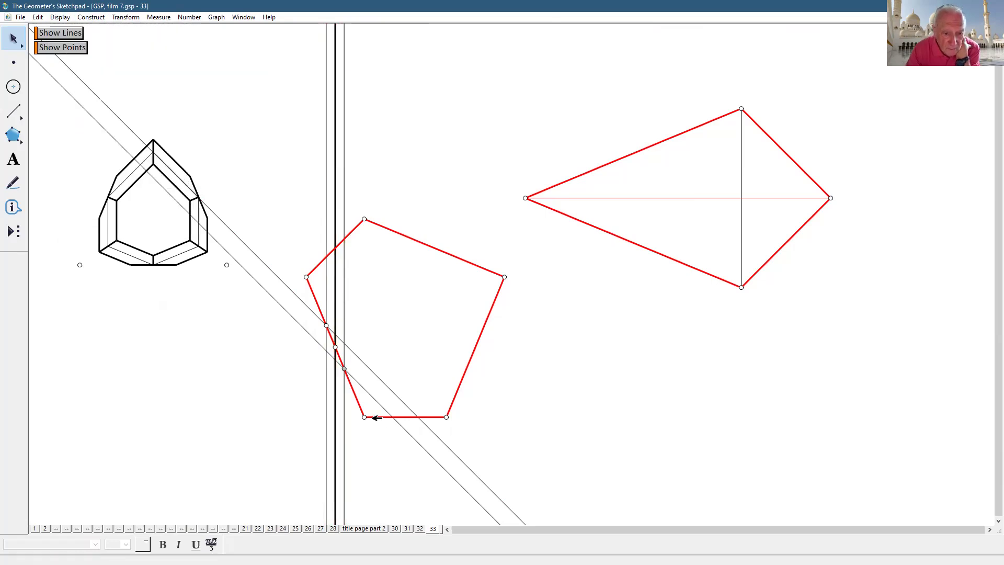
pyautogui.click(335, 308)
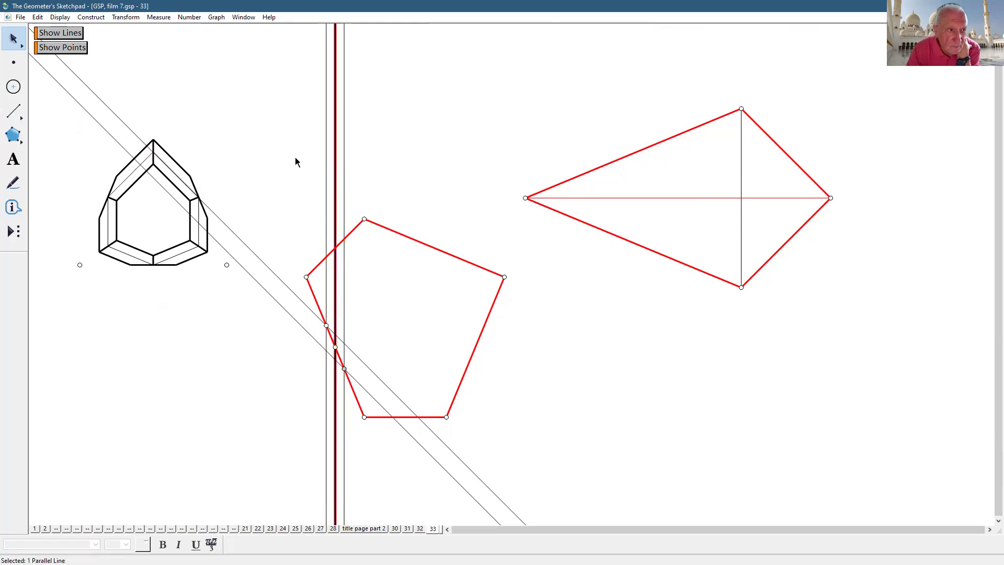
pyautogui.click(55, 17)
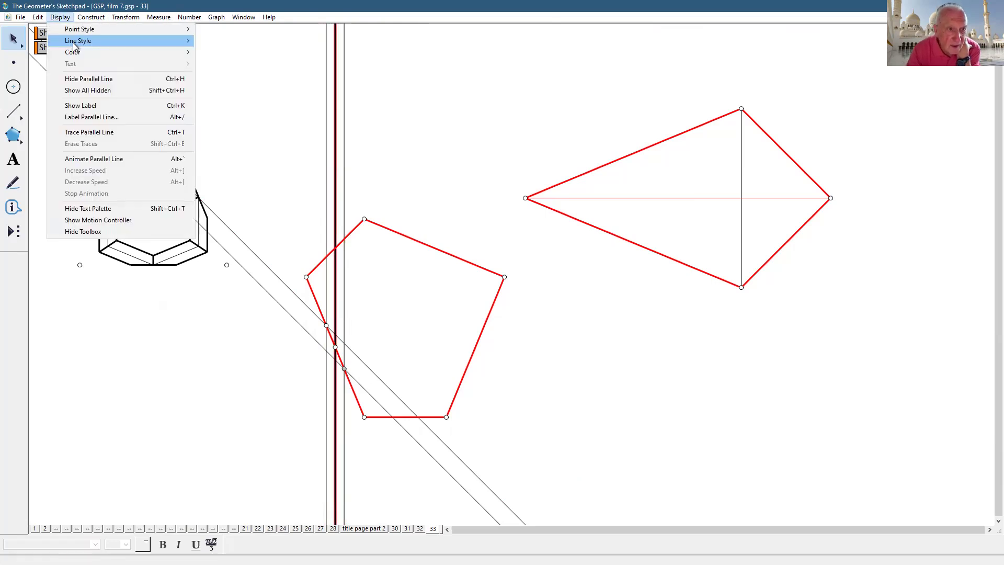
pyautogui.moveTo(73, 41)
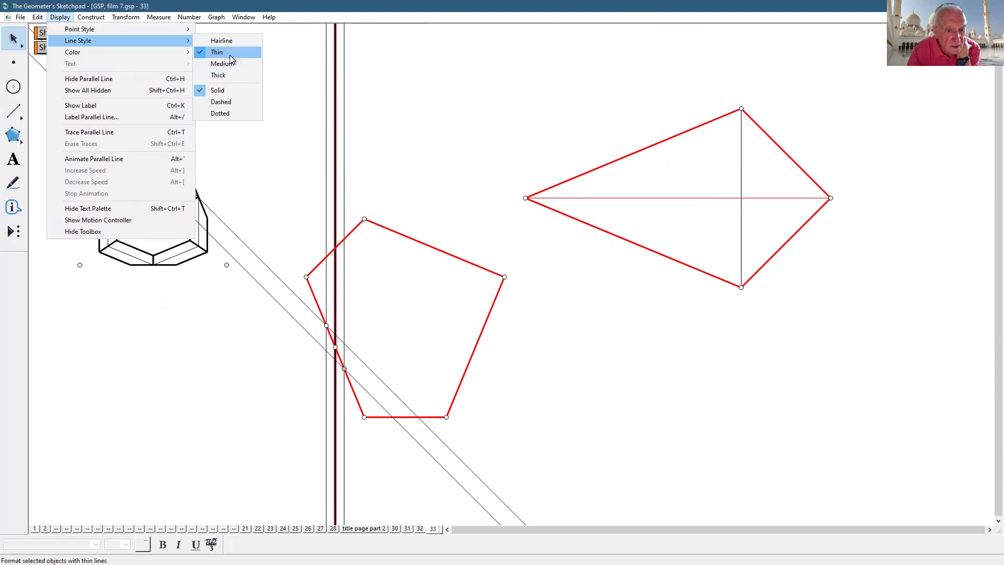
pyautogui.click(230, 53)
pyautogui.press('Escape')
# - Hide the extra vertical parallel line
pyautogui.click(337, 230)
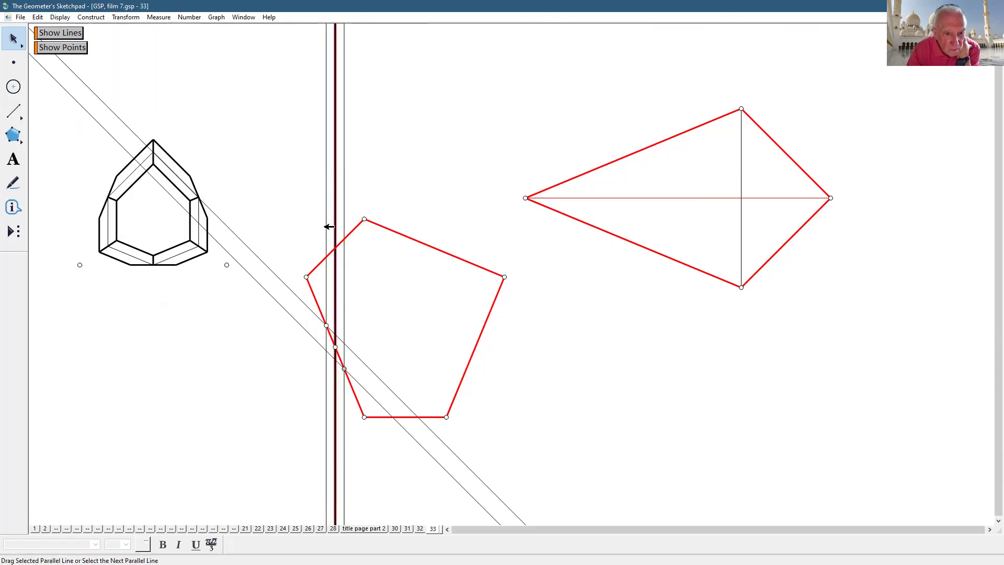
pyautogui.click(59, 18)
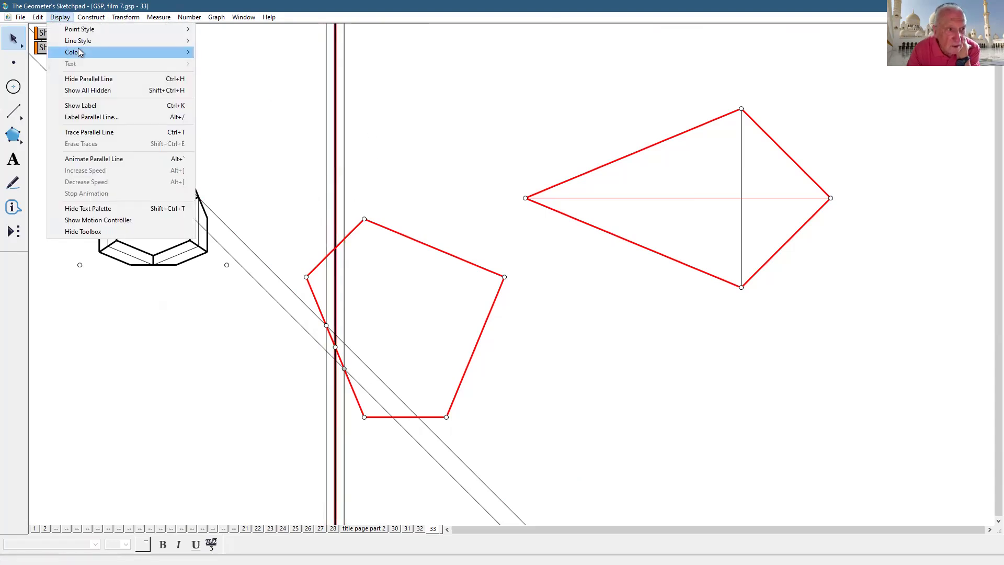
pyautogui.click(89, 79)
pyautogui.click(337, 192)
pyautogui.click(59, 18)
pyautogui.click(88, 79)
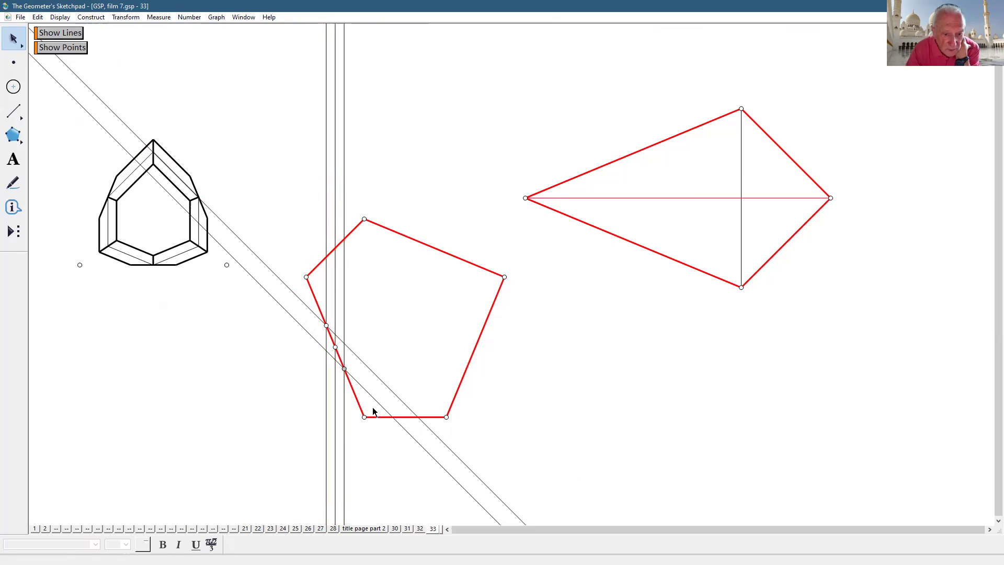
# - Construct a diagonal line through the left-edge point, parallel to the upper diagonal
pyautogui.click(336, 346)
pyautogui.click(365, 363)
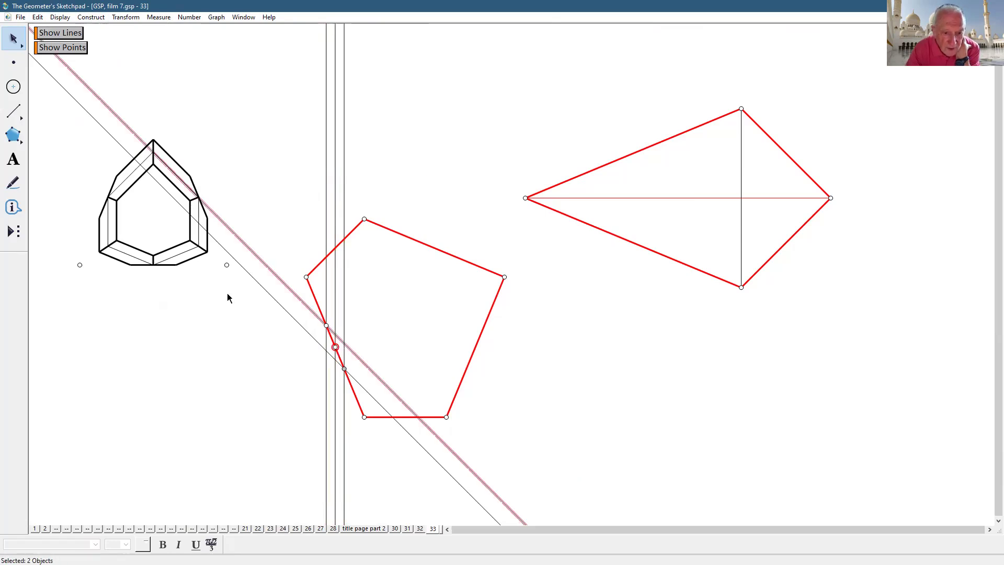
pyautogui.click(60, 18)
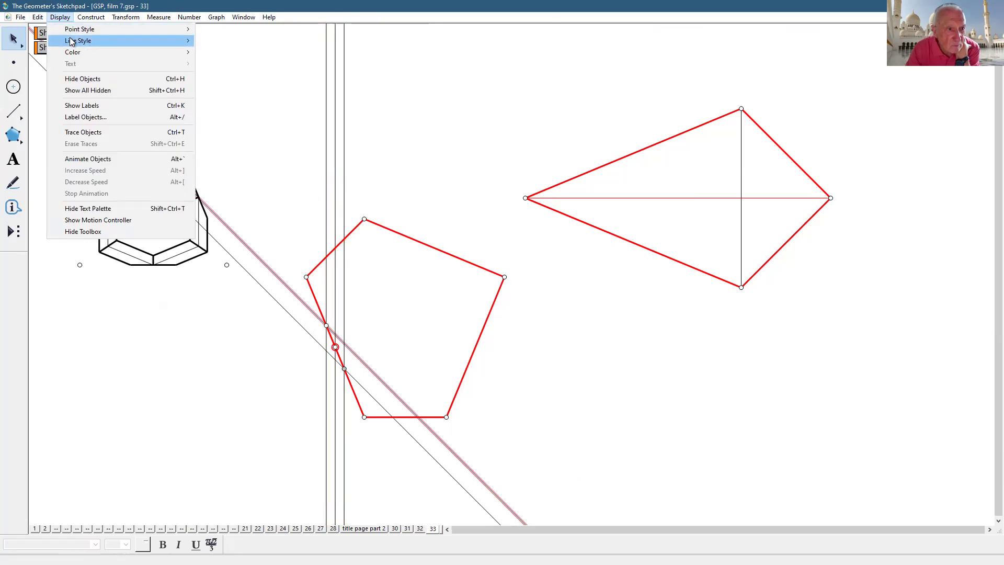
pyautogui.moveTo(72, 42)
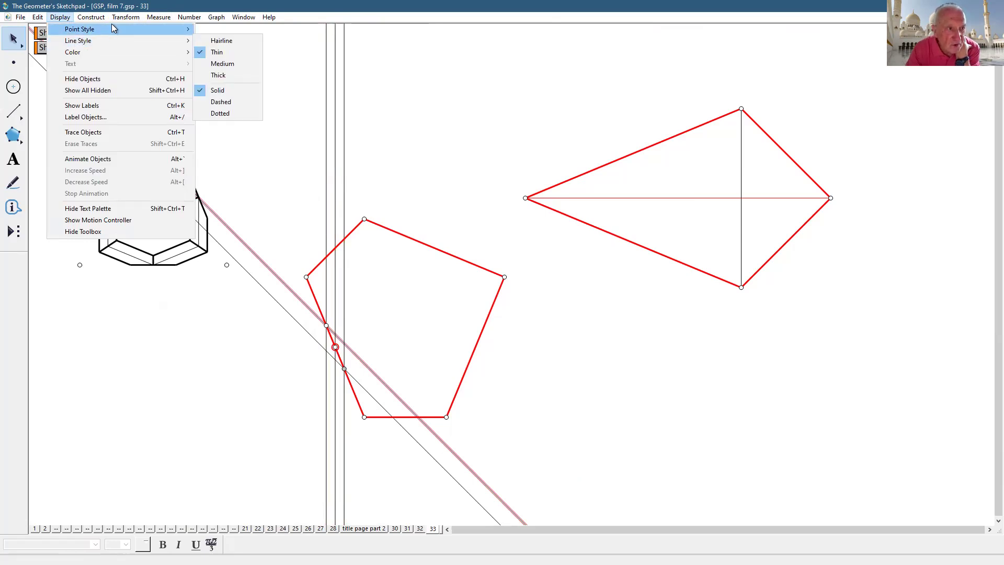
pyautogui.click(142, 103)
pyautogui.click(584, 313)
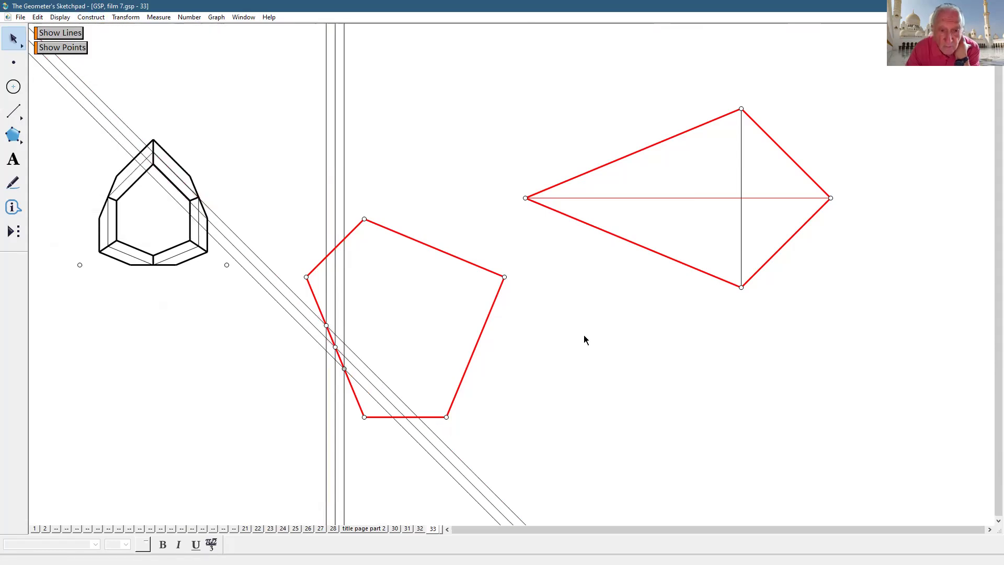
pyautogui.click(14, 230)
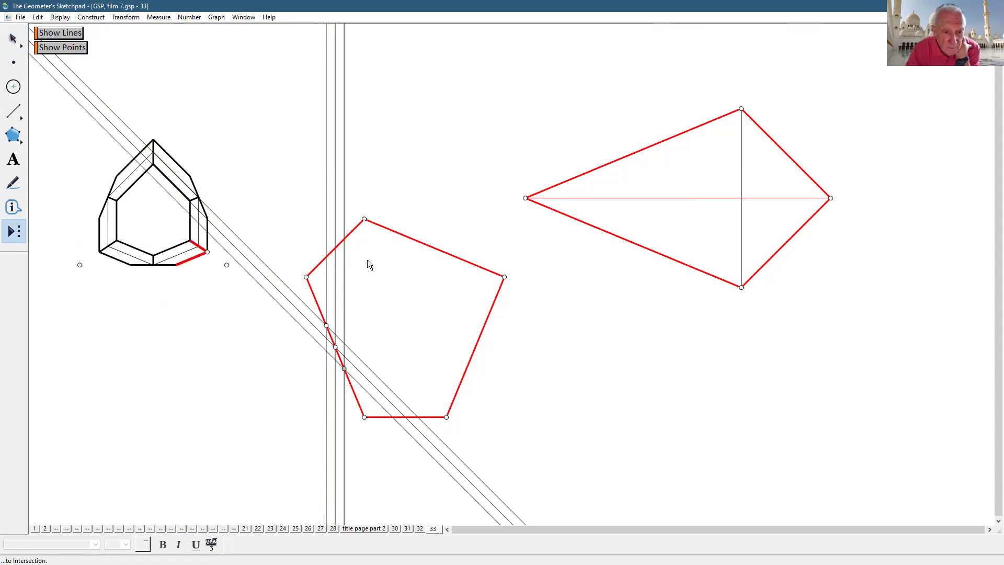
# - Apply the custom construction tool to the pentagon's top edge
pyautogui.click(505, 278)
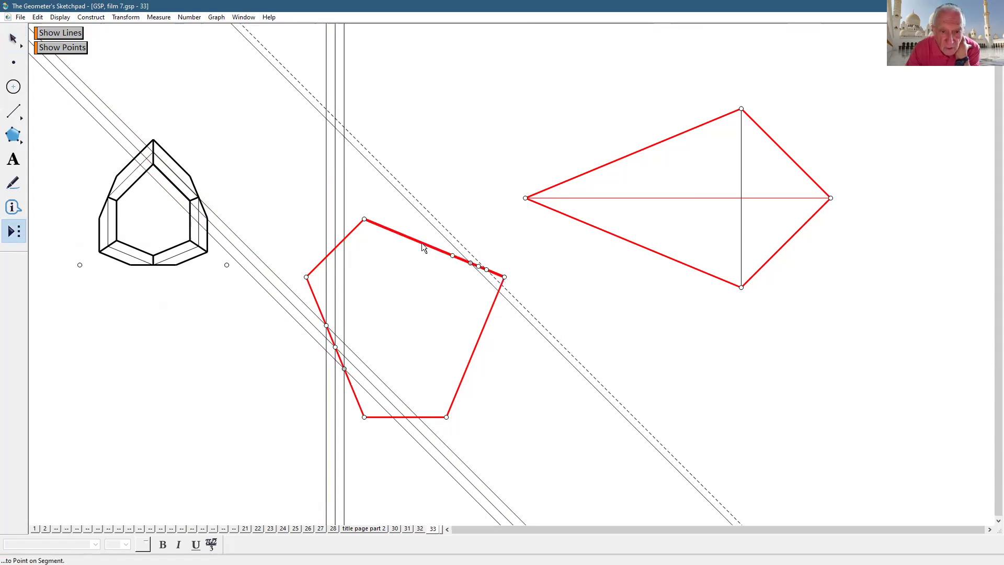
pyautogui.click(364, 218)
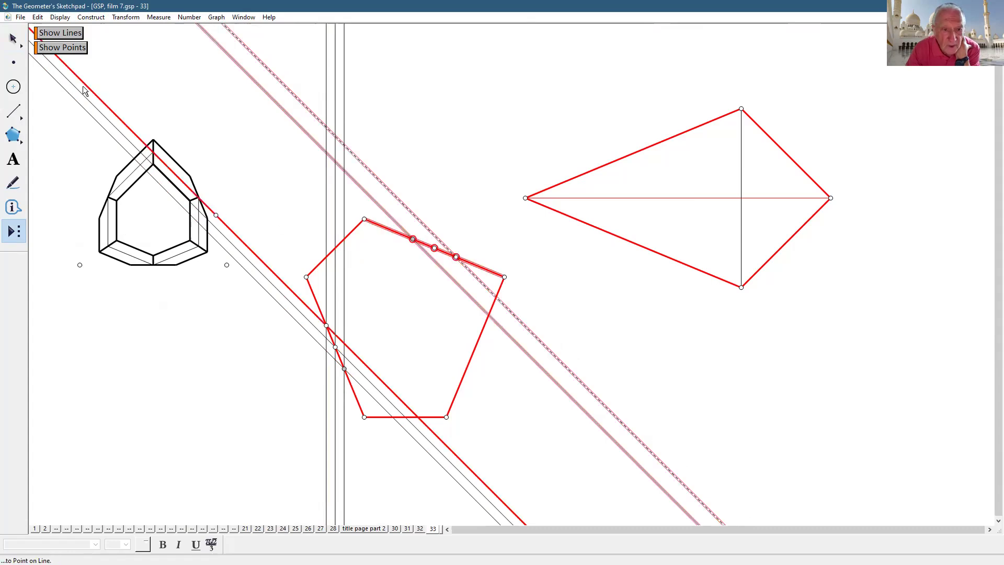
pyautogui.press('Escape')
pyautogui.click(637, 308)
# - Construct a line through the top edge's midpoint parallel to the dashed line
pyautogui.click(434, 247)
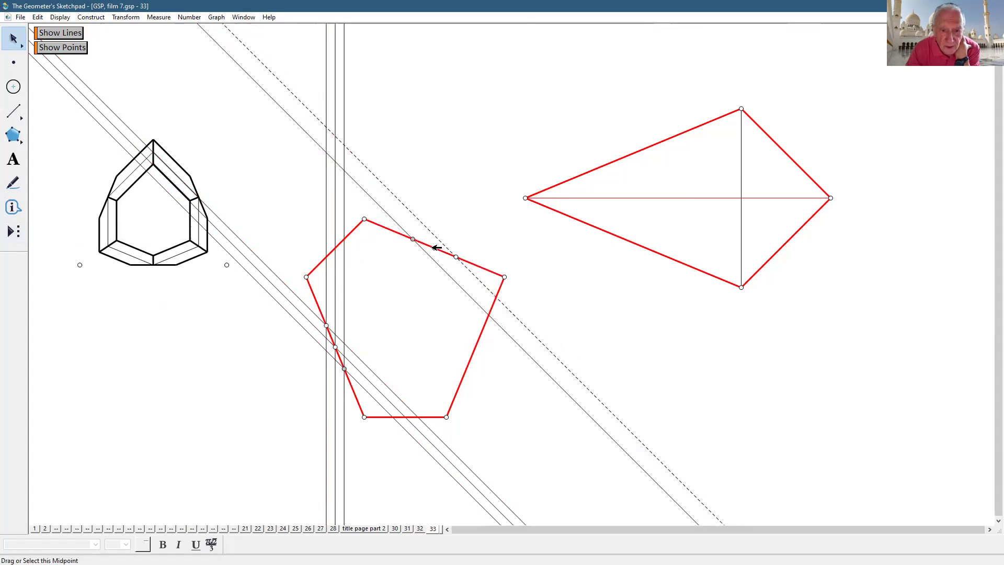
pyautogui.keyDown('shift'); pyautogui.click(474, 271); pyautogui.keyUp('shift')
pyautogui.click(91, 17)
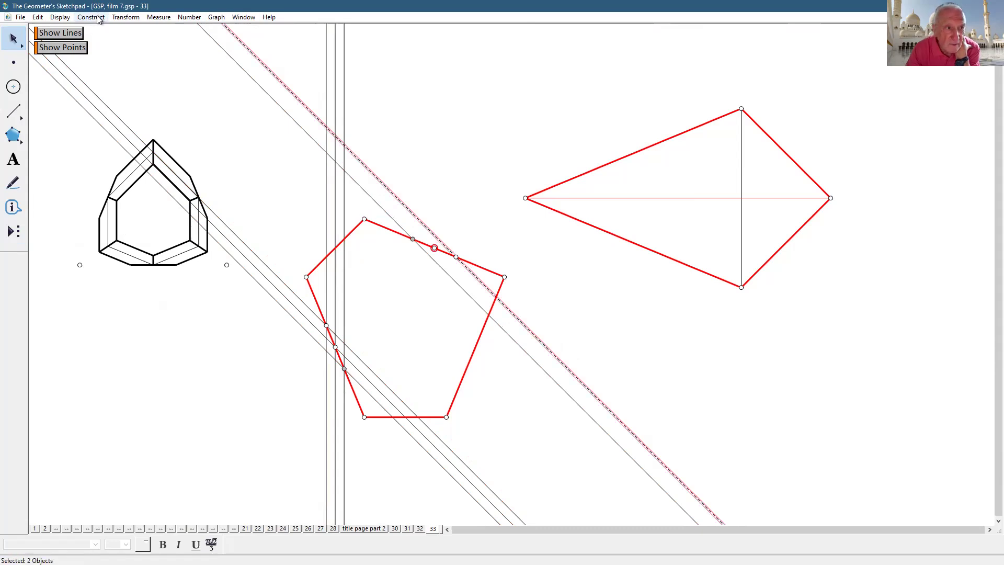
pyautogui.click(120, 102)
pyautogui.click(730, 358)
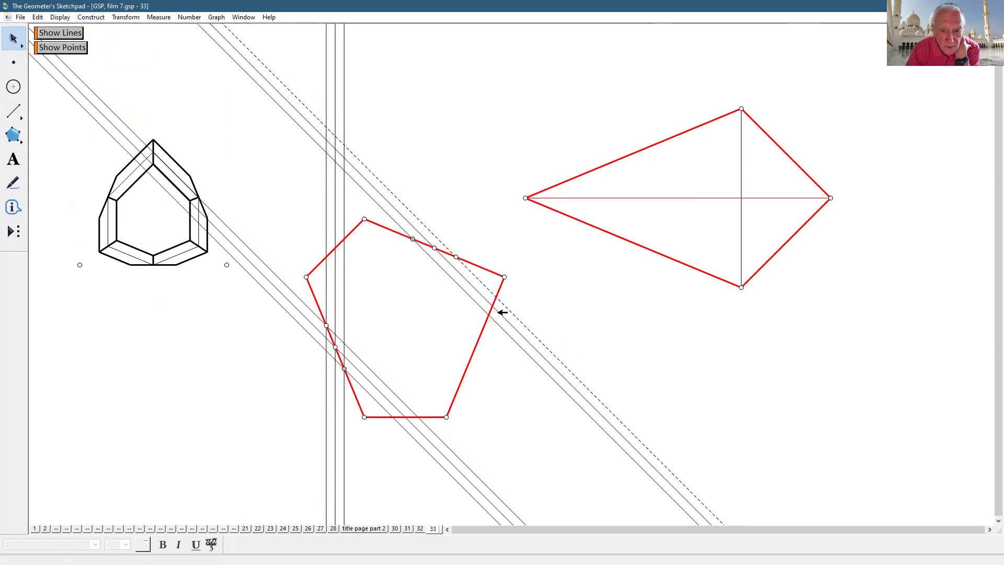
# - Mark the upper edge as mirror and test two reflections of the lines, undoing both
pyautogui.doubleClick(490, 270)
pyautogui.moveTo(573, 325); pyautogui.dragTo(293, 253)
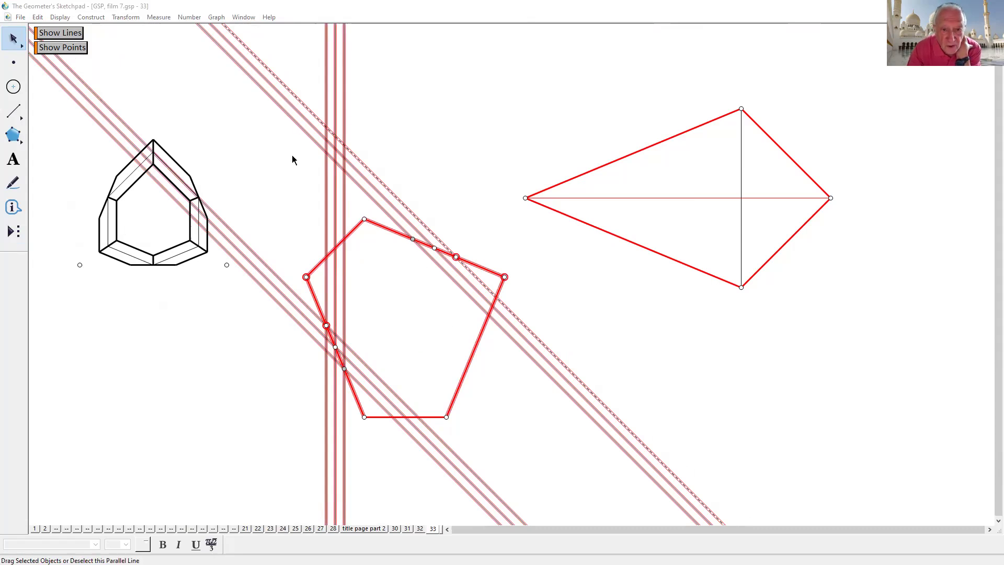
pyautogui.click(125, 17)
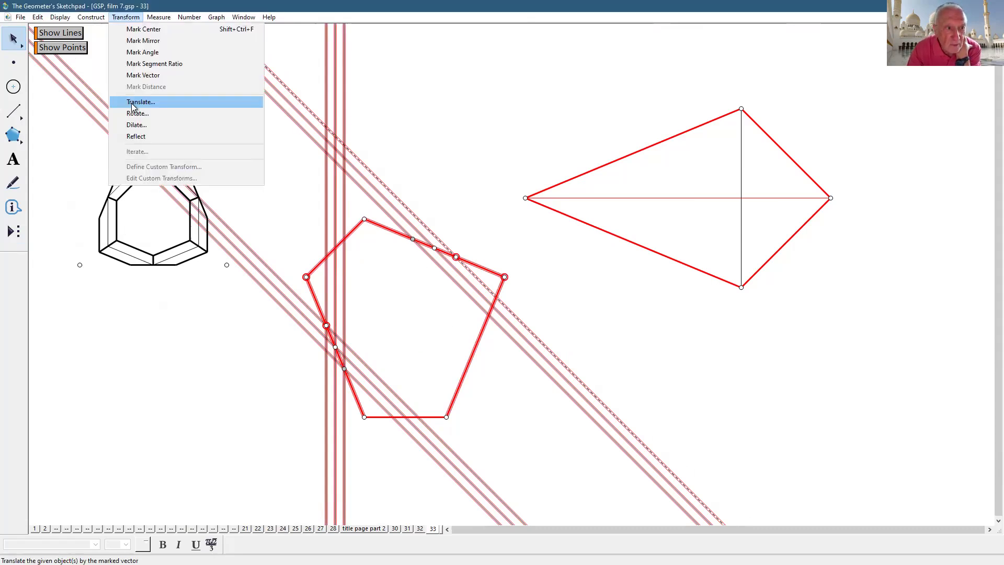
pyautogui.click(131, 137)
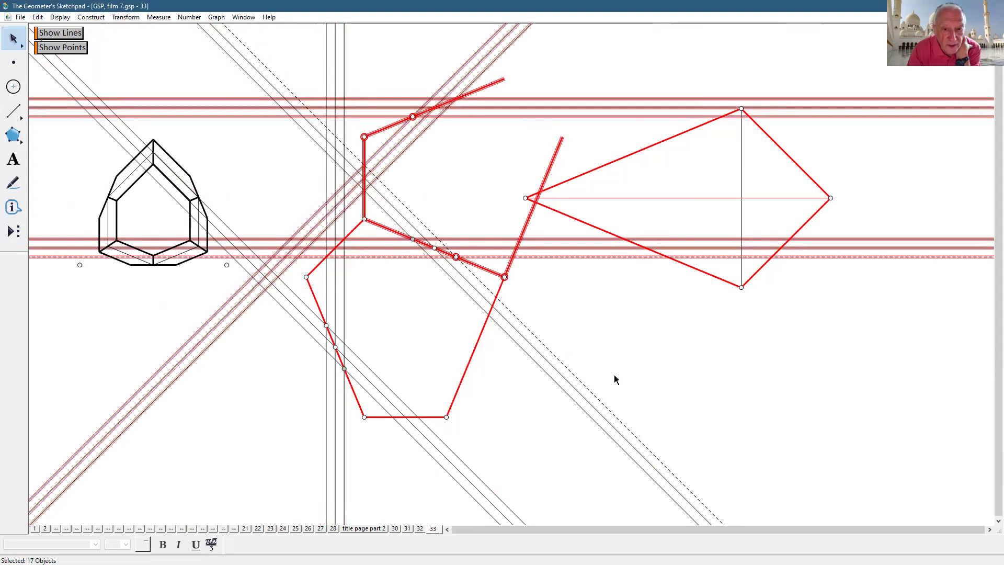
pyautogui.hotkey('ctrl', 'z')
pyautogui.click(642, 376)
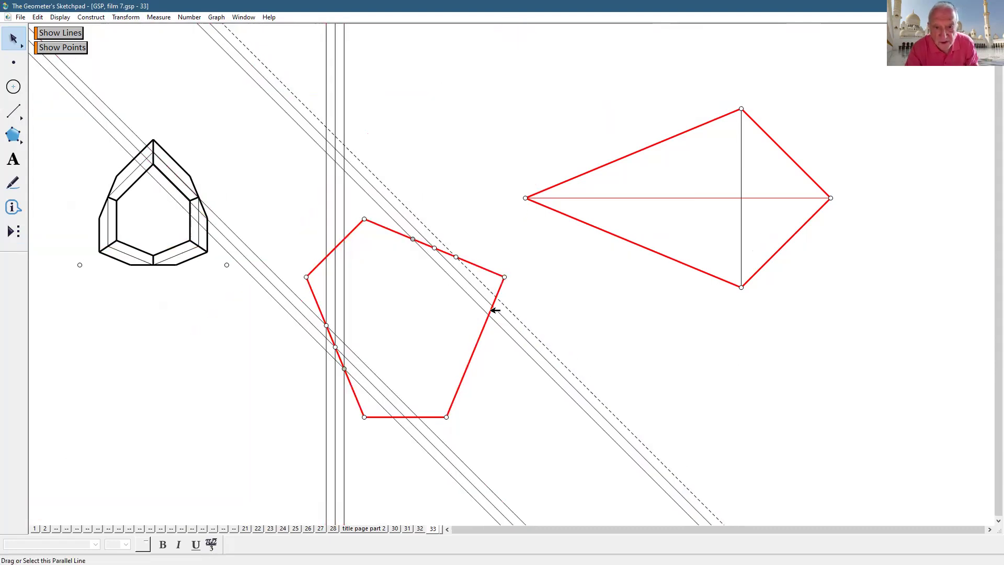
pyautogui.moveTo(562, 315); pyautogui.dragTo(549, 399)
pyautogui.click(126, 18)
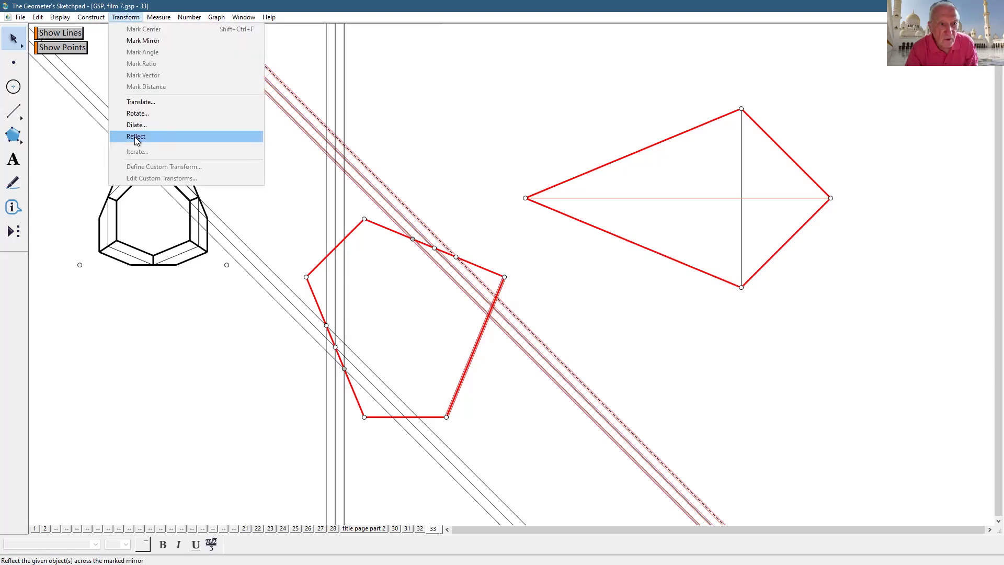
pyautogui.click(136, 137)
pyautogui.hotkey('ctrl', 'z')
pyautogui.click(610, 334)
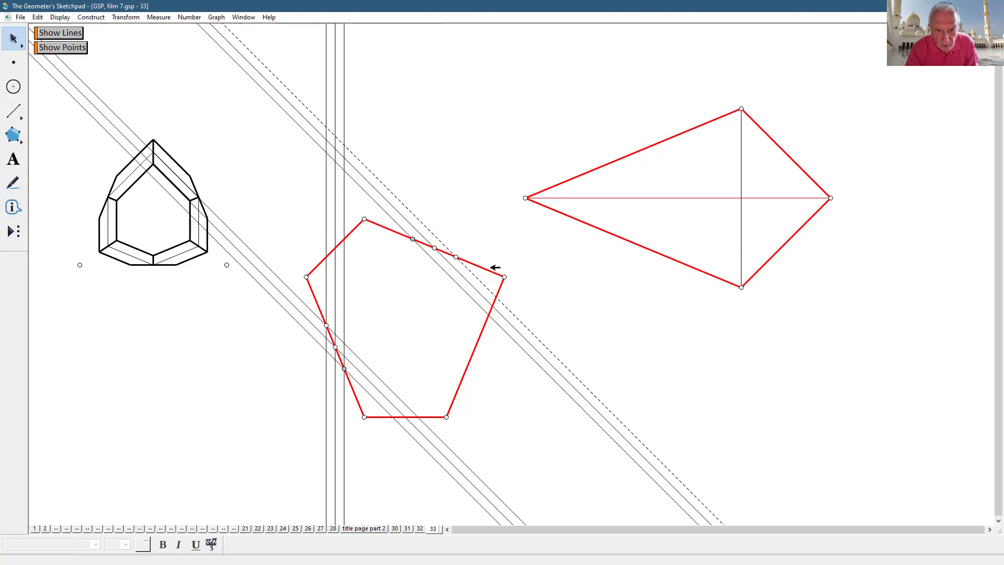
# - Reflect the three diagonal lines across the pentagon's upper edge into horizontal lines
pyautogui.click(494, 267)
pyautogui.click(565, 314)
pyautogui.moveTo(566, 314); pyautogui.dragTo(539, 402)
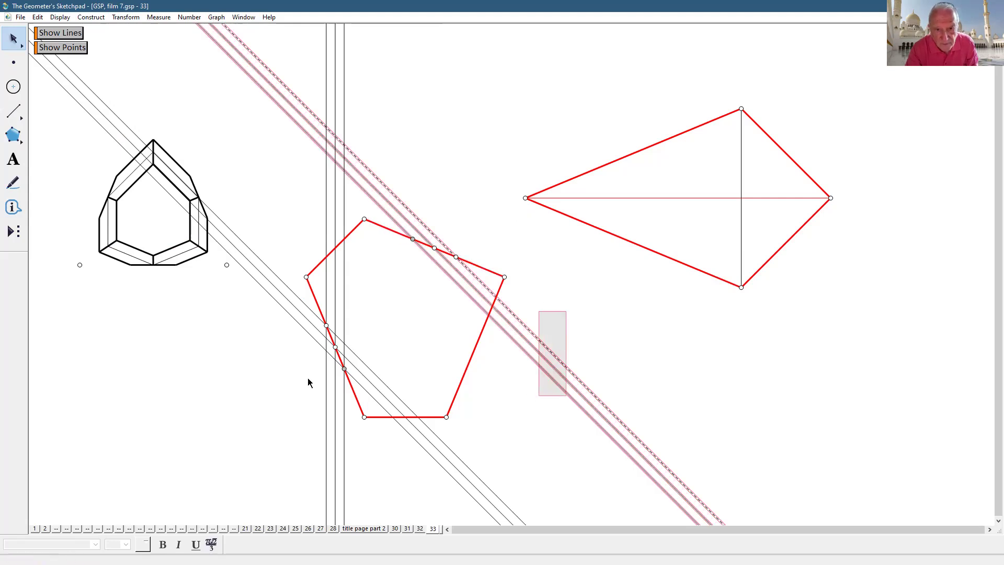
pyautogui.click(124, 17)
pyautogui.click(126, 134)
pyautogui.click(629, 342)
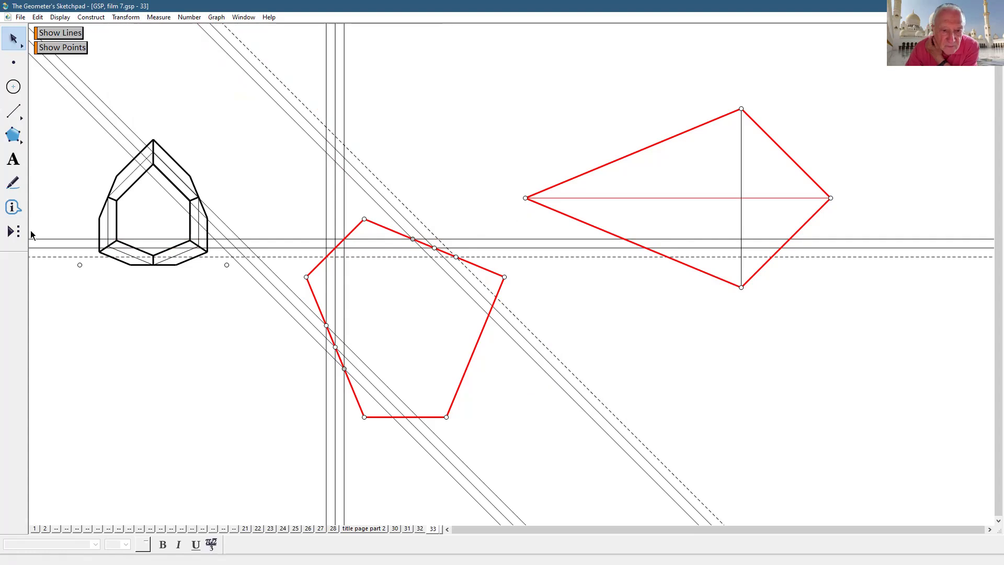
pyautogui.click(14, 110)
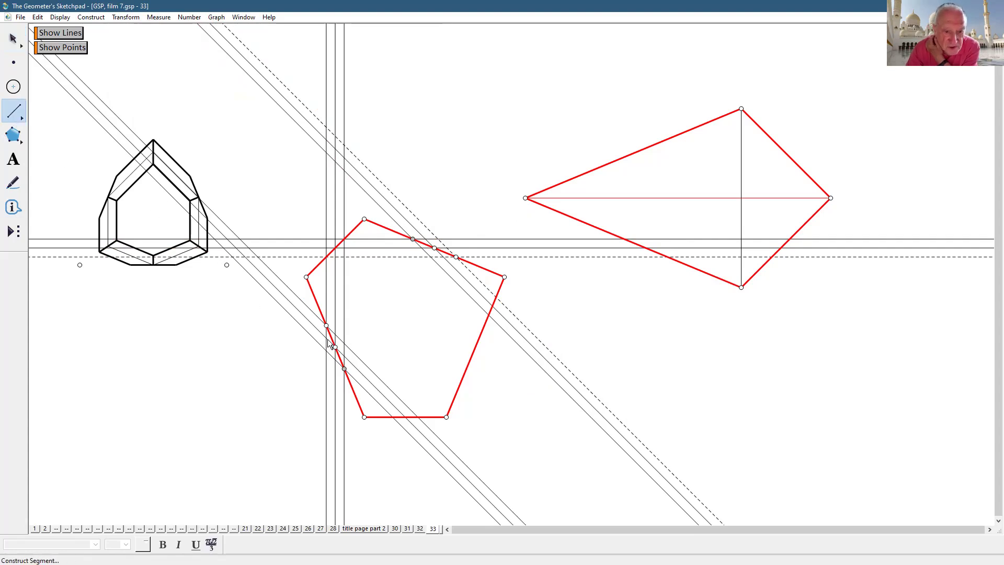
# - Draw a segment from the pentagon's left edge to its right vertex and mark it as mirror
pyautogui.moveTo(334, 346); pyautogui.dragTo(503, 278)
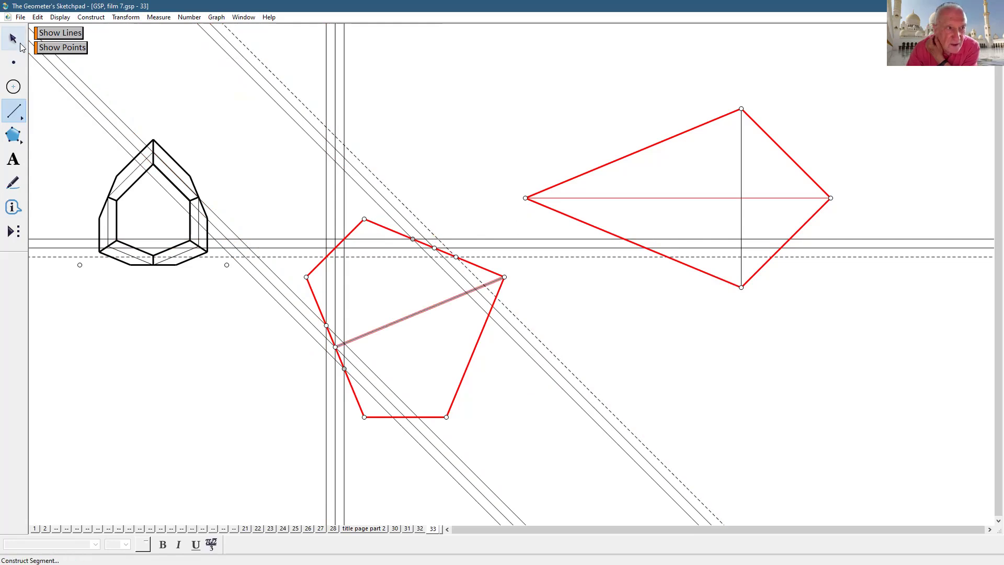
pyautogui.click(13, 38)
pyautogui.click(665, 392)
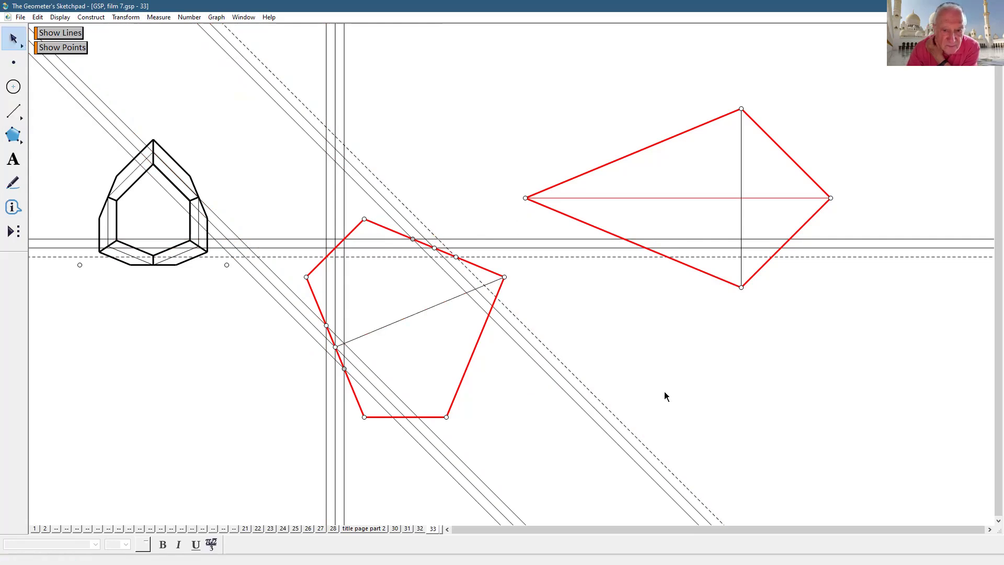
pyautogui.click(437, 305)
pyautogui.click(558, 323)
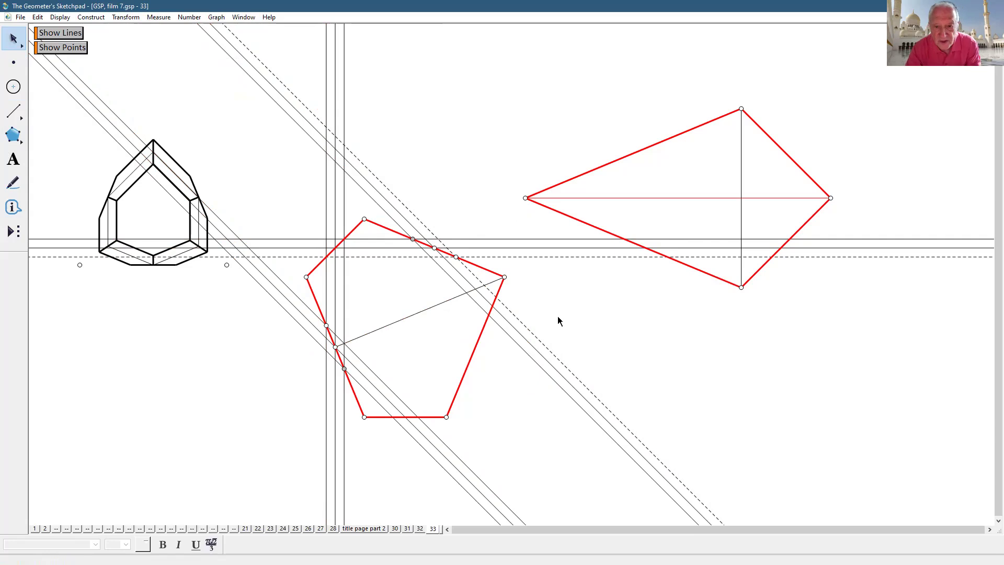
# - Reflect the three diagonal and three horizontal lines across the segment
pyautogui.moveTo(559, 314); pyautogui.dragTo(558, 436)
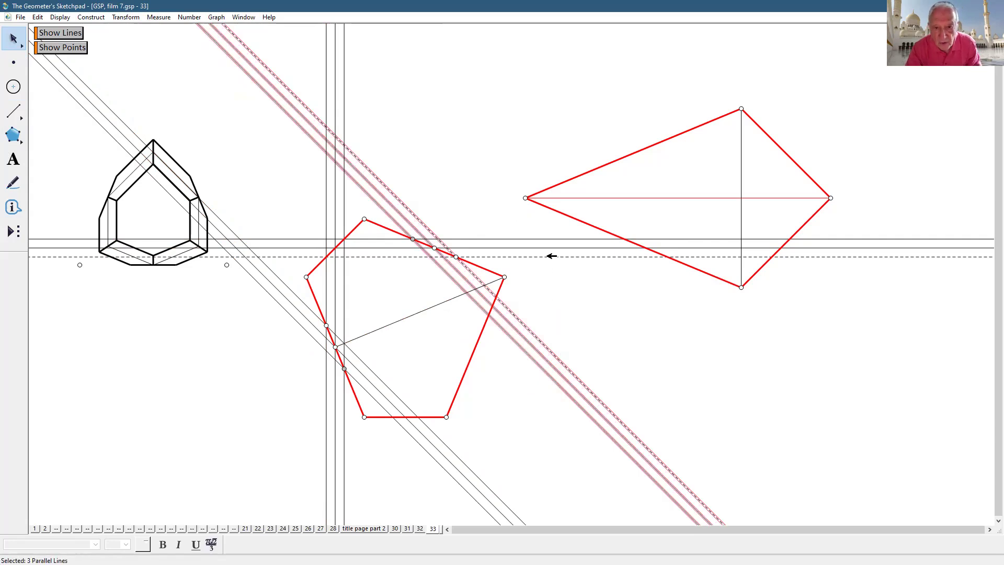
pyautogui.moveTo(548, 233); pyautogui.dragTo(560, 271)
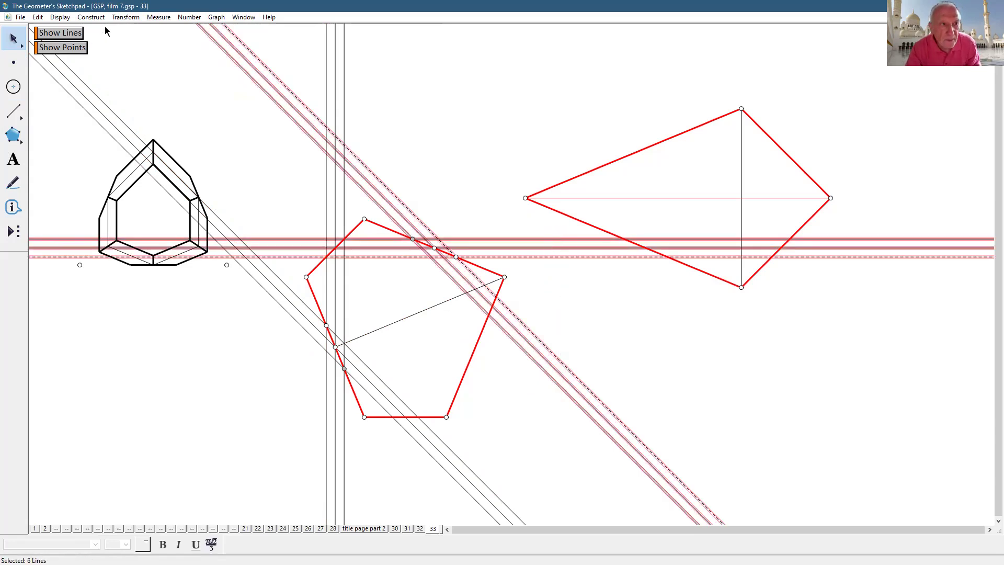
pyautogui.click(156, 136)
pyautogui.click(739, 398)
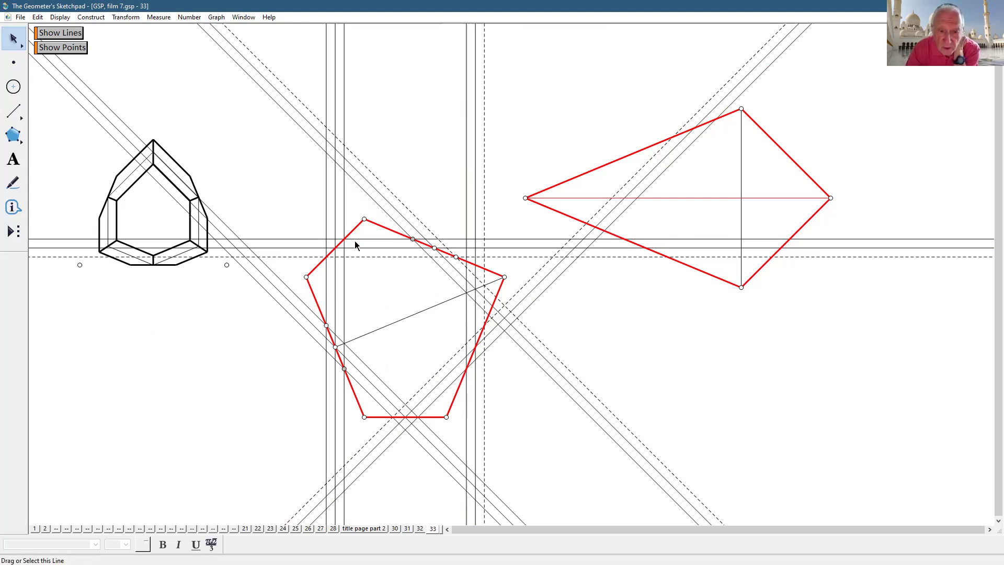
pyautogui.moveTo(299, 182); pyautogui.dragTo(529, 442)
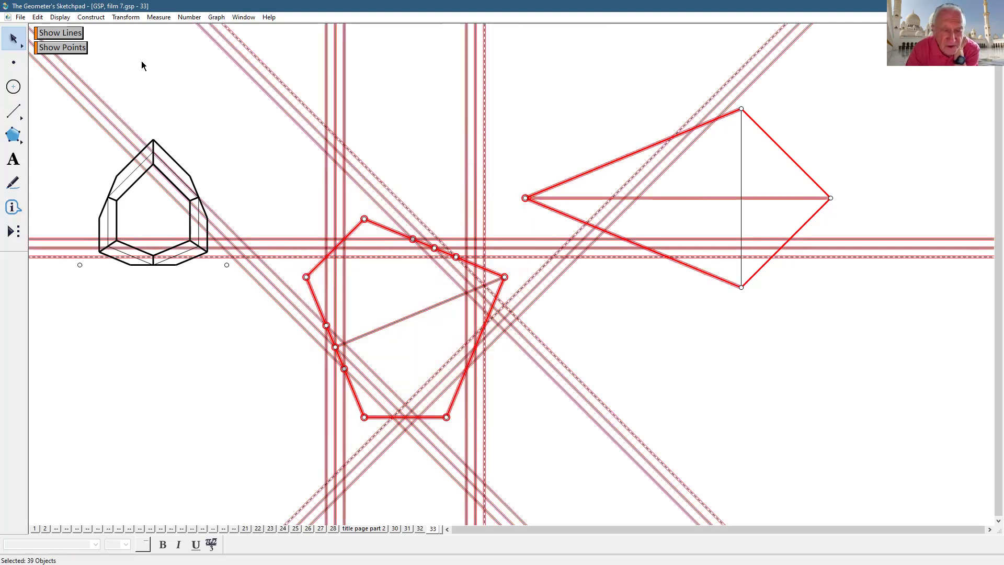
# - Make all construction lines solid and add a point where the vertical line crosses the upper-left edge
pyautogui.click(52, 17)
pyautogui.moveTo(79, 41)
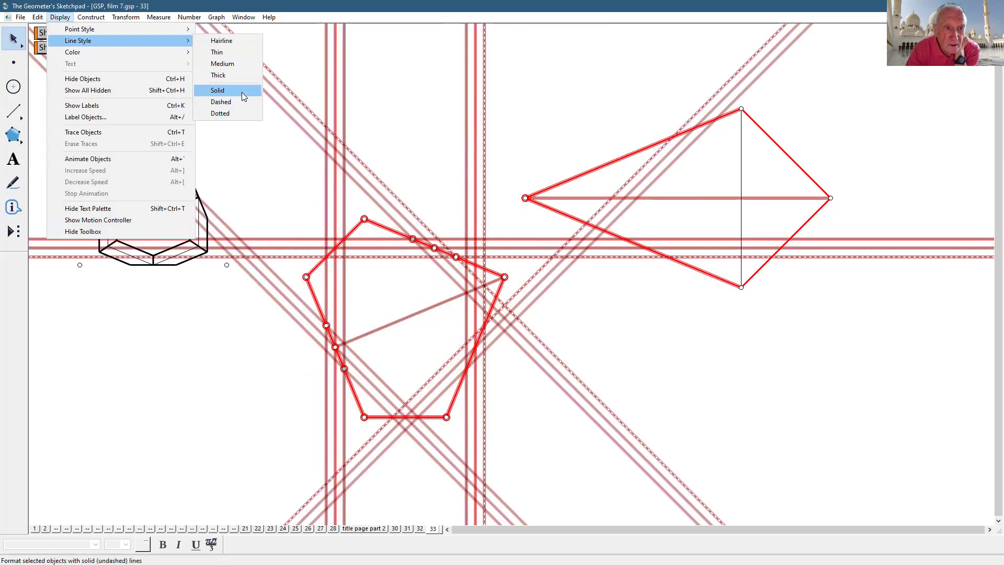
pyautogui.click(250, 98)
pyautogui.click(638, 385)
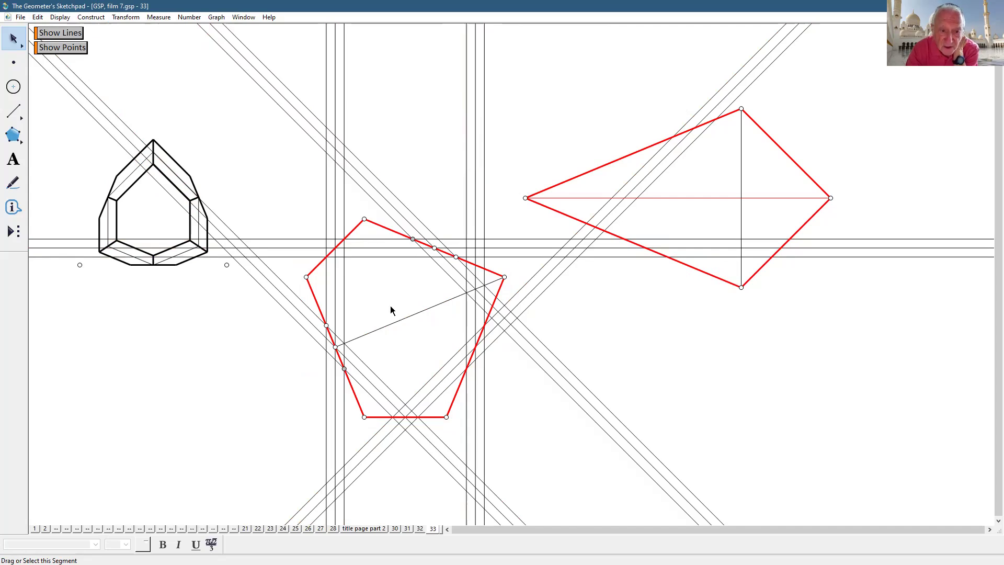
pyautogui.click(335, 248)
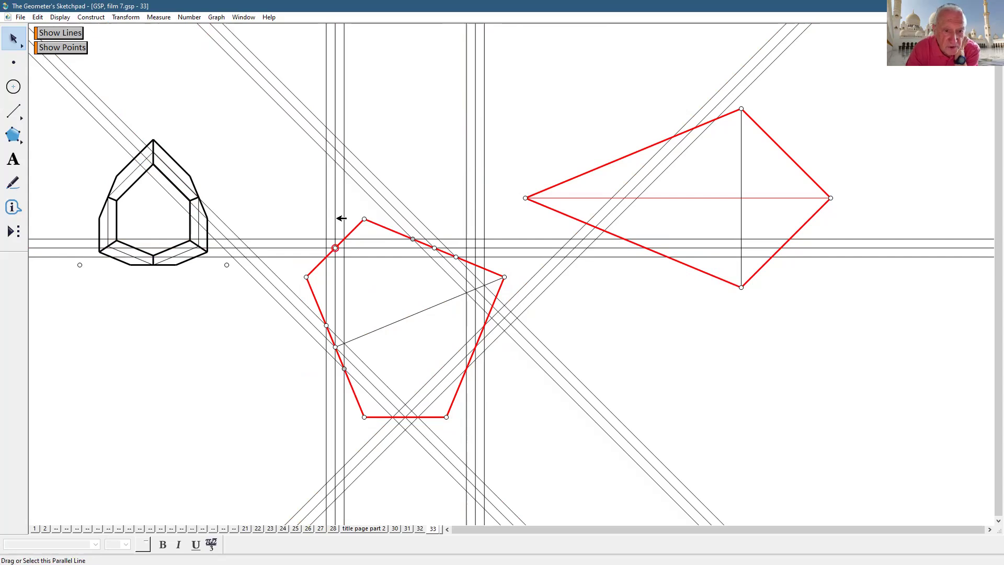
# - Construct a perpendicular to the upper-left edge and mark its crossing with the diagonal as centre
pyautogui.click(357, 228)
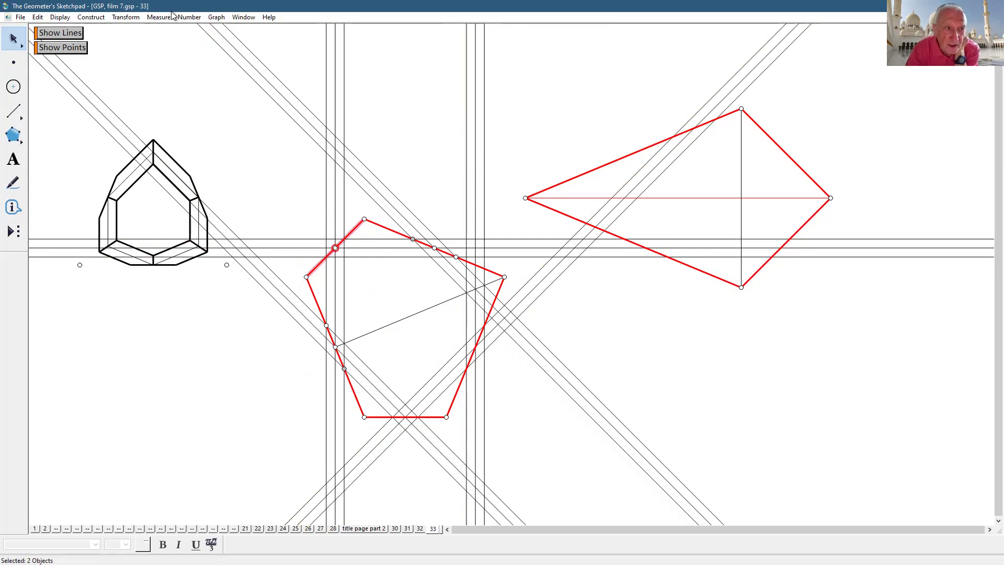
pyautogui.click(90, 17)
pyautogui.click(119, 112)
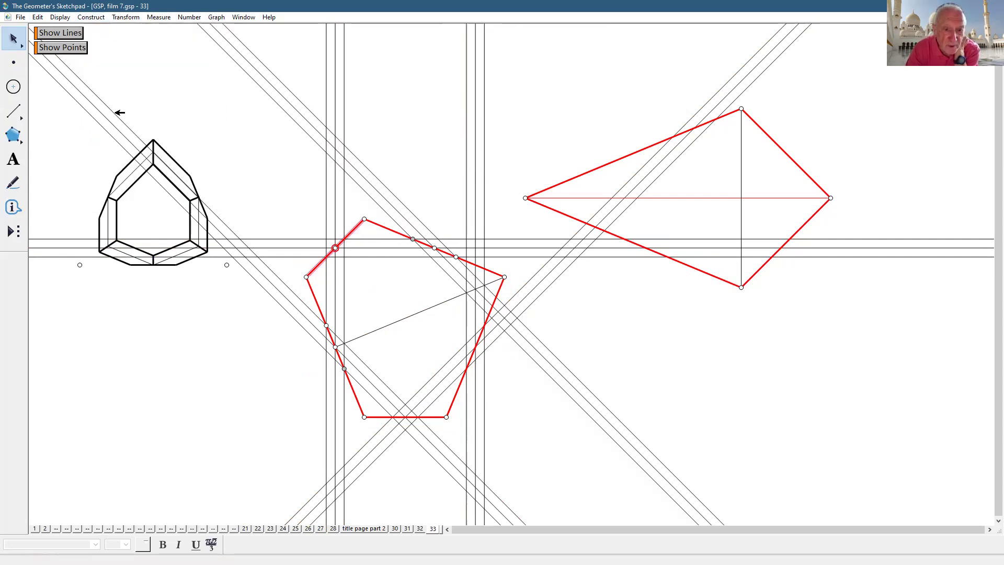
pyautogui.click(709, 374)
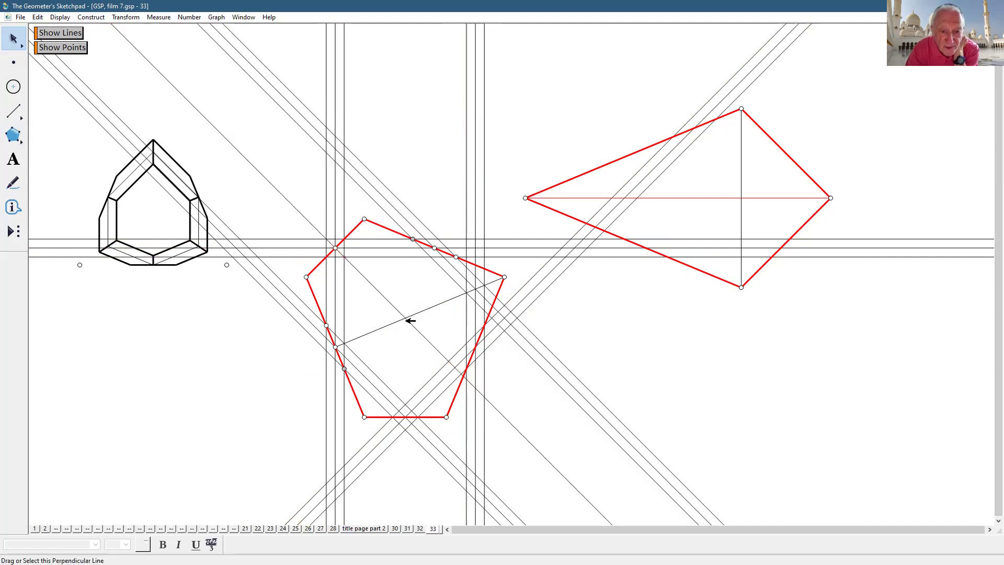
pyautogui.click(406, 318)
pyautogui.click(689, 375)
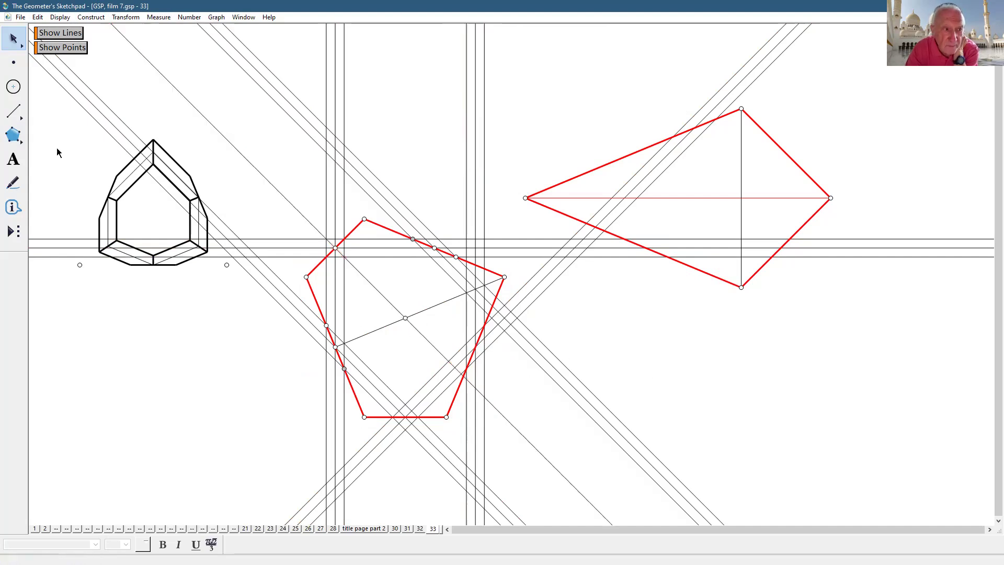
# - Draw a circle from that centre through the left-edge point
pyautogui.click(14, 86)
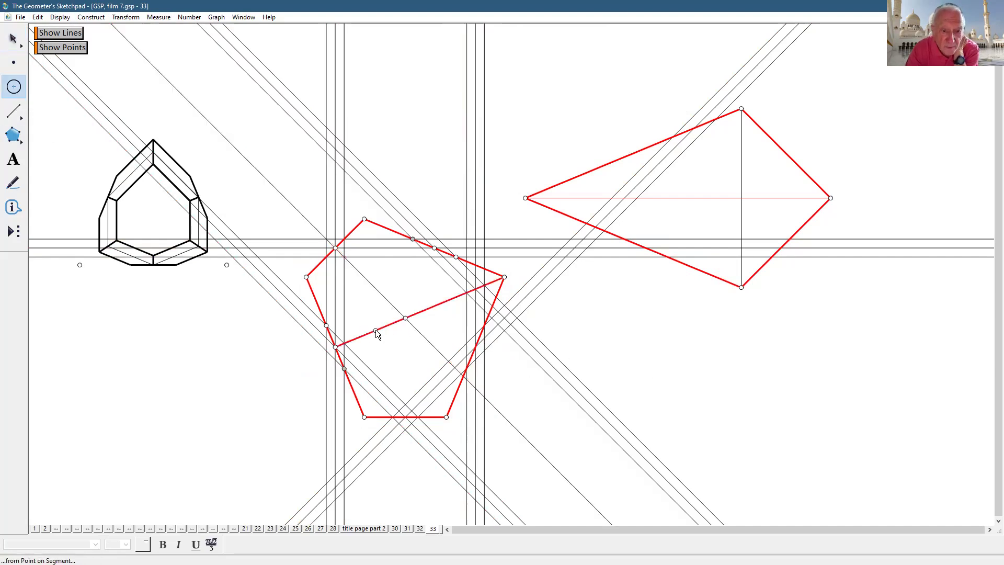
pyautogui.click(405, 318)
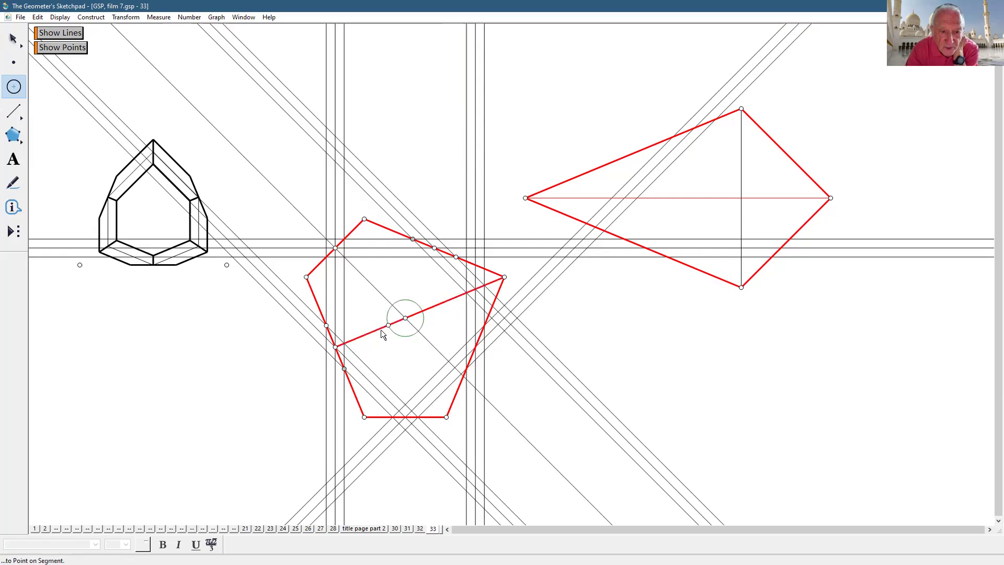
pyautogui.click(335, 346)
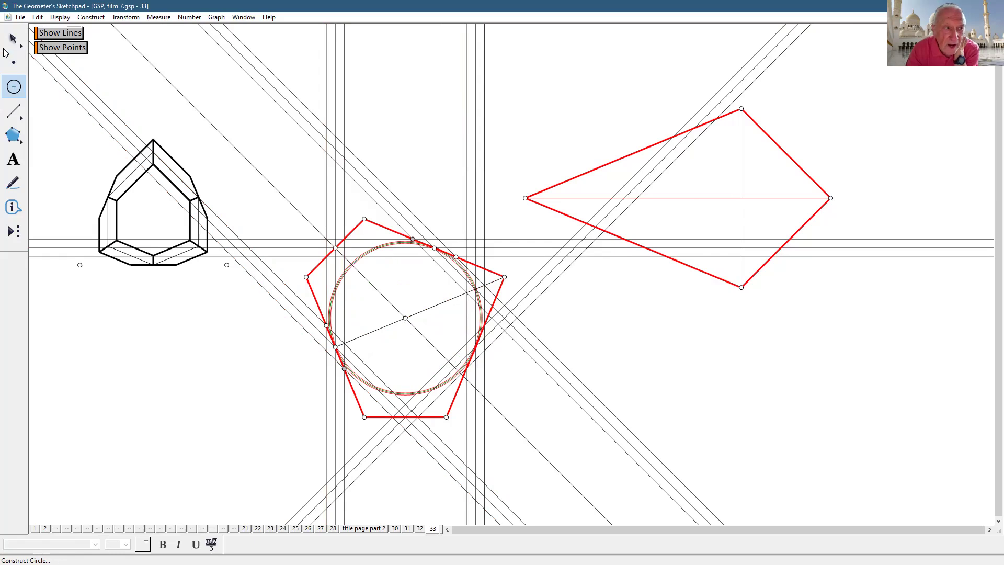
pyautogui.press('Escape')
pyautogui.press('Escape')
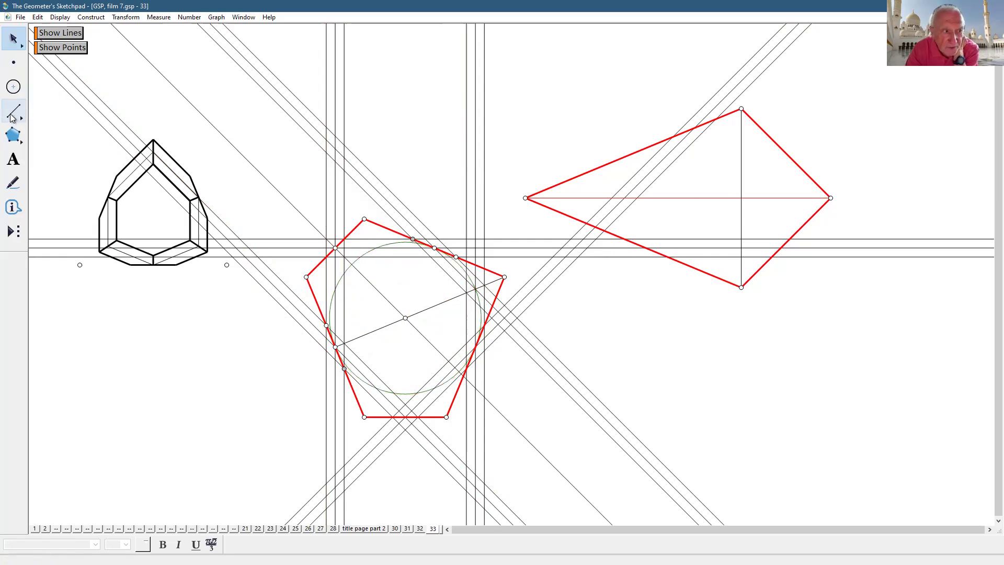
# - Draw the top and upper-left ring segments, making the upper-left one thick
pyautogui.moveTo(11, 113); pyautogui.dragTo(33, 111)
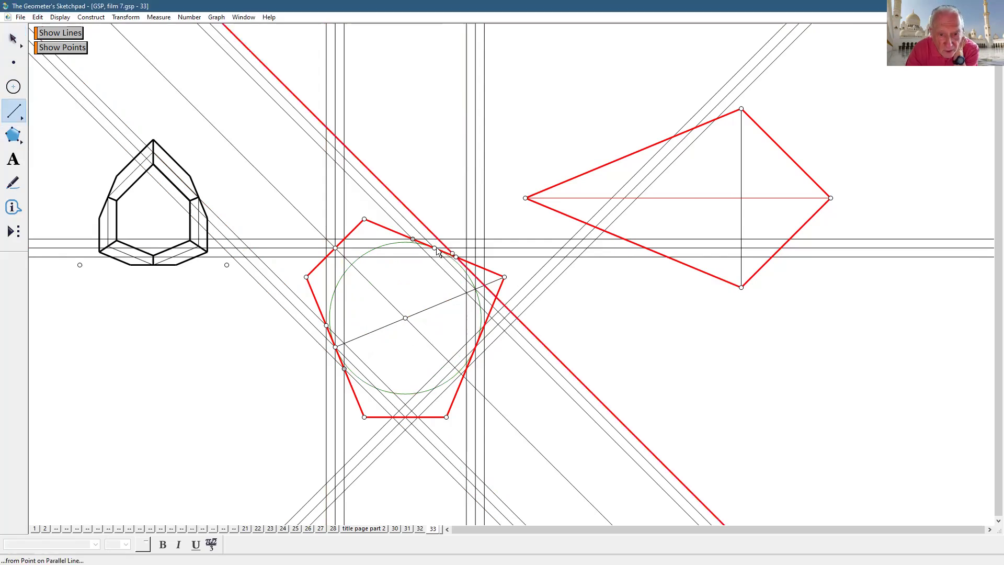
pyautogui.click(434, 247)
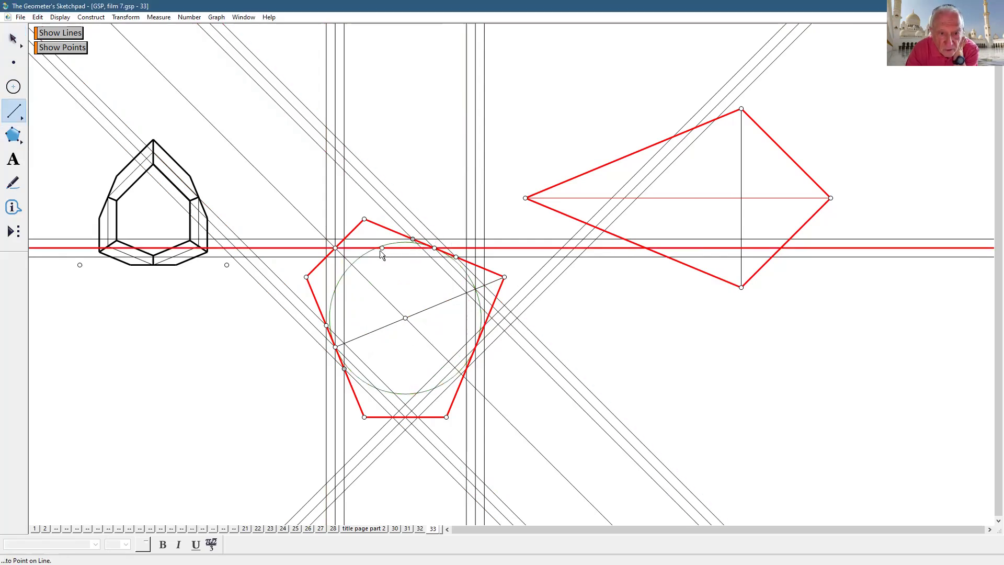
pyautogui.click(376, 249)
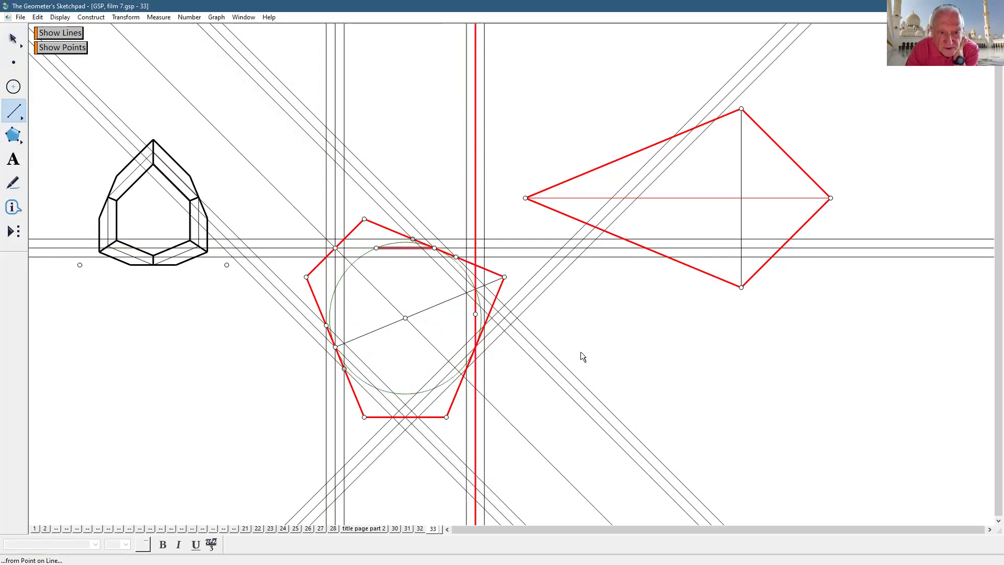
pyautogui.click(376, 248)
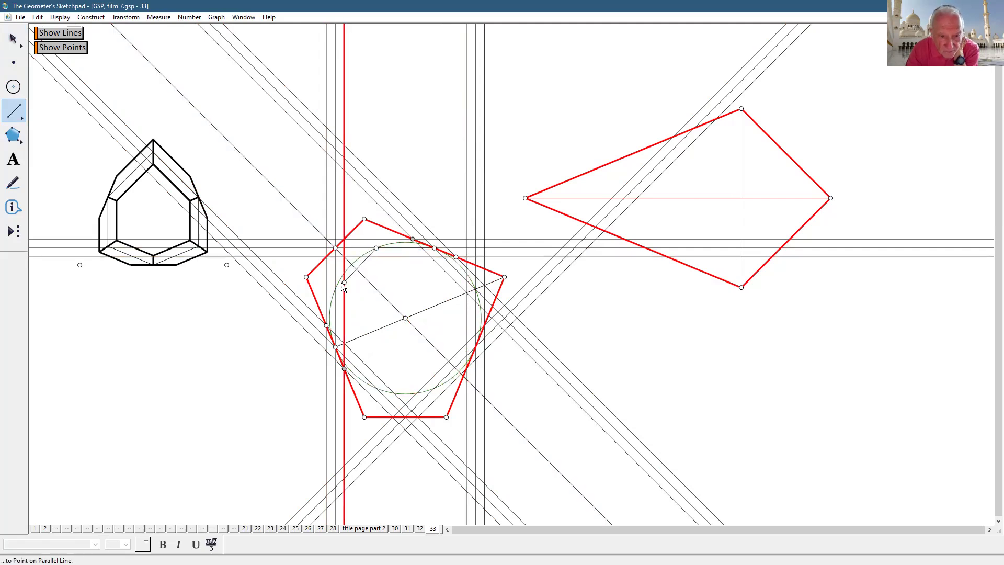
pyautogui.click(335, 288)
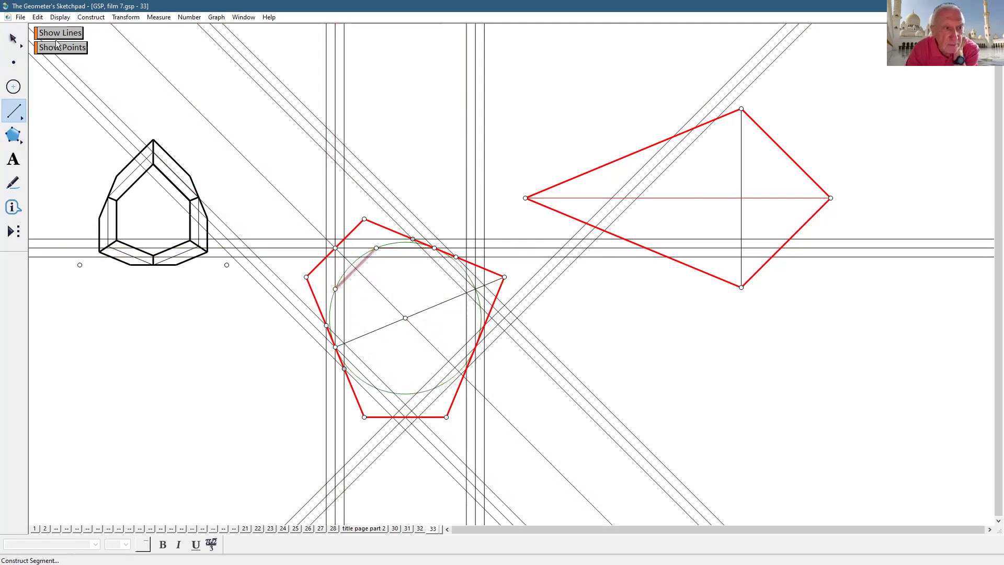
pyautogui.click(58, 19)
pyautogui.moveTo(83, 39)
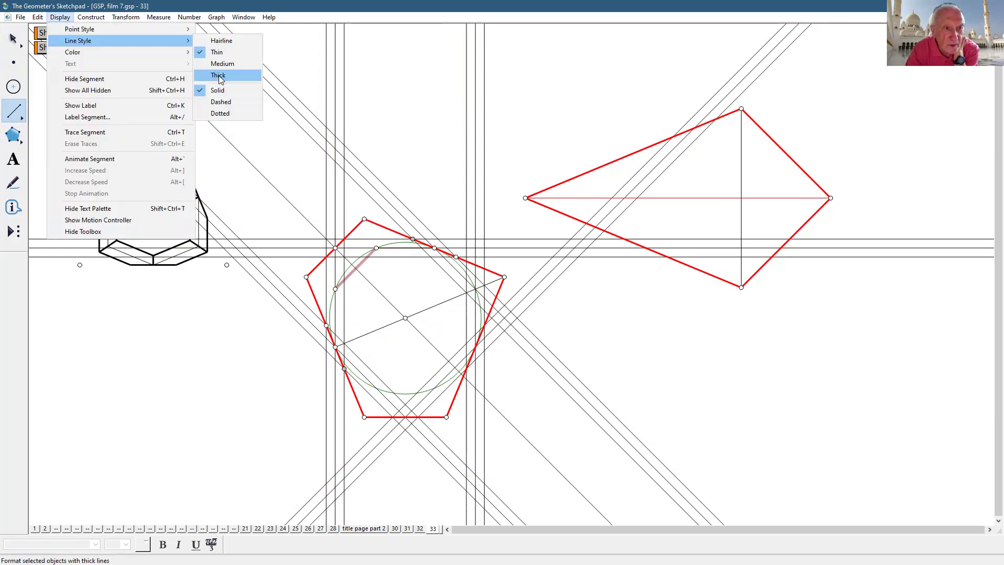
pyautogui.click(225, 61)
# - Draw the left ring segment down the vertical line and make the top segment thick
pyautogui.click(334, 289)
pyautogui.click(338, 313)
pyautogui.click(335, 347)
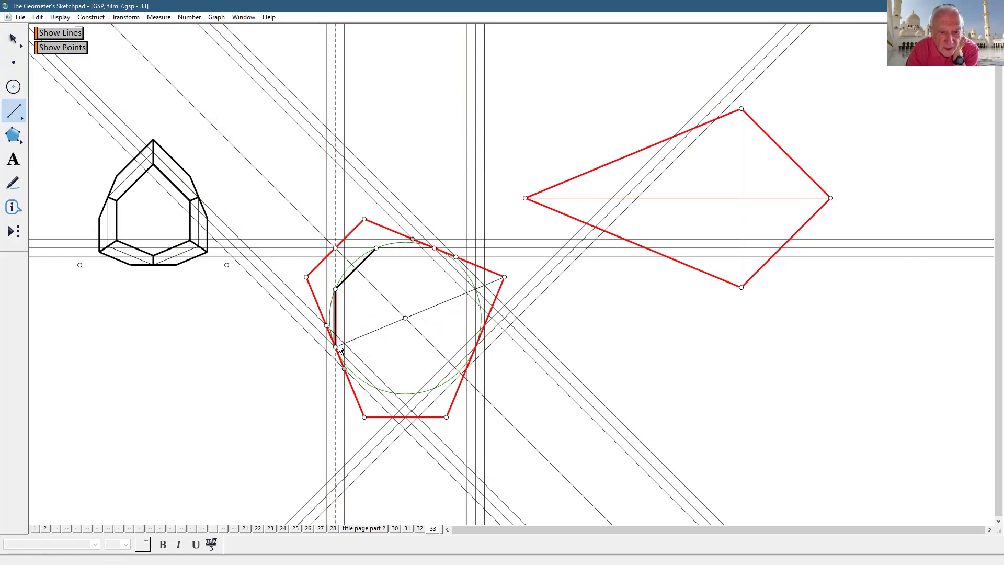
pyautogui.click(434, 249)
pyautogui.press('Escape')
pyautogui.press('Escape')
pyautogui.press('Escape')
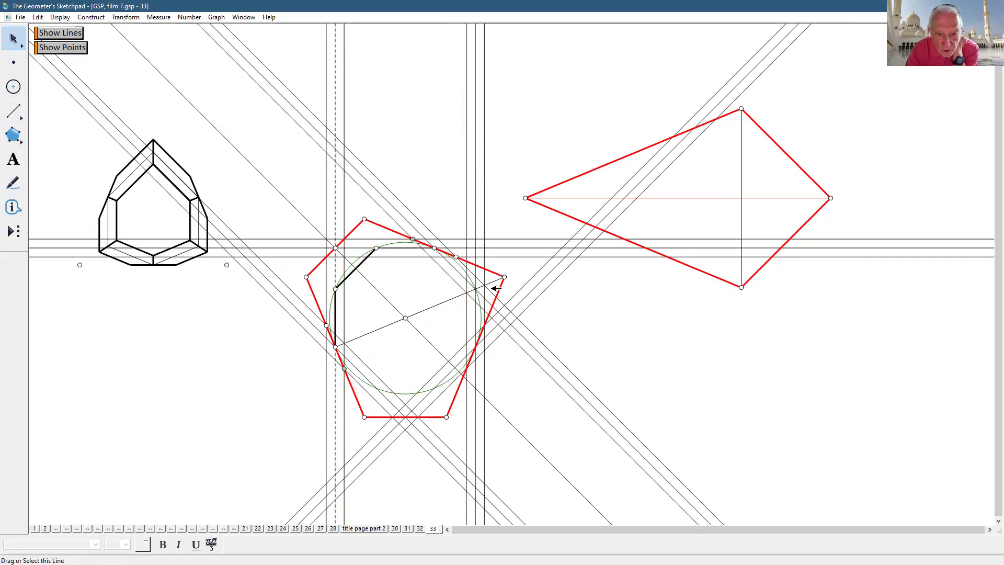
pyautogui.click(417, 248)
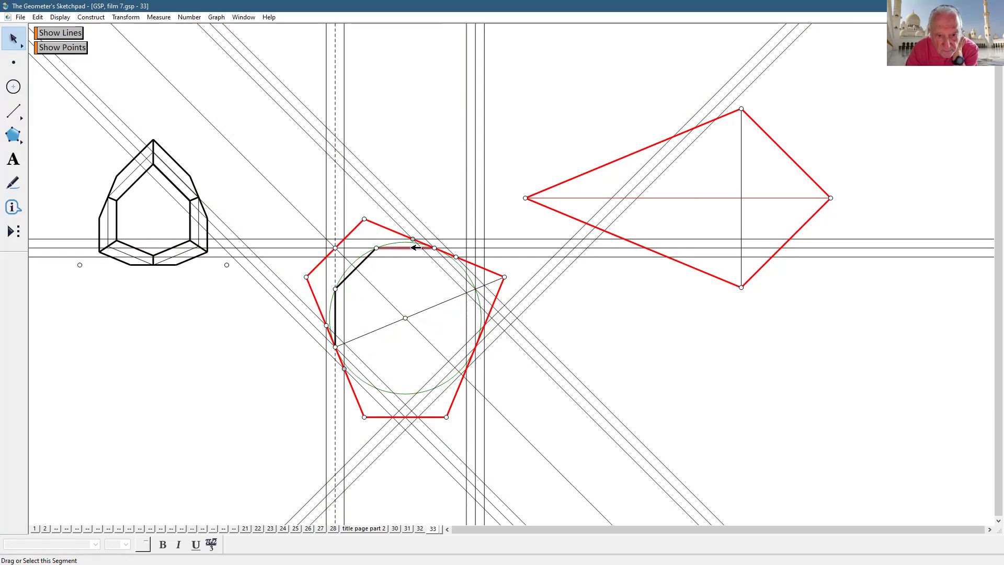
pyautogui.click(61, 18)
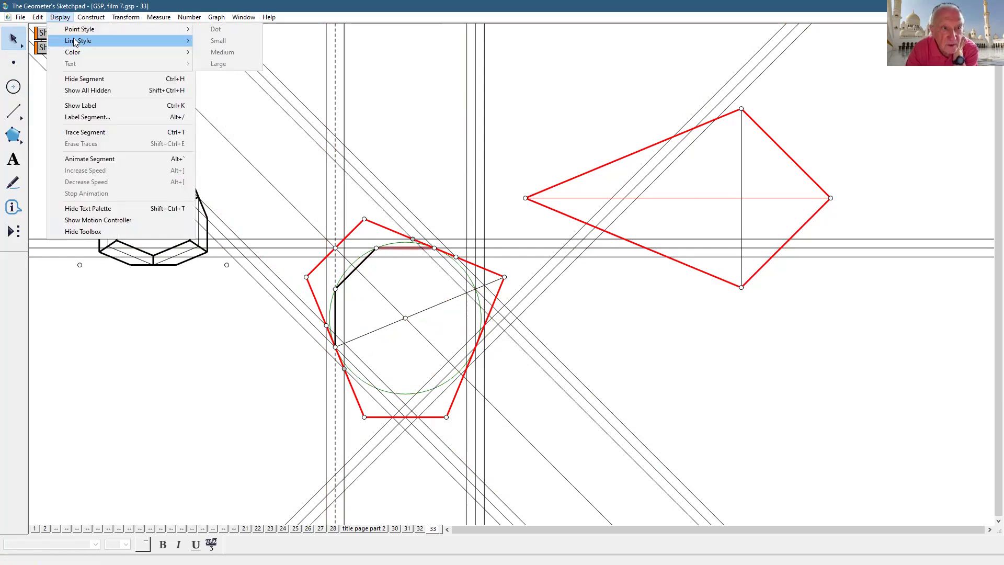
pyautogui.click(220, 63)
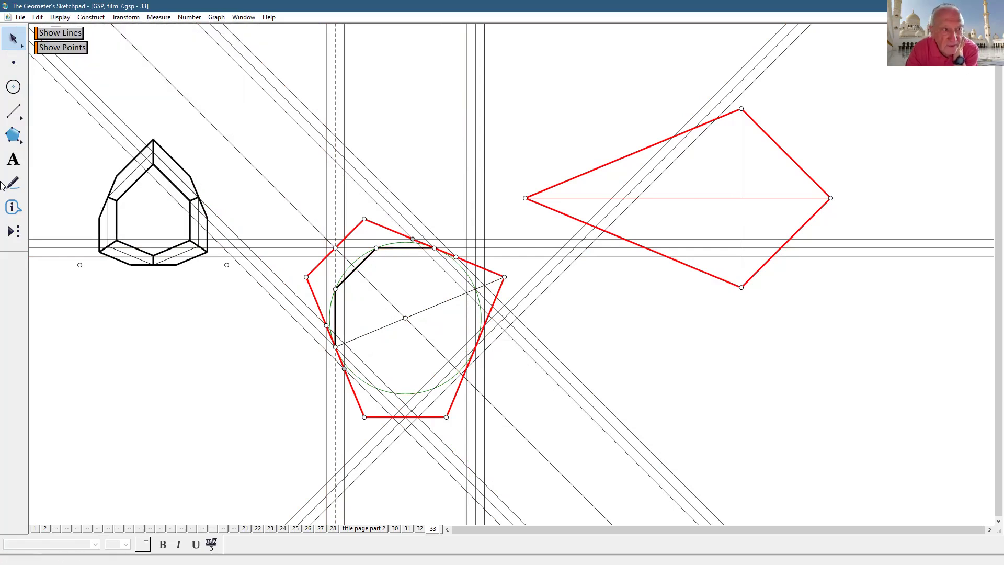
# - Draw the upper-right ring segment from the top segment's right end
pyautogui.click(13, 111)
pyautogui.click(436, 250)
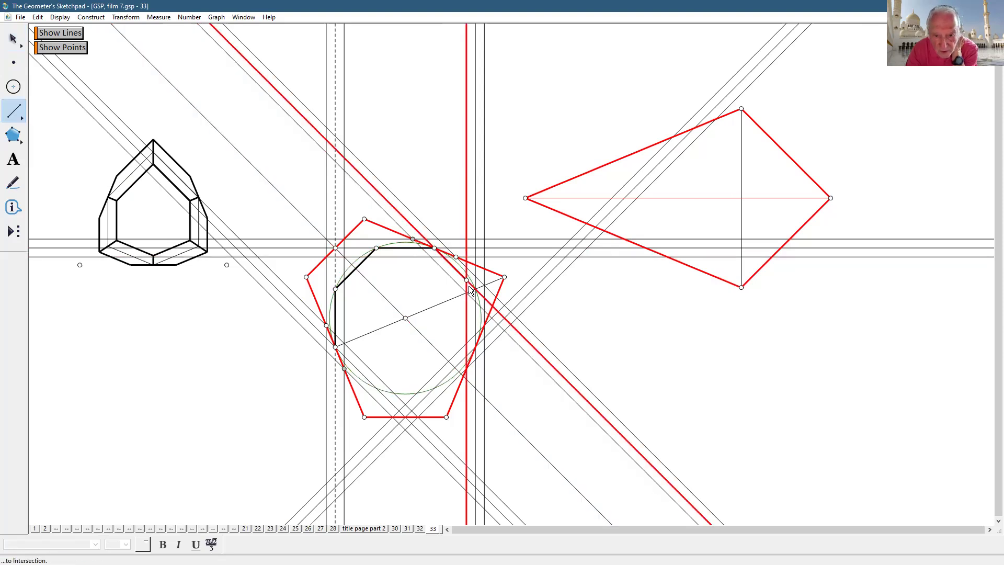
pyautogui.click(475, 289)
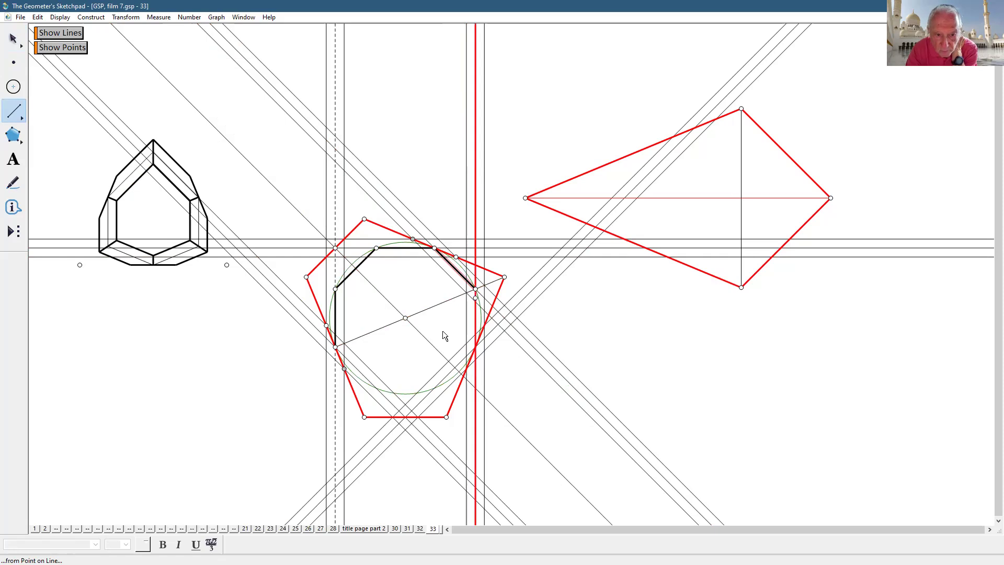
pyautogui.press('Escape')
pyautogui.press('Escape')
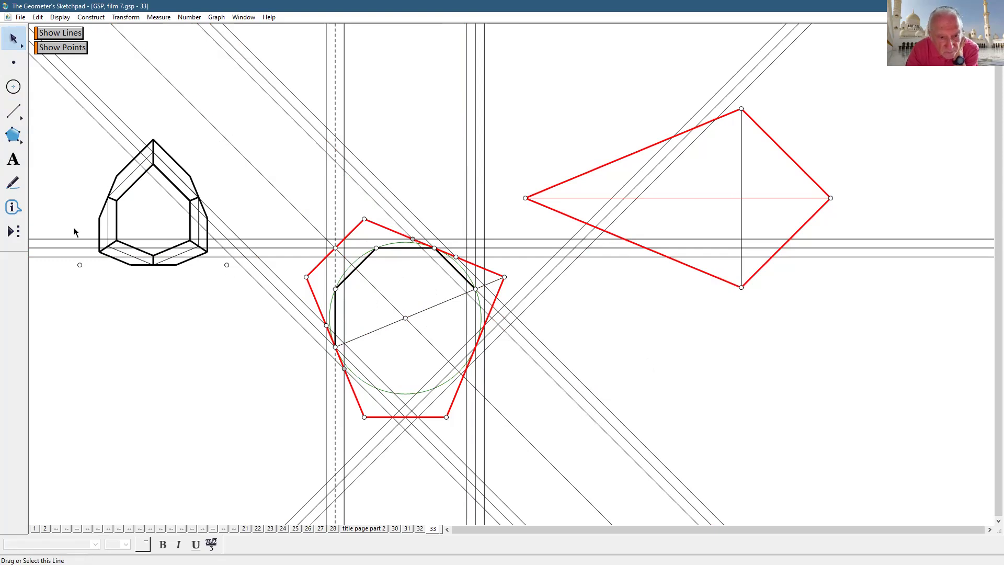
pyautogui.click(13, 111)
# - Draw segments from the pentagon's left and top corners to the centre point
pyautogui.moveTo(306, 277); pyautogui.dragTo(382, 314)
pyautogui.click(402, 320)
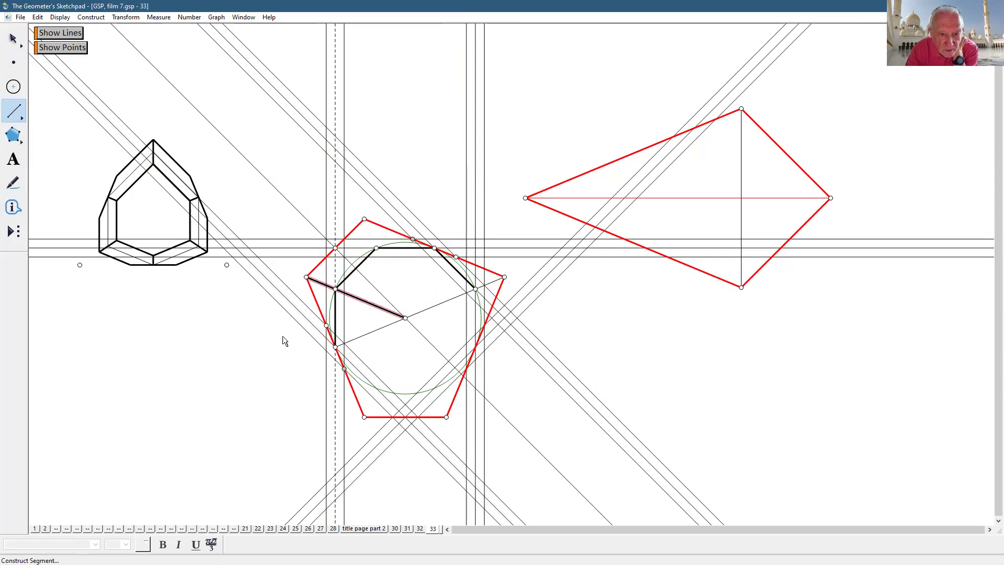
pyautogui.click(368, 222)
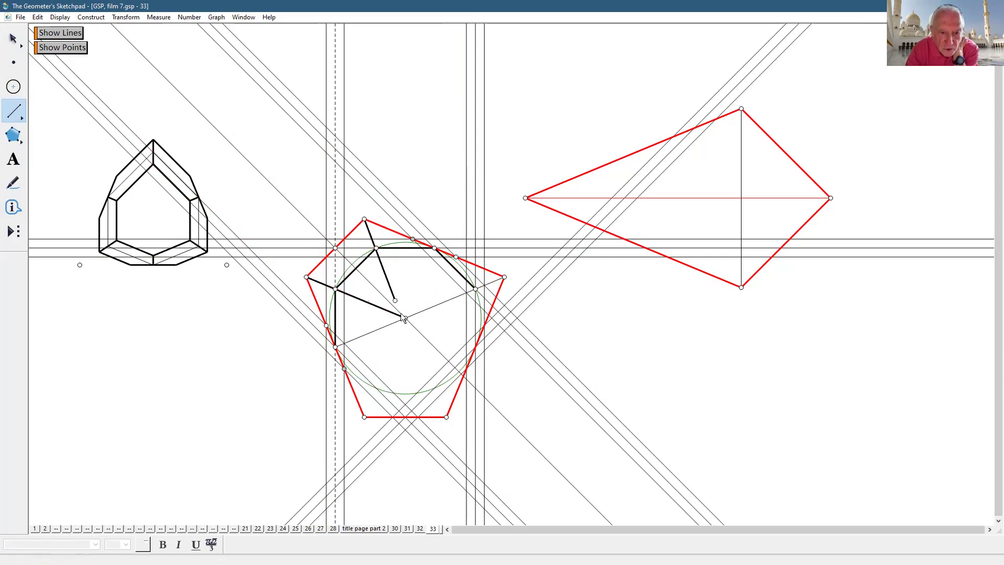
pyautogui.click(406, 321)
# - Give the two new centre segments a thin line style
pyautogui.click(13, 39)
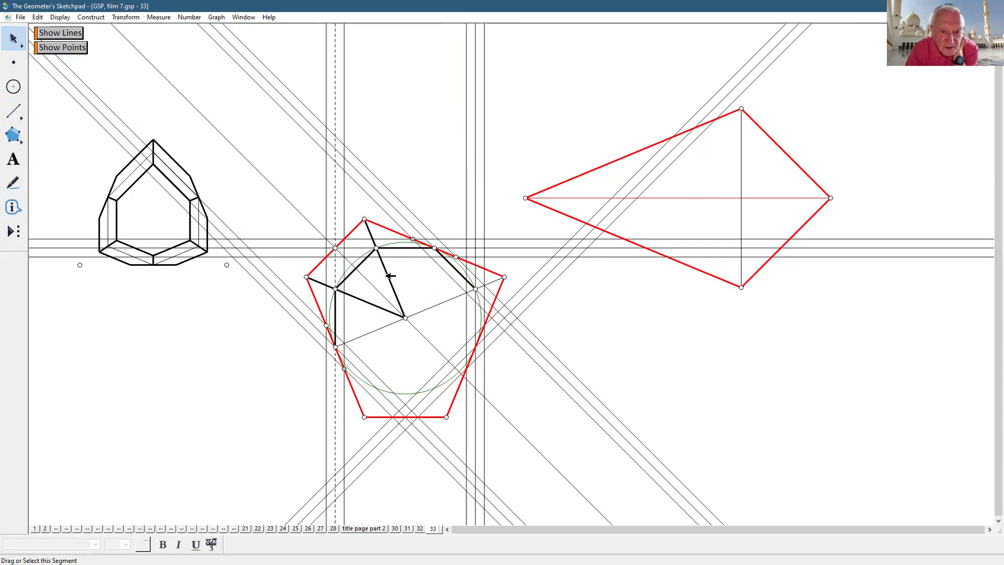
pyautogui.click(376, 304)
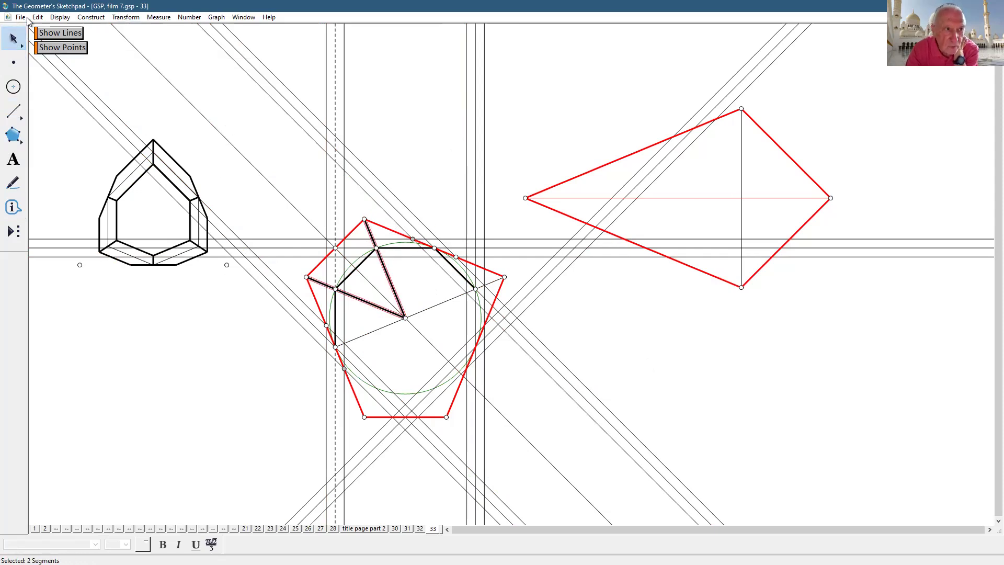
pyautogui.click(59, 17)
pyautogui.moveTo(74, 43)
pyautogui.click(222, 53)
pyautogui.click(410, 200)
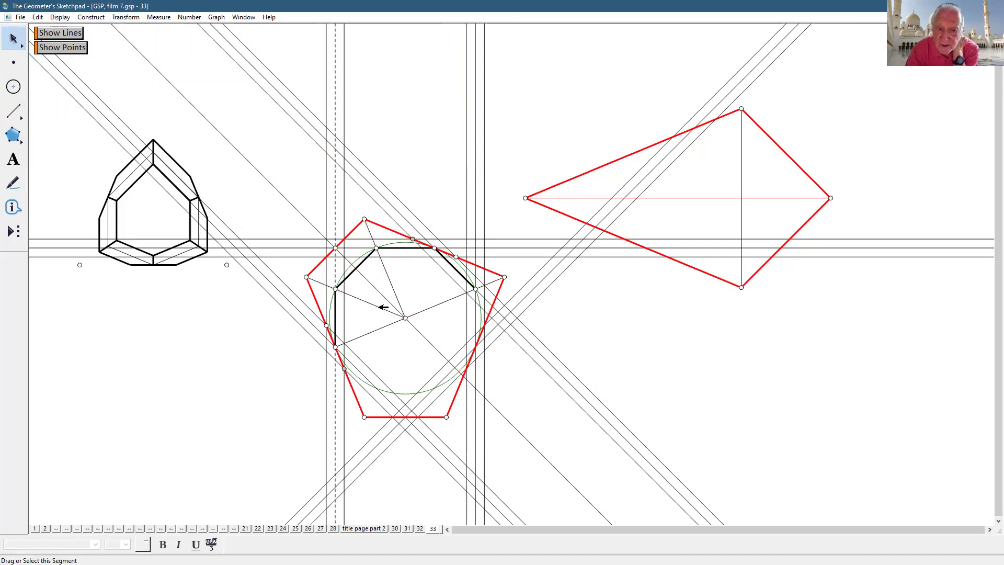
pyautogui.click(383, 307)
pyautogui.click(354, 222)
# - Reflect the three vertical parallel lines
pyautogui.moveTo(314, 198); pyautogui.dragTo(355, 204)
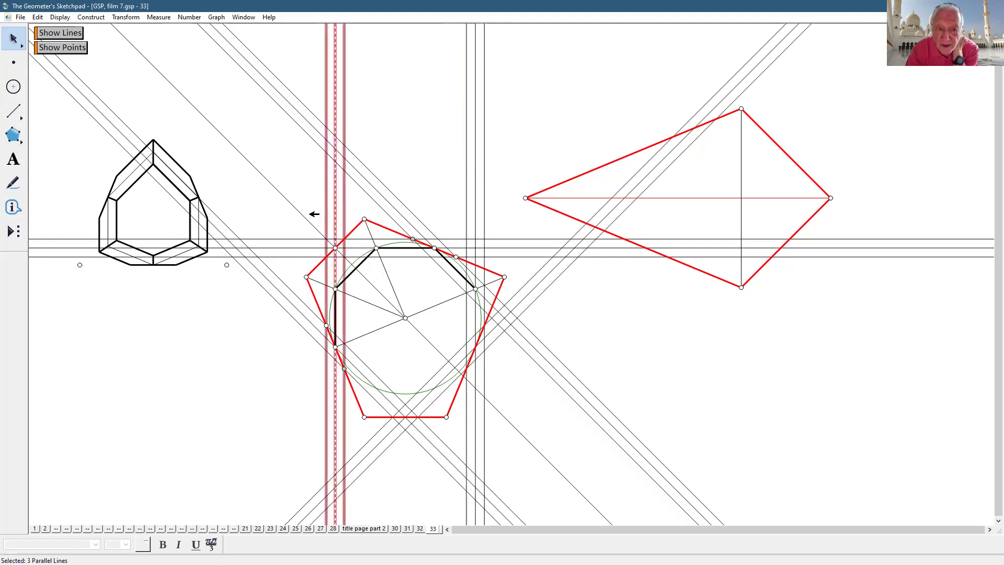
pyautogui.click(126, 18)
pyautogui.click(153, 135)
pyautogui.click(424, 103)
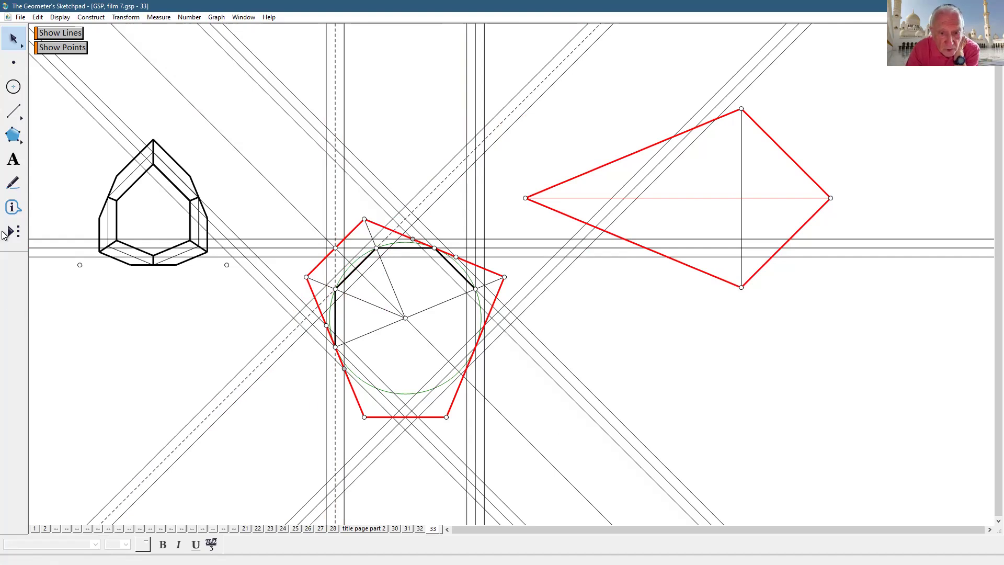
# - Draw a vertical segment between two lower line intersections and make it thick
pyautogui.click(13, 110)
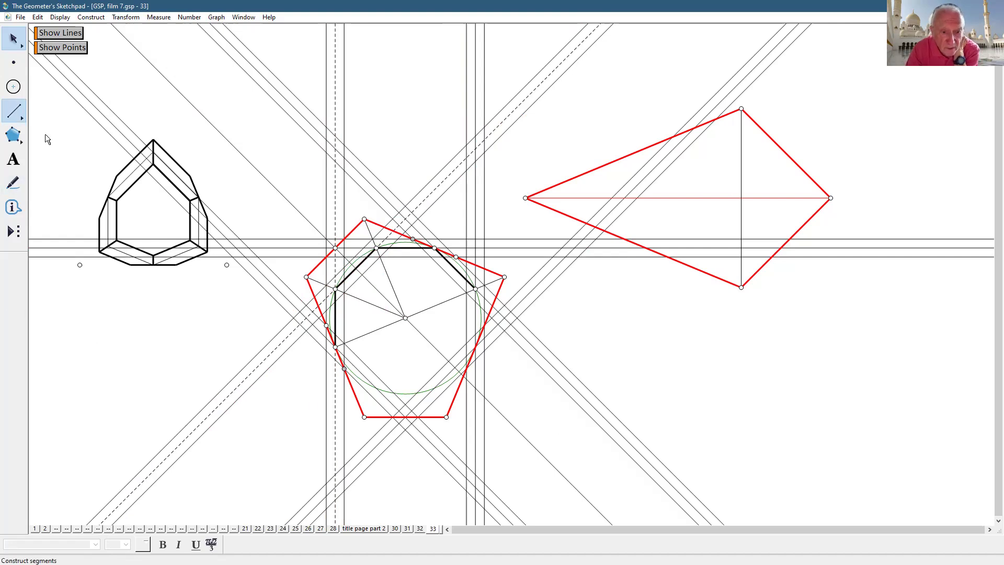
pyautogui.click(344, 293)
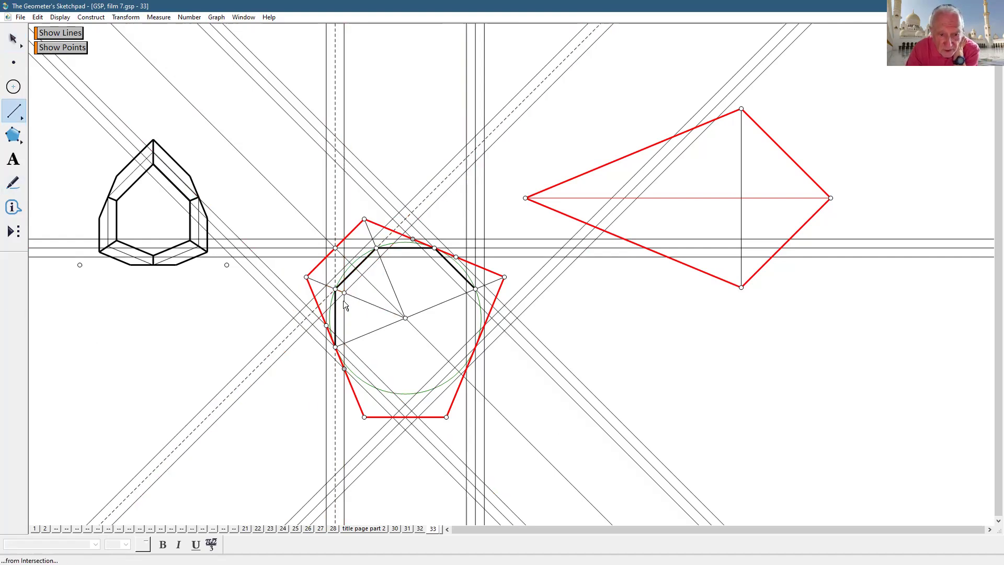
pyautogui.click(343, 349)
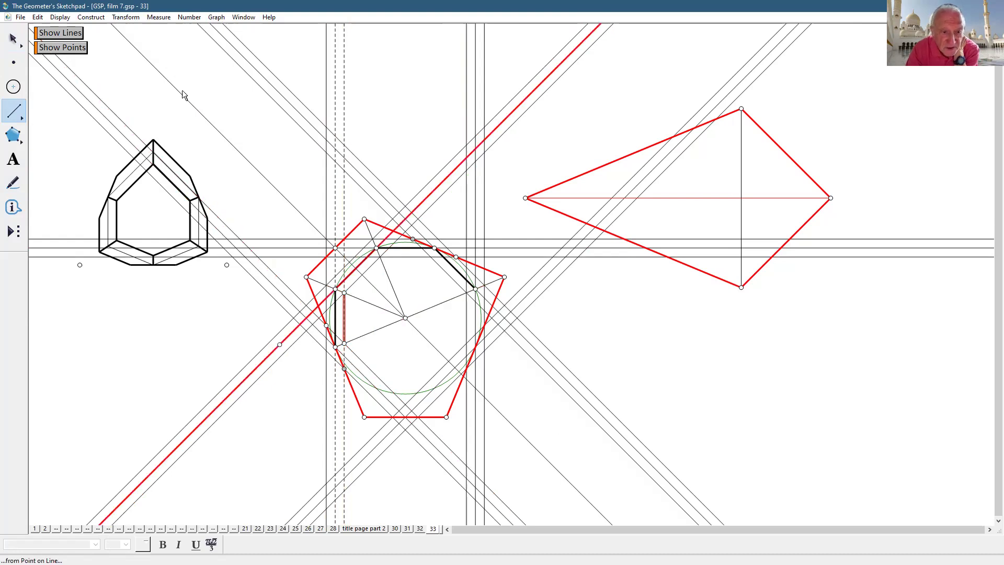
pyautogui.click(60, 17)
pyautogui.moveTo(114, 40)
pyautogui.click(250, 74)
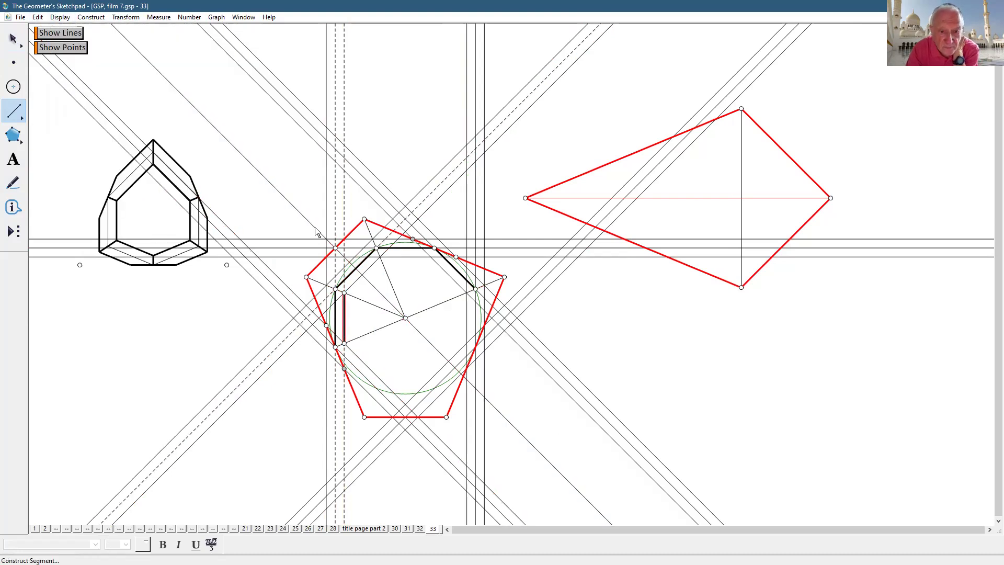
# - Draw thick segments along the band's horizontal, diagonal, upper and left intersections
pyautogui.click(380, 257)
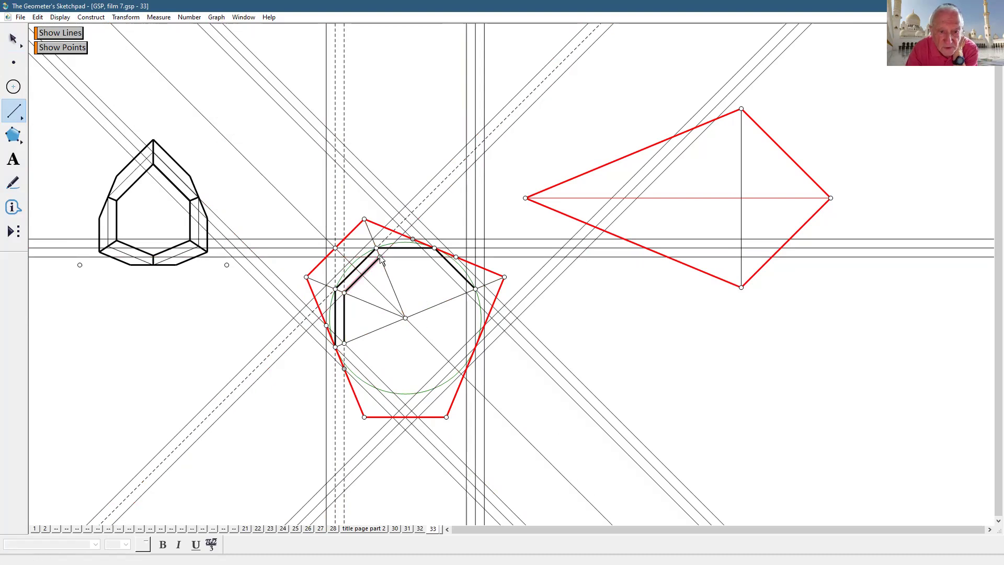
pyautogui.click(431, 257)
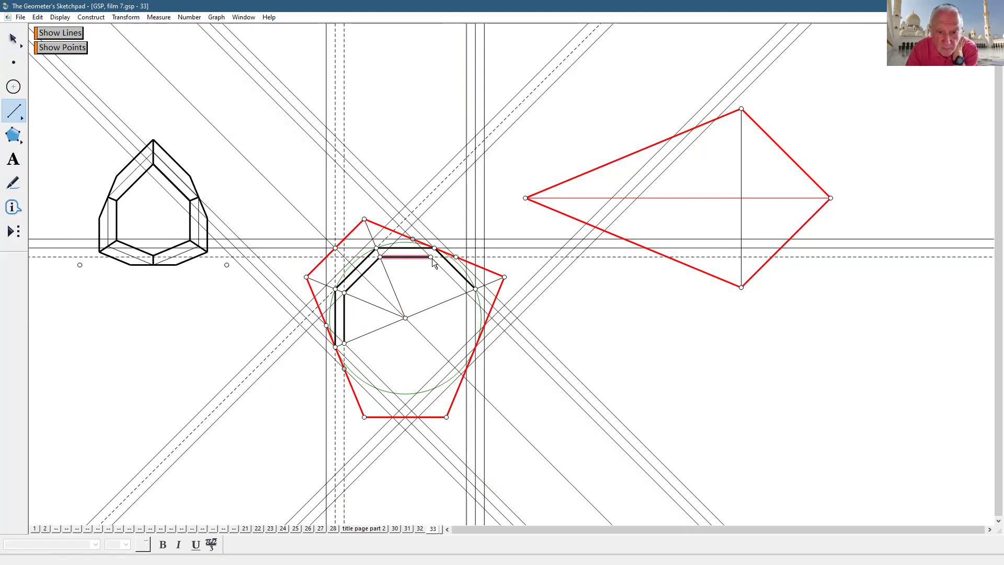
pyautogui.click(464, 291)
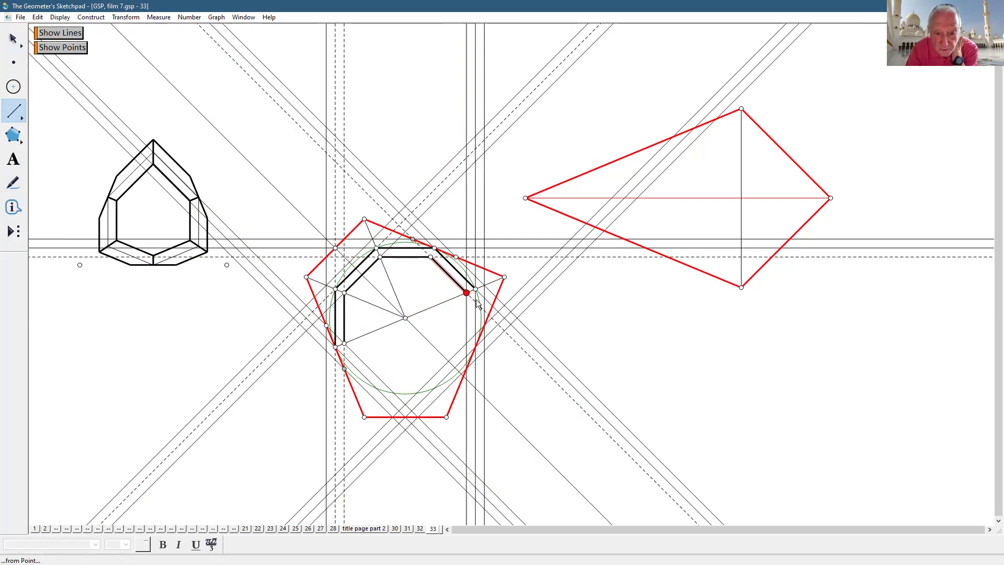
pyautogui.click(475, 289)
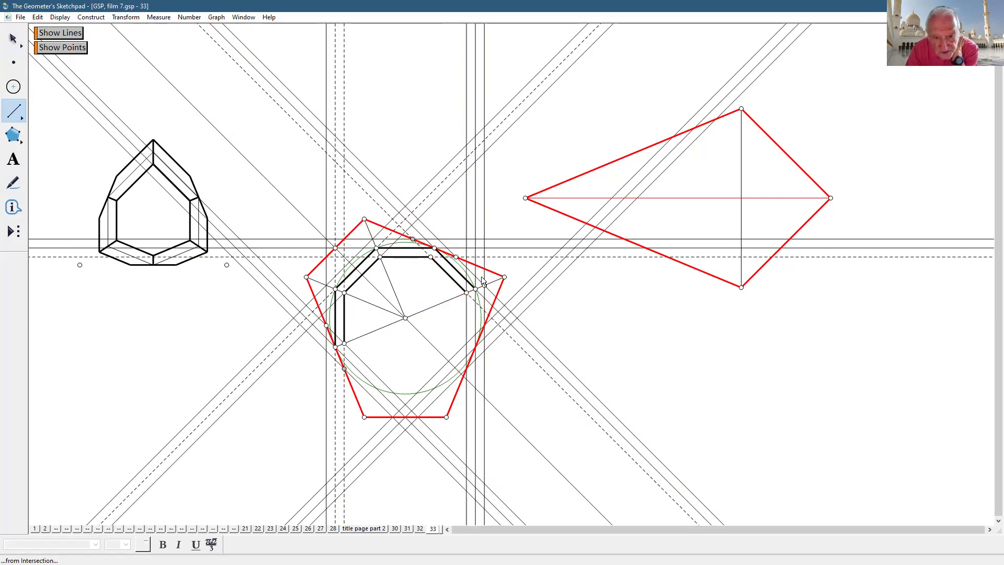
pyautogui.click(434, 260)
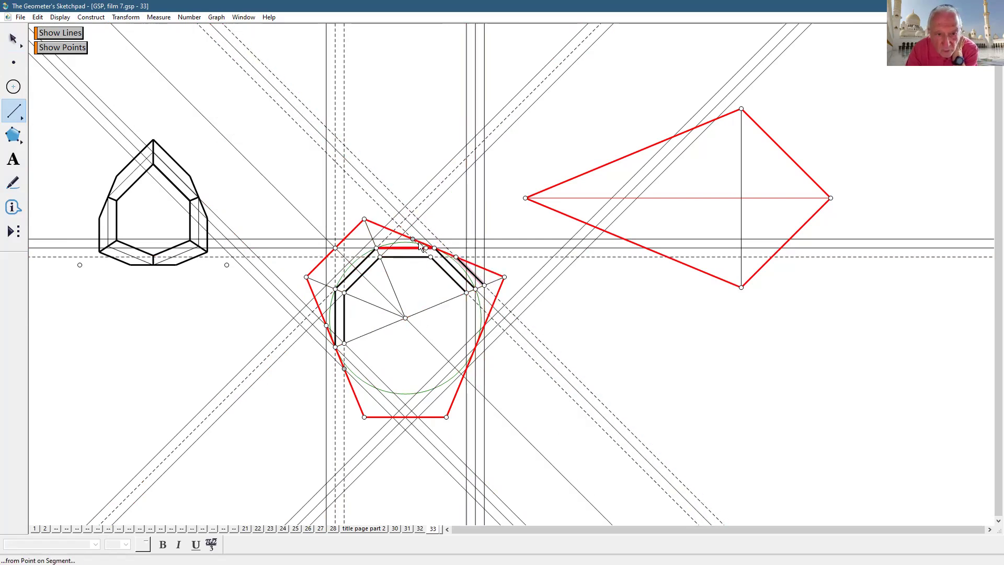
pyautogui.click(413, 239)
pyautogui.click(372, 239)
pyautogui.click(372, 239)
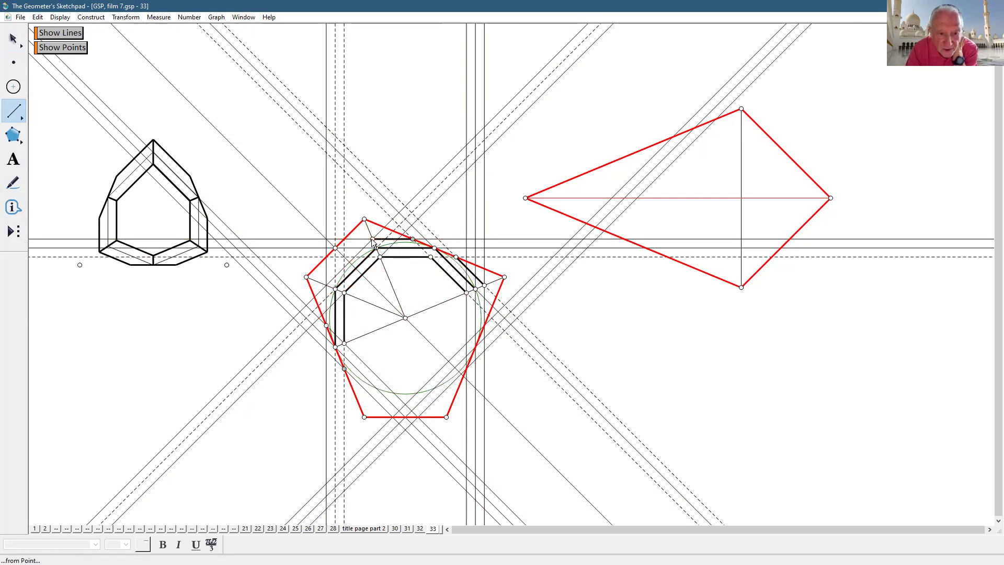
pyautogui.click(326, 285)
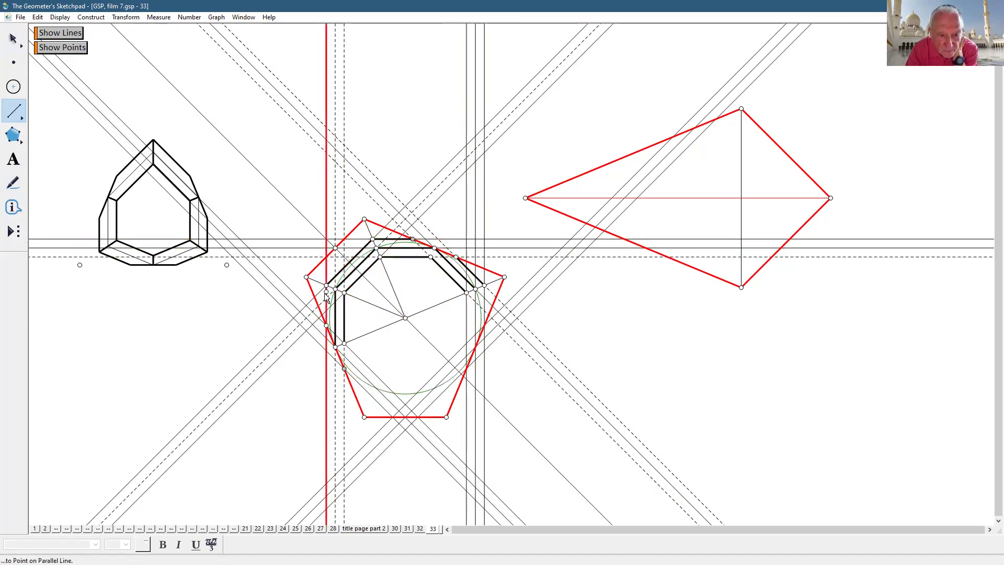
pyautogui.click(325, 326)
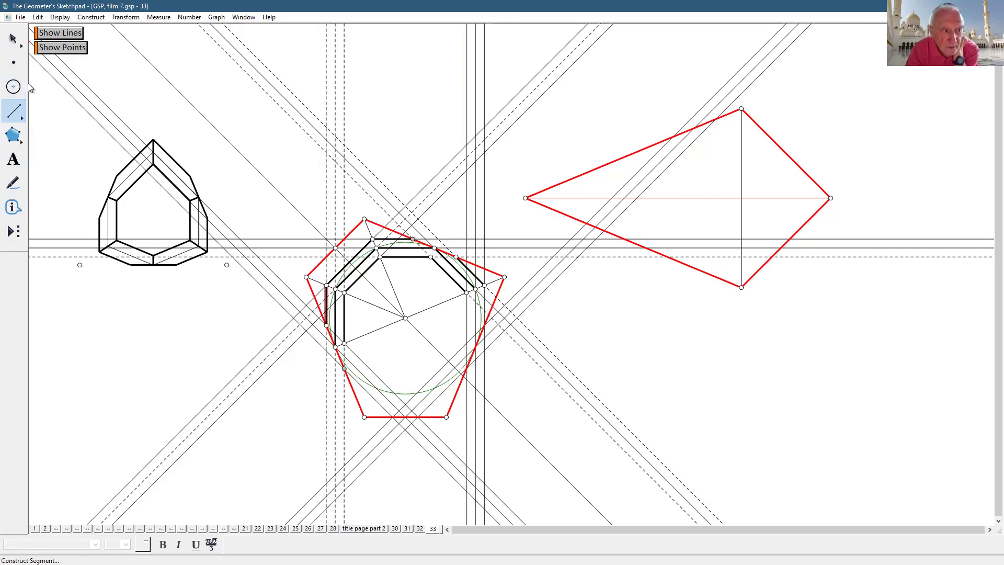
pyautogui.press('Escape')
# - Hide all the construction lines with a Hide/Show action button
pyautogui.moveTo(87, 479); pyautogui.dragTo(769, 511)
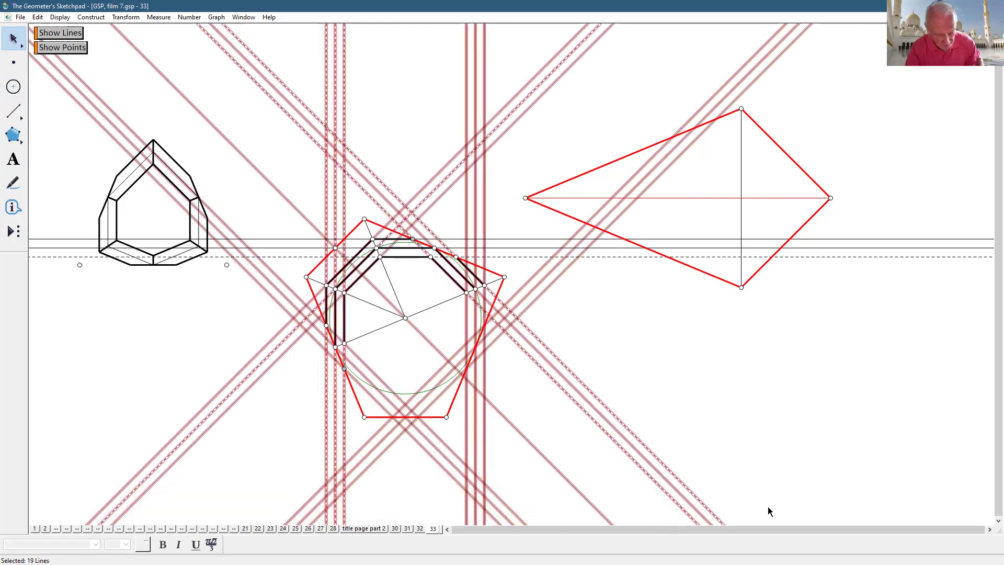
pyautogui.moveTo(930, 218); pyautogui.dragTo(928, 284)
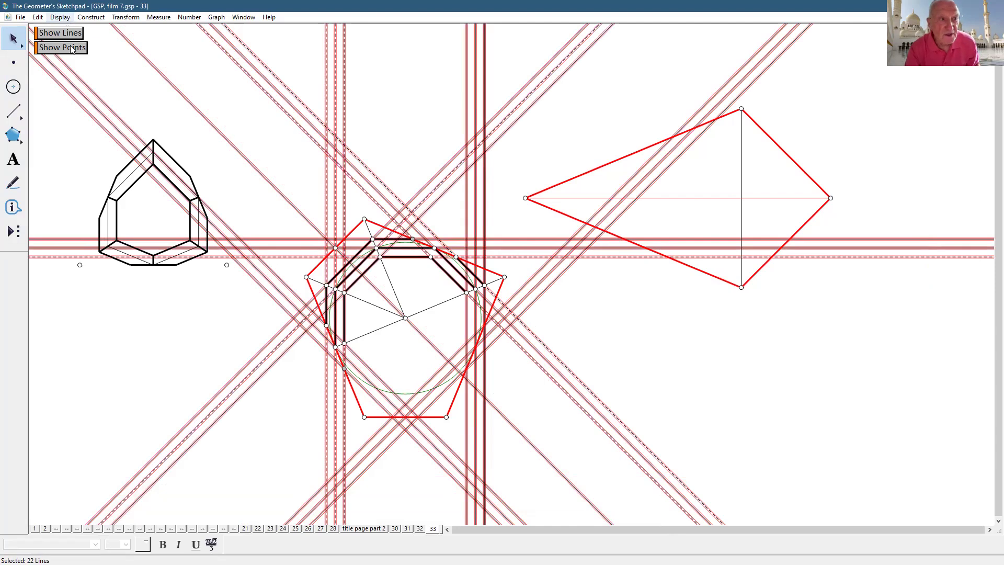
pyautogui.click(60, 17)
pyautogui.moveTo(54, 26)
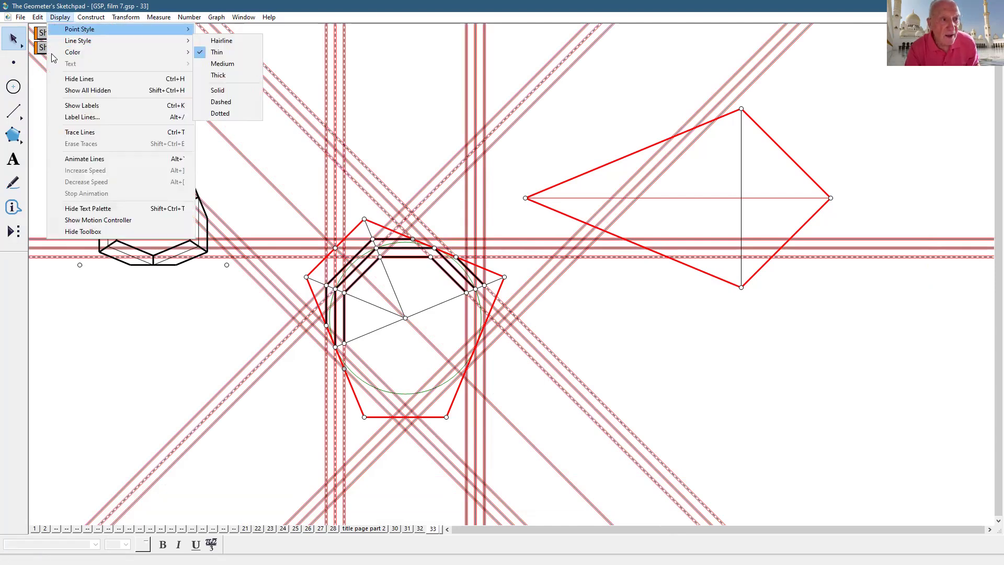
pyautogui.moveTo(62, 109)
pyautogui.click(239, 105)
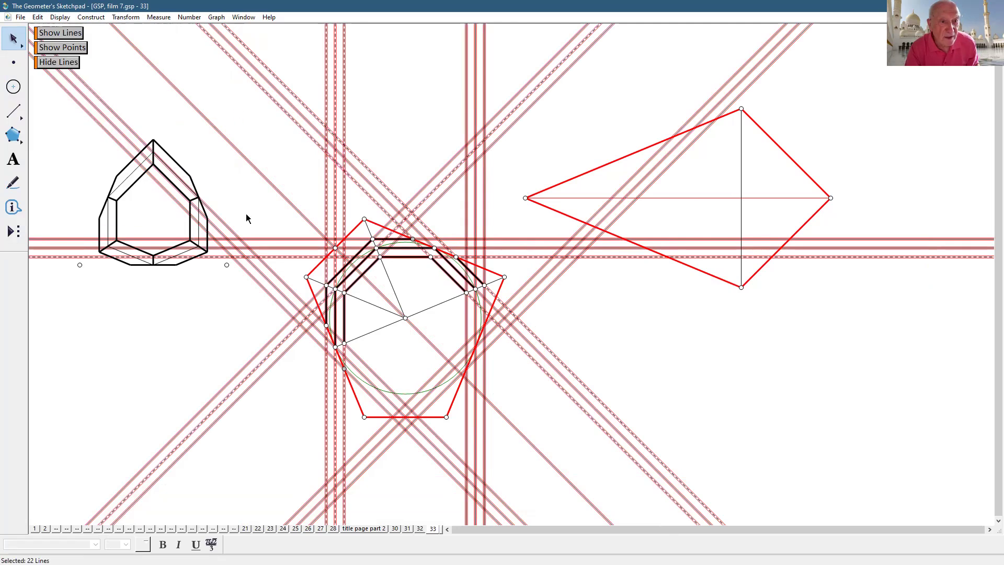
pyautogui.click(48, 63)
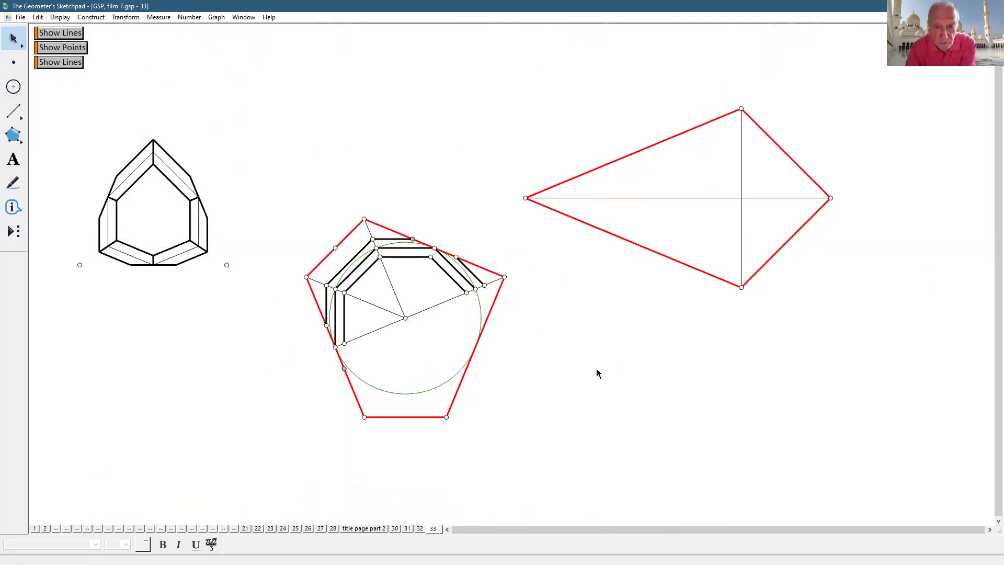
# - Hide the green incircle and the two thin segments to the upper and left vertices
pyautogui.click(481, 338)
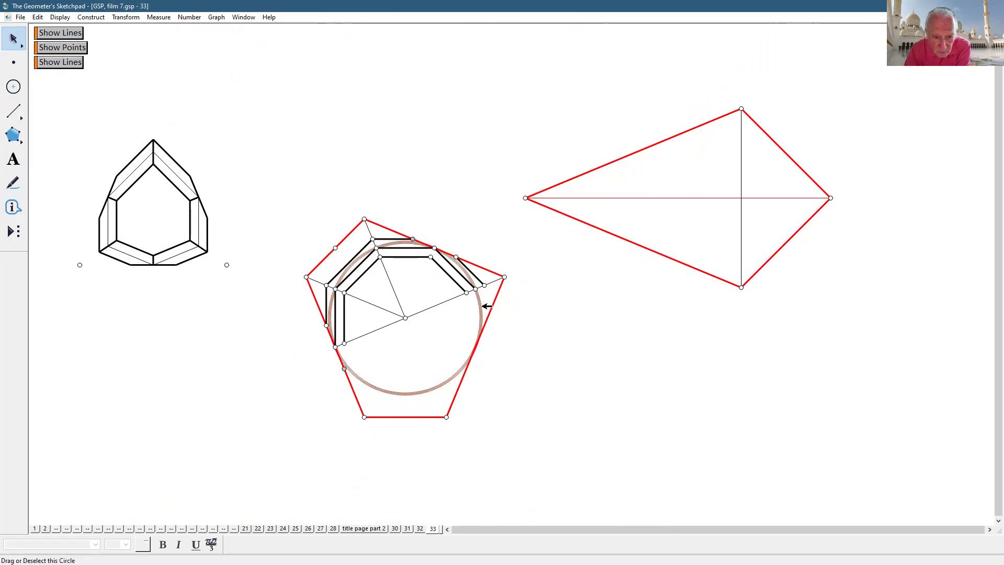
pyautogui.click(60, 17)
pyautogui.click(66, 75)
pyautogui.click(396, 294)
pyautogui.click(361, 297)
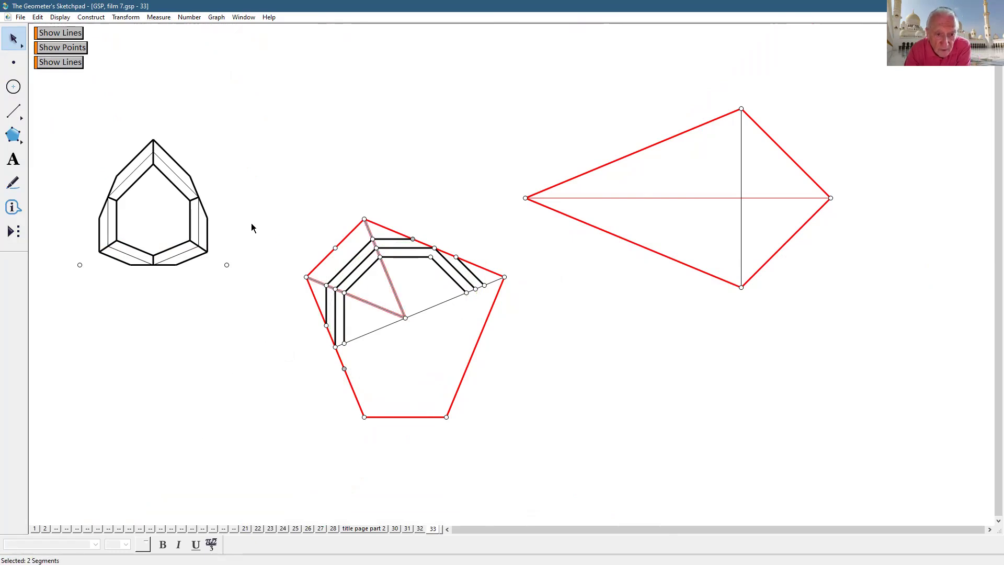
pyautogui.click(60, 18)
pyautogui.click(68, 77)
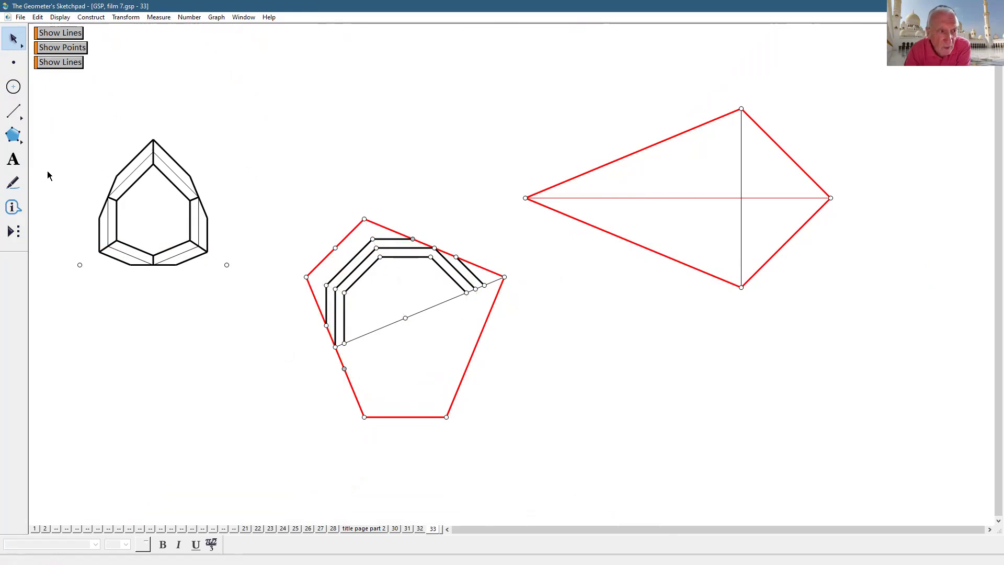
# - Draw four short segments joining the inner and outer bands at the lower-left, upper-left and right ends
pyautogui.click(13, 111)
pyautogui.moveTo(341, 305); pyautogui.dragTo(344, 293)
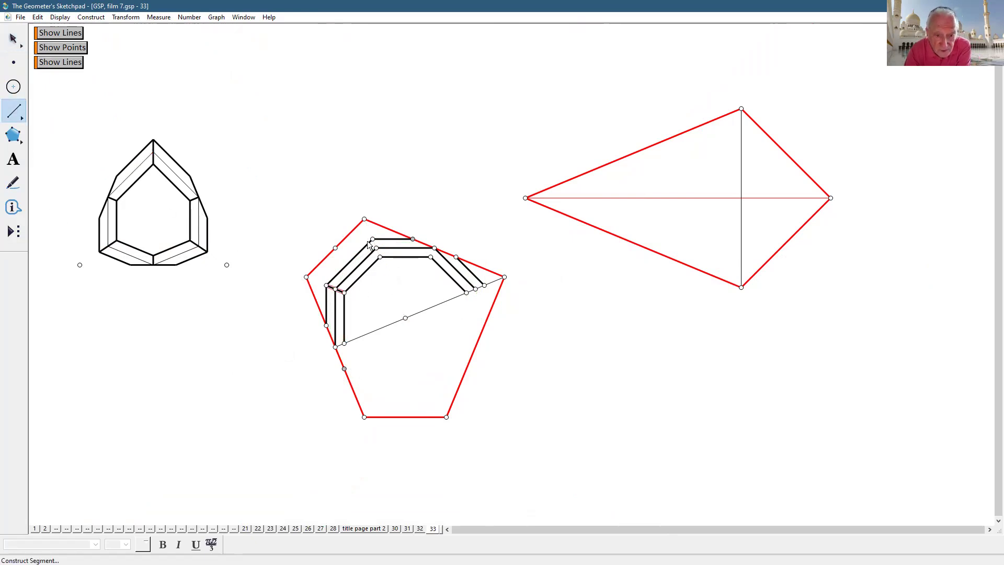
pyautogui.moveTo(372, 239)
pyautogui.mouseDown()
pyautogui.moveTo(380, 257)
pyautogui.moveTo(413, 240)
pyautogui.moveTo(455, 257)
pyautogui.moveTo(431, 257)
pyautogui.mouseUp()
pyautogui.moveTo(326, 326); pyautogui.dragTo(344, 344)
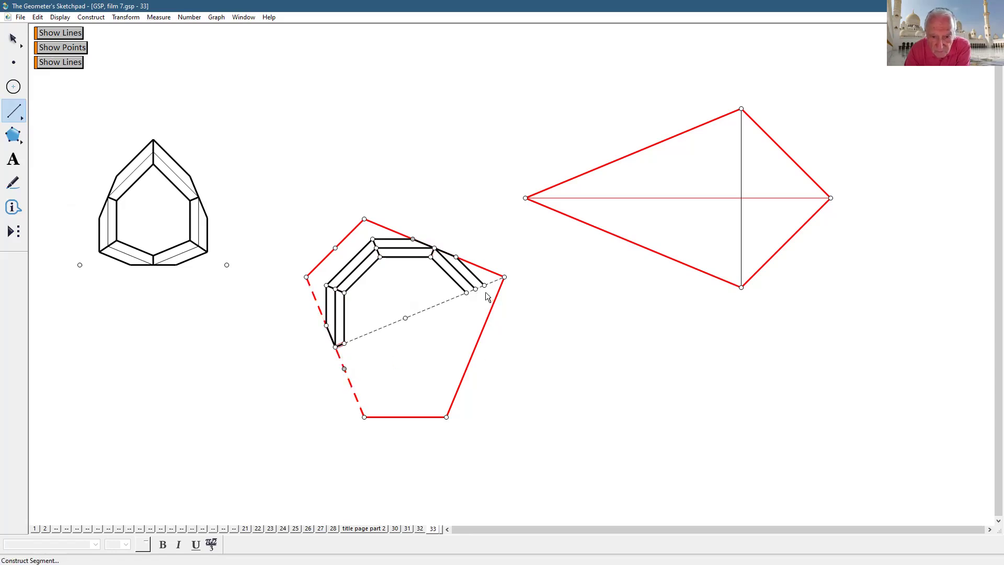
pyautogui.moveTo(484, 287); pyautogui.dragTo(472, 292)
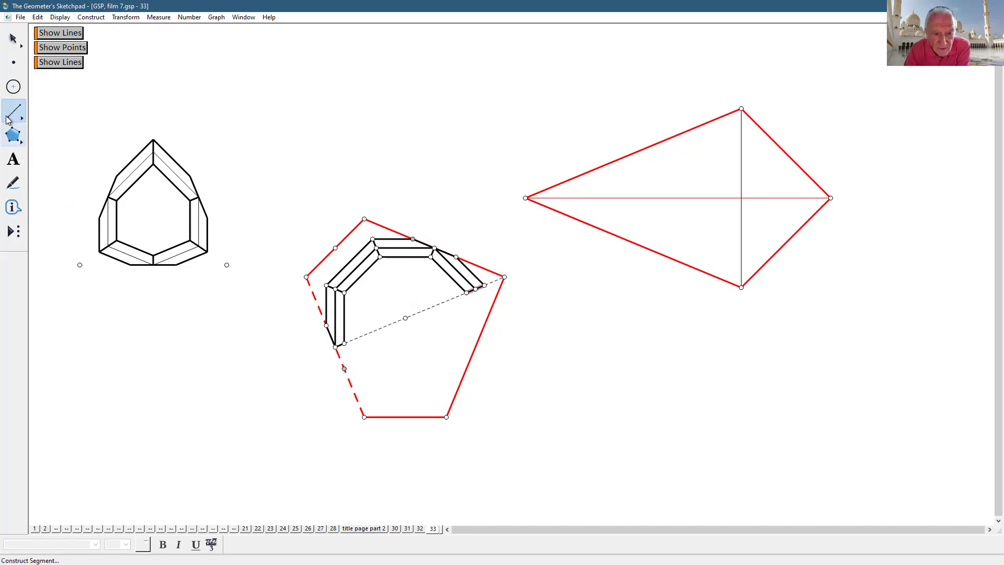
pyautogui.click(14, 38)
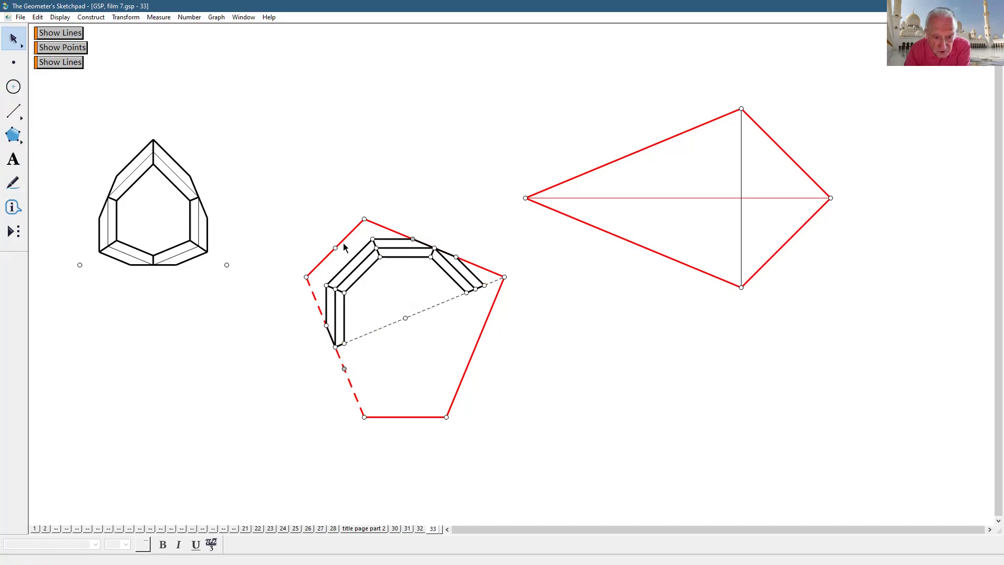
# - Hide the red pentagon's edges and vertices
pyautogui.click(364, 218)
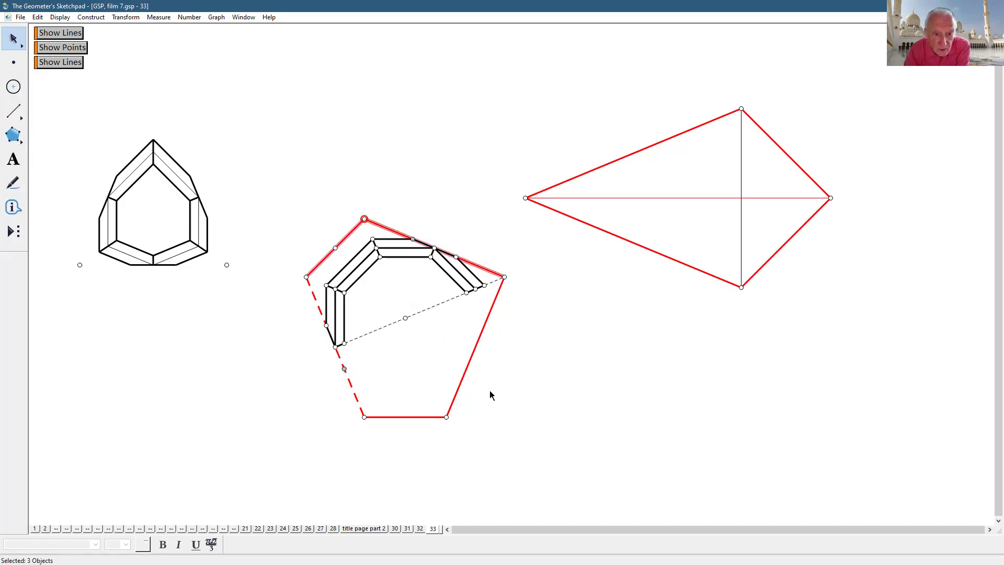
pyautogui.click(479, 338)
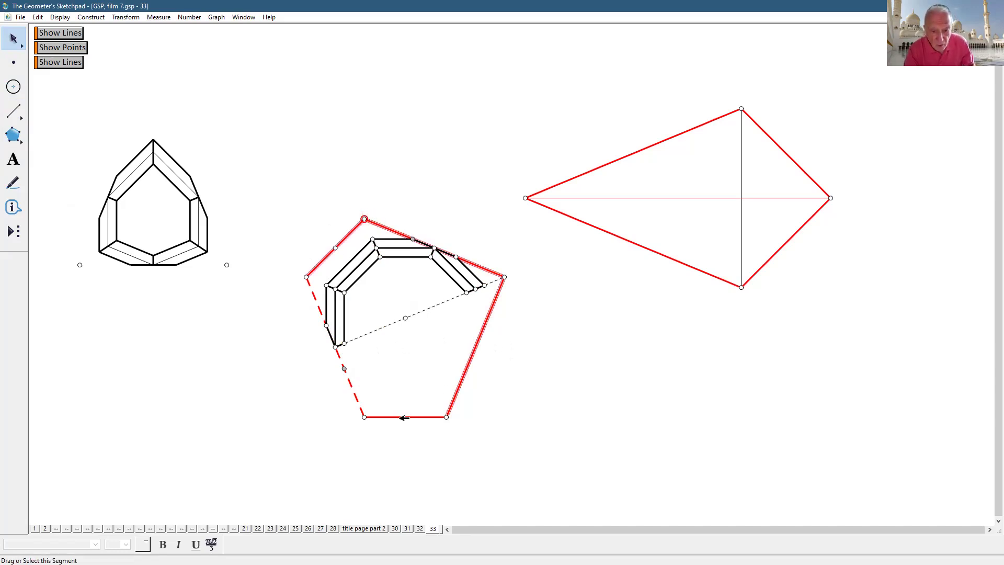
pyautogui.click(396, 417)
pyautogui.click(359, 398)
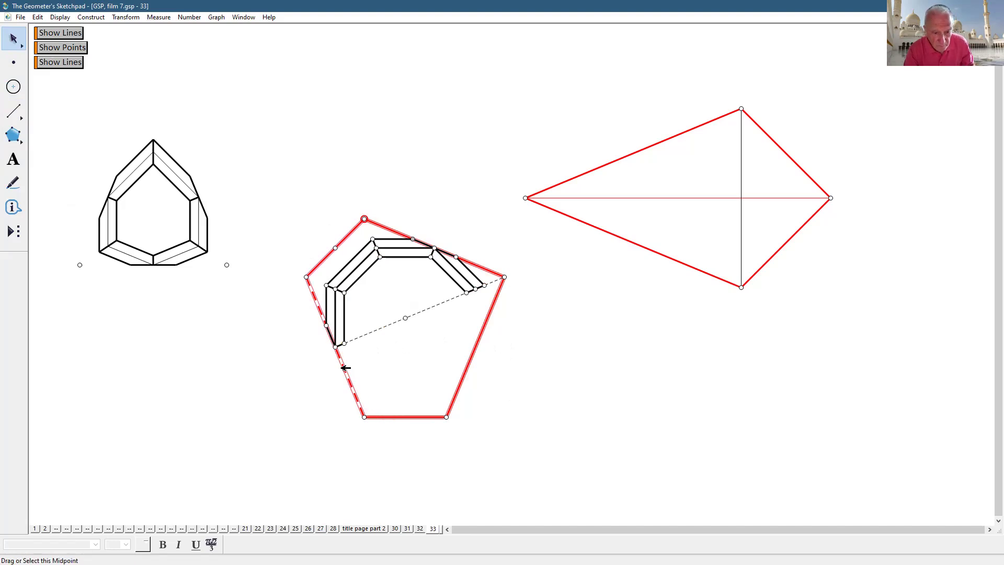
pyautogui.click(306, 277)
pyautogui.click(335, 248)
pyautogui.click(60, 18)
pyautogui.click(96, 82)
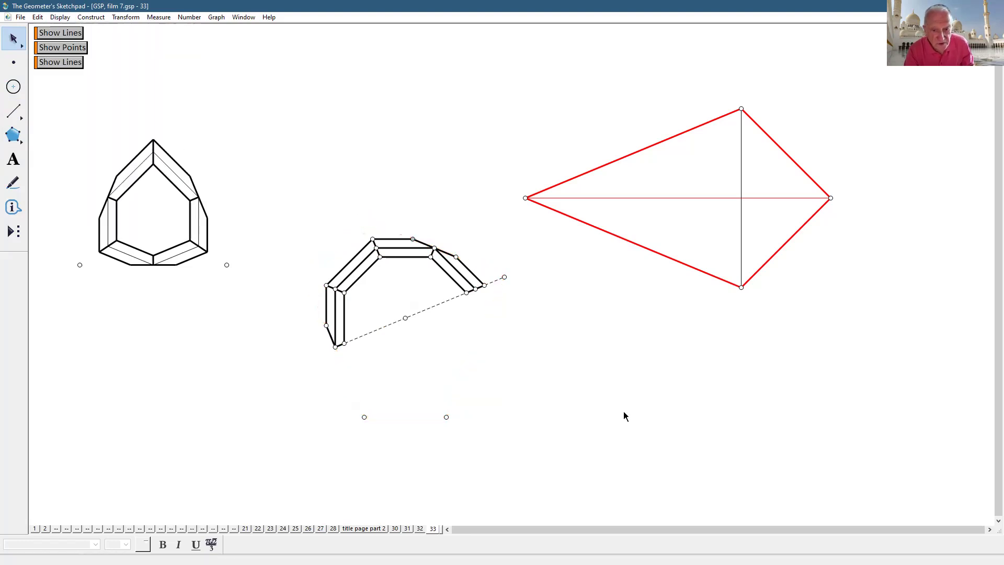
# - Hide the dashed chord and its right endpoint
pyautogui.click(446, 417)
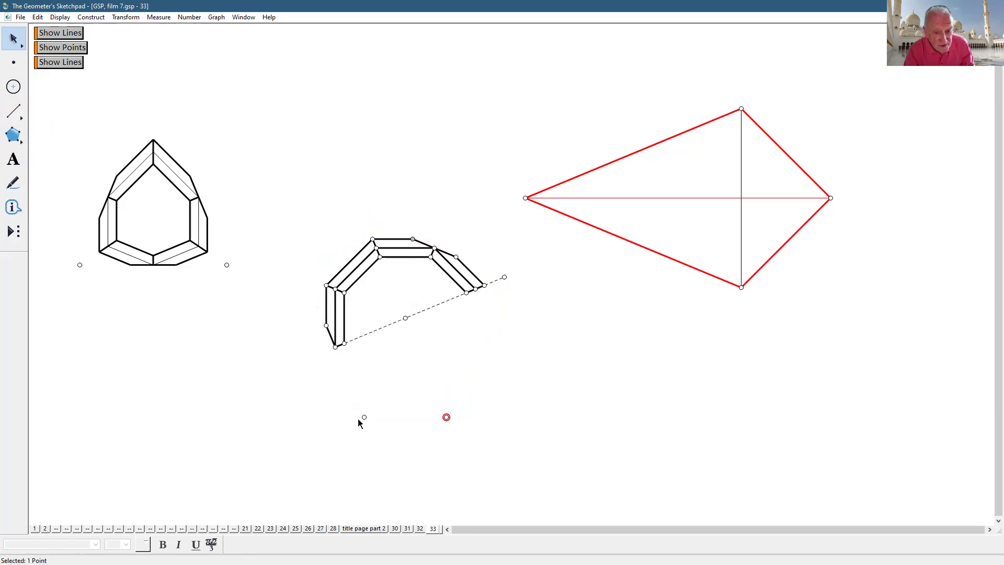
pyautogui.click(685, 515)
pyautogui.moveTo(529, 253); pyautogui.dragTo(500, 303)
pyautogui.click(434, 320)
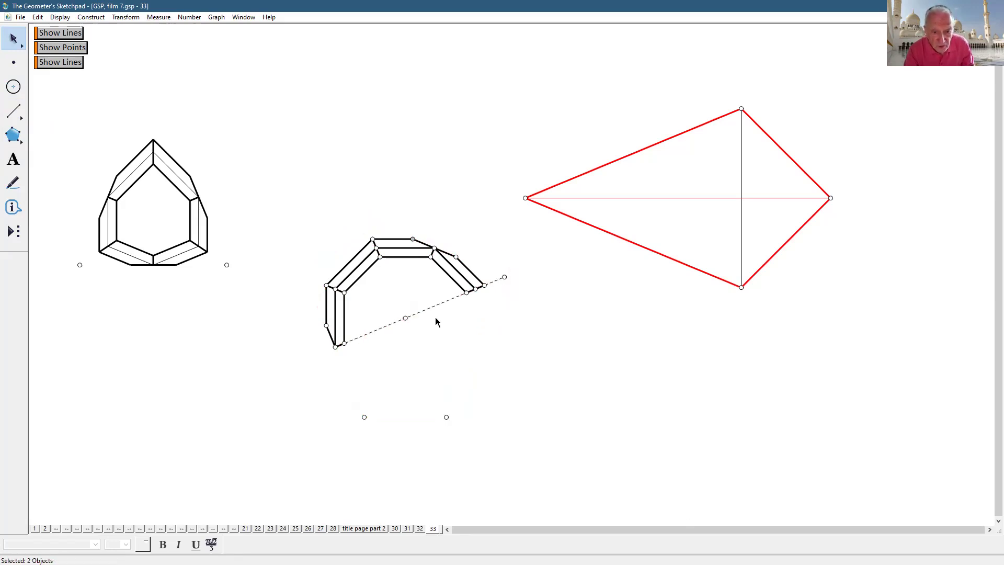
pyautogui.click(435, 308)
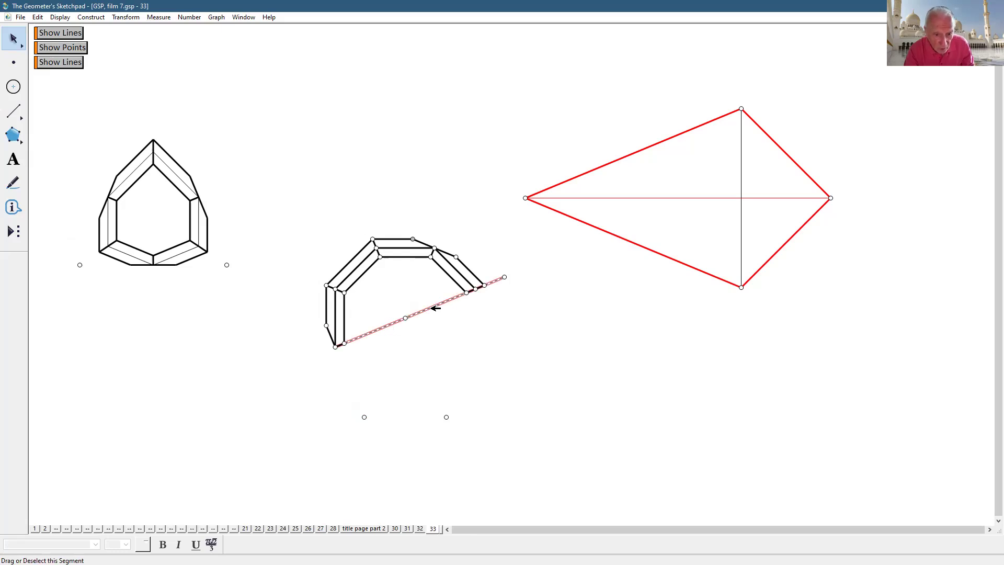
pyautogui.moveTo(551, 264); pyautogui.dragTo(500, 305)
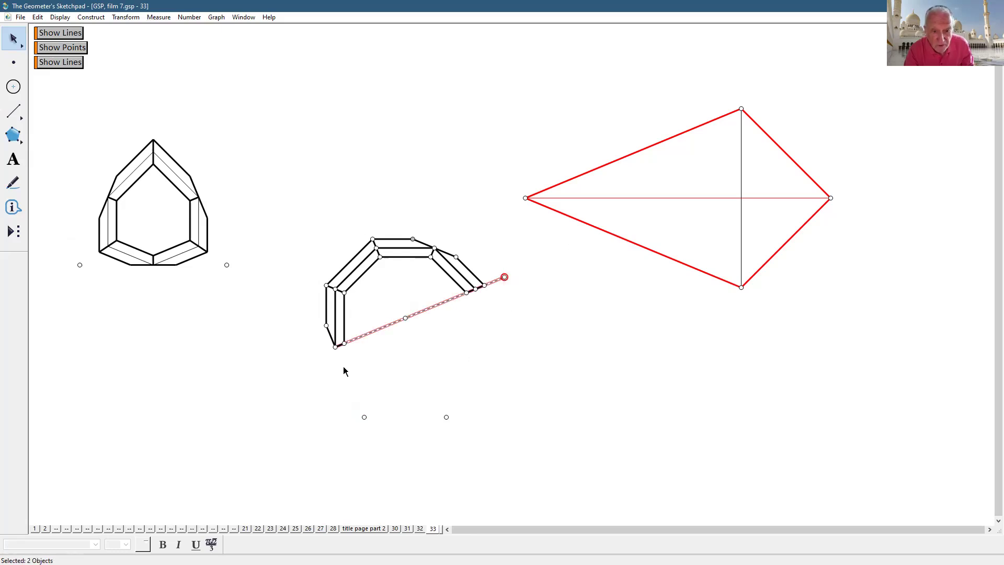
pyautogui.click(59, 20)
pyautogui.click(75, 81)
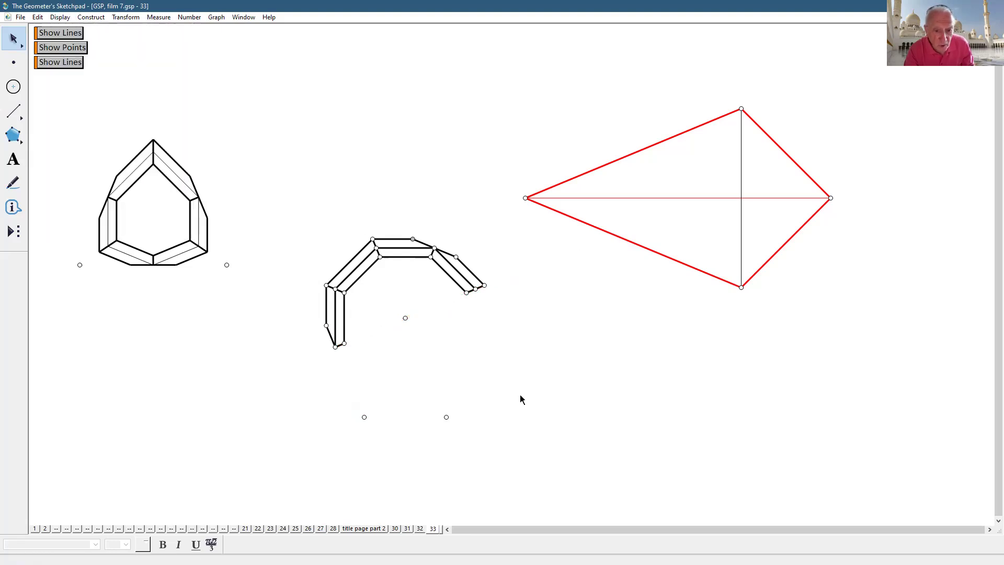
# - Select the bent strip without its end points and reflect it to close the decagonal ring
pyautogui.moveTo(296, 261); pyautogui.dragTo(499, 386)
pyautogui.click(345, 344)
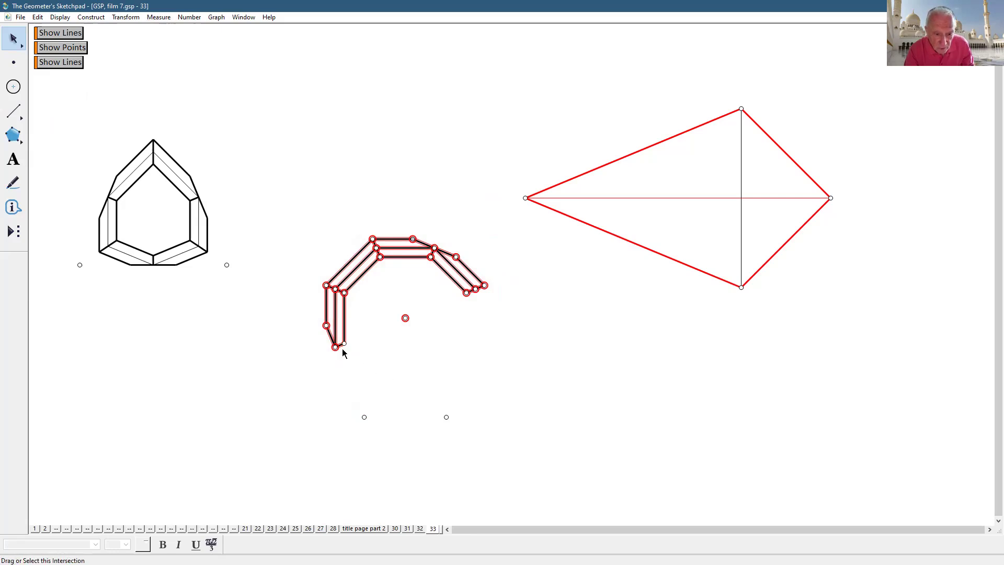
pyautogui.click(337, 347)
pyautogui.click(337, 347)
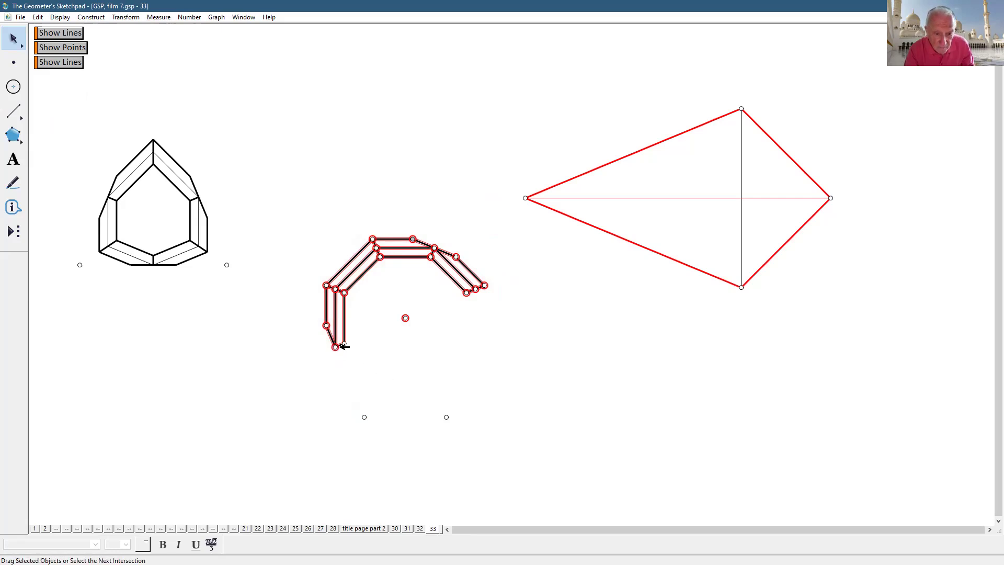
pyautogui.click(337, 347)
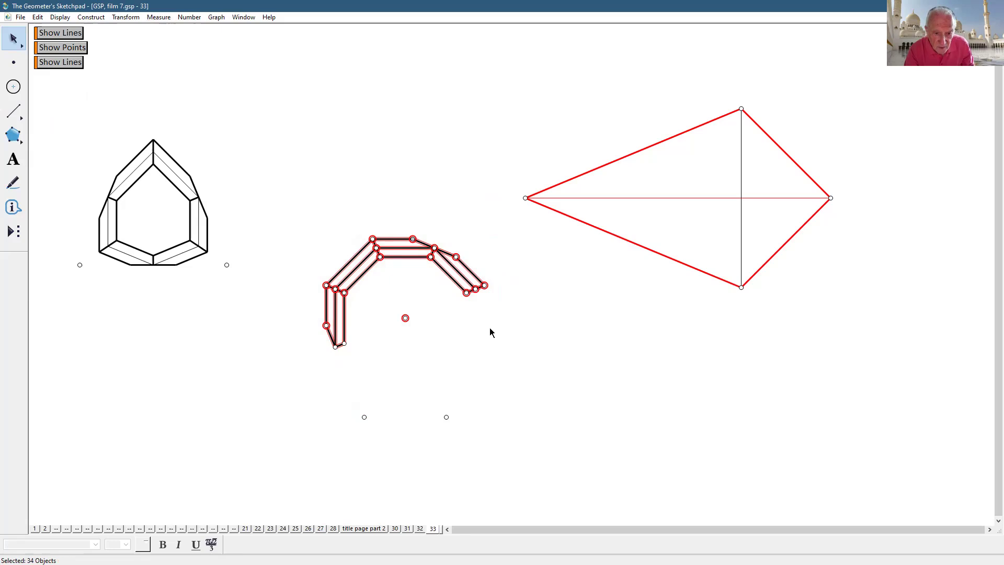
pyautogui.click(477, 289)
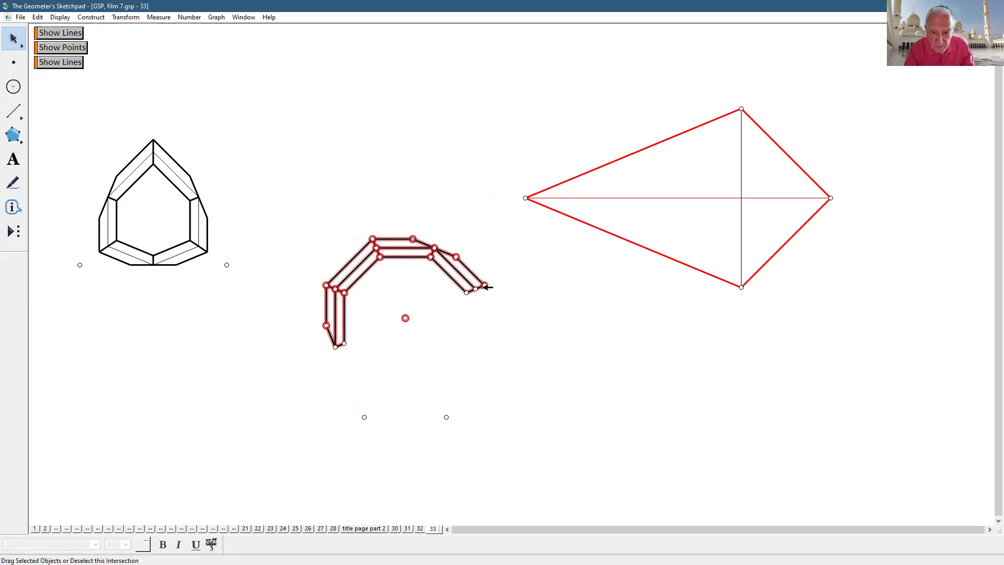
pyautogui.click(484, 285)
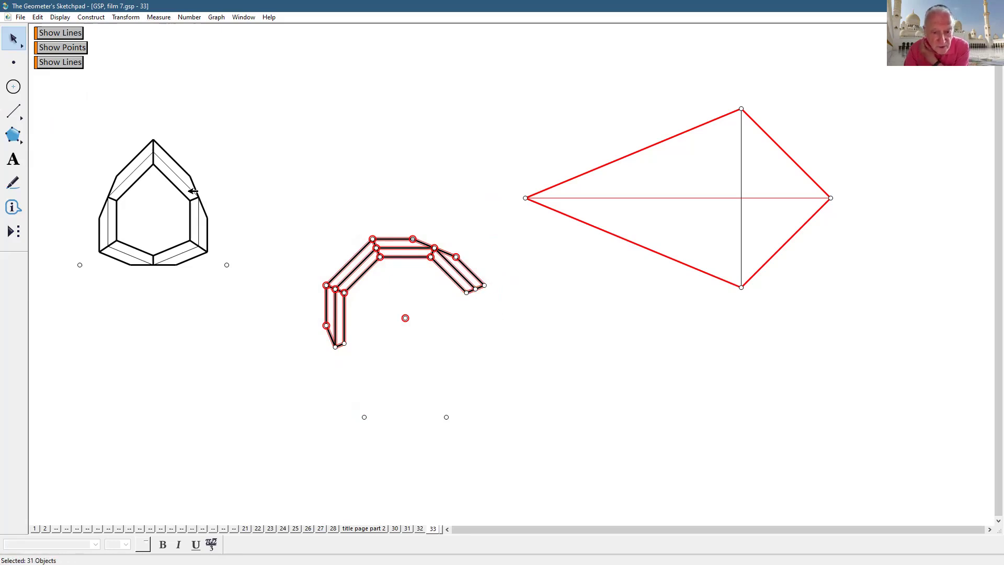
pyautogui.click(118, 18)
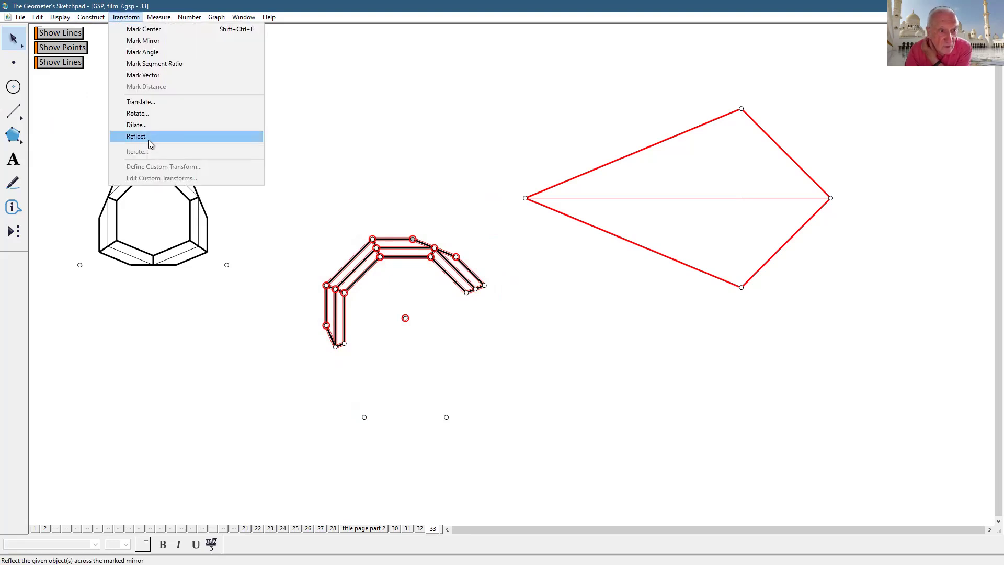
pyautogui.click(147, 138)
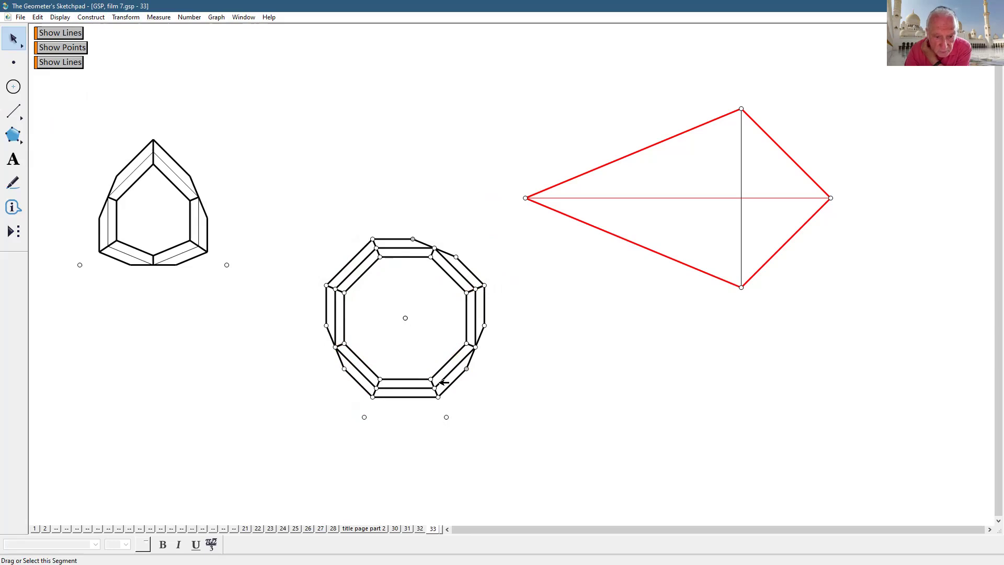
# - Move the decagonal ring down-left and enlarge it by dragging its base point right
pyautogui.moveTo(441, 372); pyautogui.dragTo(384, 408)
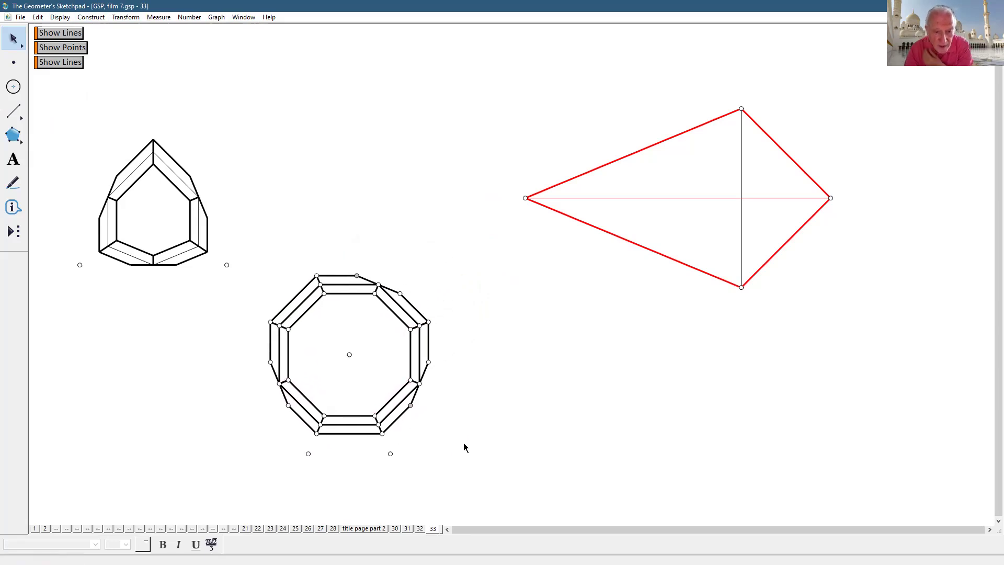
pyautogui.moveTo(390, 453); pyautogui.dragTo(466, 449)
pyautogui.click(576, 408)
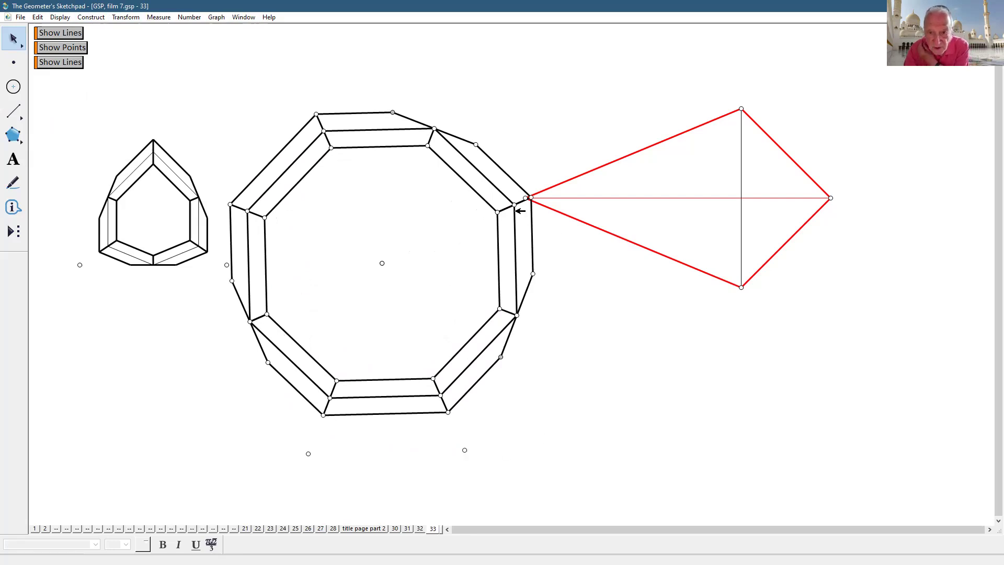
# - Hide the stray short segments on the ring's right and upper-left edges, then shrink the ring slightly
pyautogui.click(511, 209)
pyautogui.click(62, 17)
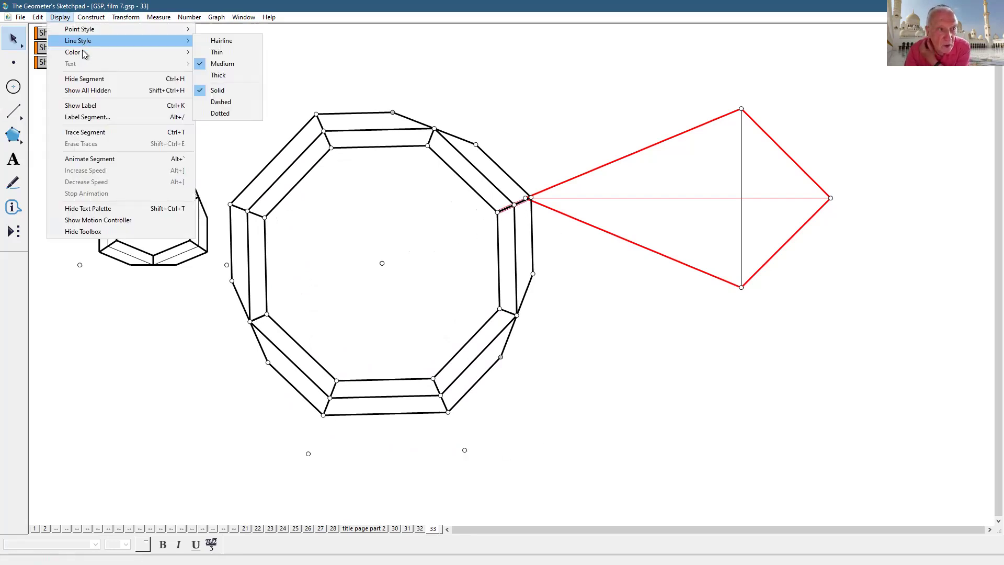
pyautogui.click(89, 80)
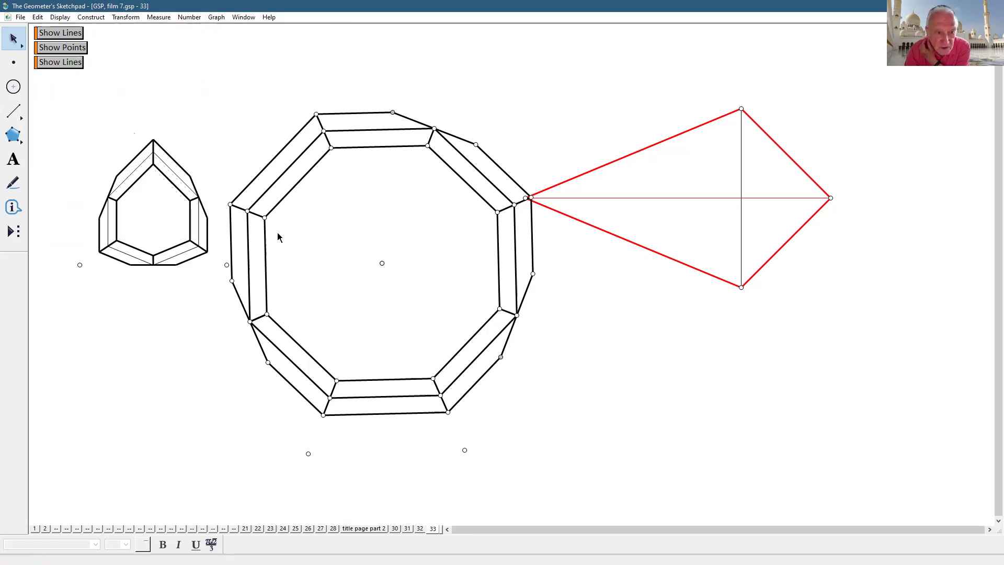
pyautogui.click(256, 214)
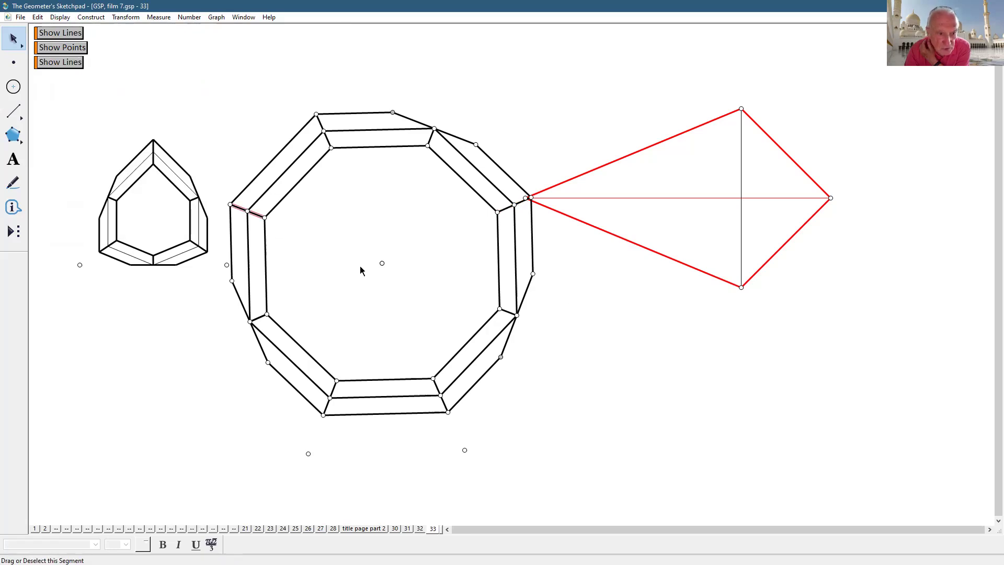
pyautogui.click(60, 16)
pyautogui.click(84, 79)
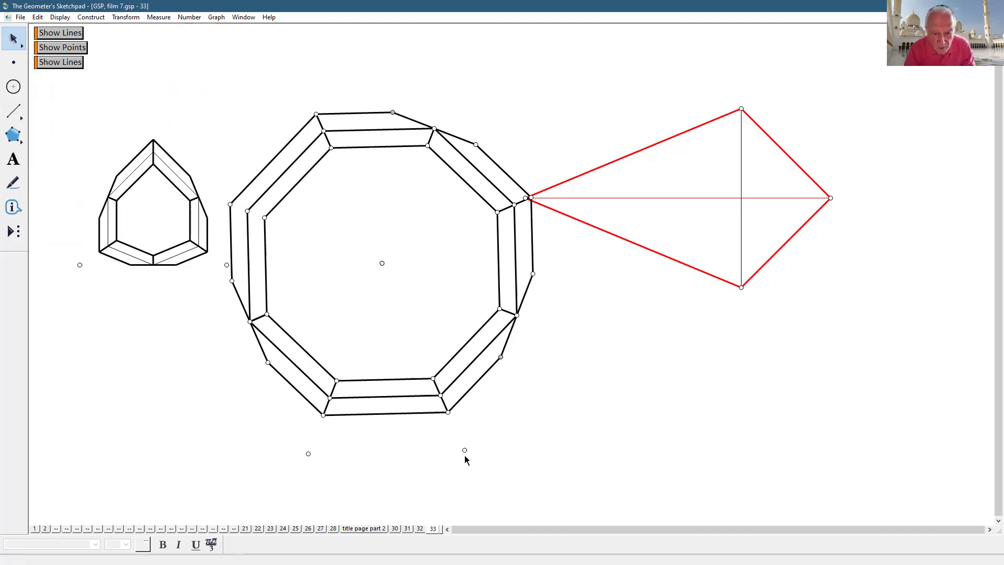
pyautogui.moveTo(464, 450); pyautogui.dragTo(412, 450)
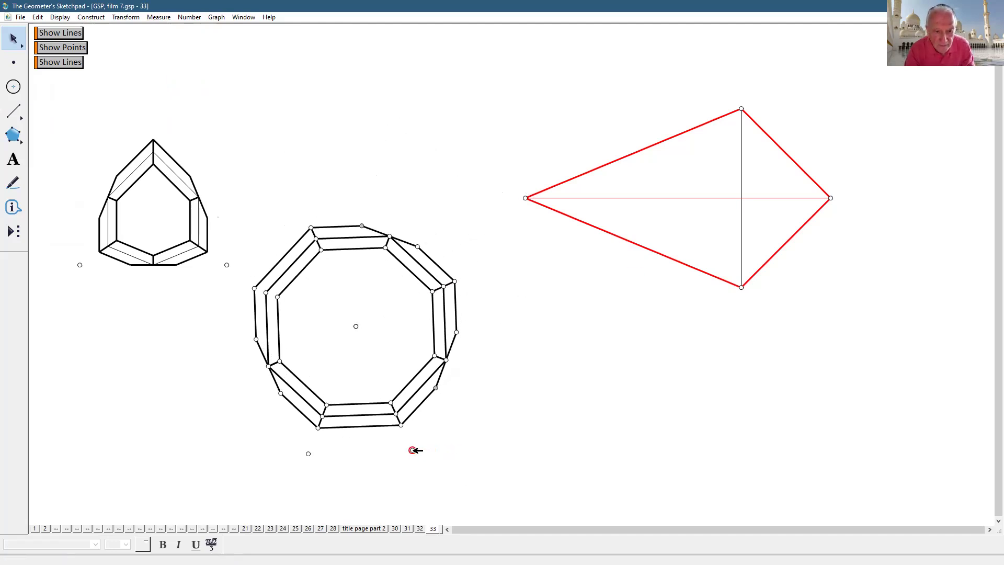
pyautogui.click(440, 457)
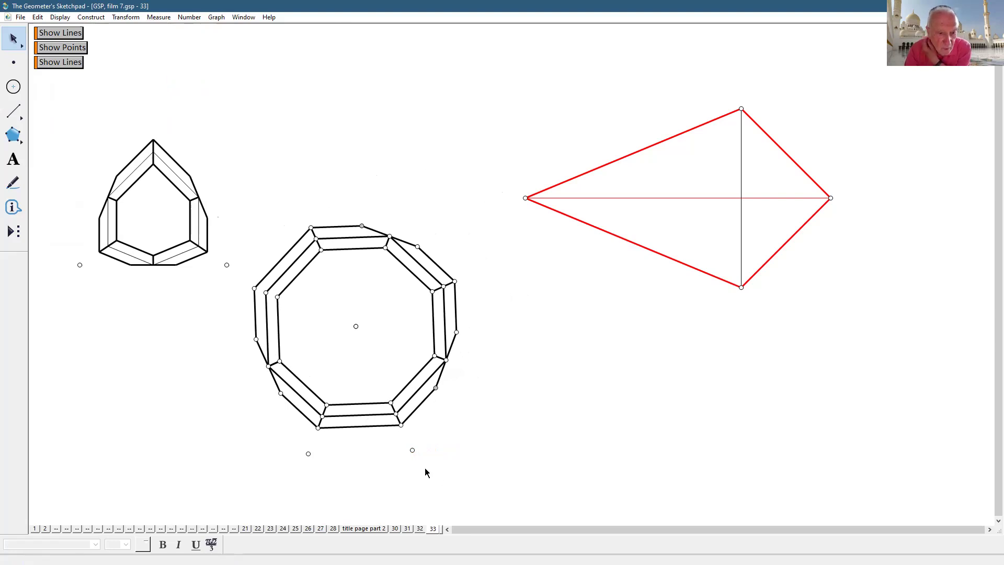
# - Hide every point except the two base points below the ring, then undo the hiding
pyautogui.click(13, 62)
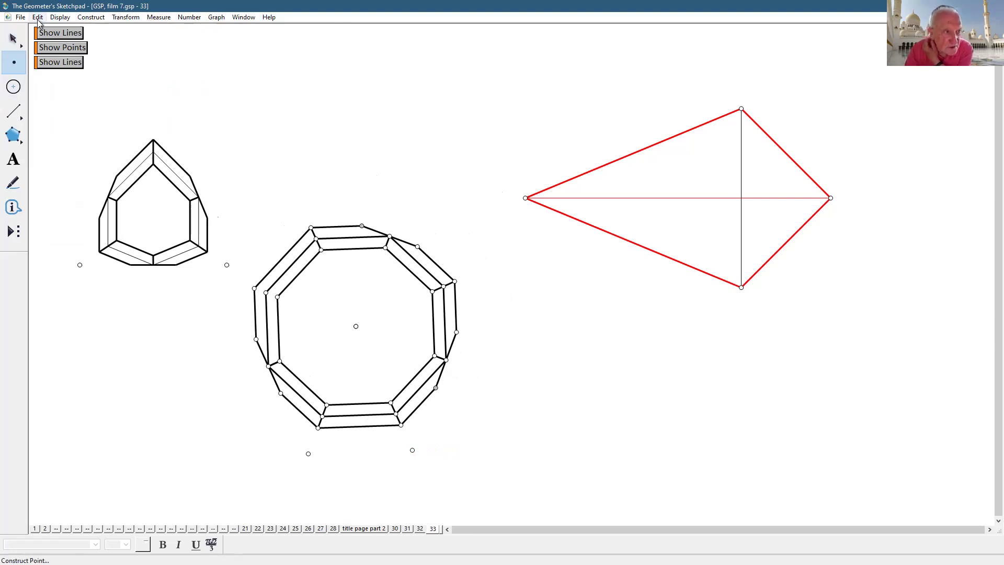
pyautogui.click(38, 18)
pyautogui.click(89, 118)
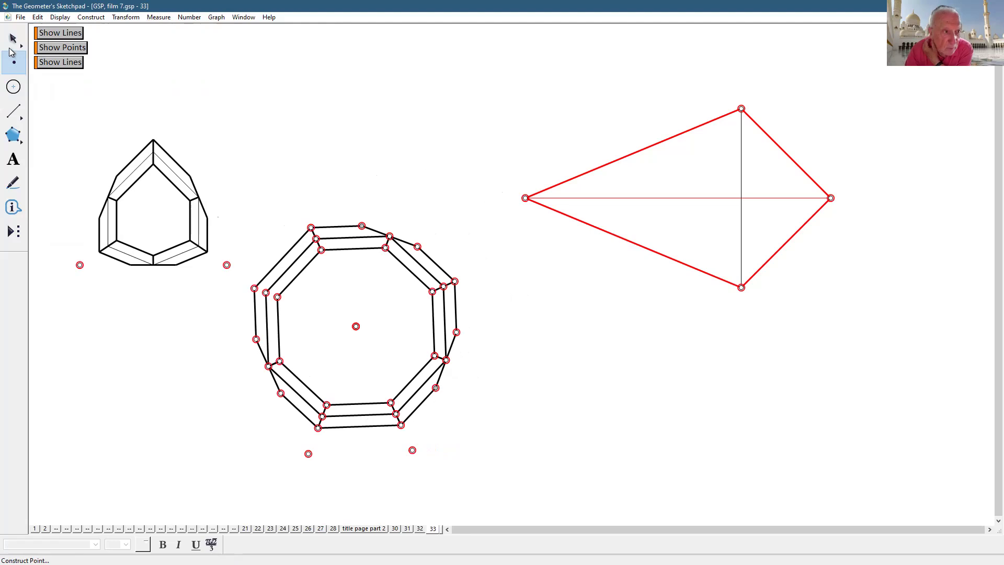
pyautogui.click(12, 48)
pyautogui.keyDown('shift'); pyautogui.click(308, 454); pyautogui.keyUp('shift')
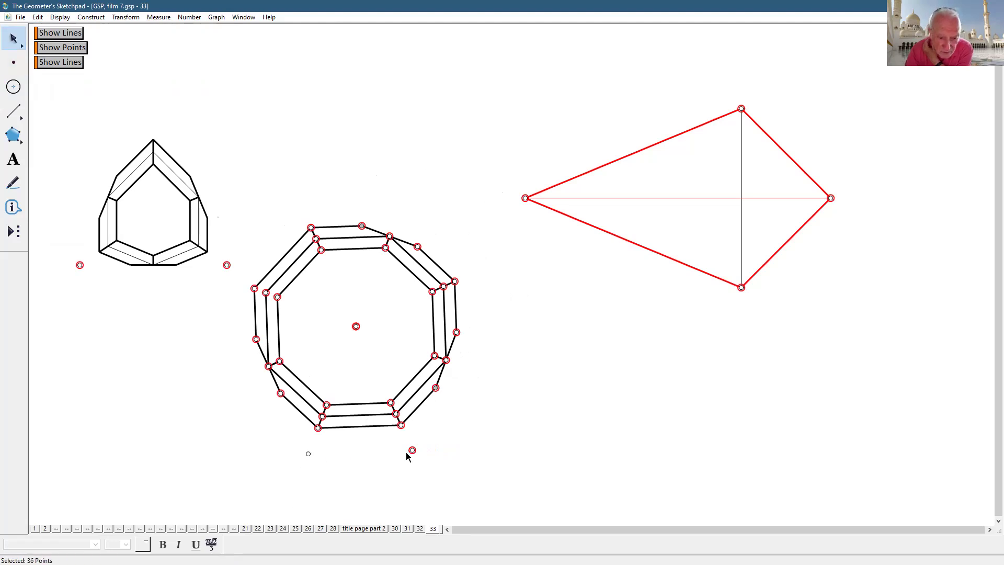
pyautogui.keyDown('shift'); pyautogui.click(412, 450); pyautogui.keyUp('shift')
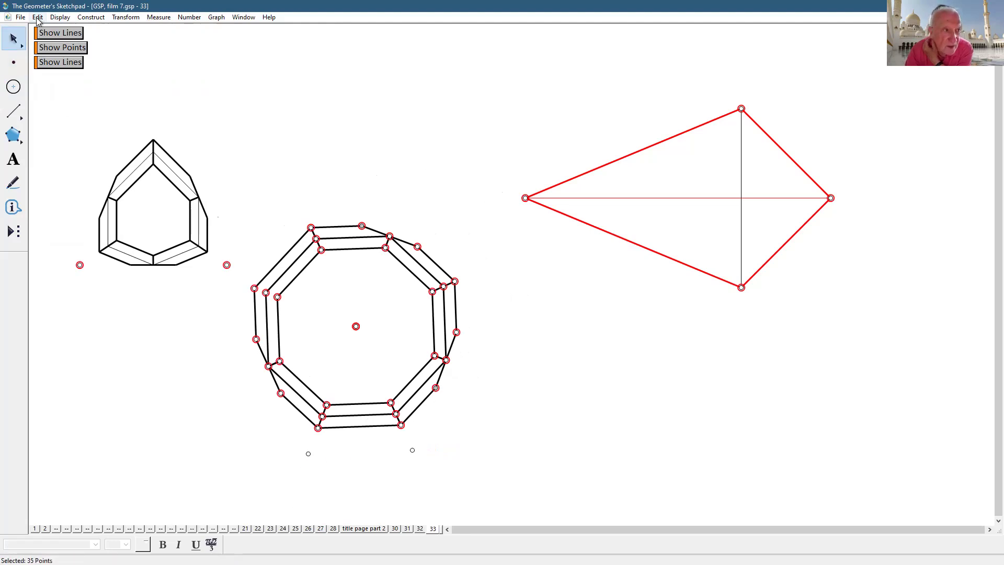
pyautogui.click(60, 17)
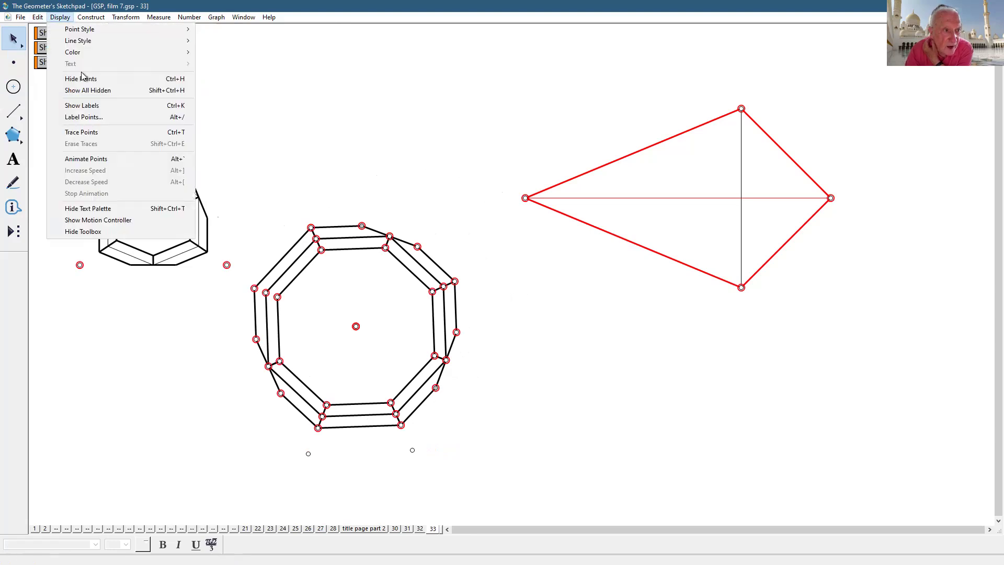
pyautogui.click(84, 79)
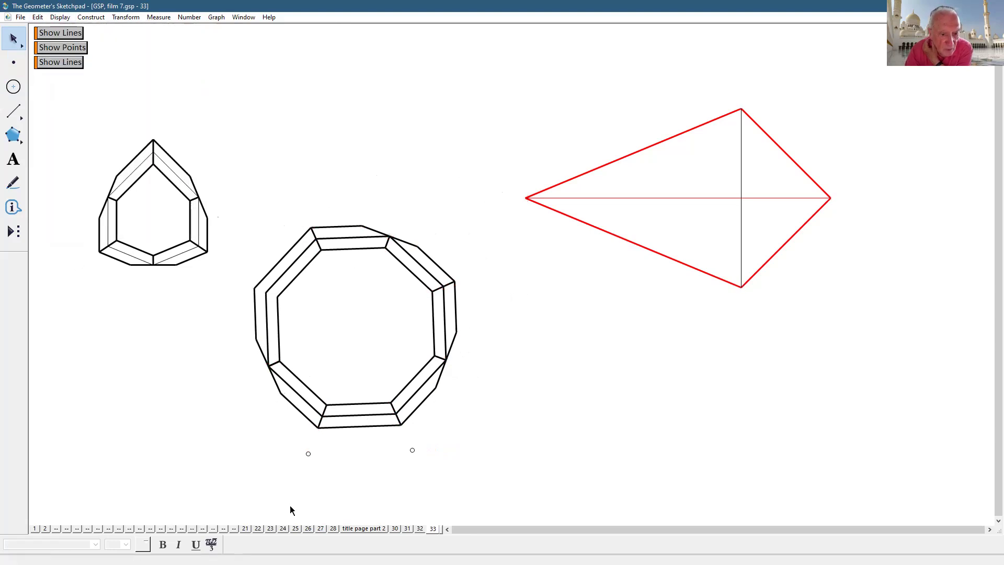
pyautogui.click(308, 453)
pyautogui.click(413, 450)
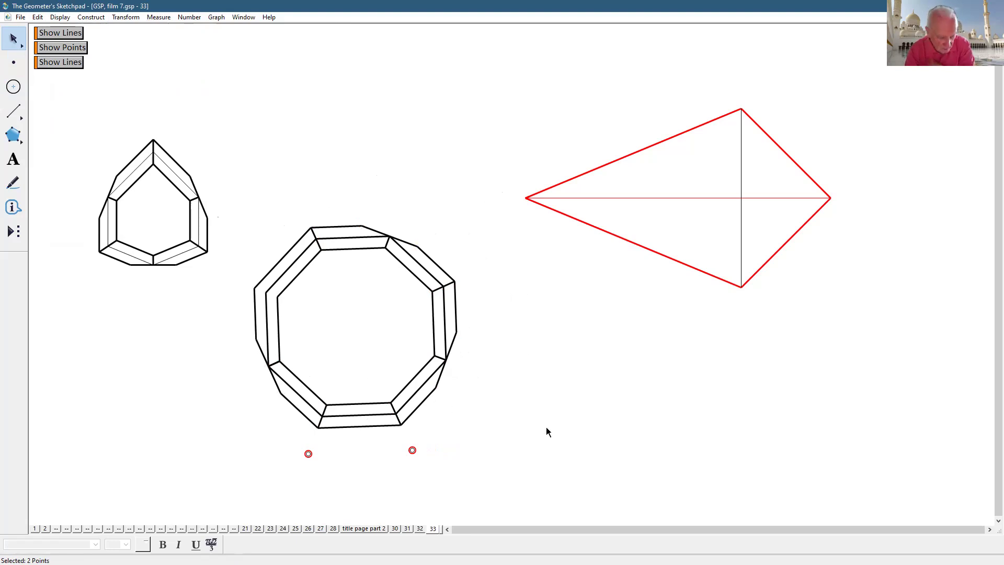
pyautogui.hotkey('ctrl', 'z')
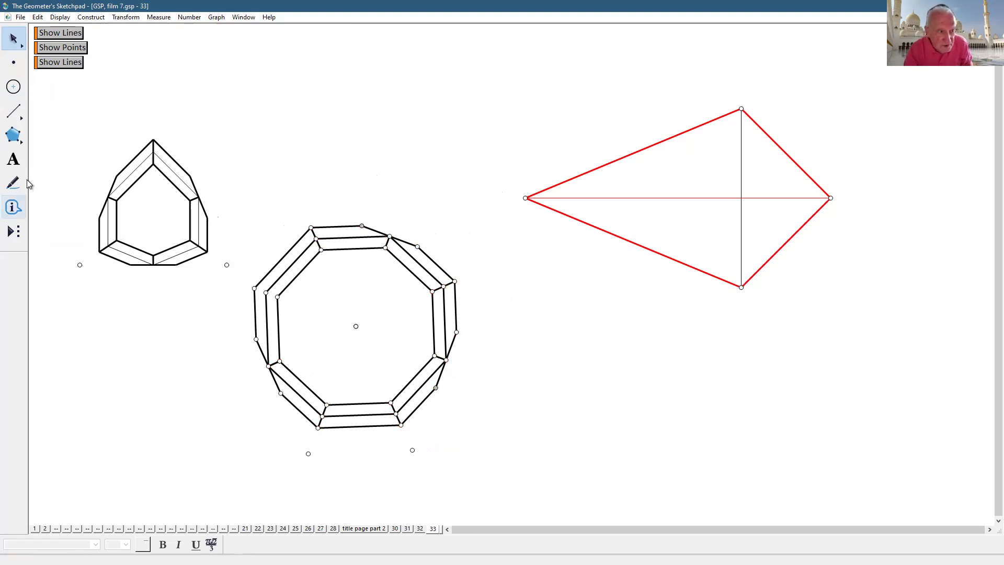
# - Draw a segment joining two neighbouring ring points to close the gap
pyautogui.click(13, 111)
pyautogui.click(255, 288)
pyautogui.click(277, 296)
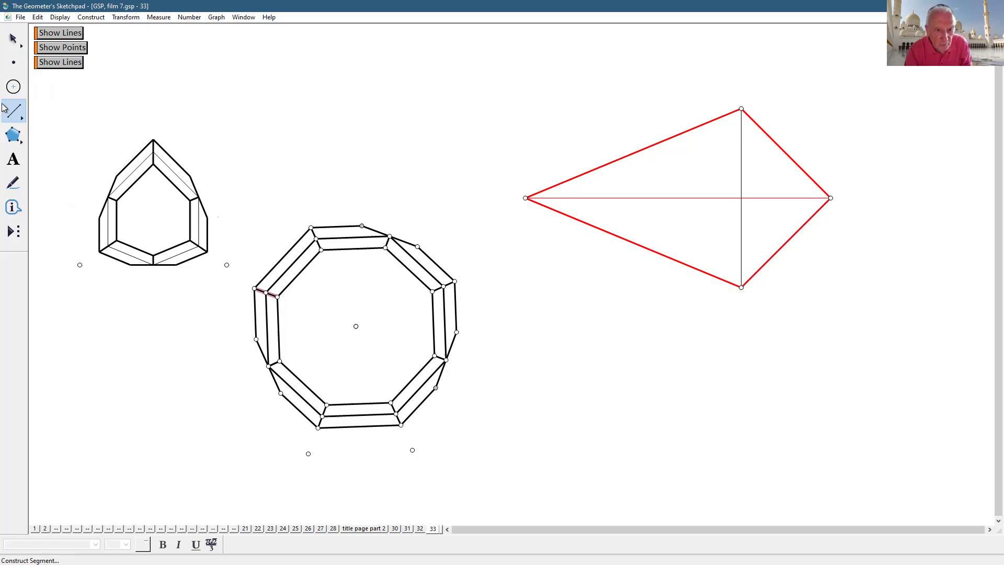
pyautogui.click(11, 38)
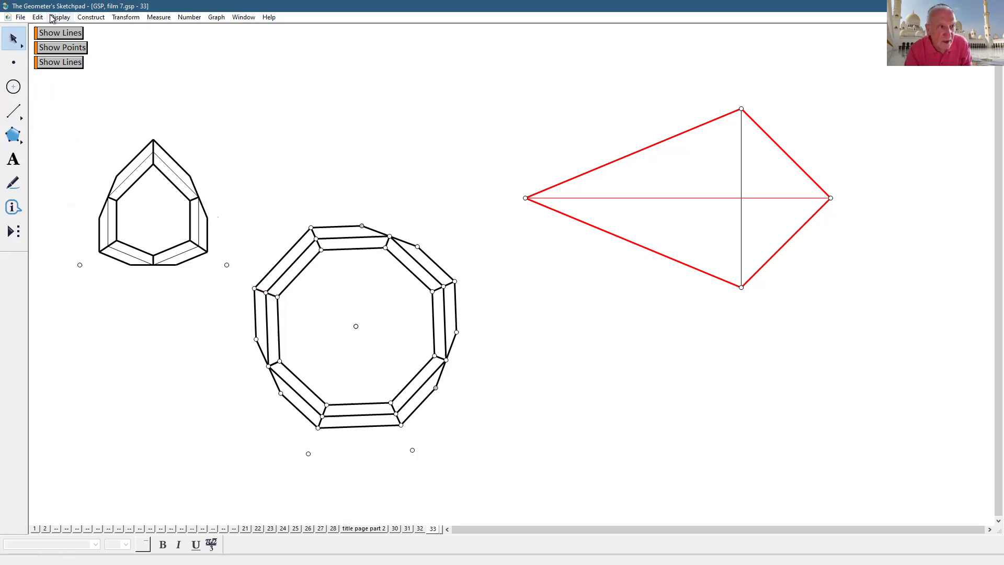
# - Hide all 35 points except the two base points below the ring, then select those two
pyautogui.click(22, 65)
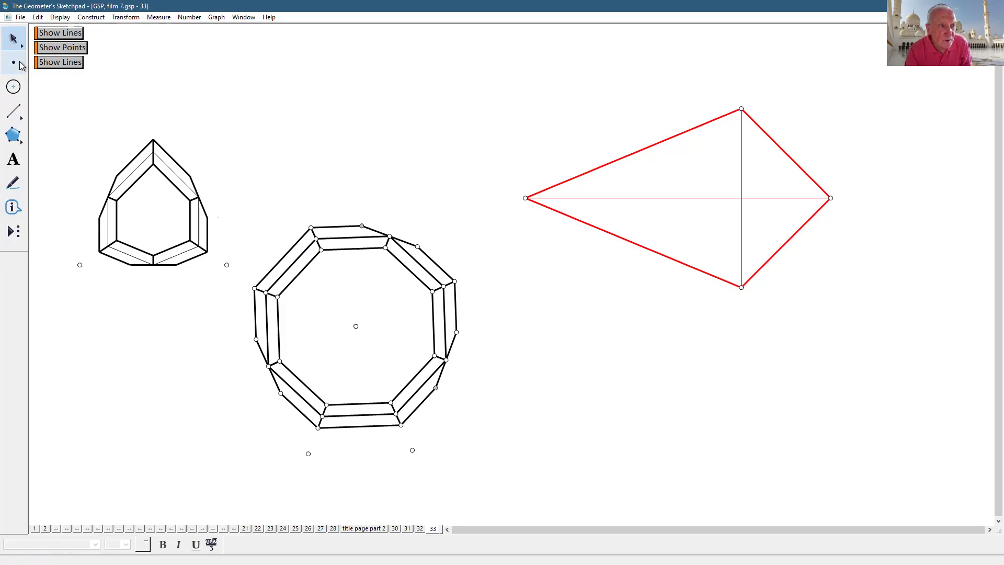
pyautogui.click(22, 65)
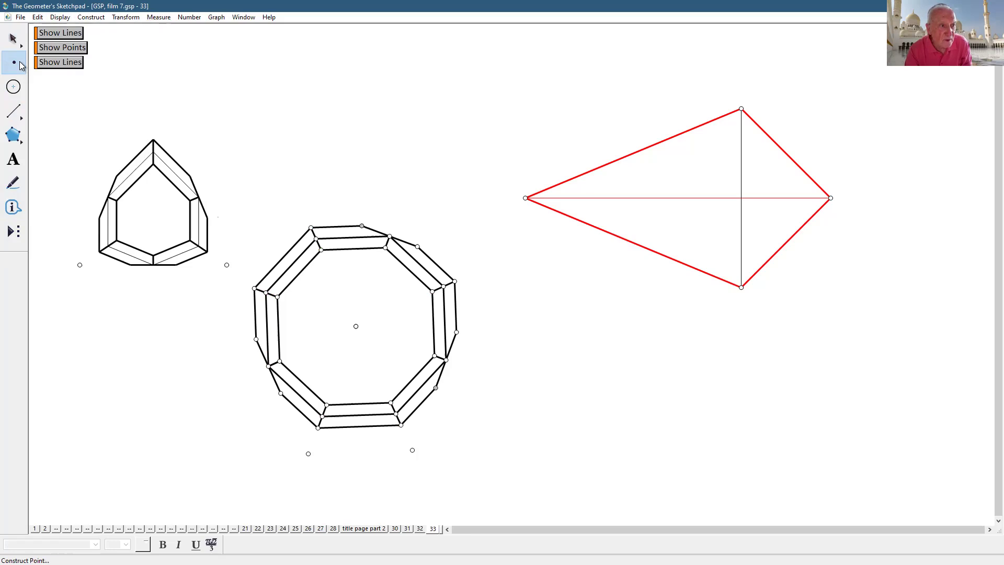
pyautogui.click(38, 17)
pyautogui.click(68, 117)
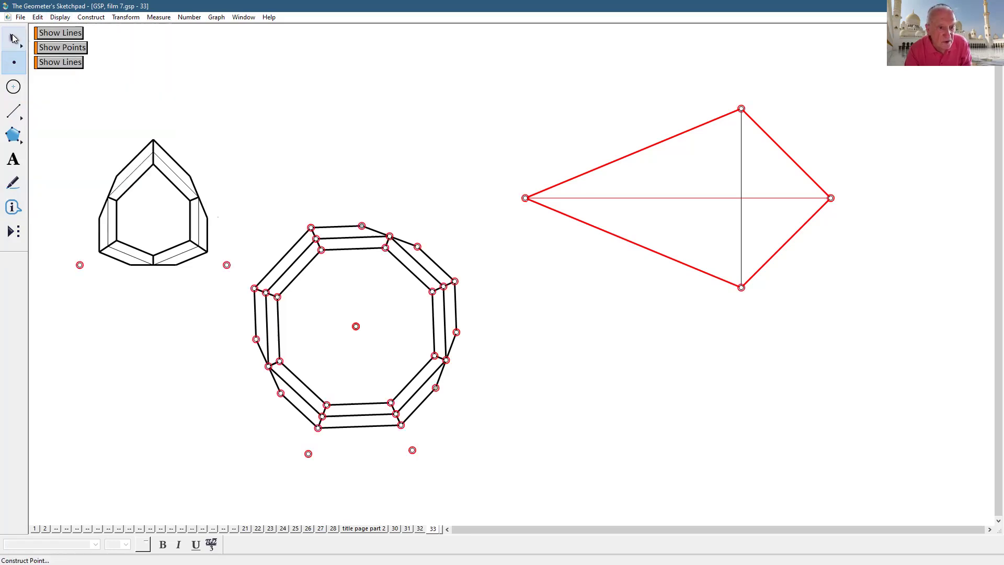
pyautogui.keyDown('shift'); pyautogui.click(308, 453); pyautogui.keyUp('shift')
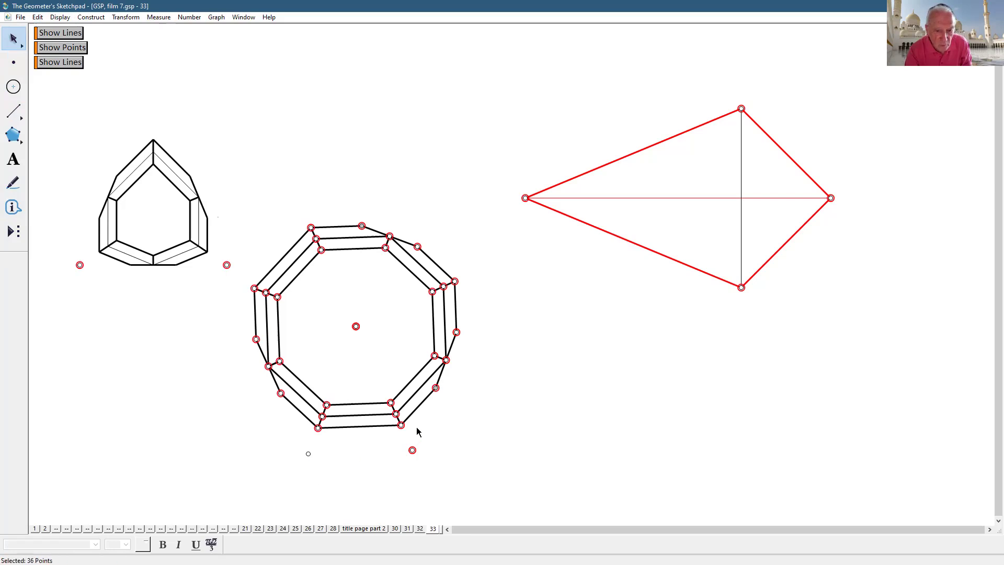
pyautogui.keyDown('shift'); pyautogui.click(411, 448); pyautogui.keyUp('shift')
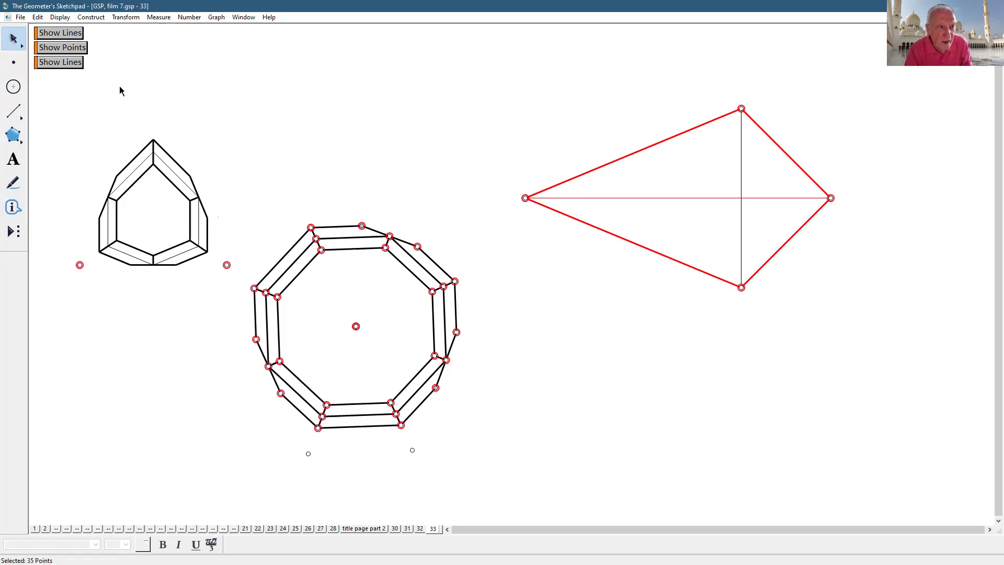
pyautogui.click(60, 17)
pyautogui.click(88, 80)
pyautogui.click(308, 454)
pyautogui.click(412, 449)
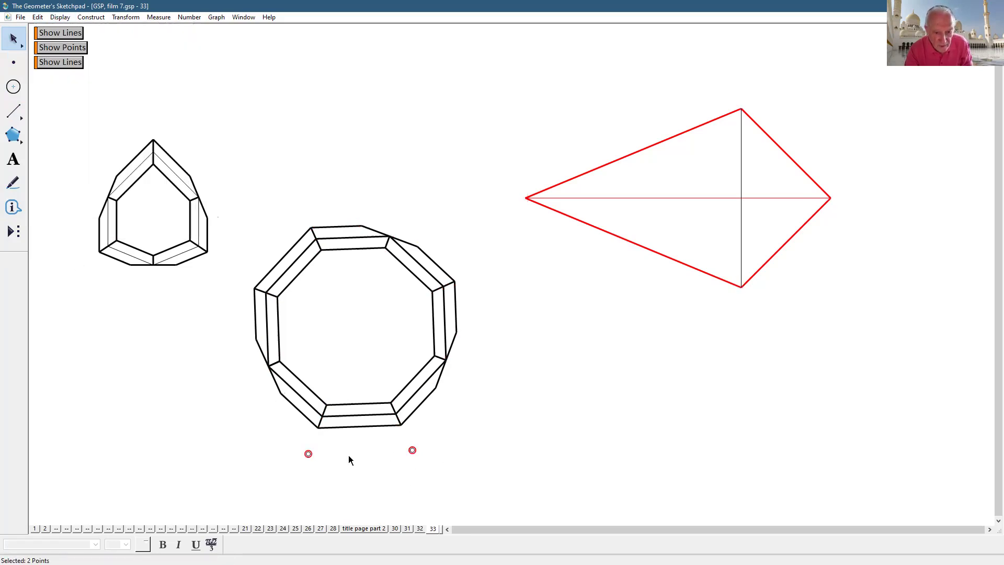
# - Save the selected ring and its two base points as the custom tool 'kundekari circle'
pyautogui.moveTo(240, 187); pyautogui.dragTo(464, 478)
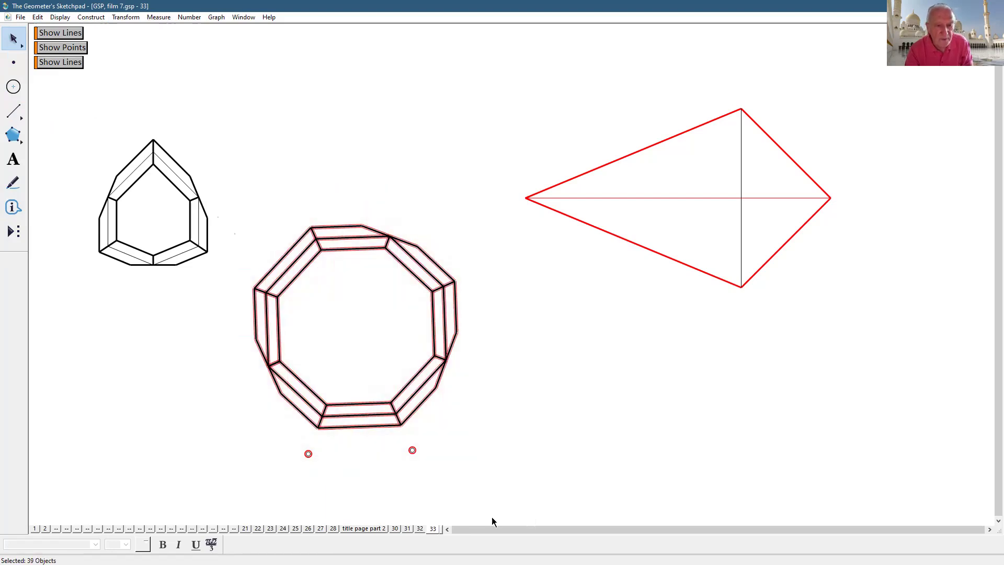
pyautogui.click(13, 233)
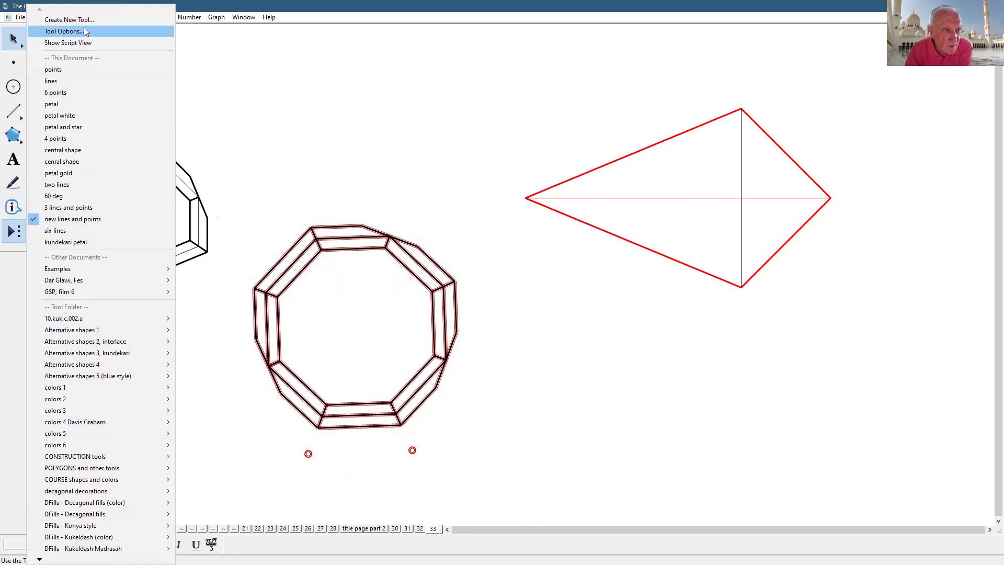
pyautogui.click(68, 19)
pyautogui.write('kundeka')
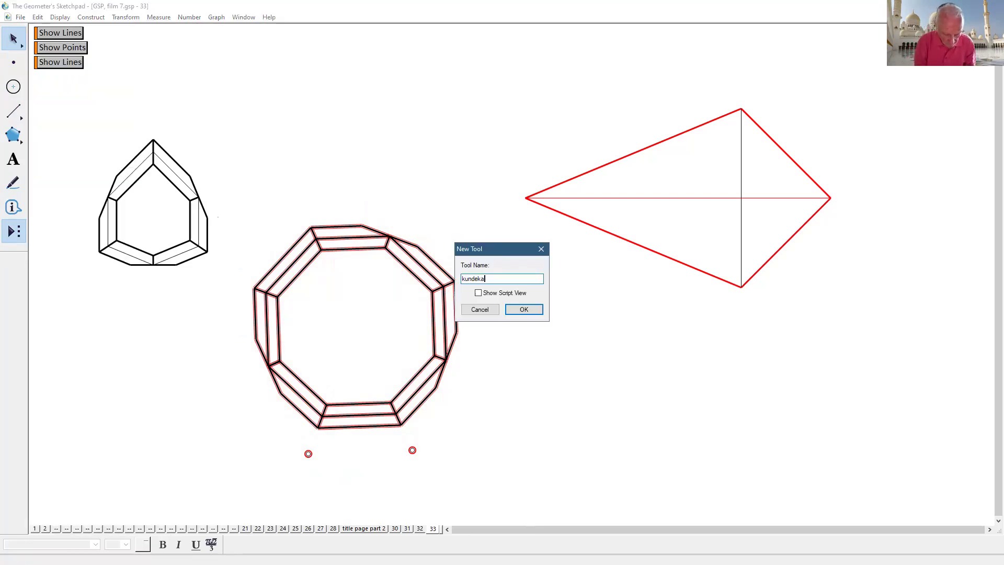
pyautogui.write('ri circle')
pyautogui.press('Return')
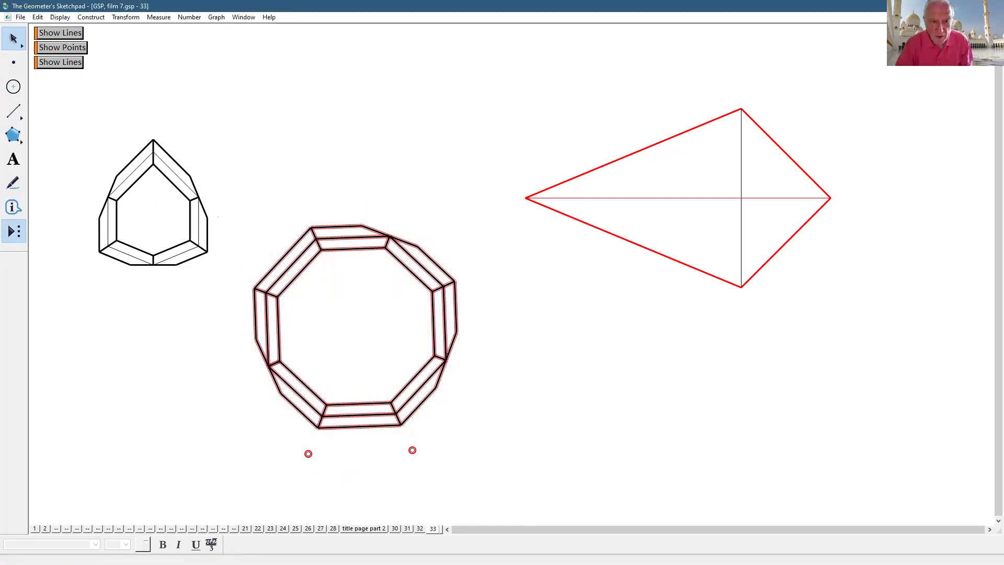
# - Move the decagonal ring to the lower left and the red kite down-left toward the centre
pyautogui.click(455, 434)
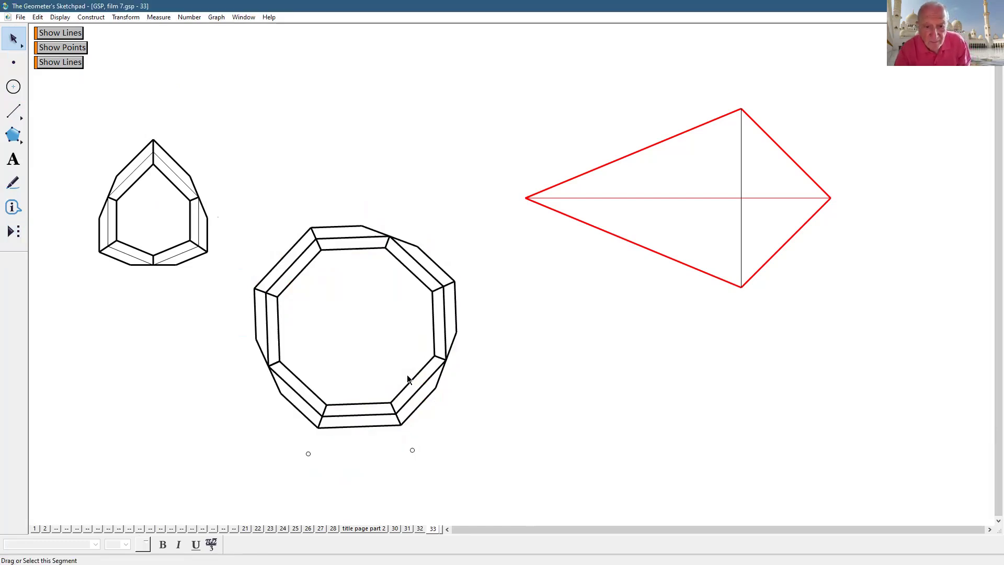
pyautogui.moveTo(410, 382); pyautogui.dragTo(184, 432)
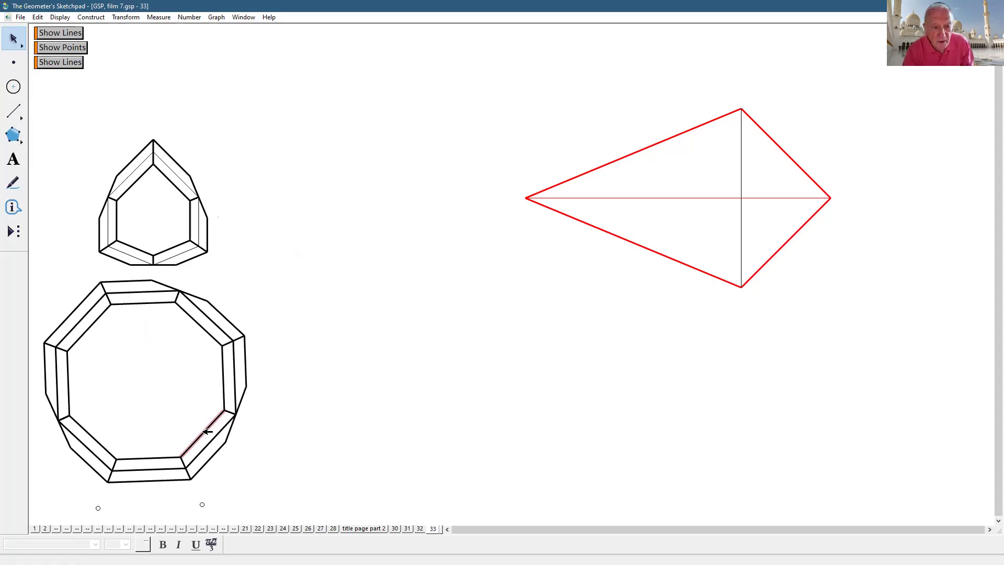
pyautogui.moveTo(701, 266); pyautogui.dragTo(555, 391)
pyautogui.click(766, 340)
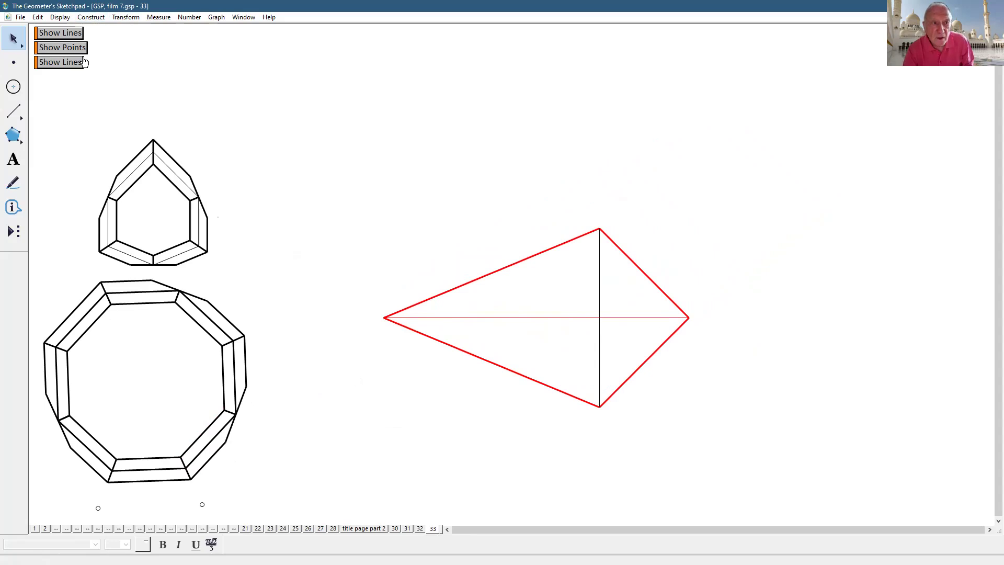
pyautogui.click(61, 47)
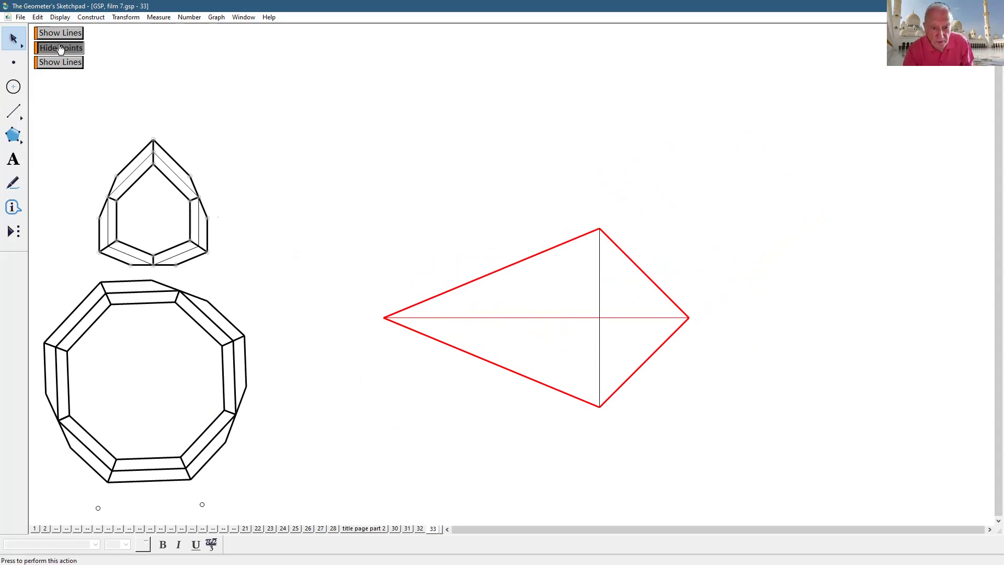
pyautogui.click(61, 48)
pyautogui.click(59, 18)
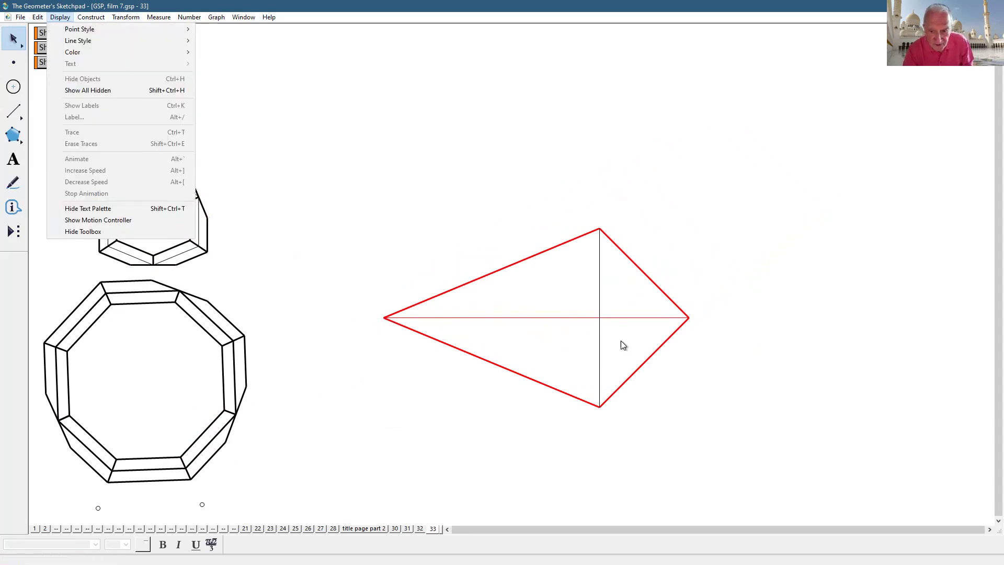
# - Reveal all hidden objects, then hide everything except the kite's four vertex points
pyautogui.click(80, 92)
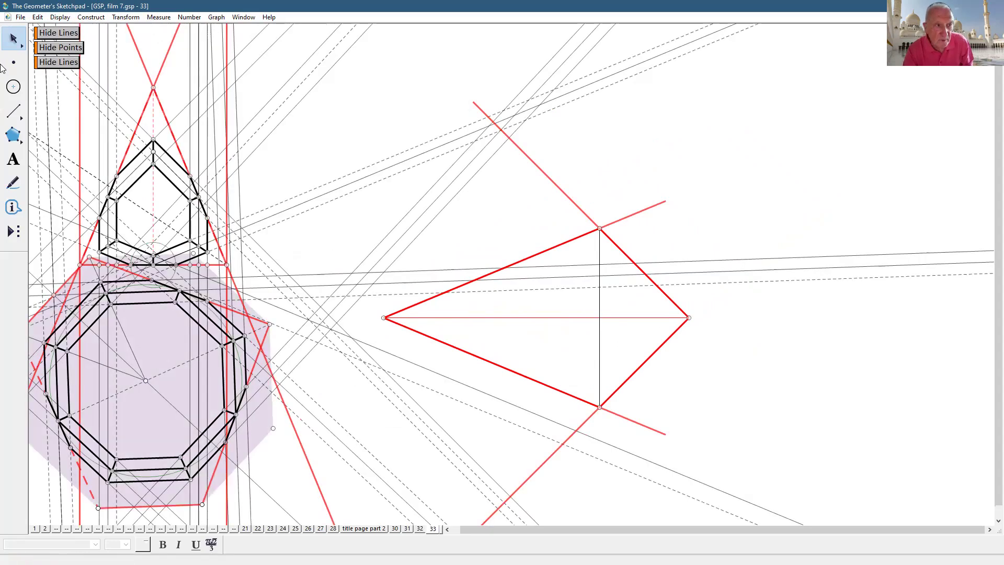
pyautogui.hotkey('ctrl', 'a')
pyautogui.click(384, 317)
pyautogui.click(689, 317)
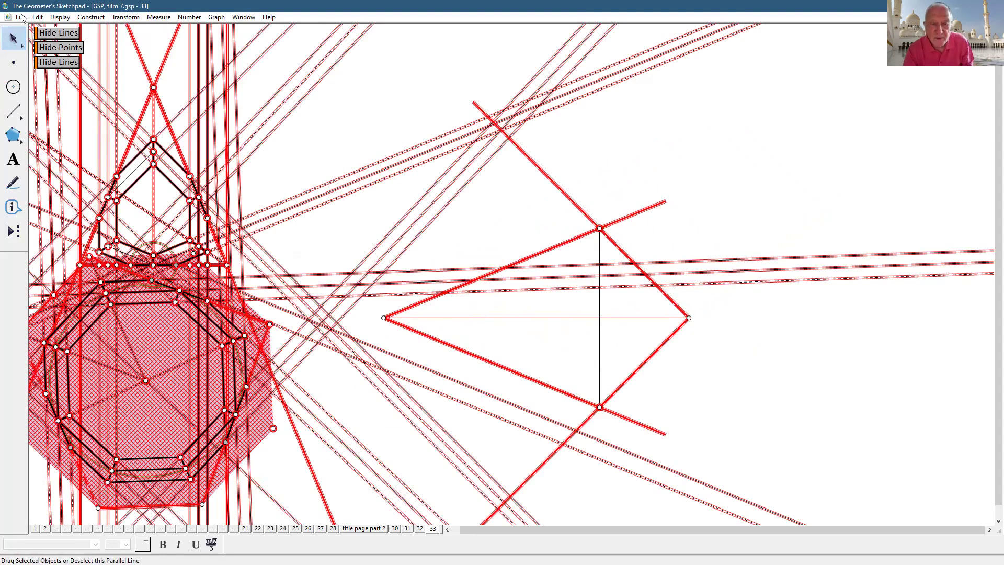
pyautogui.click(599, 229)
pyautogui.click(599, 407)
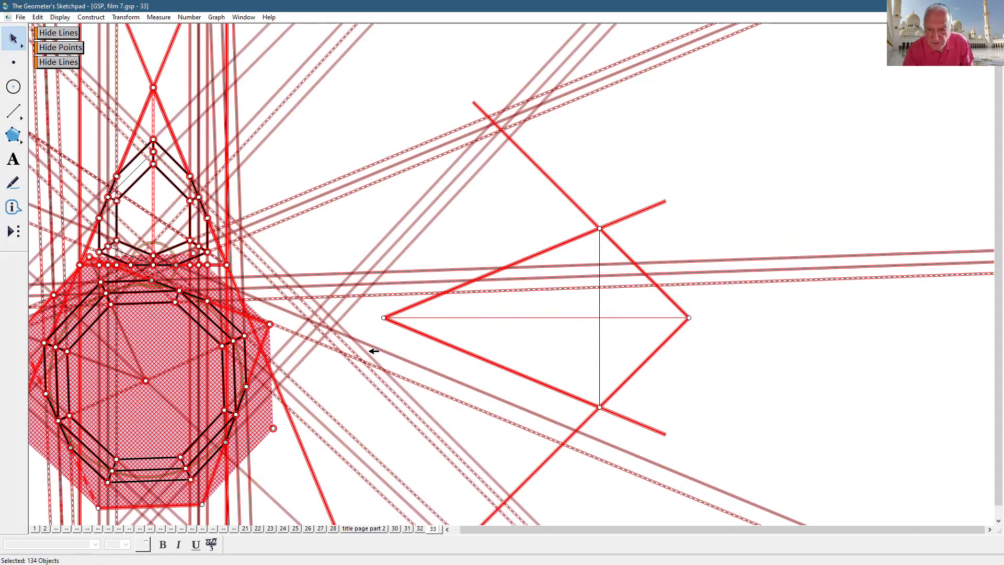
pyautogui.click(59, 17)
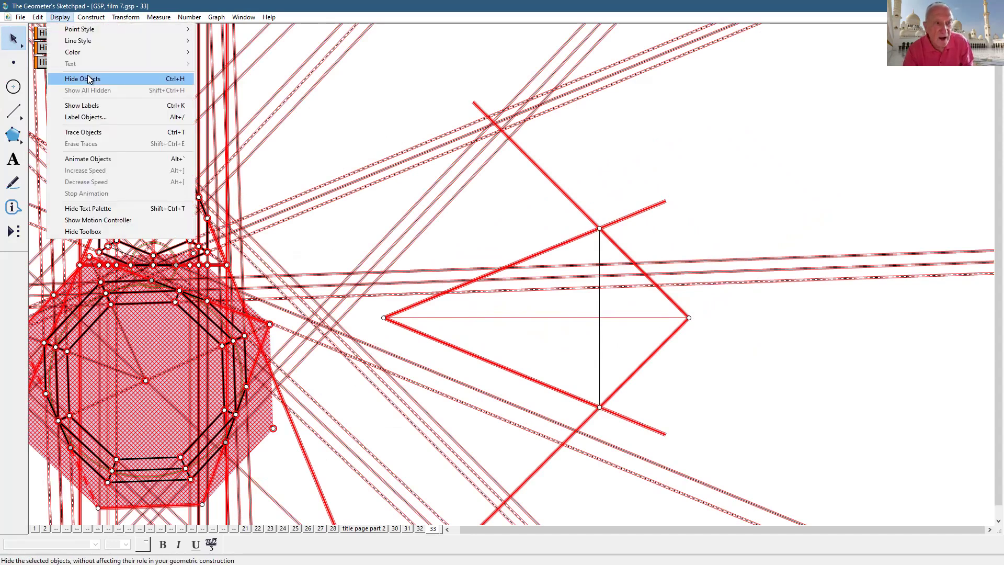
pyautogui.click(83, 76)
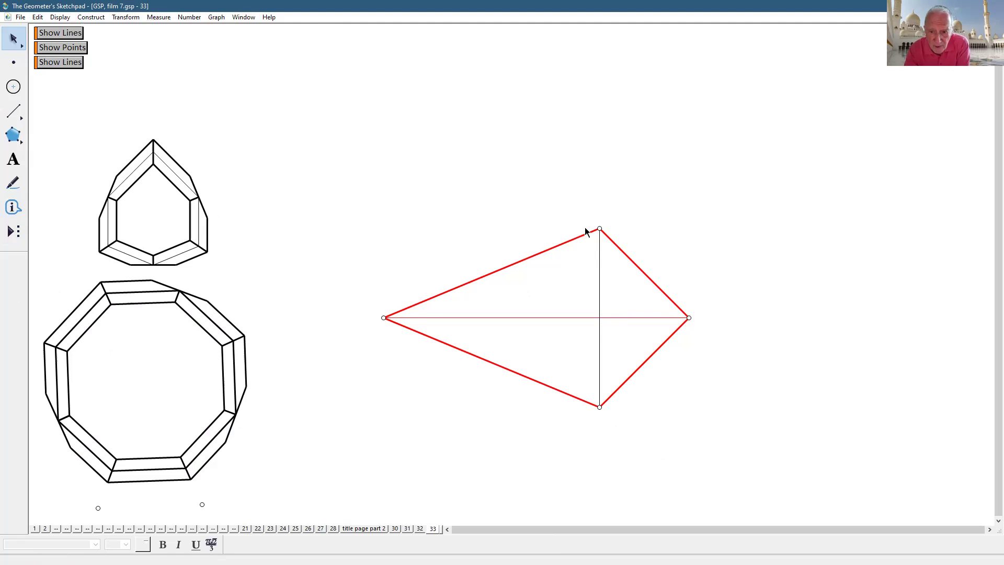
# - Try the new lines-and-points custom tool on the kite's vertical diagonal, then cancel it
pyautogui.click(14, 232)
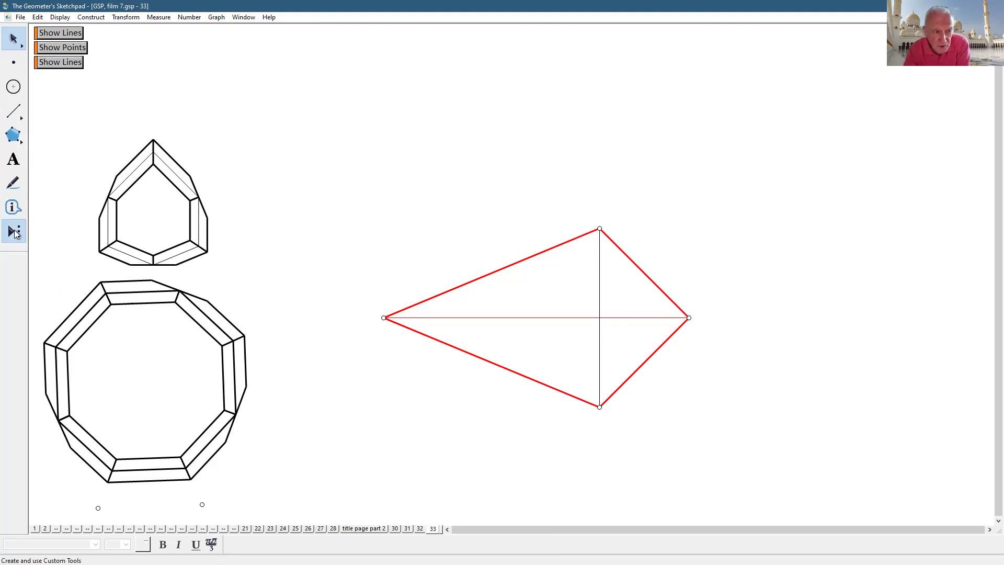
pyautogui.click(15, 234)
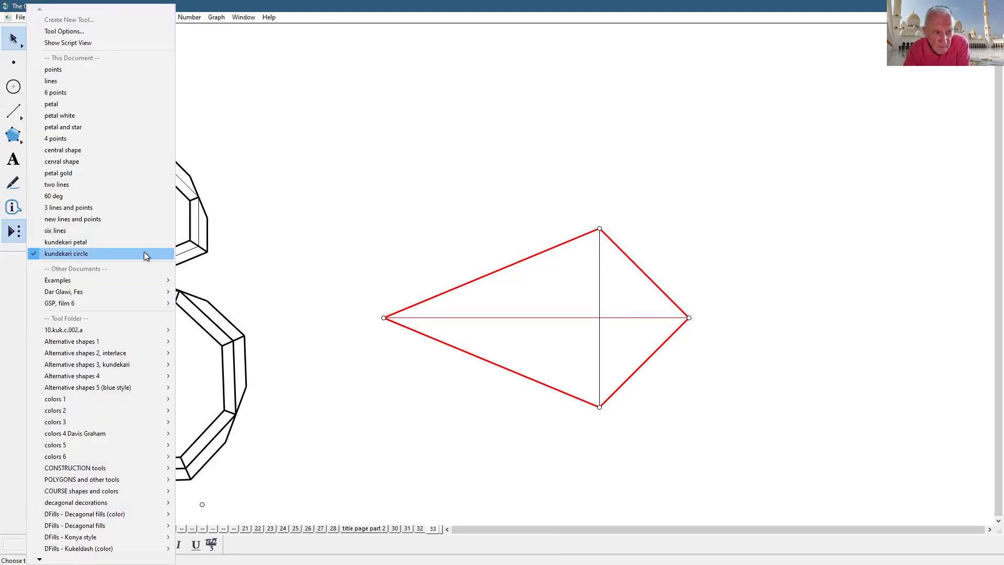
pyautogui.click(111, 218)
pyautogui.click(598, 407)
pyautogui.click(598, 357)
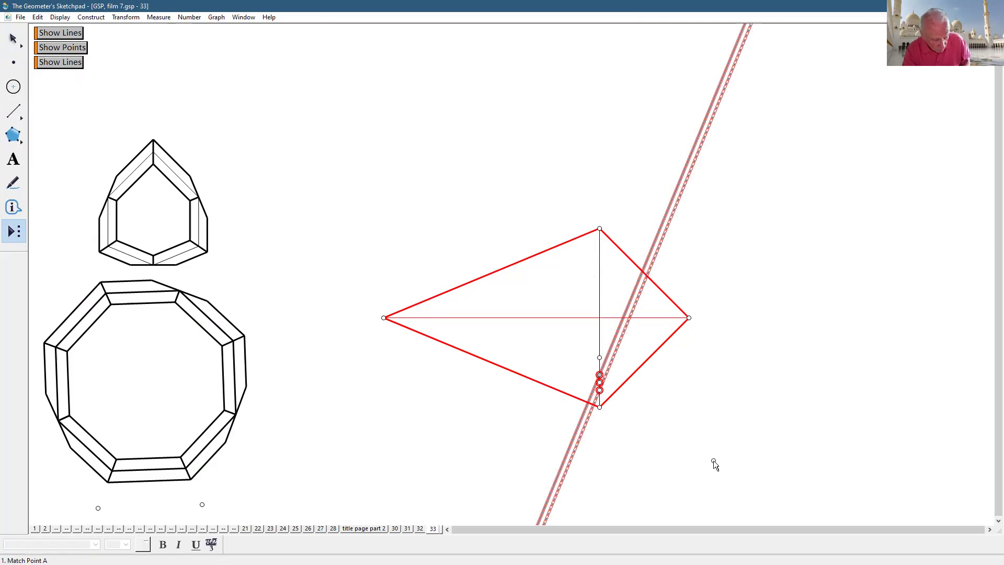
pyautogui.press('Escape')
# - Apply the '3 lines and points' tool from the kite's bottom vertex to its top vertex
pyautogui.click(15, 236)
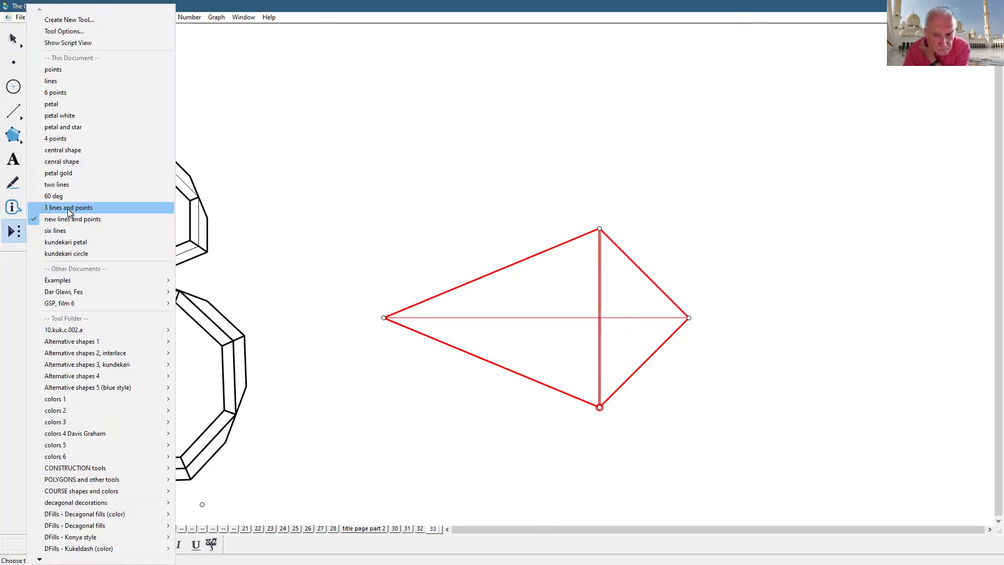
pyautogui.click(67, 208)
pyautogui.click(599, 230)
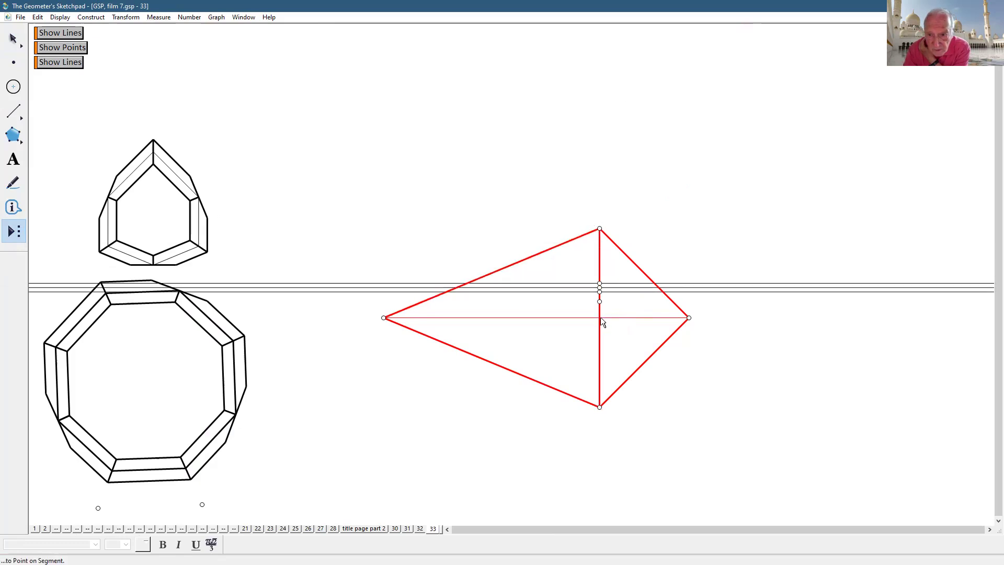
pyautogui.click(600, 406)
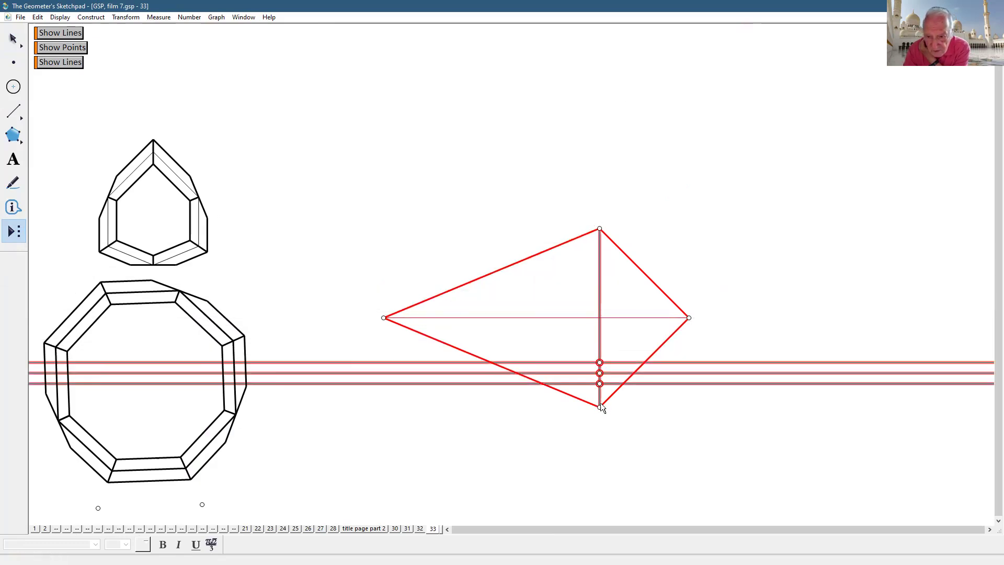
pyautogui.hotkey('ctrl', 'z')
pyautogui.click(600, 404)
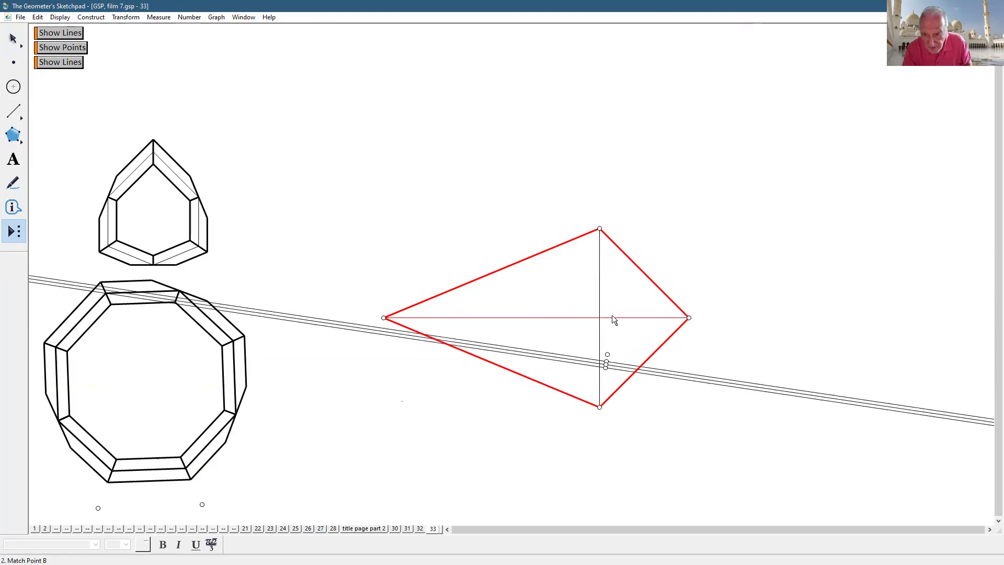
pyautogui.click(600, 229)
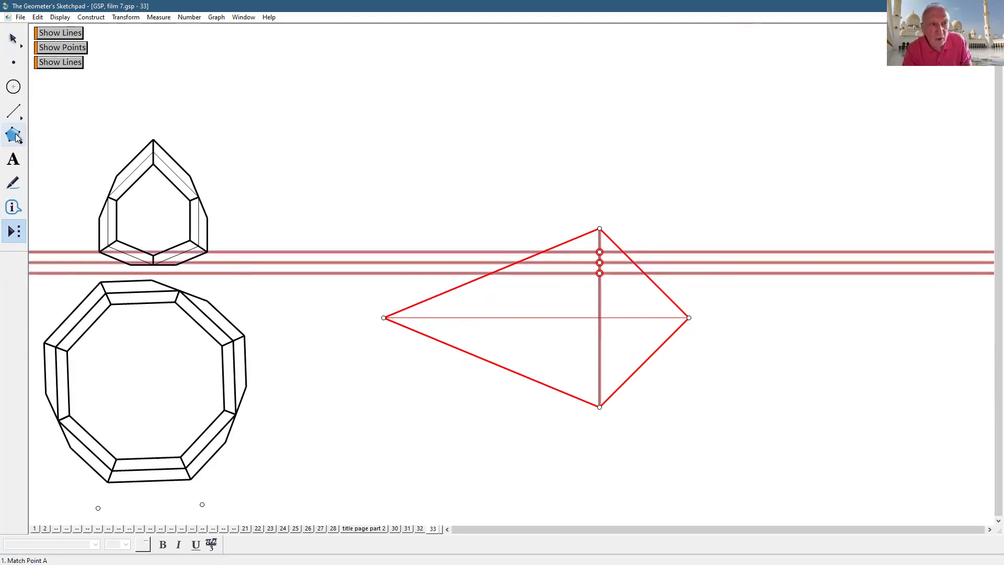
pyautogui.click(18, 33)
pyautogui.click(204, 85)
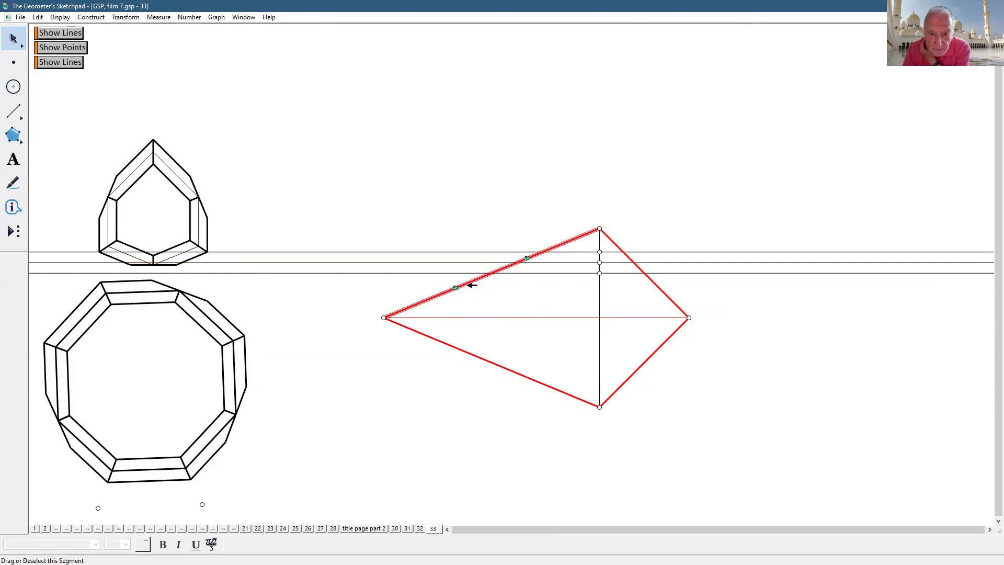
# - Reflect the three horizontal lines across the kite's upper-left edge
pyautogui.moveTo(351, 239); pyautogui.dragTo(347, 280)
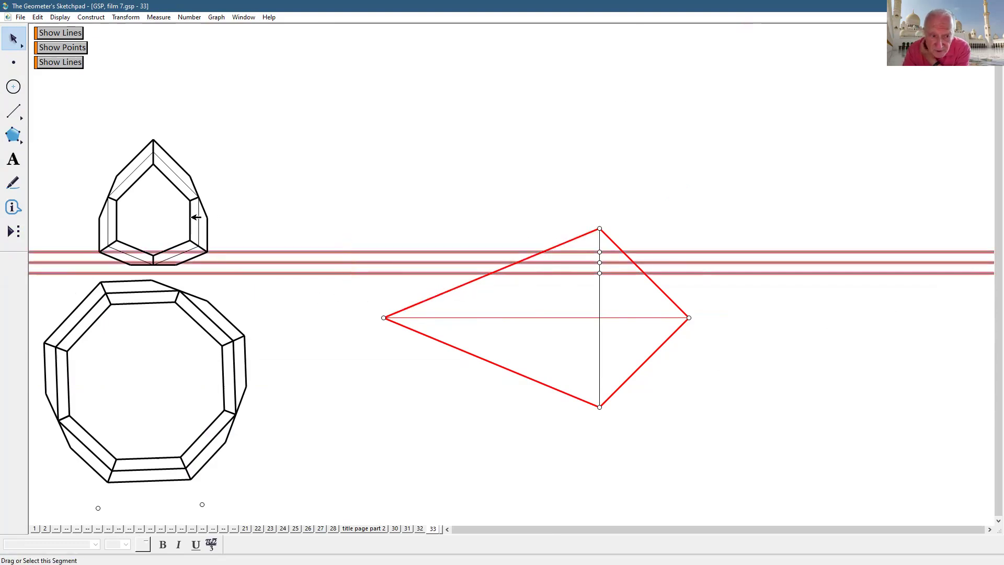
pyautogui.click(120, 18)
pyautogui.click(140, 139)
pyautogui.click(780, 471)
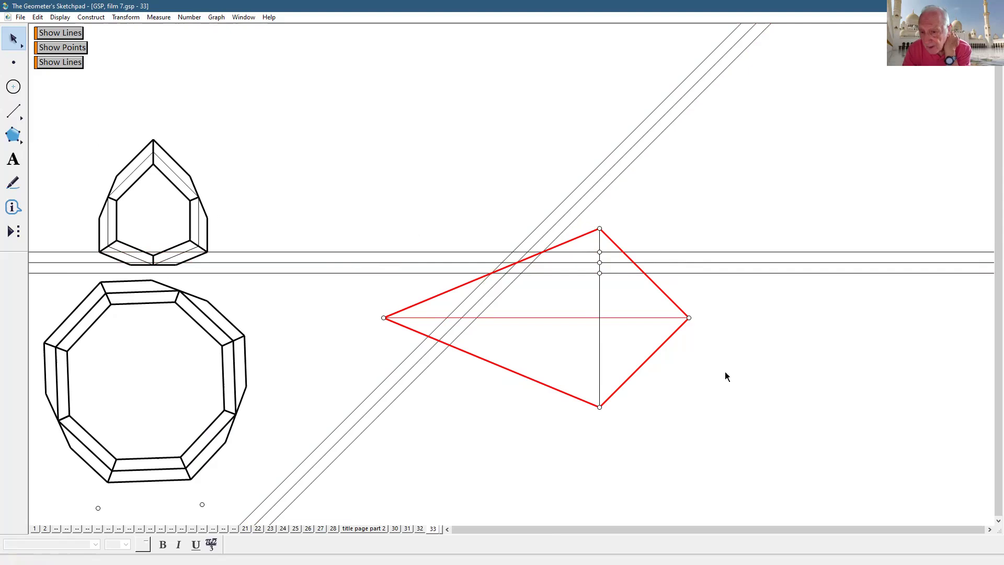
# - Mark where the upper-right edge crosses the middle horizontal line, then reselect the three horizontal lines
pyautogui.click(634, 262)
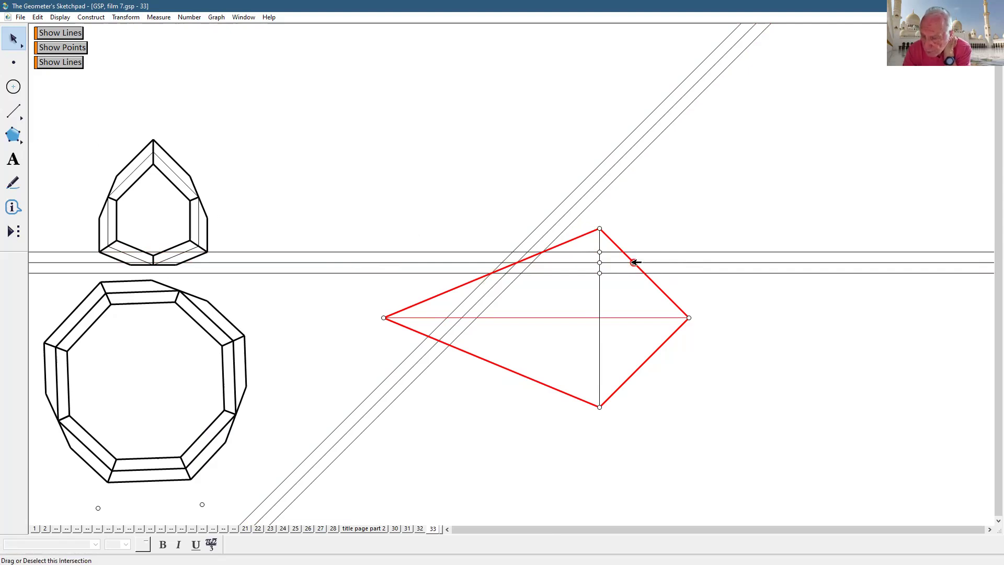
pyautogui.click(662, 261)
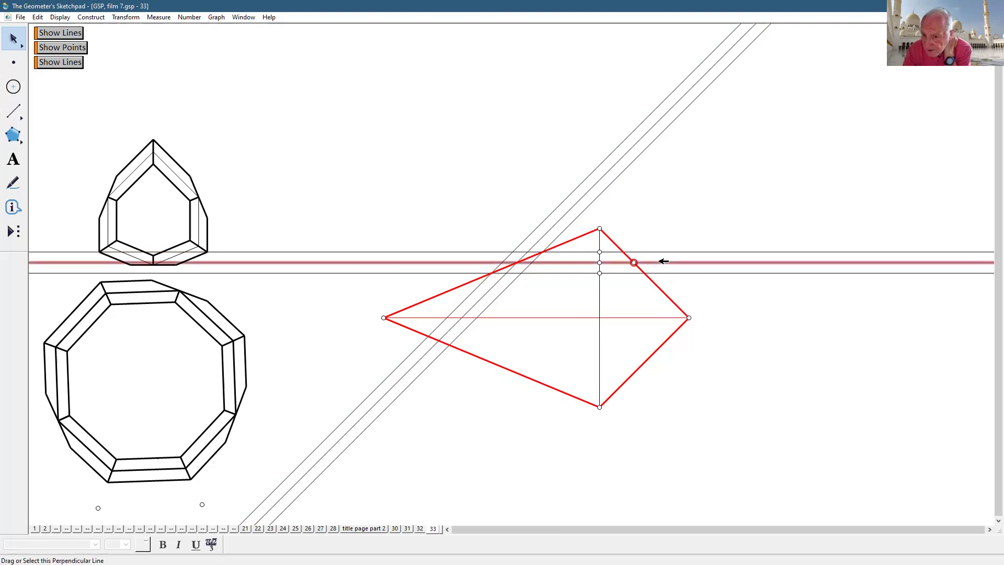
pyautogui.click(806, 383)
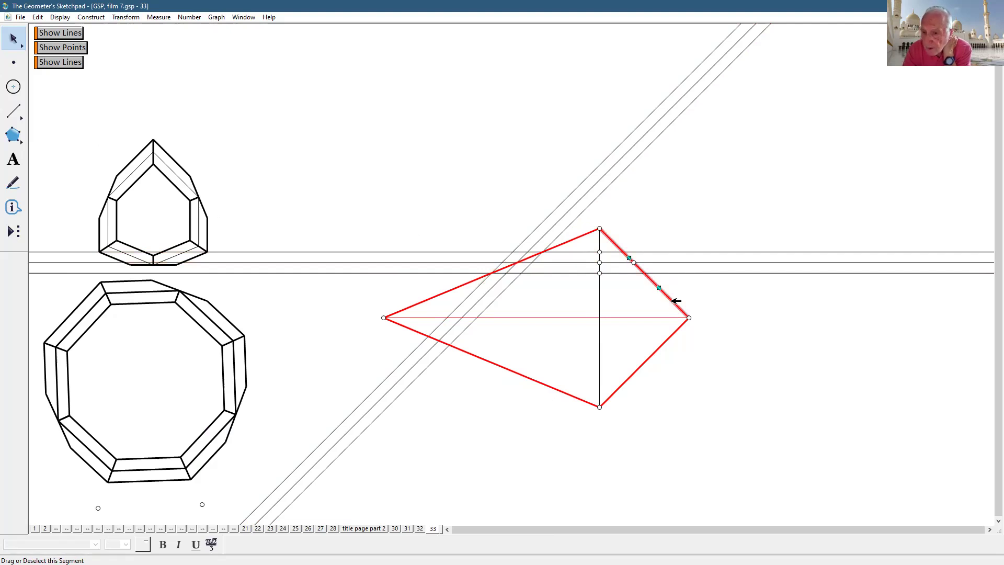
pyautogui.moveTo(733, 233); pyautogui.dragTo(748, 310)
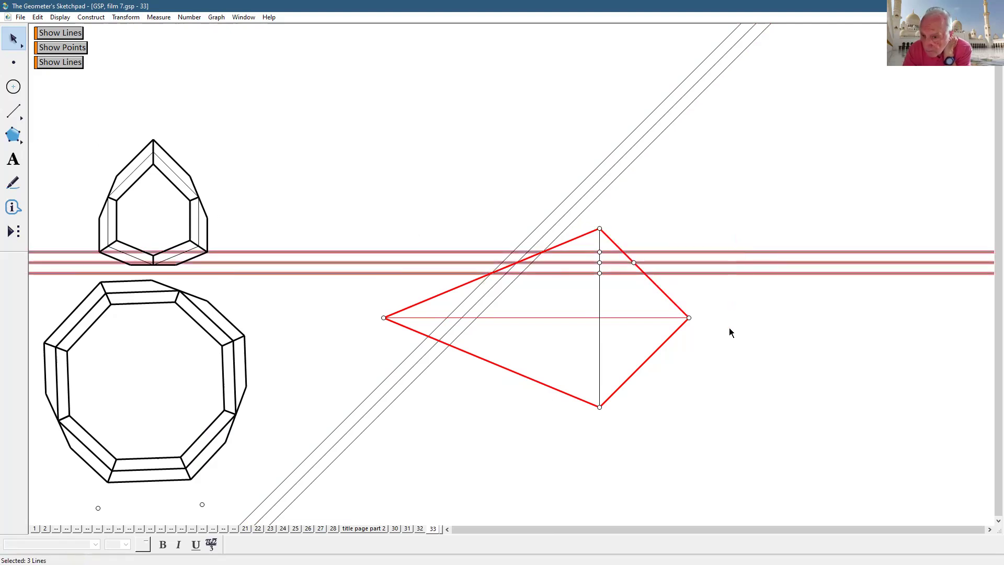
# - Reflect the three horizontal lines into three vertical copies
pyautogui.click(124, 18)
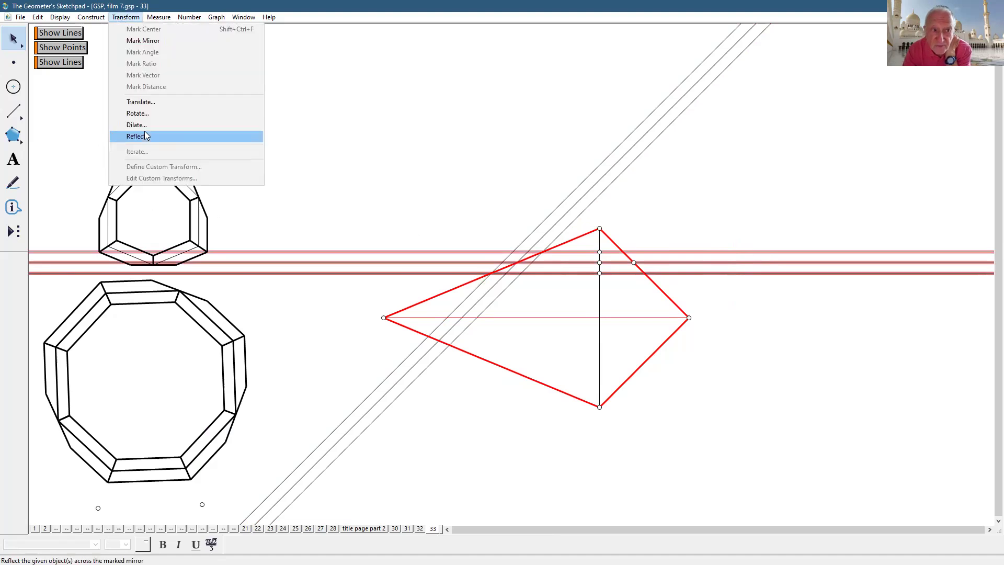
pyautogui.click(145, 131)
pyautogui.click(977, 445)
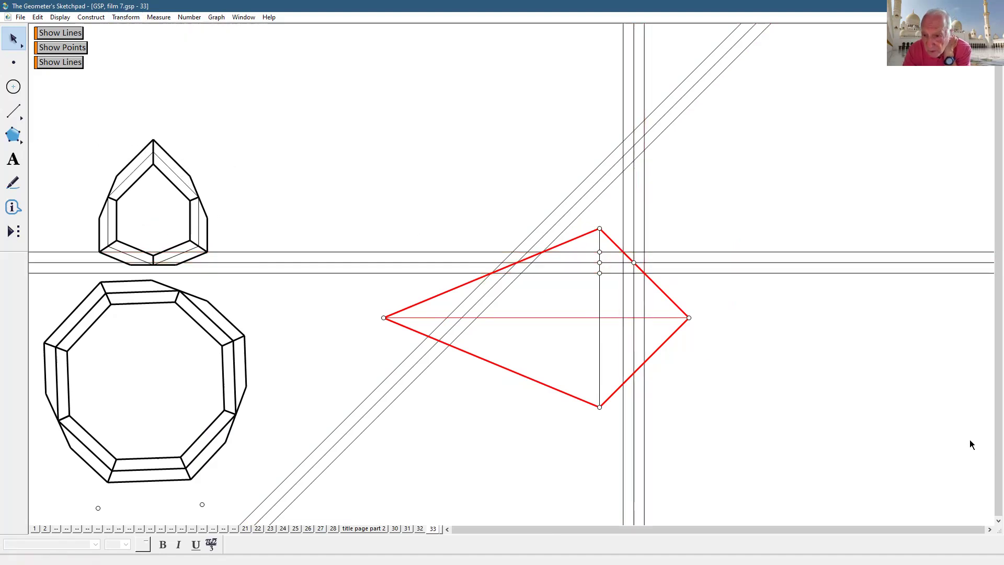
# - Construct a hairline angle bisector at the kite's right vertex
pyautogui.click(599, 228)
pyautogui.click(689, 318)
pyautogui.click(383, 317)
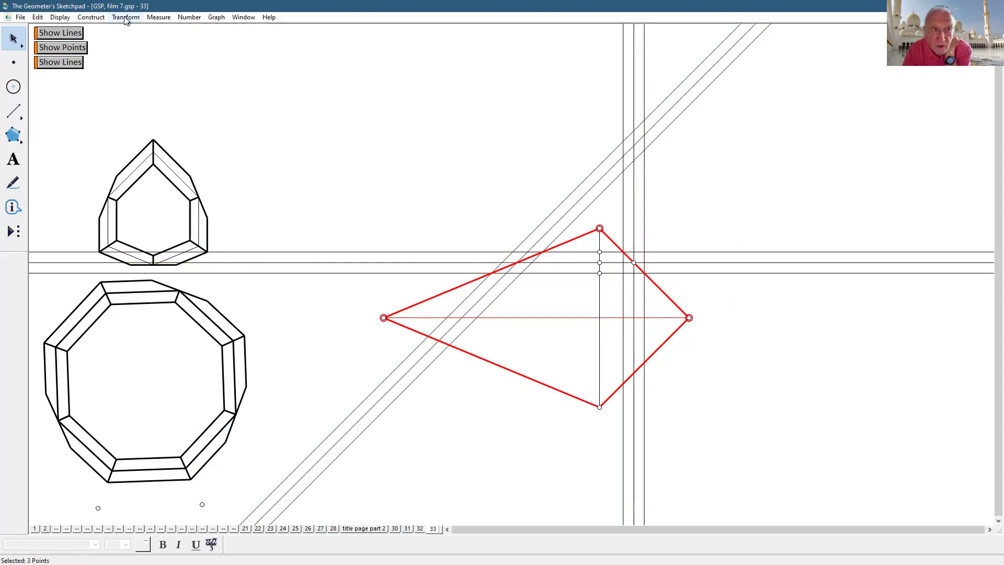
pyautogui.click(91, 17)
pyautogui.click(112, 126)
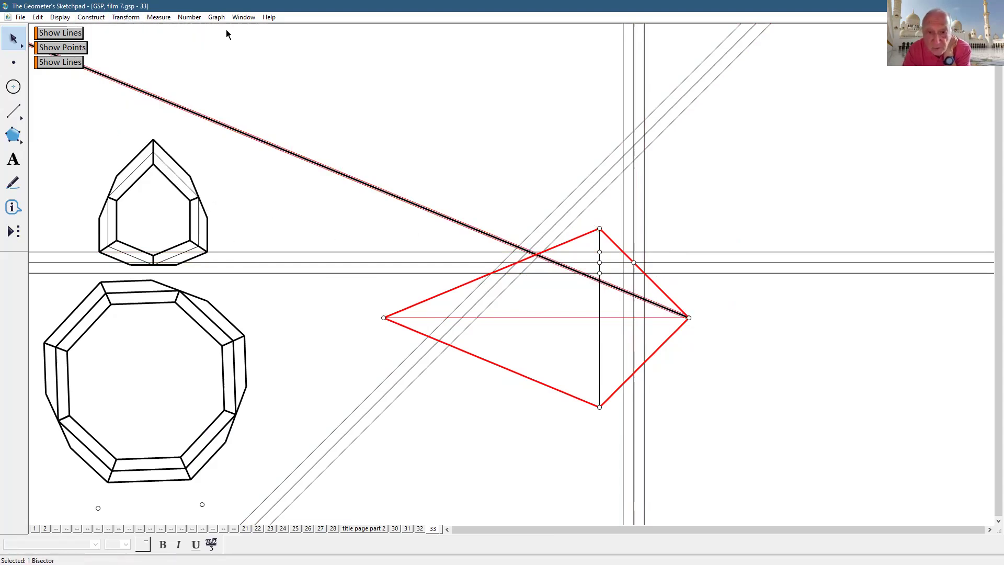
pyautogui.click(59, 17)
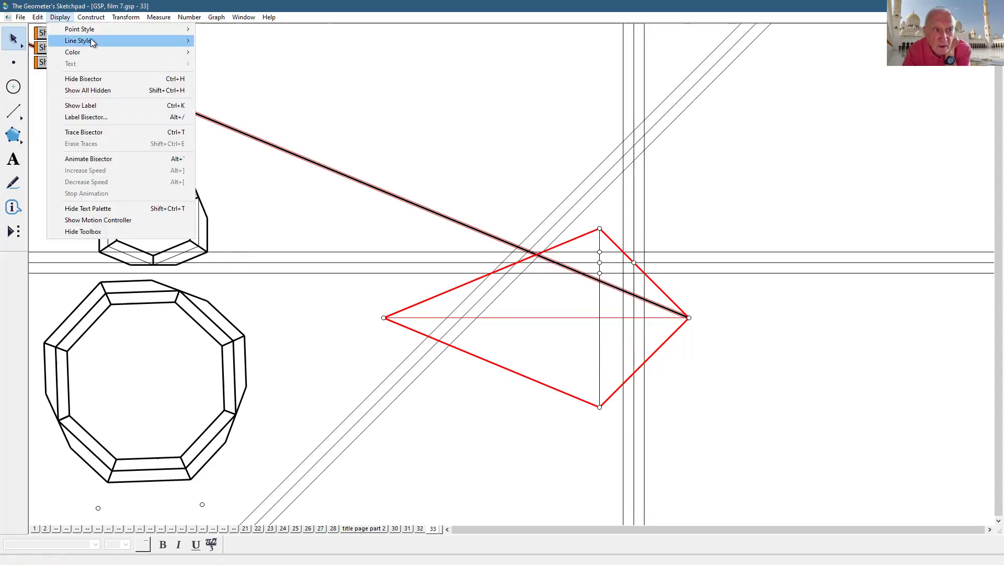
pyautogui.moveTo(88, 39)
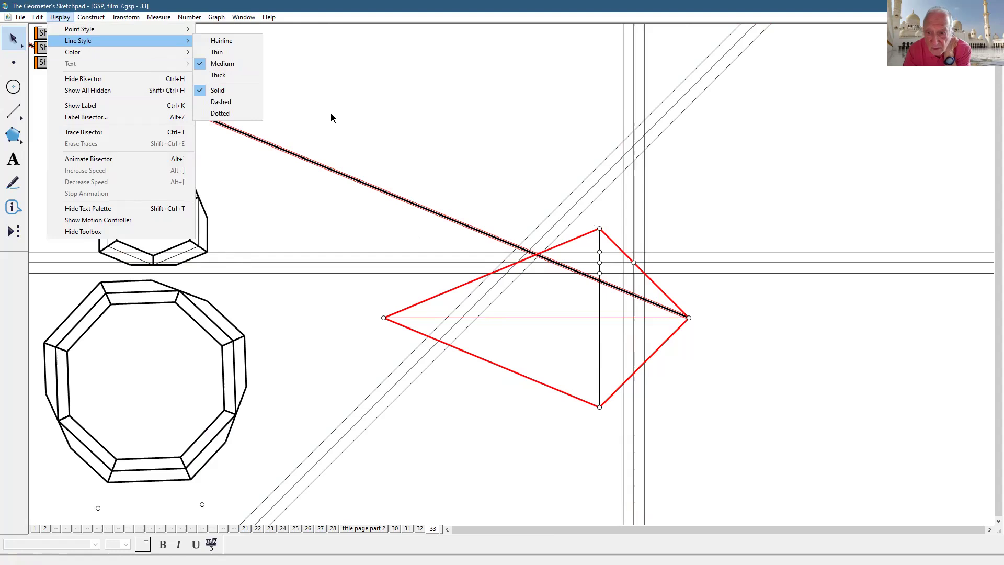
pyautogui.click(221, 41)
# - Reflect the vertical lines across the bisector to make a second trio of diagonal lines
pyautogui.click(668, 308)
pyautogui.click(658, 328)
pyautogui.moveTo(659, 328); pyautogui.dragTo(621, 340)
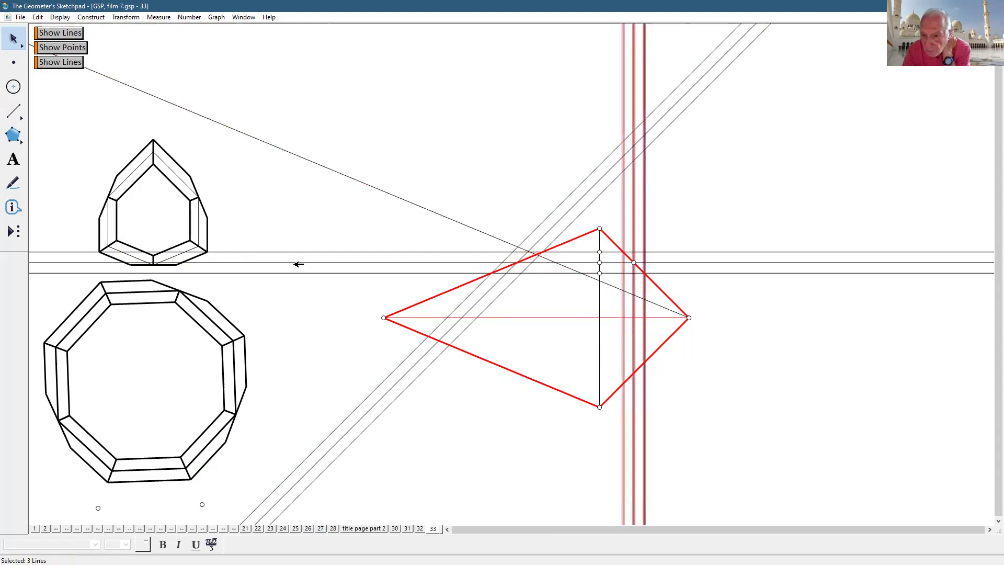
pyautogui.click(126, 17)
pyautogui.click(148, 136)
pyautogui.click(728, 344)
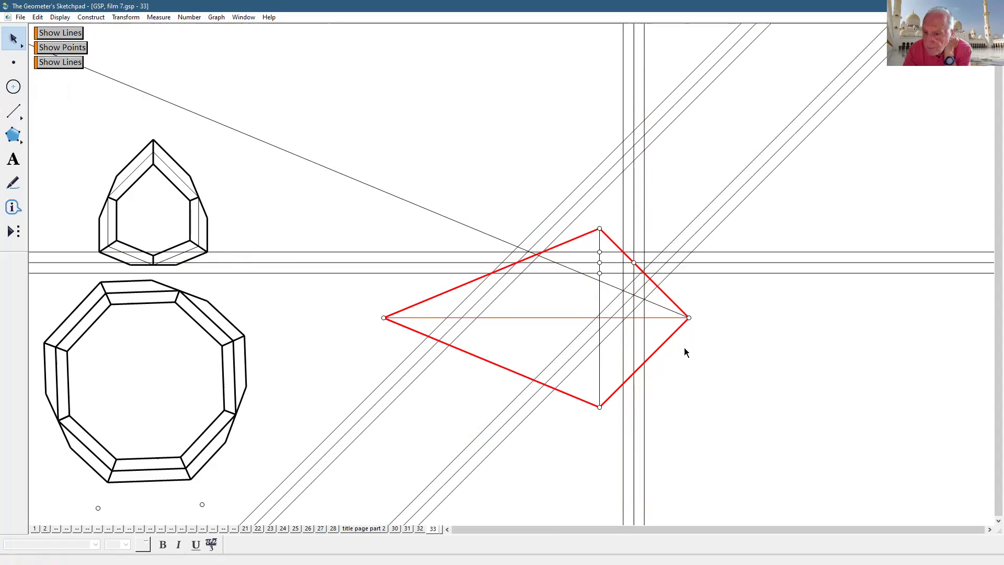
# - Hide the angle bisector and add a point on the kite's horizontal diagonal
pyautogui.click(666, 308)
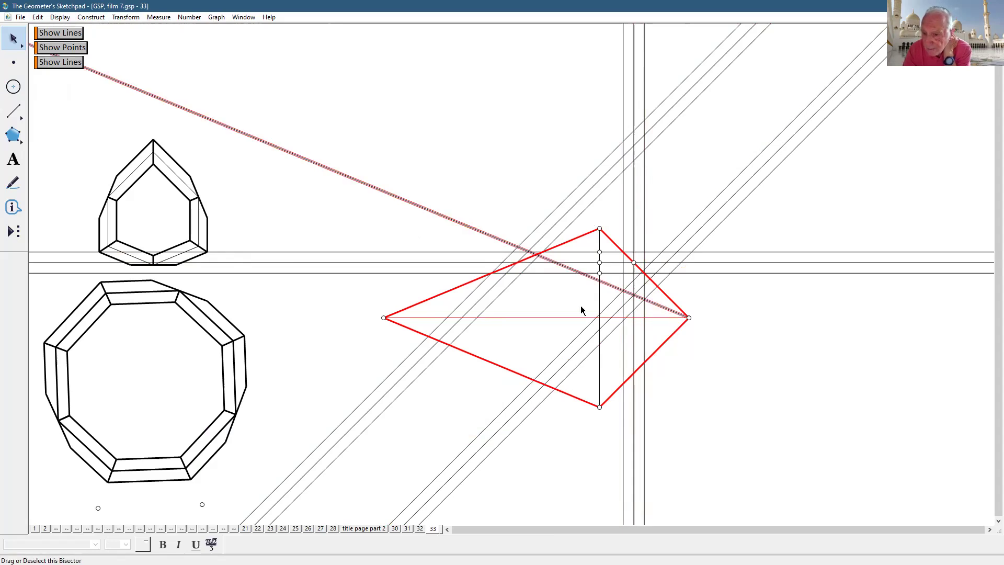
pyautogui.click(67, 19)
pyautogui.click(93, 77)
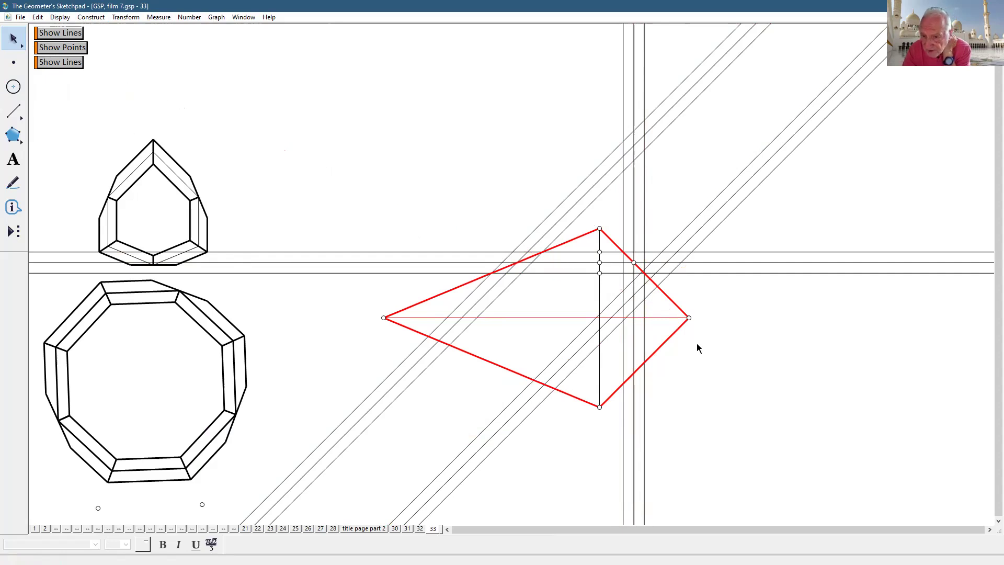
pyautogui.click(660, 317)
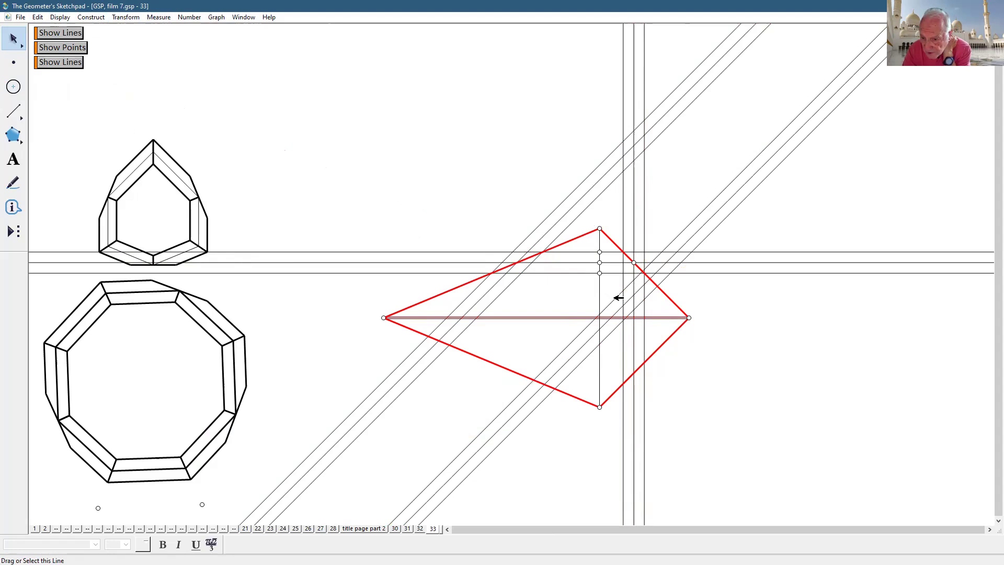
pyautogui.click(704, 333)
pyautogui.click(612, 317)
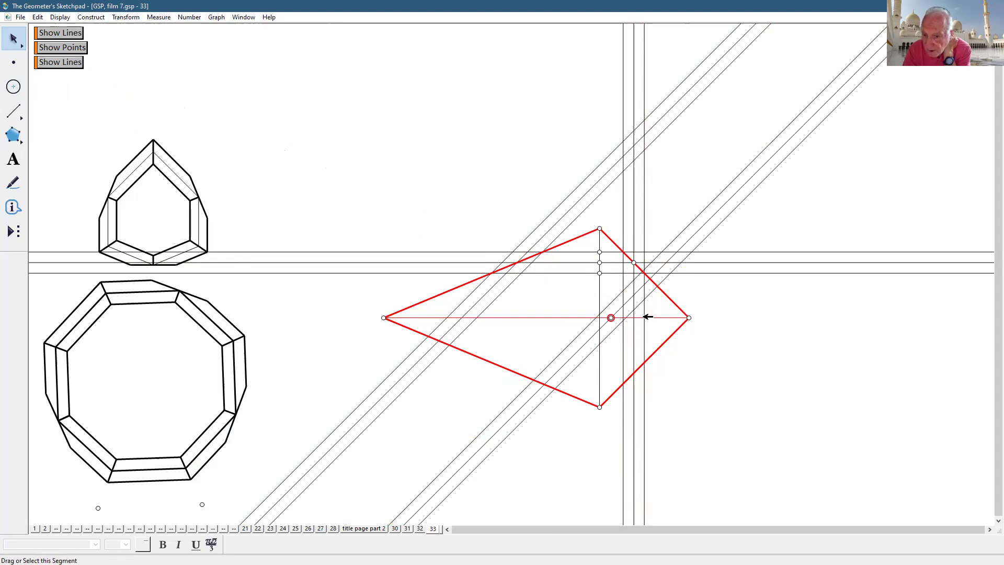
pyautogui.click(668, 319)
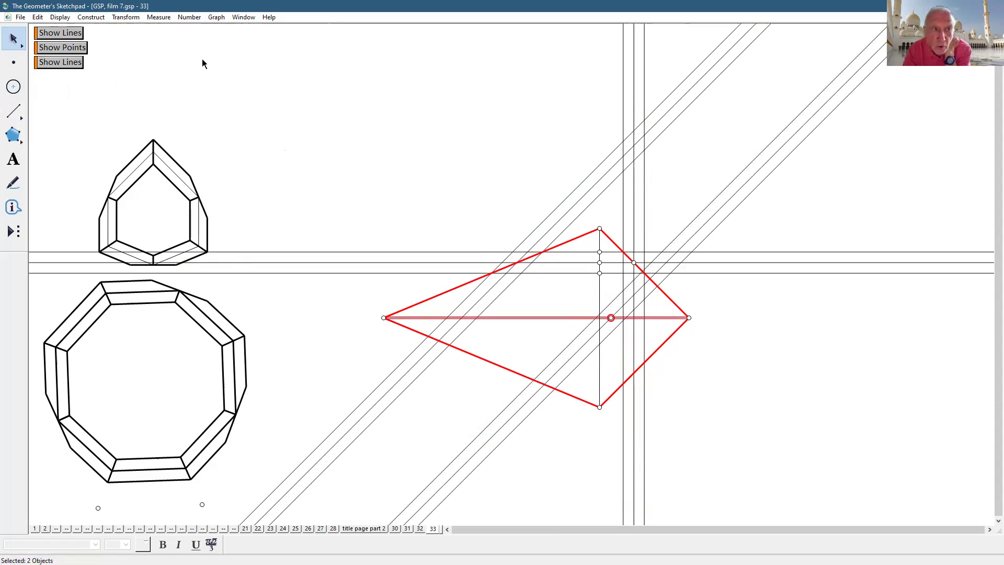
# - Construct a dashed perpendicular line through the new point on the horizontal diagonal
pyautogui.click(102, 21)
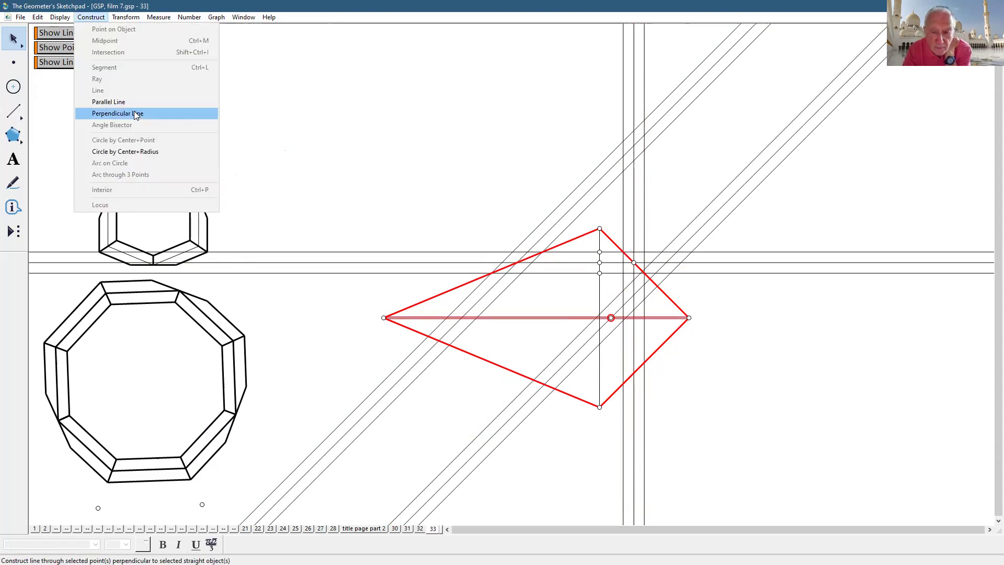
pyautogui.click(133, 111)
pyautogui.click(705, 346)
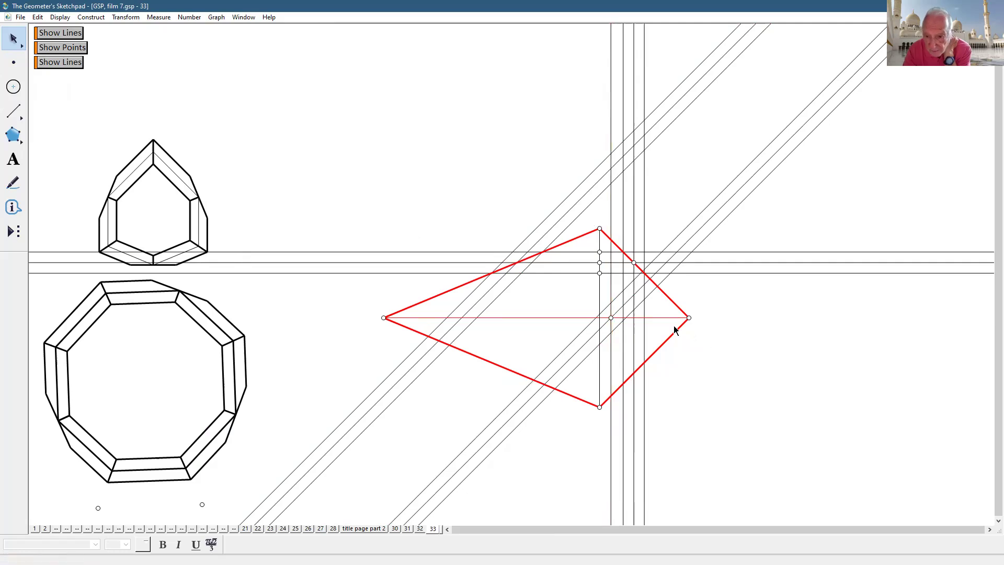
pyautogui.click(610, 282)
pyautogui.click(60, 17)
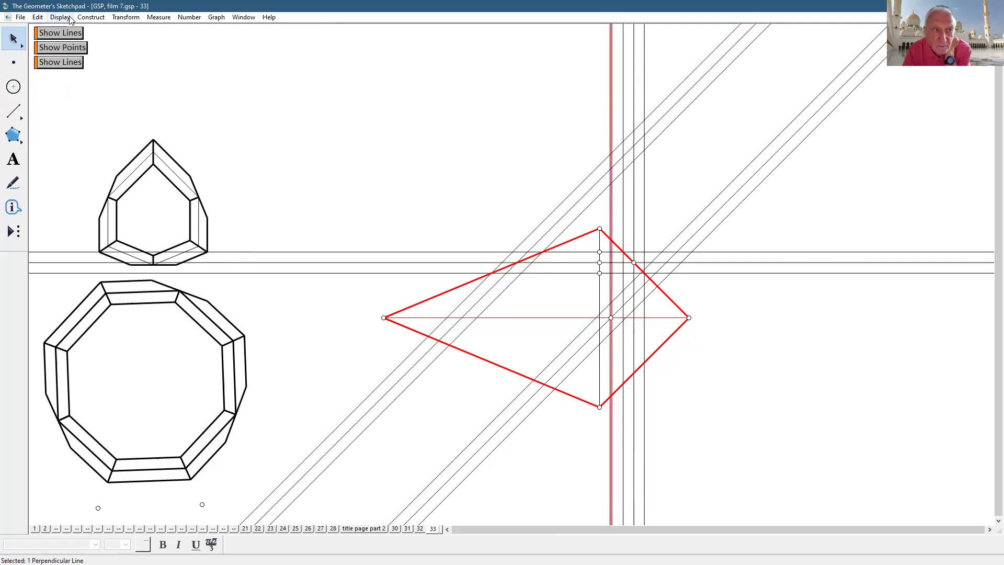
pyautogui.moveTo(94, 42)
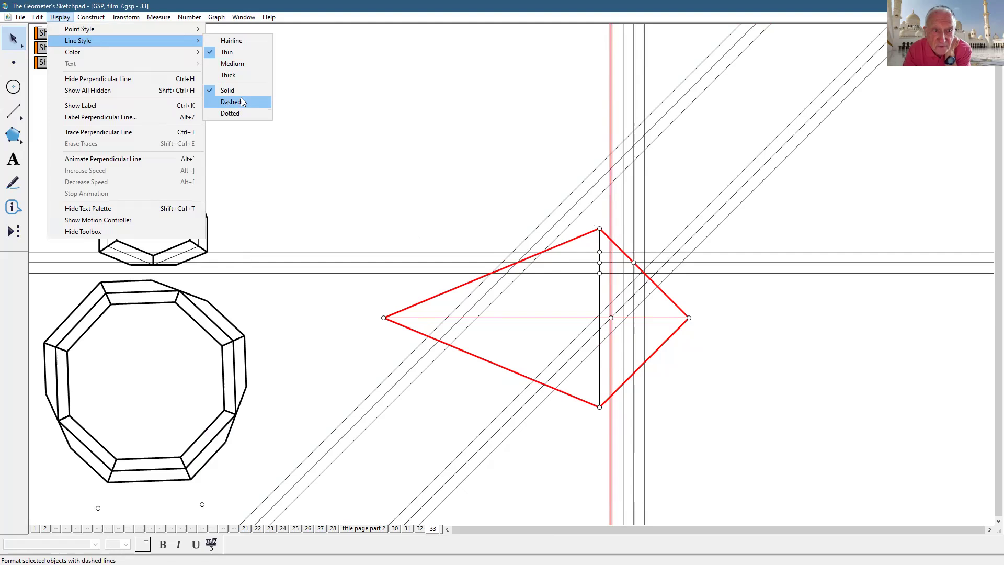
pyautogui.click(240, 98)
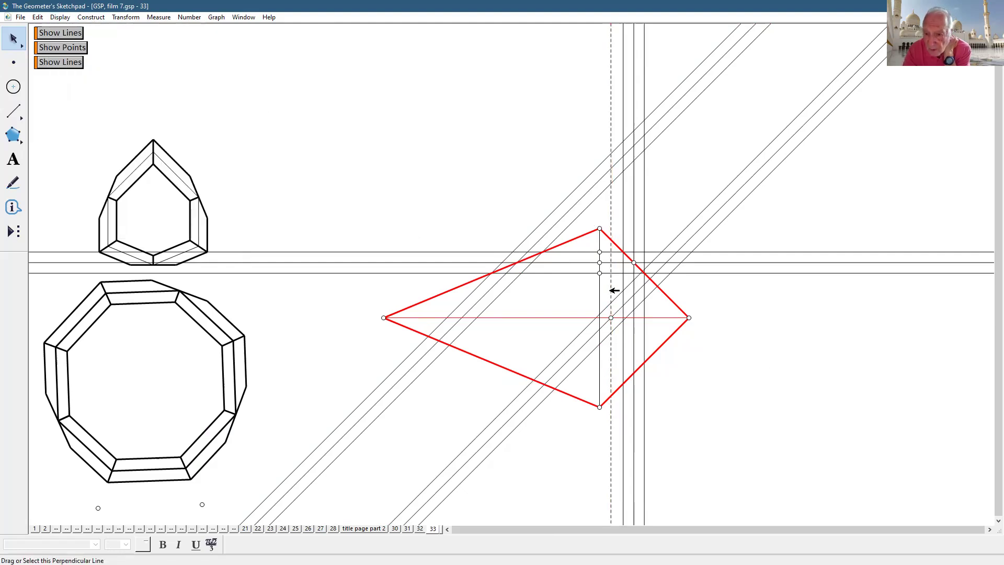
# - Reflect three of the diagonal lines to add another set of parallel lines
pyautogui.click(610, 290)
pyautogui.click(610, 290)
pyautogui.moveTo(679, 211); pyautogui.dragTo(745, 229)
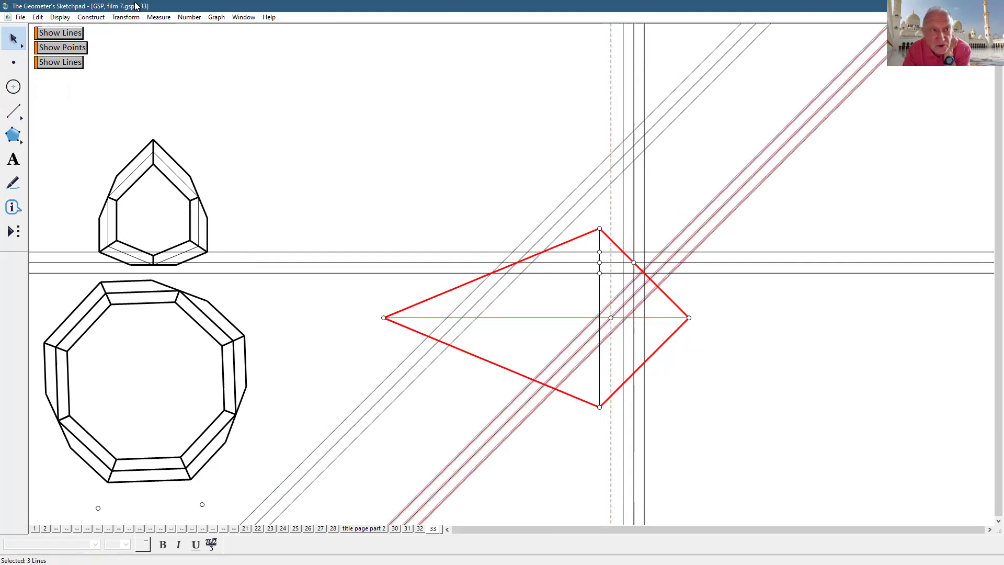
pyautogui.click(145, 136)
pyautogui.click(752, 354)
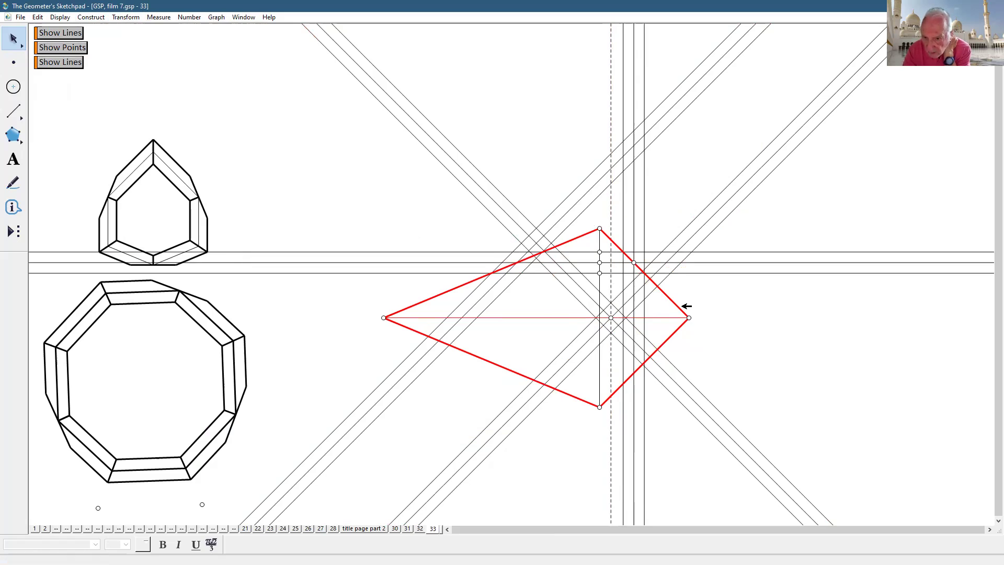
pyautogui.click(13, 111)
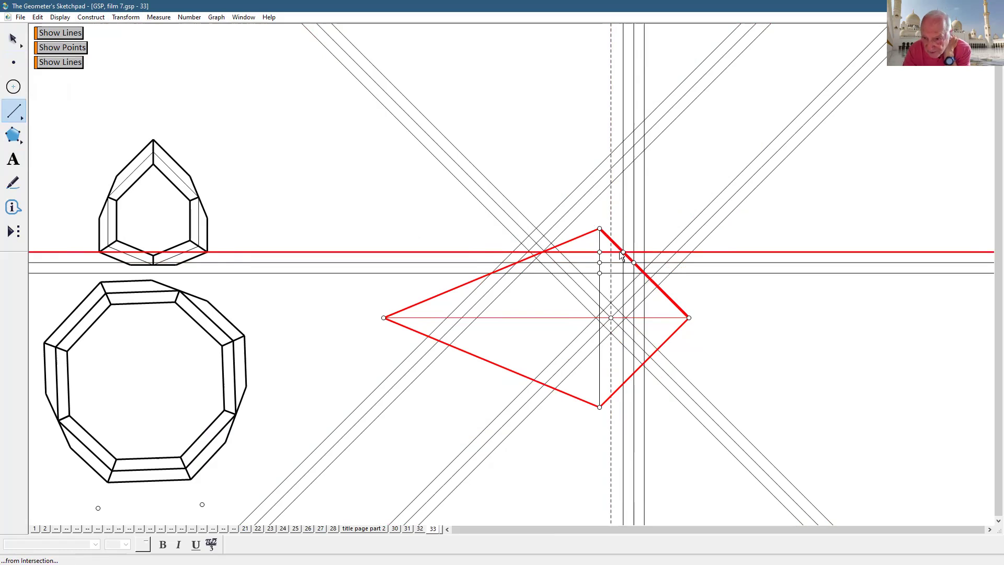
# - Draw a short vertical segment along a grid line and make it thick
pyautogui.moveTo(622, 252); pyautogui.dragTo(621, 290)
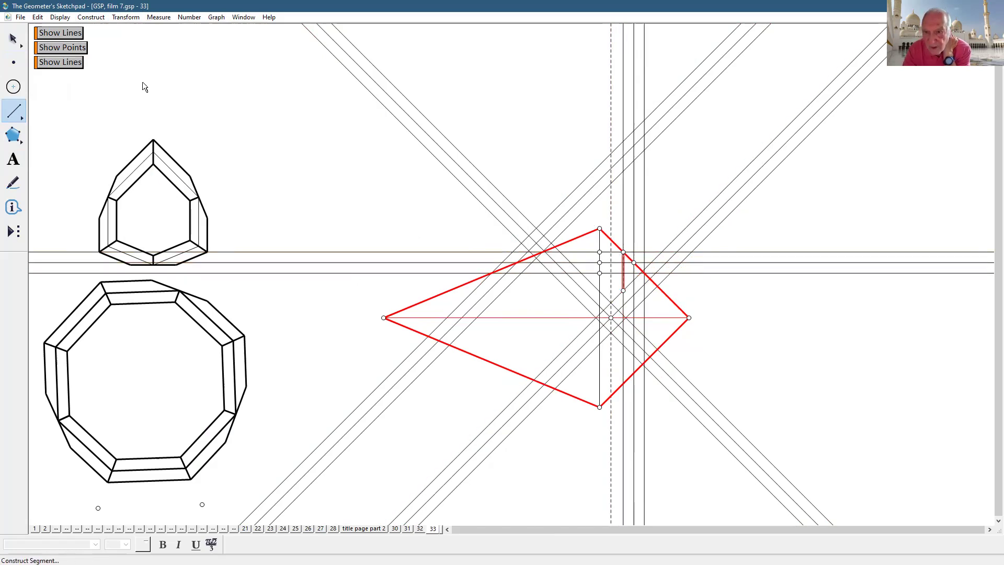
pyautogui.click(59, 18)
pyautogui.moveTo(79, 41)
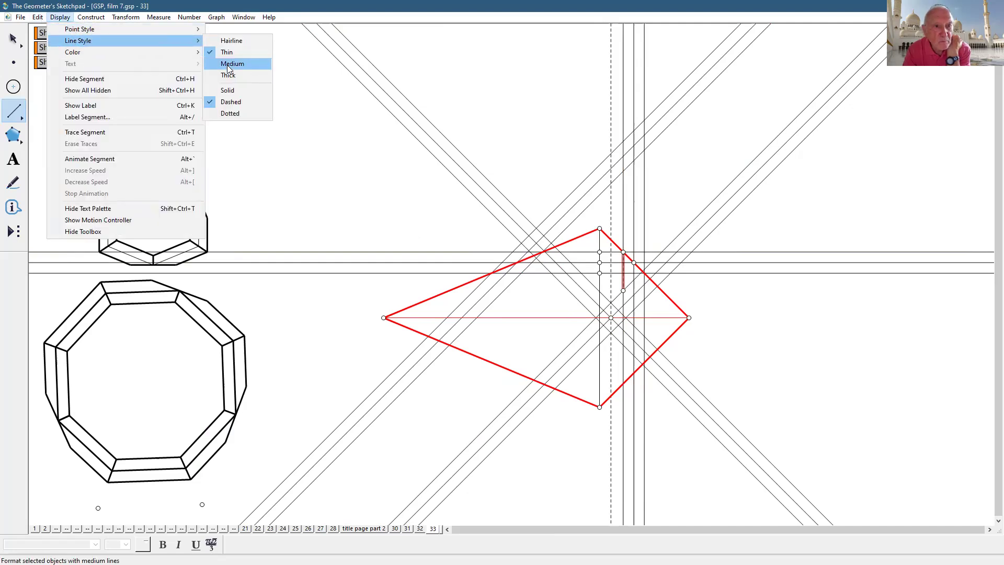
pyautogui.click(228, 64)
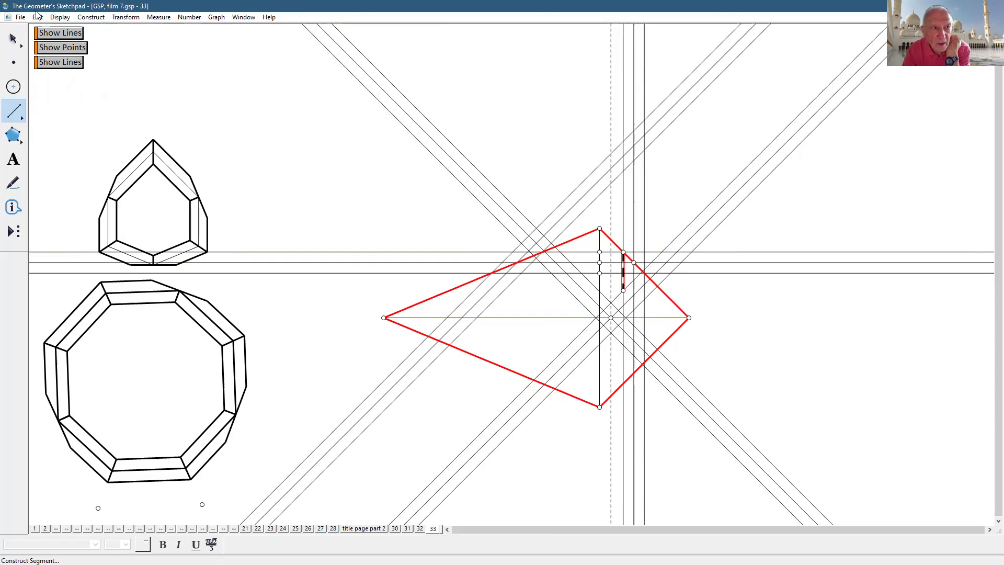
pyautogui.click(60, 17)
pyautogui.moveTo(78, 41)
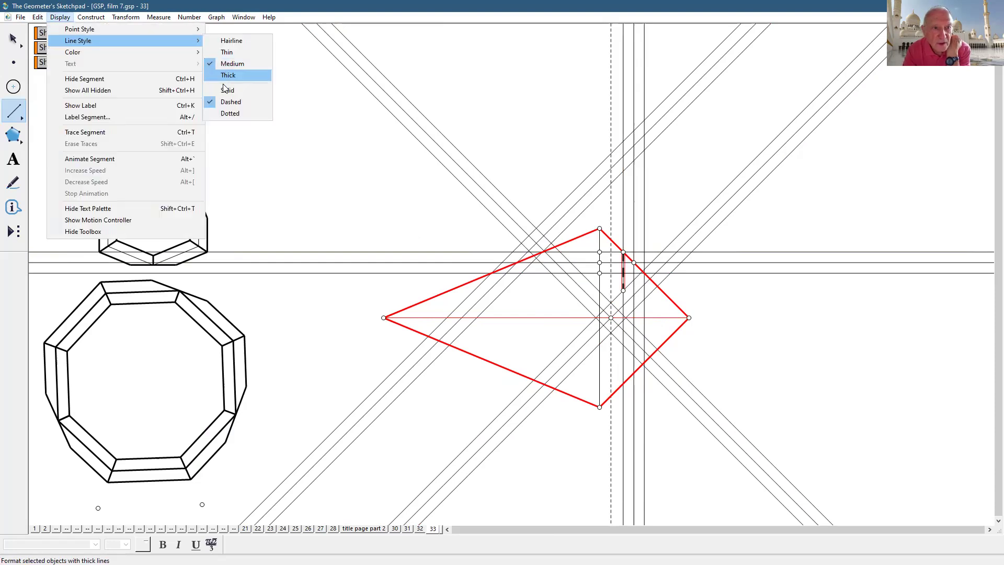
pyautogui.click(222, 87)
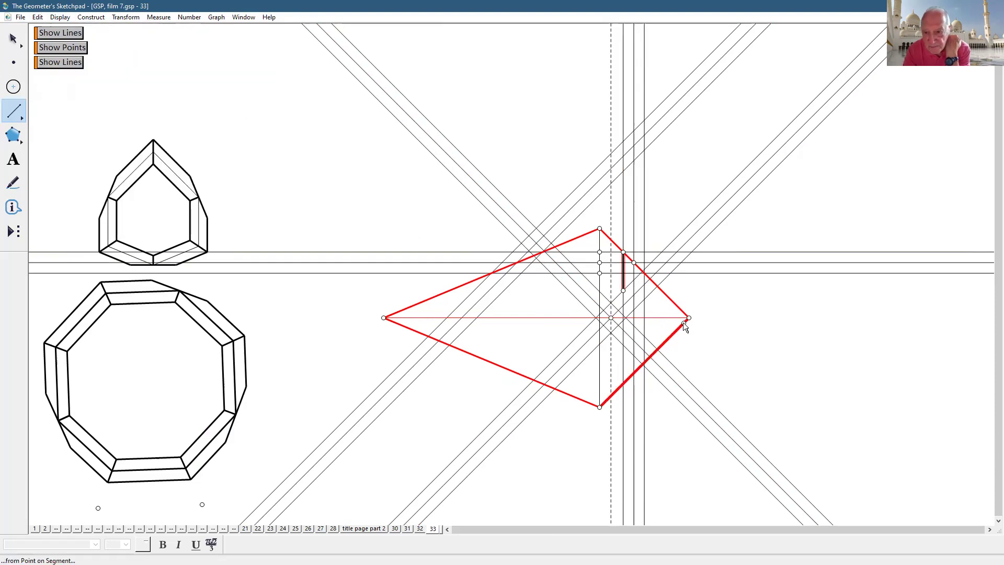
# - Continue the strap with segments via the diagonal grid line up to the vertical axis
pyautogui.click(623, 290)
pyautogui.click(613, 302)
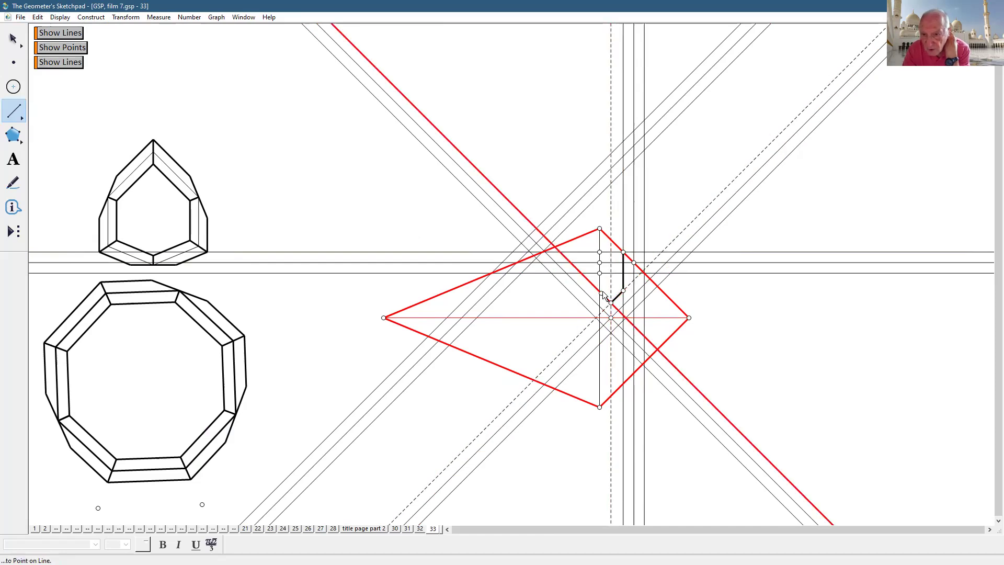
pyautogui.click(599, 291)
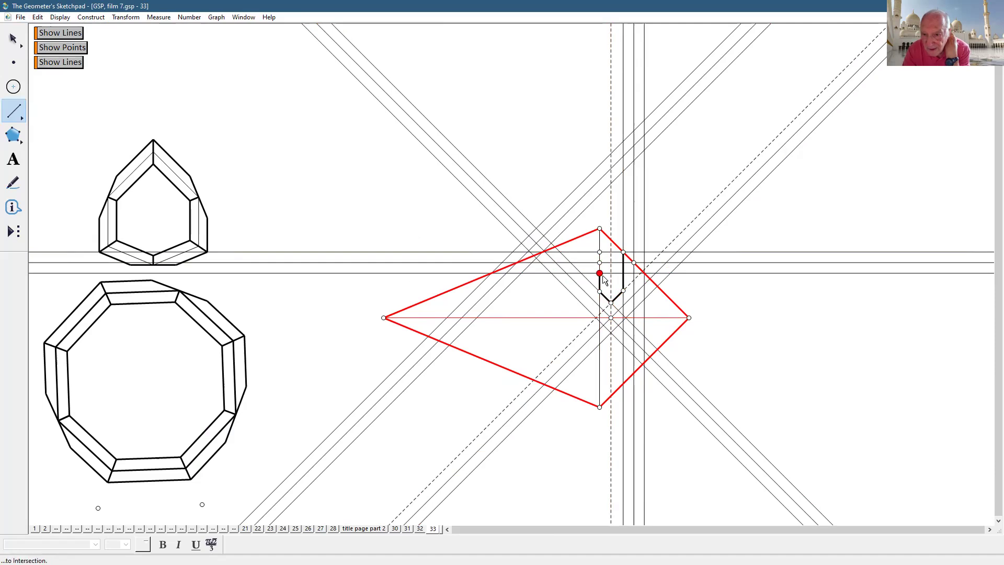
pyautogui.click(600, 253)
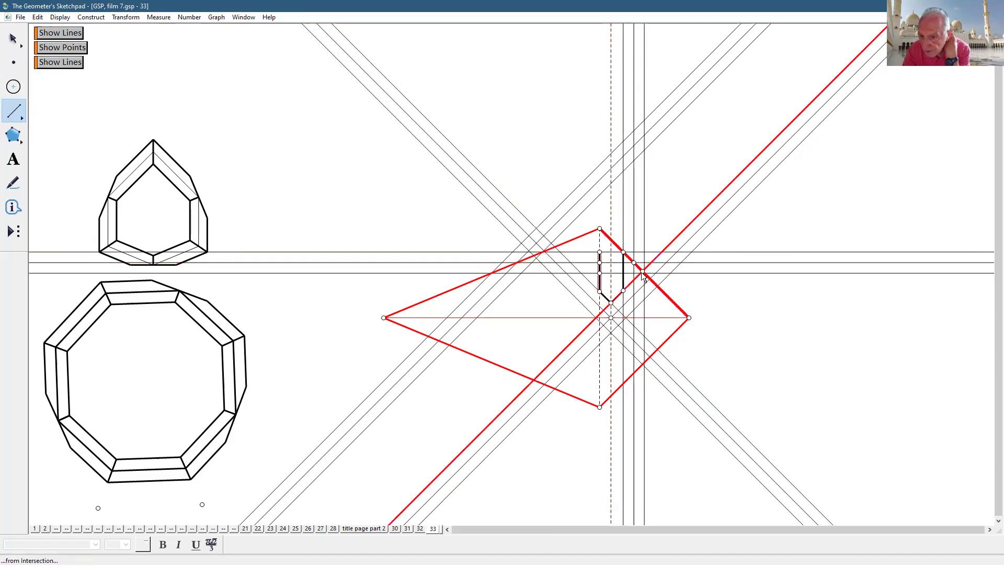
# - Draw a vertical segment down the right grid line, undoing the misplaced angled segment
pyautogui.click(643, 272)
pyautogui.click(645, 299)
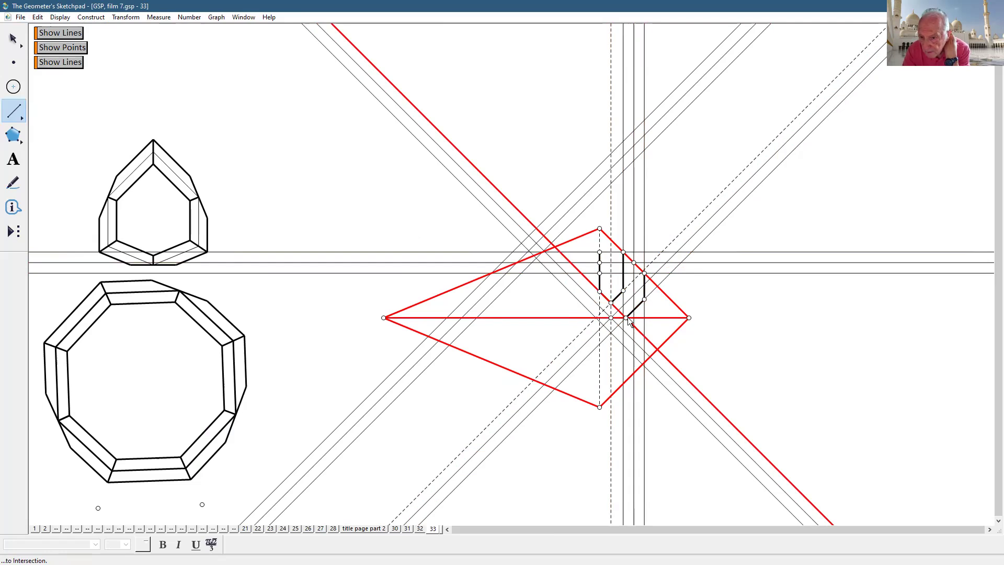
pyautogui.click(627, 317)
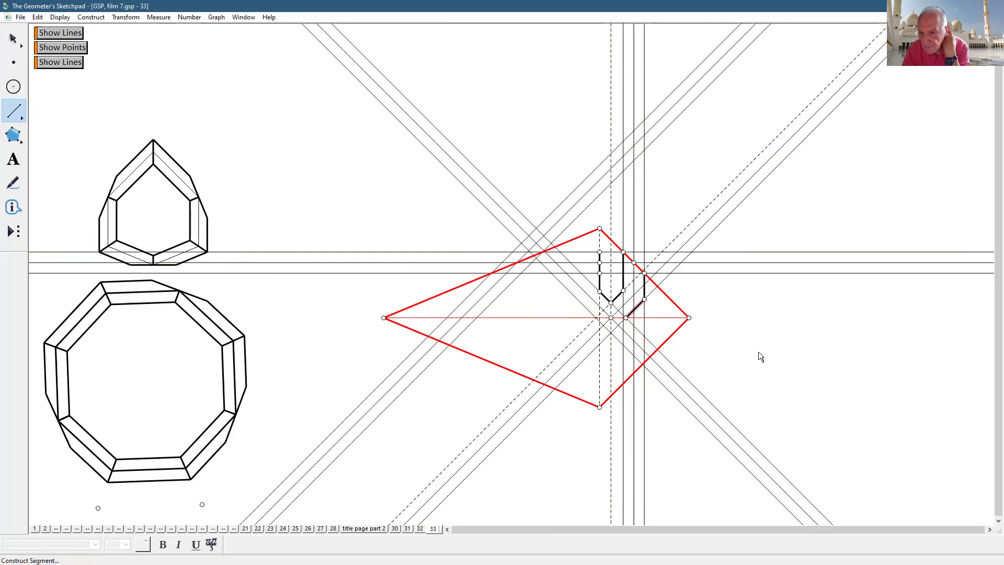
pyautogui.hotkey('ctrl', 'z')
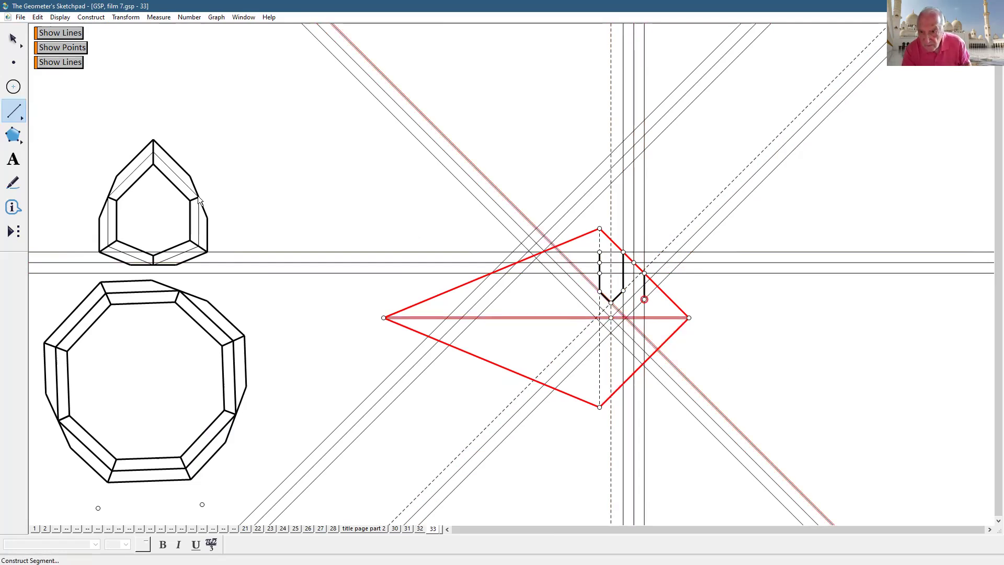
pyautogui.press('Escape')
pyautogui.click(858, 346)
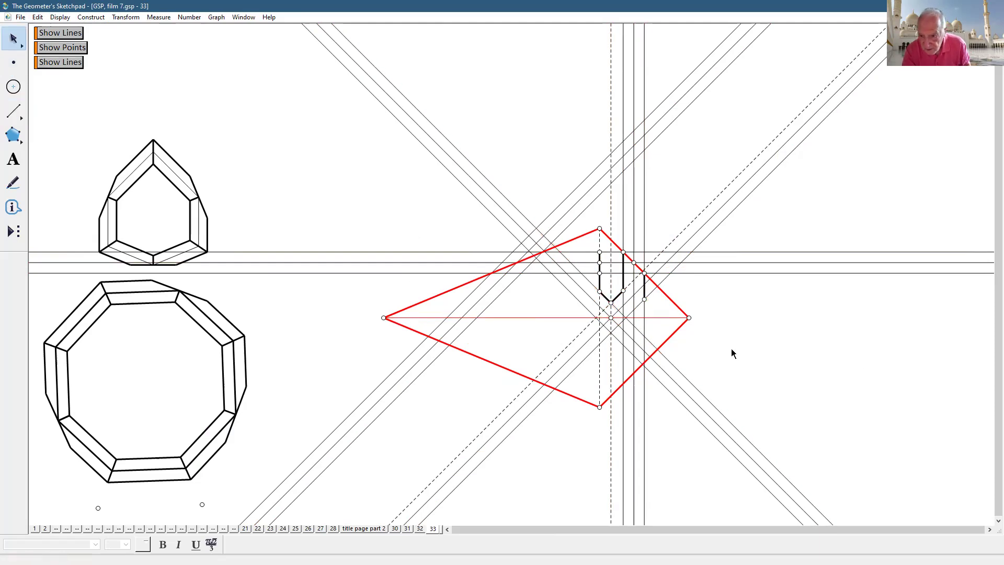
# - Construct the horizontal axis and long diagonal intersection and connect the vertical segment to it
pyautogui.click(673, 317)
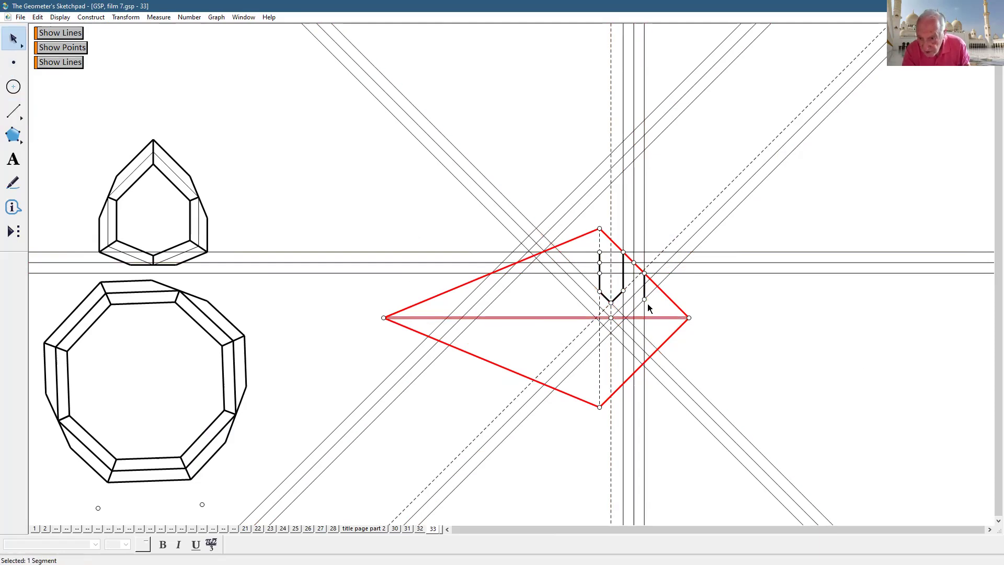
pyautogui.click(660, 281)
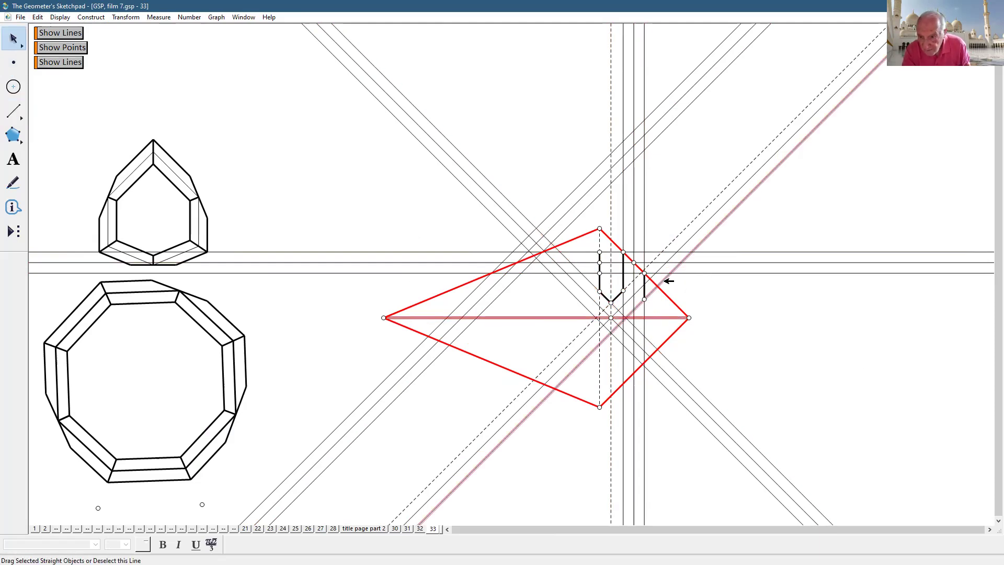
pyautogui.click(84, 18)
pyautogui.press('Return')
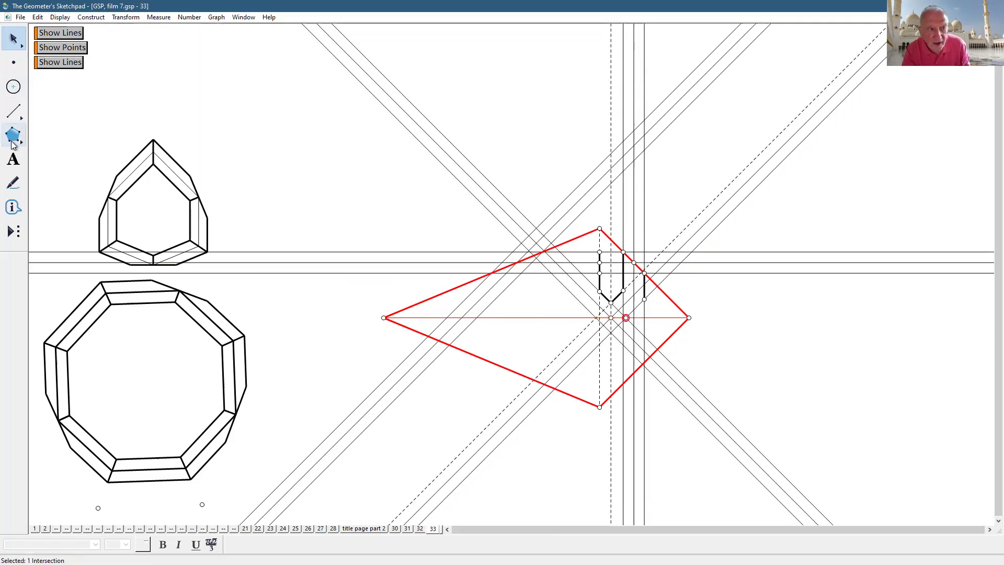
pyautogui.click(14, 111)
pyautogui.moveTo(644, 300); pyautogui.dragTo(627, 318)
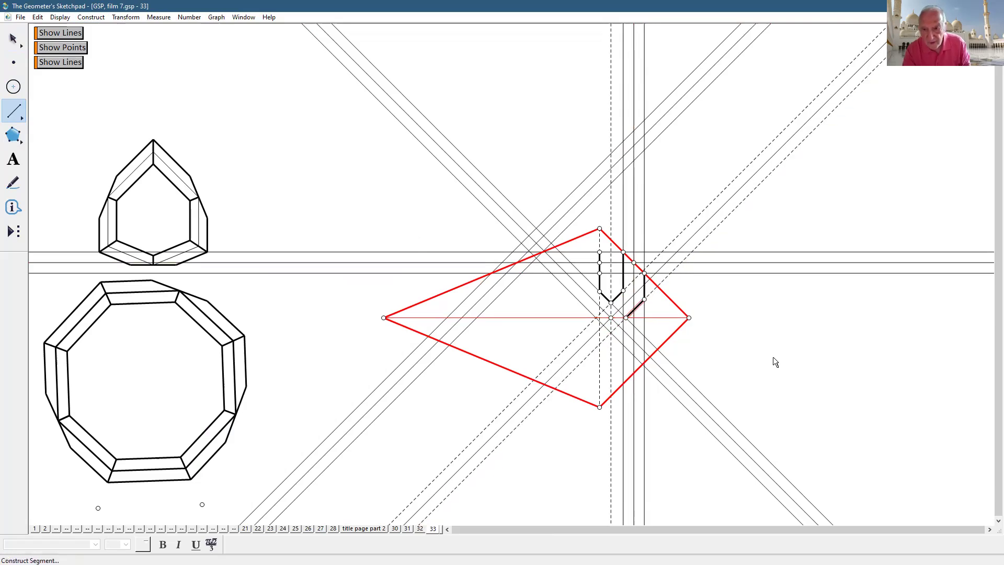
pyautogui.click(13, 38)
pyautogui.click(729, 313)
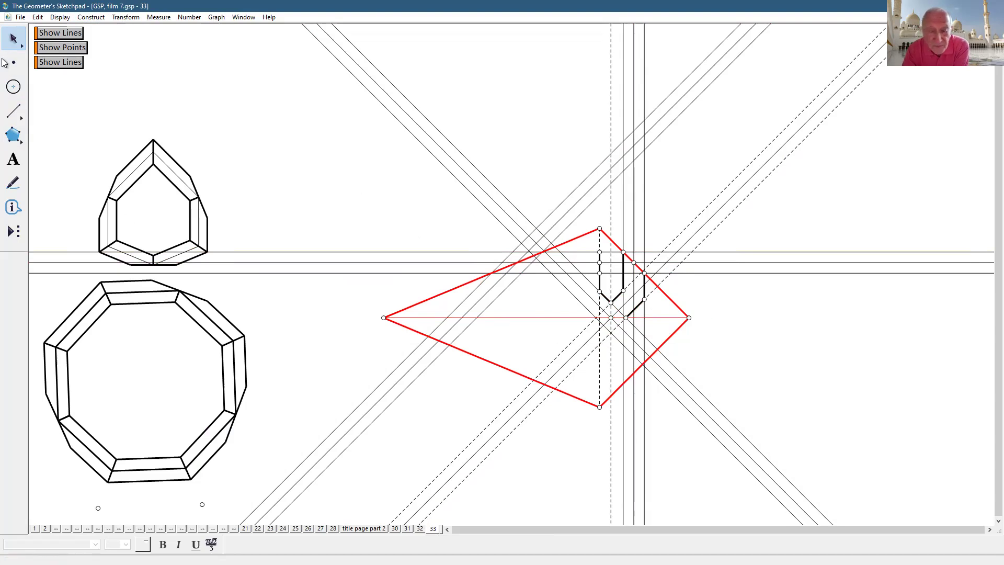
pyautogui.click(13, 111)
pyautogui.click(599, 252)
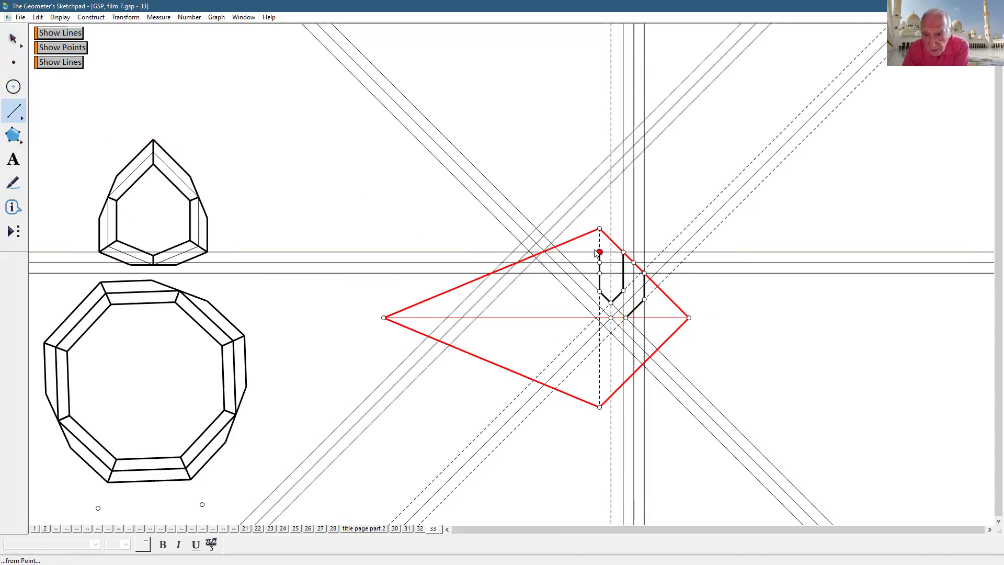
# - Draw a horizontal segment to the upper-left edge and two parallel diagonals down to the horizontal axis
pyautogui.click(543, 252)
pyautogui.click(545, 252)
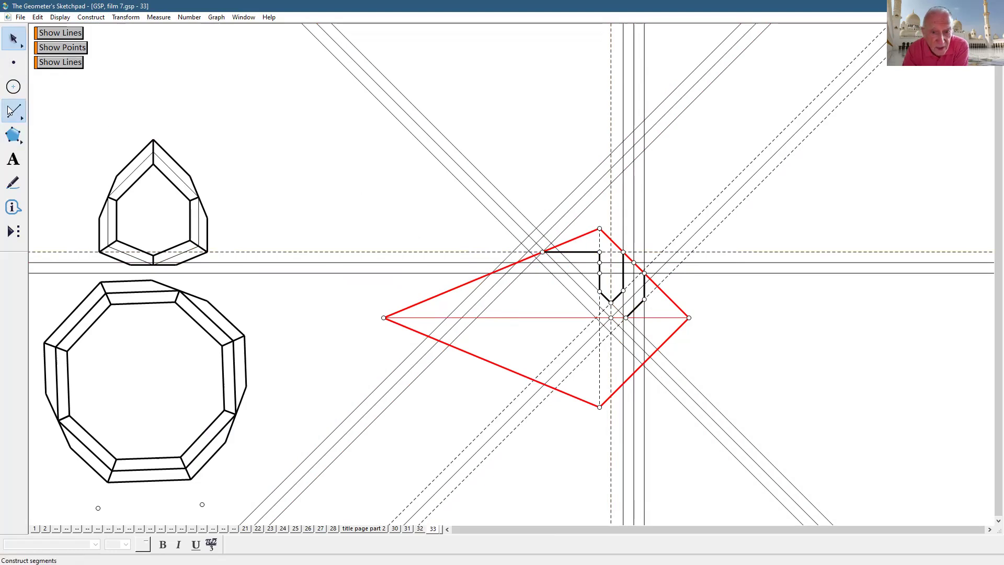
pyautogui.click(475, 252)
pyautogui.click(491, 273)
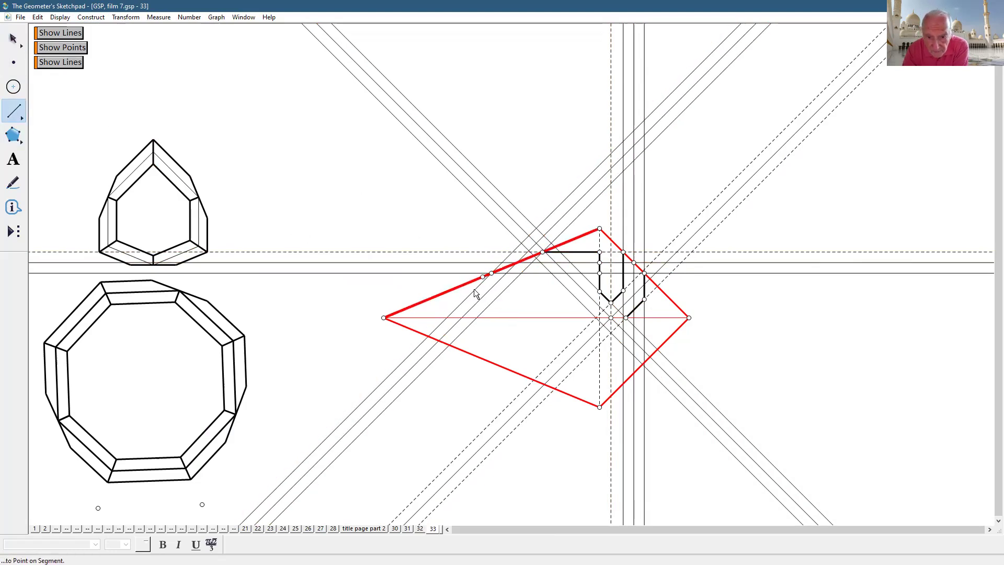
pyautogui.click(447, 317)
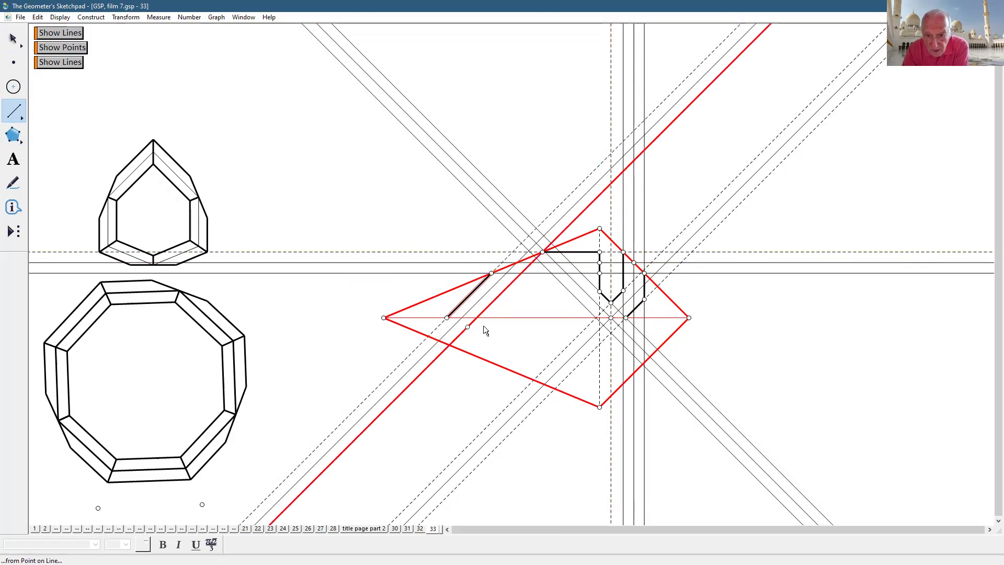
pyautogui.click(476, 318)
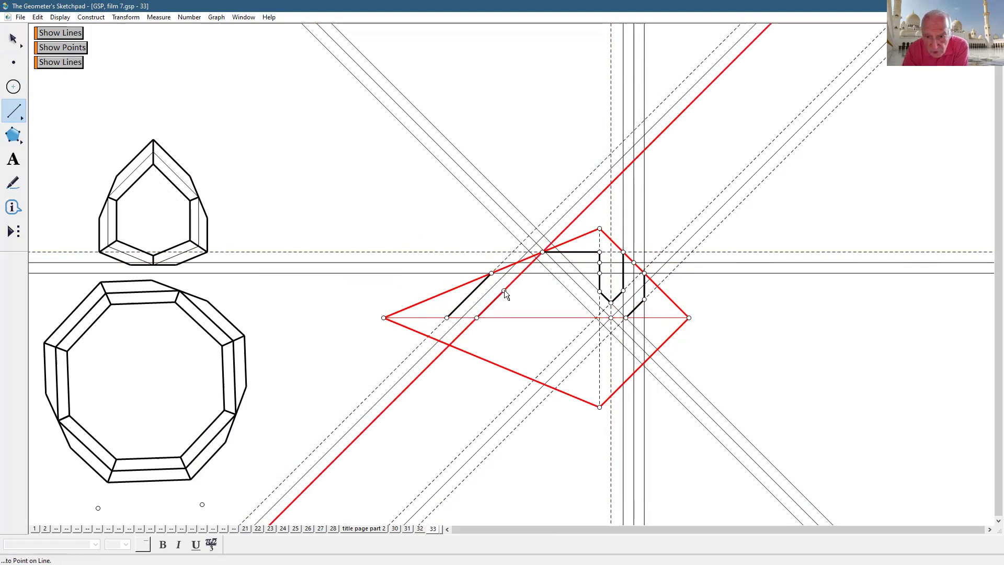
pyautogui.click(521, 273)
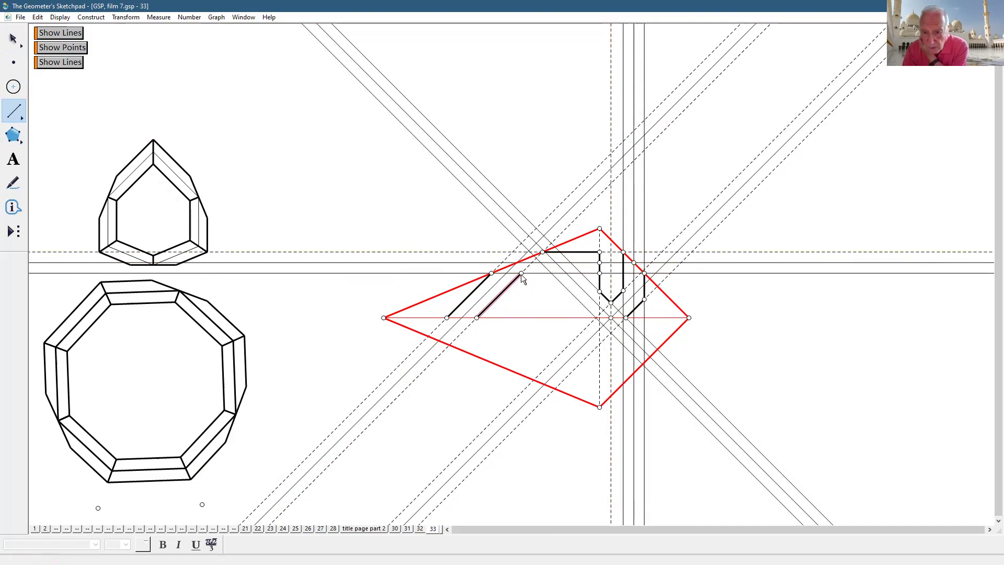
pyautogui.click(13, 38)
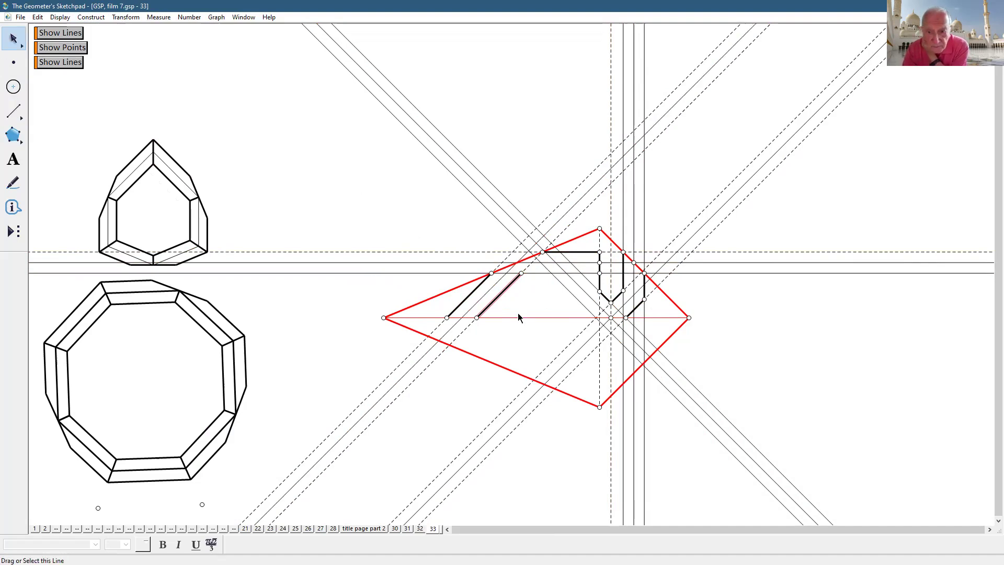
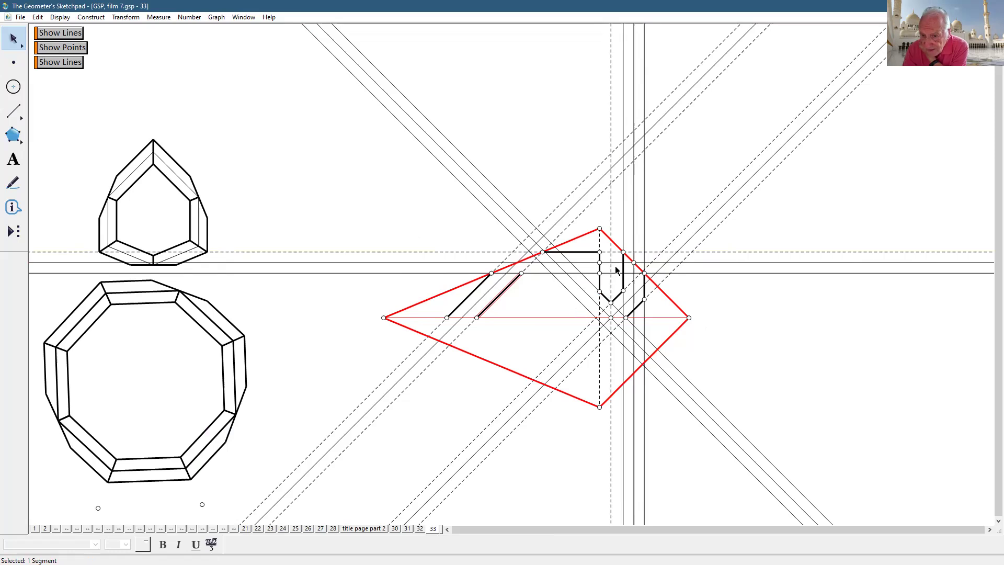
# - Reflect the two vertical guide lines across the dashed centre line and hide the unwanted reflected diagonal
pyautogui.doubleClick(612, 280)
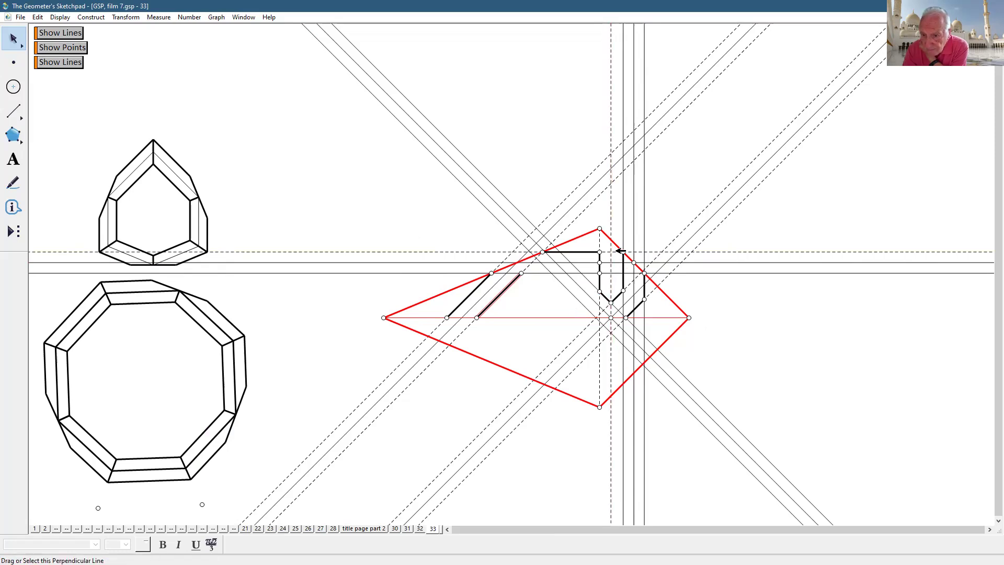
pyautogui.keyDown('shift'); pyautogui.click(634, 224); pyautogui.keyUp('shift')
pyautogui.keyDown('shift'); pyautogui.click(646, 222); pyautogui.keyUp('shift')
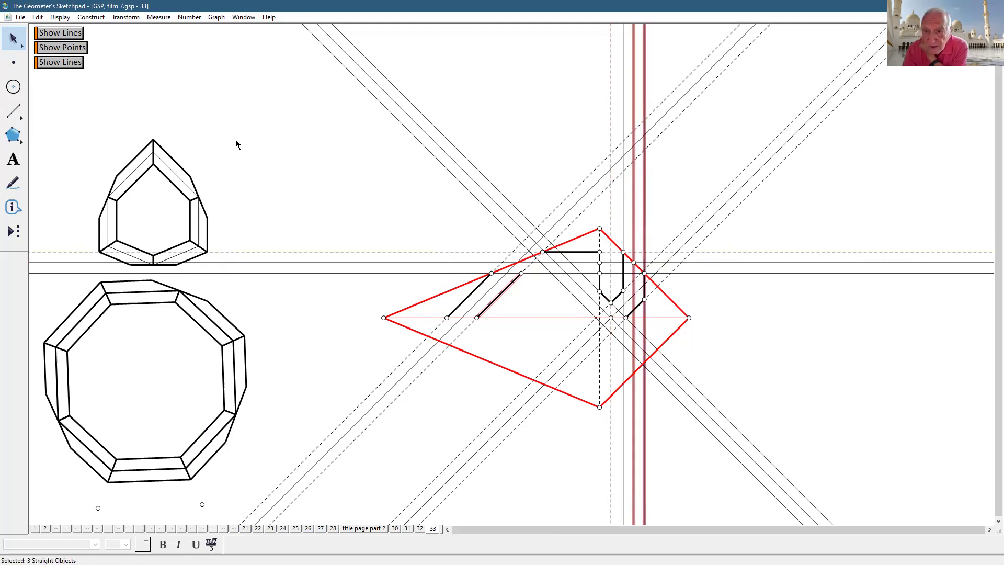
pyautogui.click(134, 134)
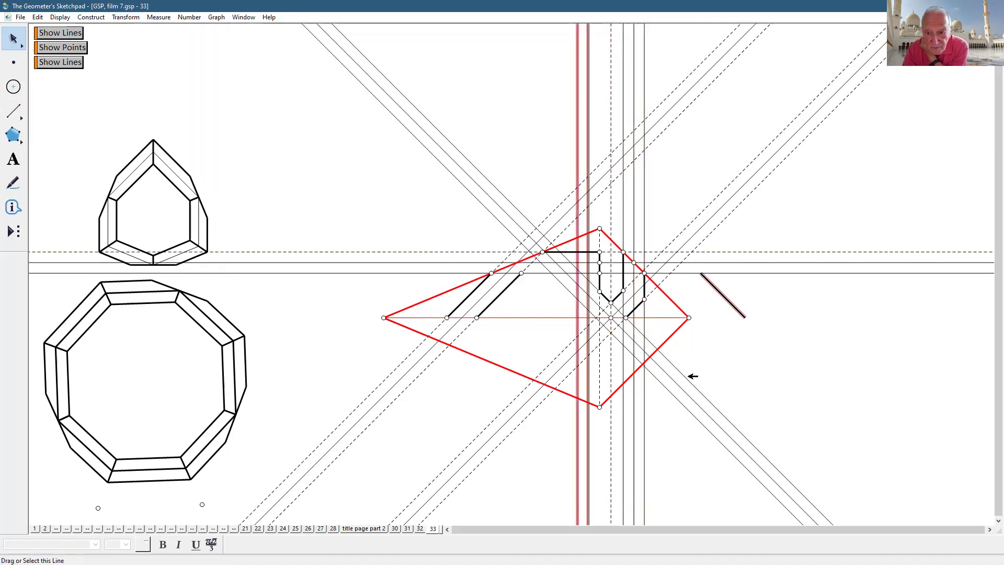
pyautogui.click(736, 307)
pyautogui.hotkey('ctrl', 'h')
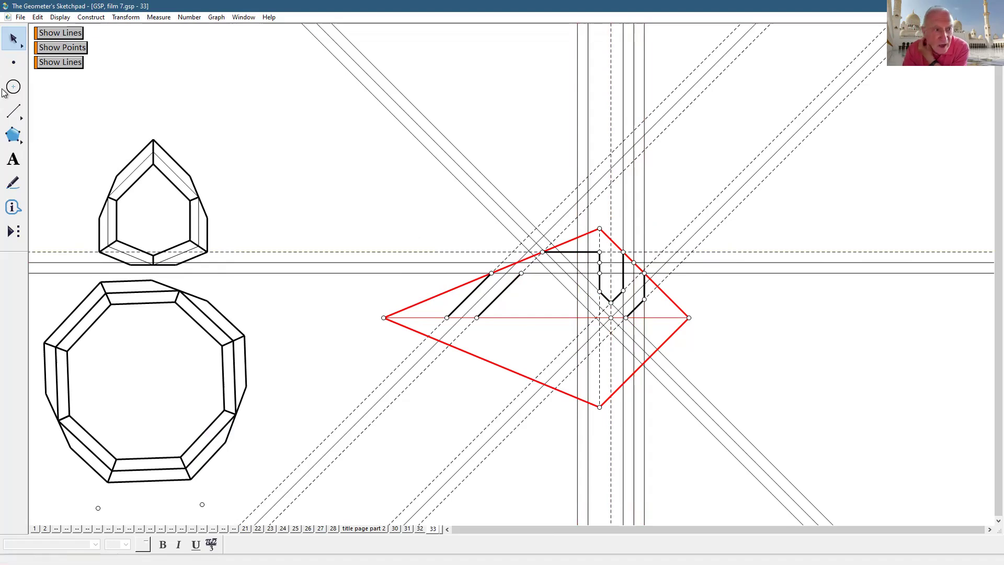
pyautogui.click(13, 111)
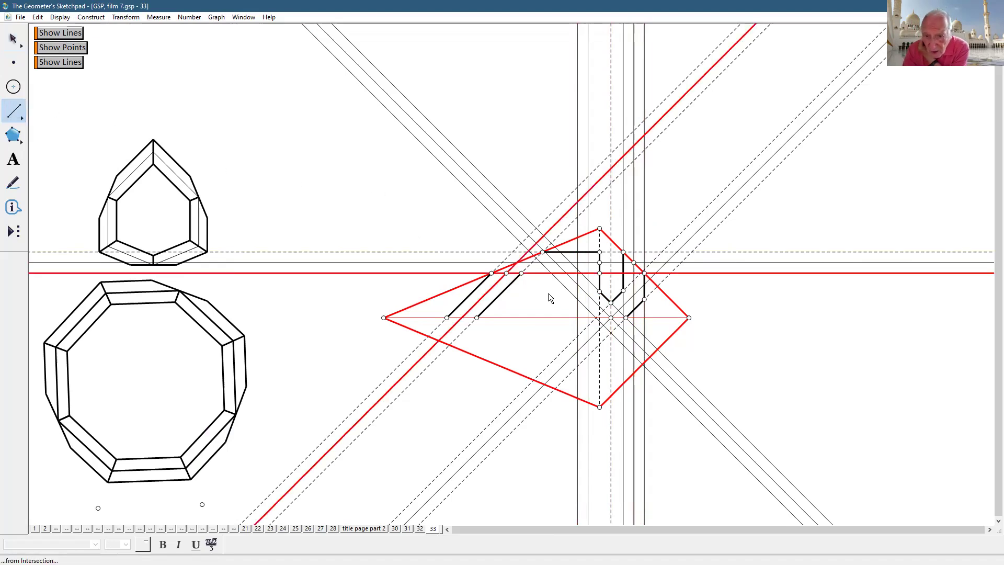
# - Draw the parallel strap edges inside the kite along the horizontal and diagonal guides
pyautogui.moveTo(528, 275); pyautogui.dragTo(577, 273)
pyautogui.moveTo(577, 273); pyautogui.dragTo(577, 300)
pyautogui.moveTo(577, 300); pyautogui.dragTo(596, 318)
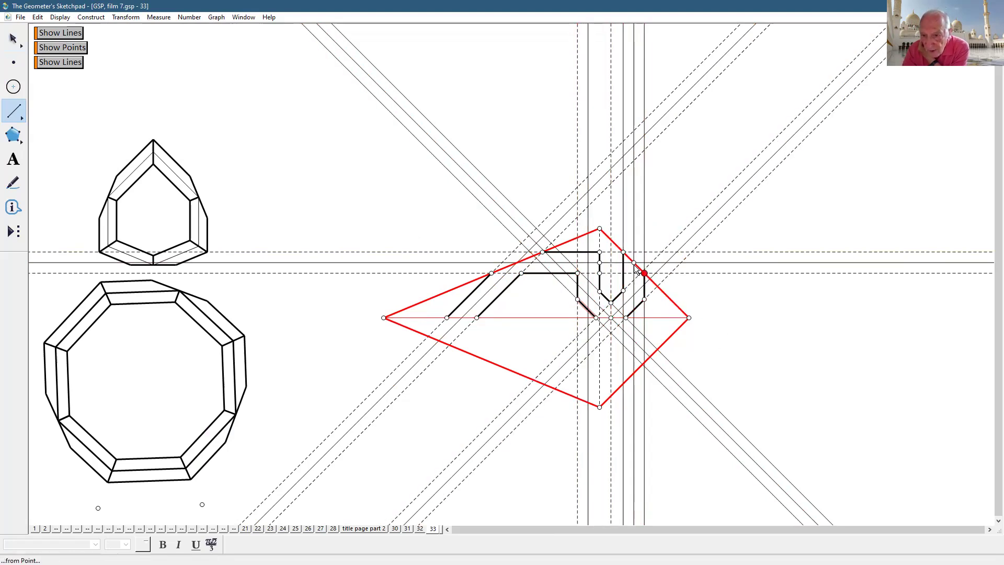
pyautogui.moveTo(516, 265); pyautogui.dragTo(462, 316)
pyautogui.moveTo(517, 264)
pyautogui.mouseDown()
pyautogui.moveTo(587, 263)
pyautogui.moveTo(589, 301)
pyautogui.moveTo(612, 319)
pyautogui.moveTo(632, 302)
pyautogui.moveTo(633, 262)
pyautogui.mouseUp()
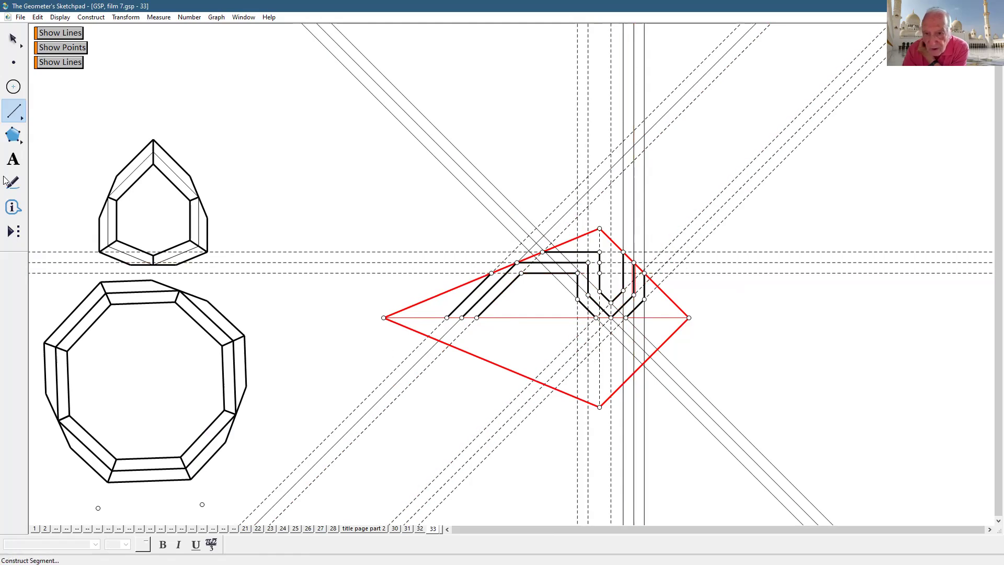
# - Select all construction lines, create a Hide/Show action button for them, and hide the lines
pyautogui.click(13, 38)
pyautogui.click(227, 166)
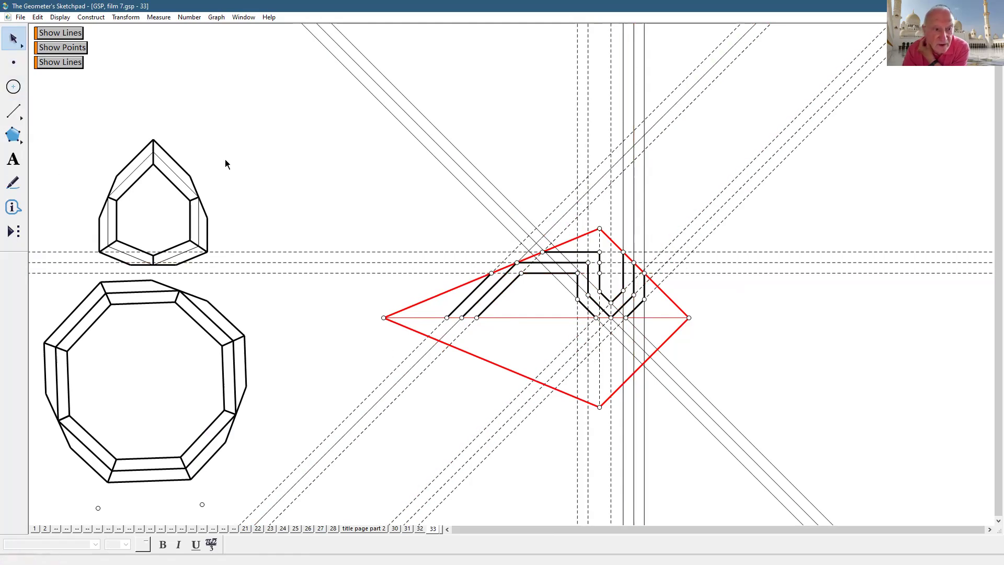
pyautogui.moveTo(16, 111); pyautogui.dragTo(87, 112)
pyautogui.click(37, 16)
pyautogui.click(69, 120)
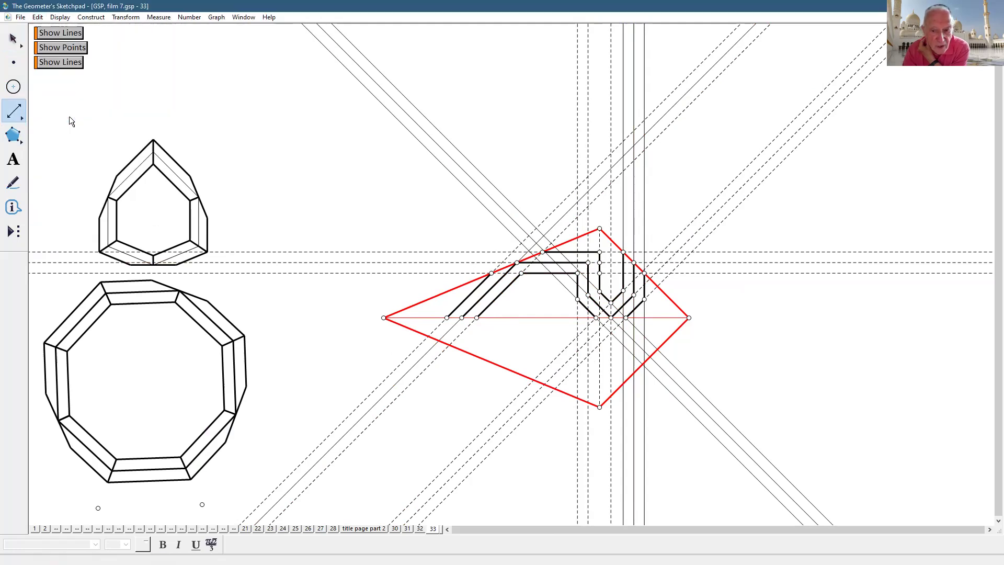
pyautogui.click(38, 17)
pyautogui.moveTo(84, 106)
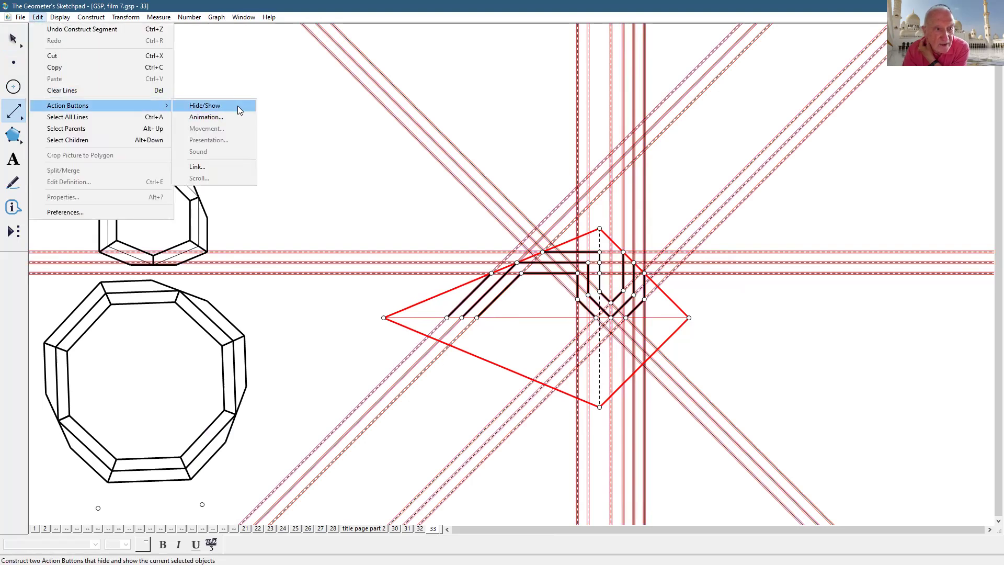
pyautogui.click(204, 105)
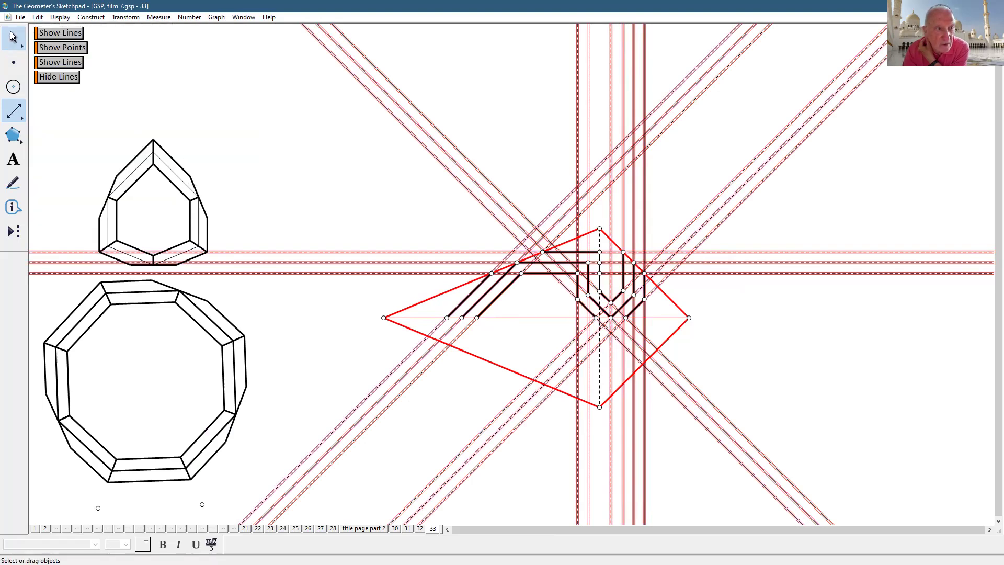
pyautogui.click(76, 78)
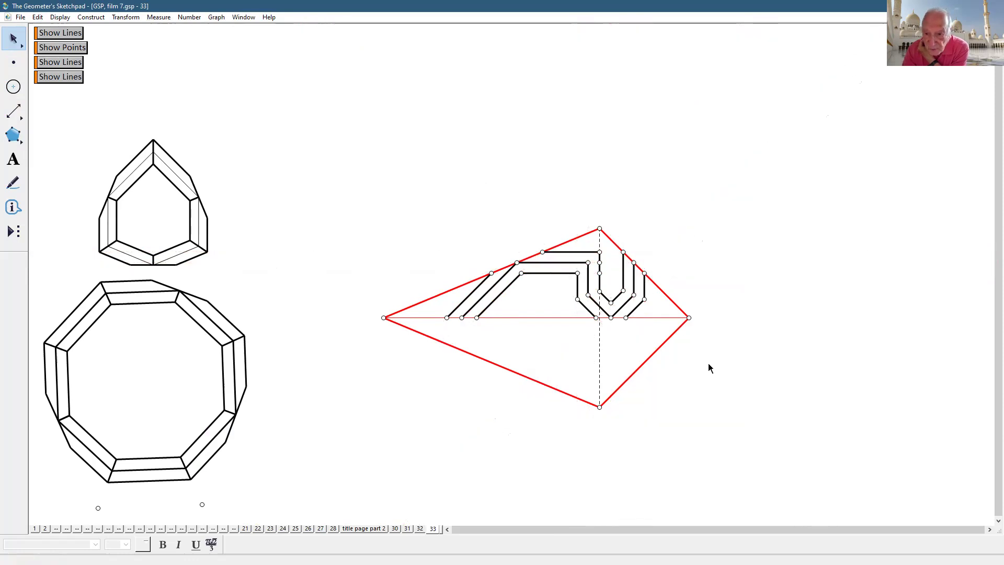
# - Hide the dashed vertical centre segment and the two leftover intersection points
pyautogui.click(600, 355)
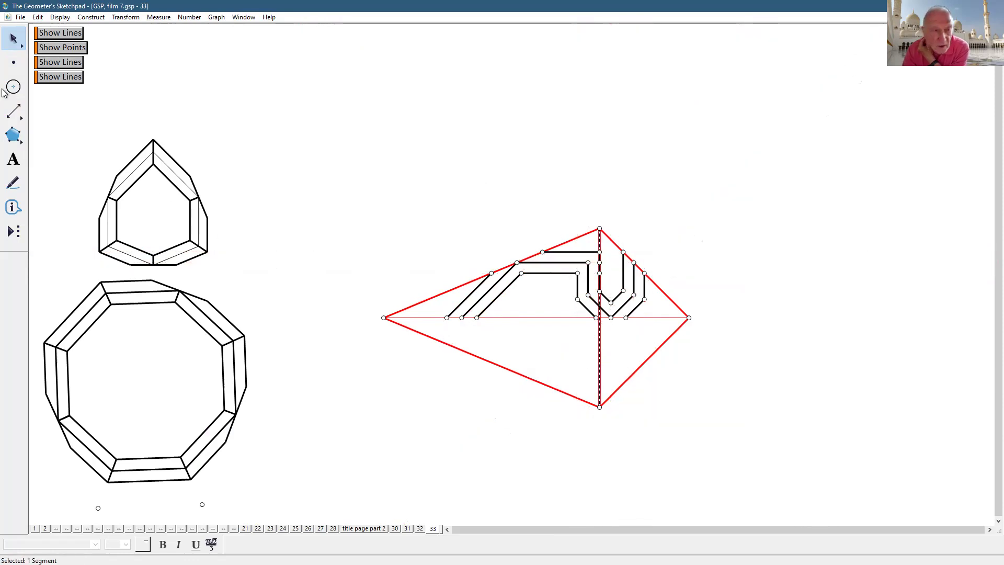
pyautogui.click(61, 17)
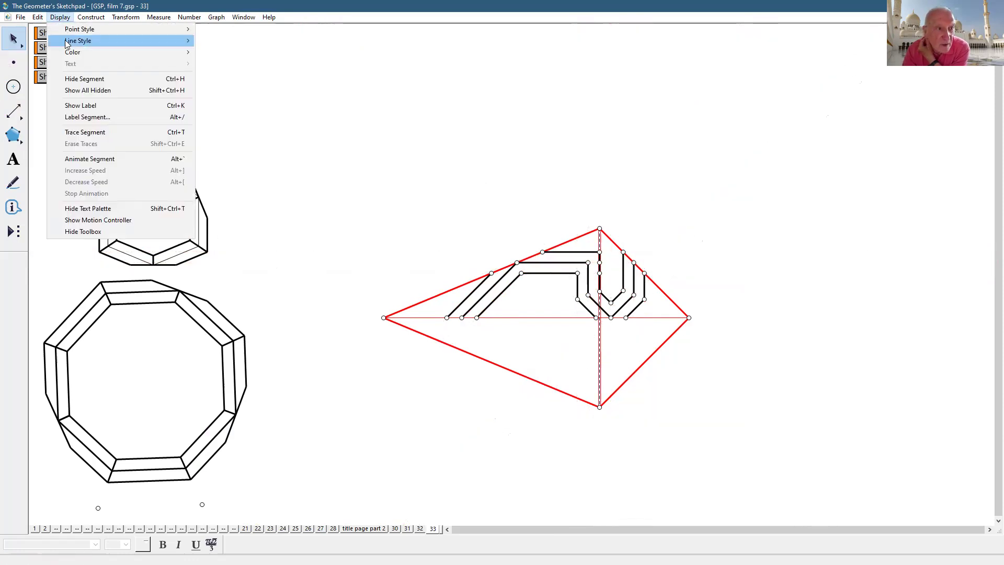
pyautogui.click(87, 74)
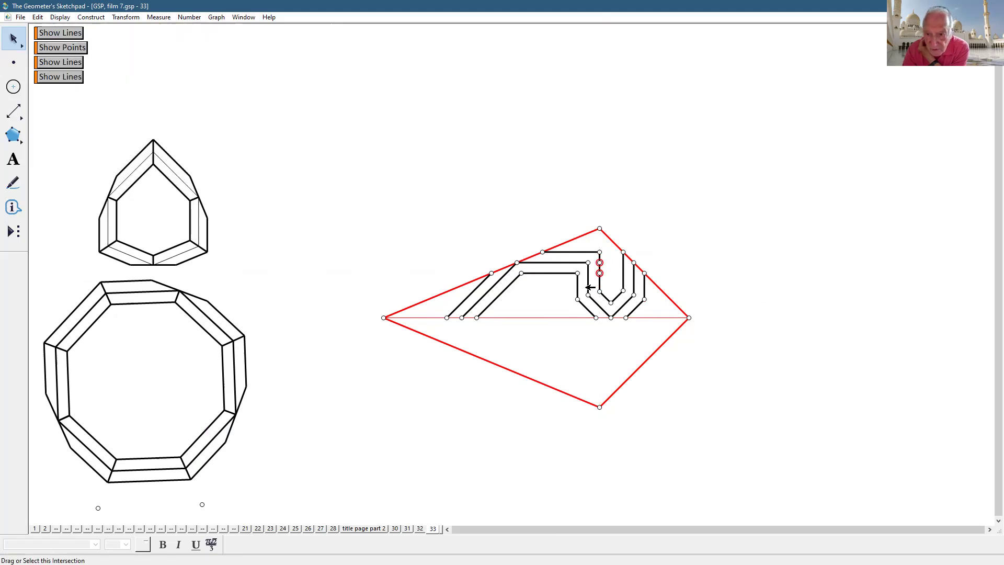
pyautogui.click(83, 77)
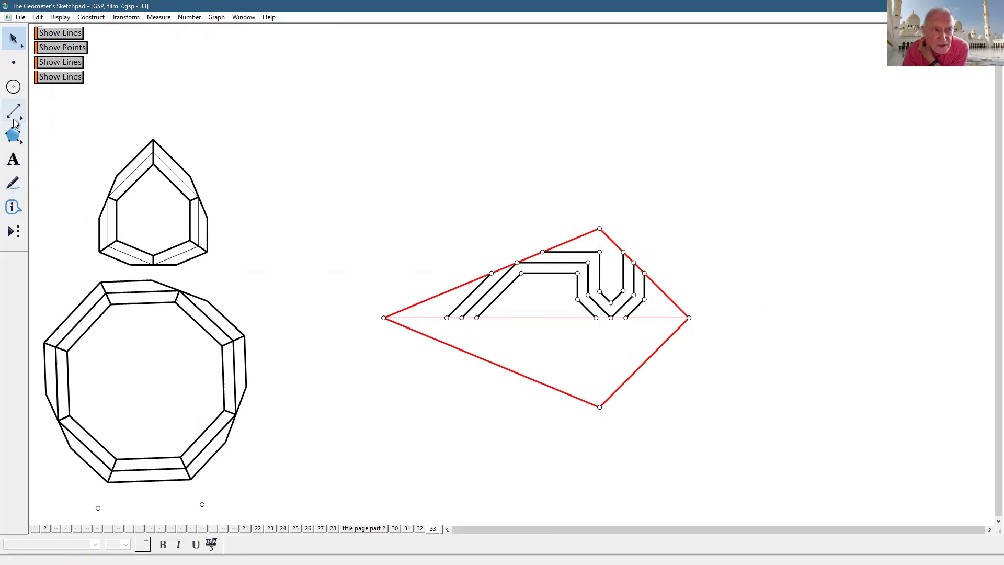
# - Draw short closing segments at the strap's left end, upper bend, top corner and right-hand edges
pyautogui.click(15, 120)
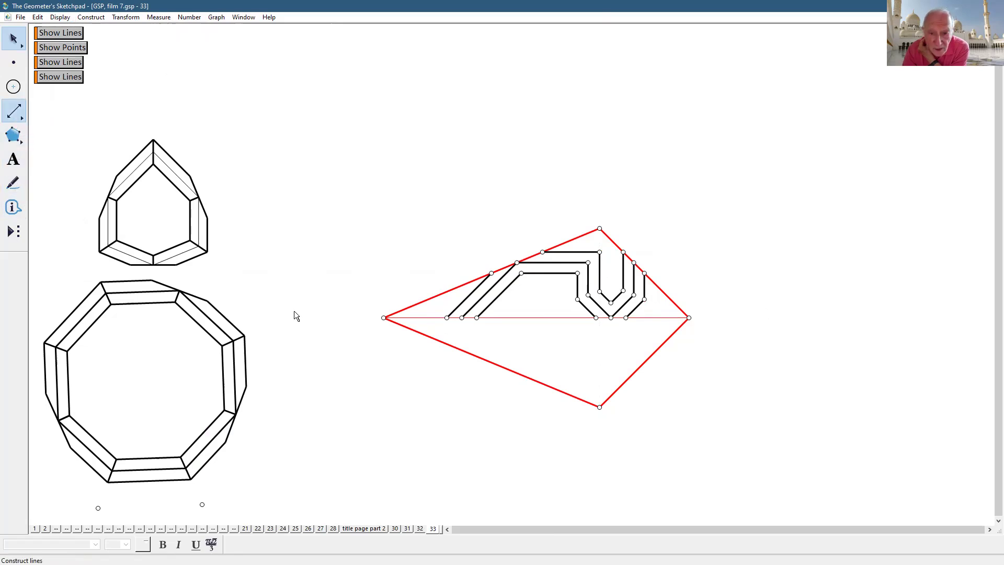
pyautogui.click(450, 315)
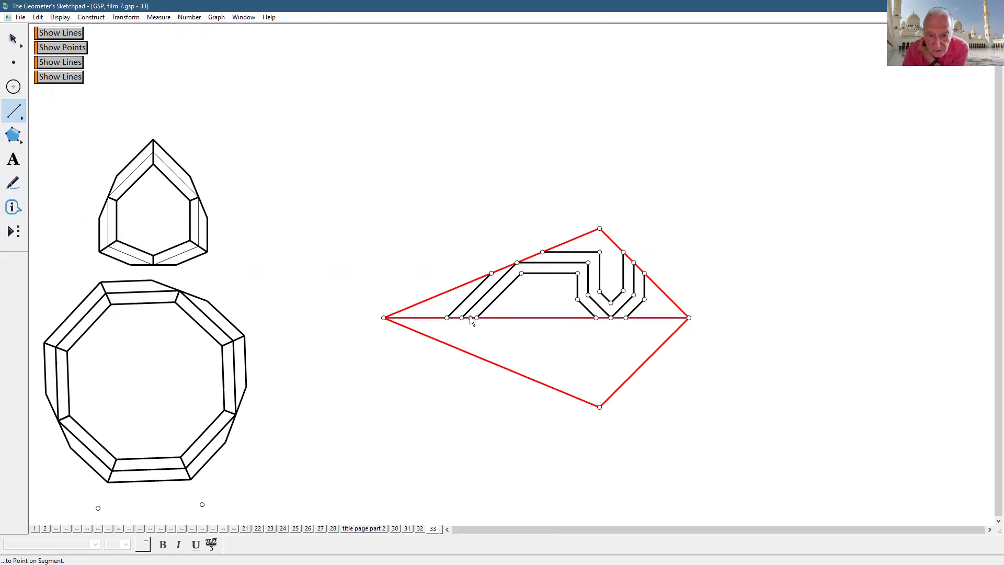
pyautogui.click(473, 316)
pyautogui.click(520, 272)
pyautogui.click(542, 251)
pyautogui.click(599, 252)
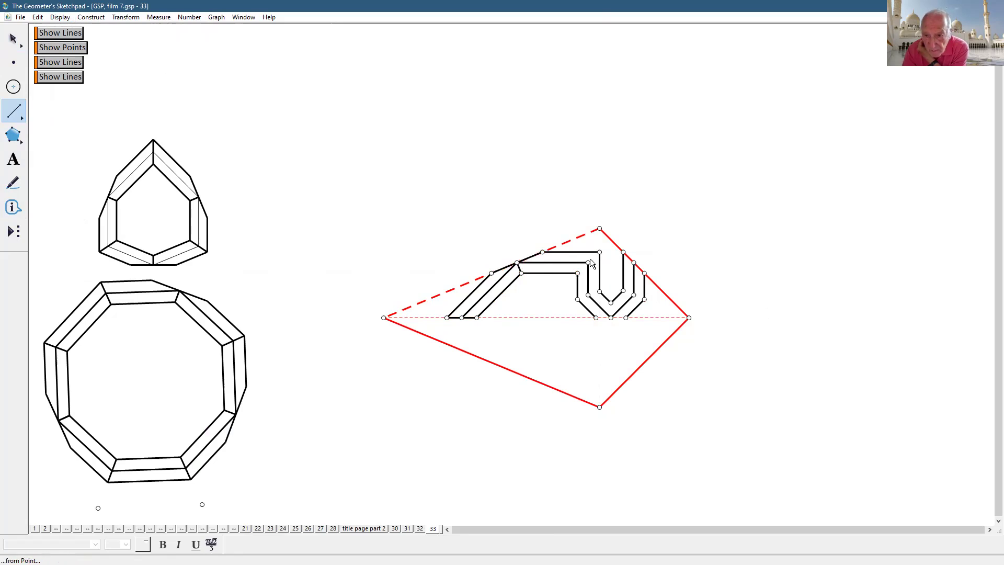
pyautogui.click(577, 273)
pyautogui.click(588, 294)
pyautogui.click(610, 317)
pyautogui.click(623, 291)
pyautogui.click(644, 298)
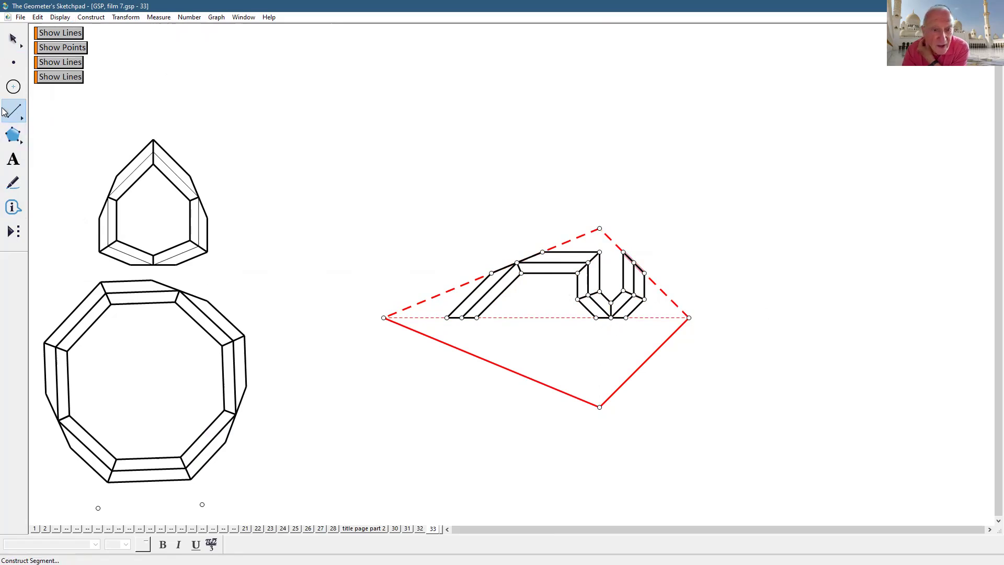
pyautogui.click(13, 38)
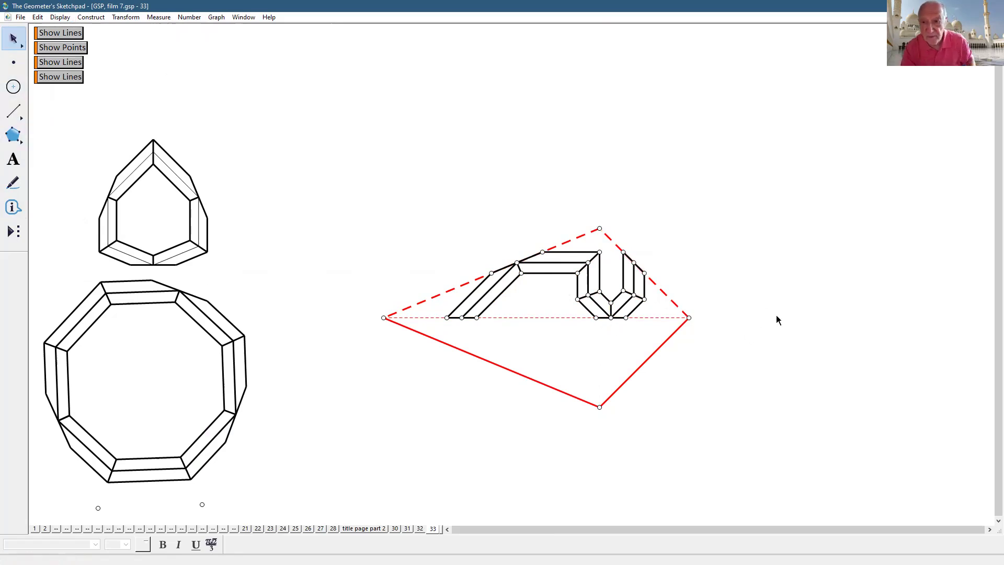
# - Hide the kite's left and right edges plus its top and bottom vertex points
pyautogui.moveTo(673, 274); pyautogui.dragTo(673, 347)
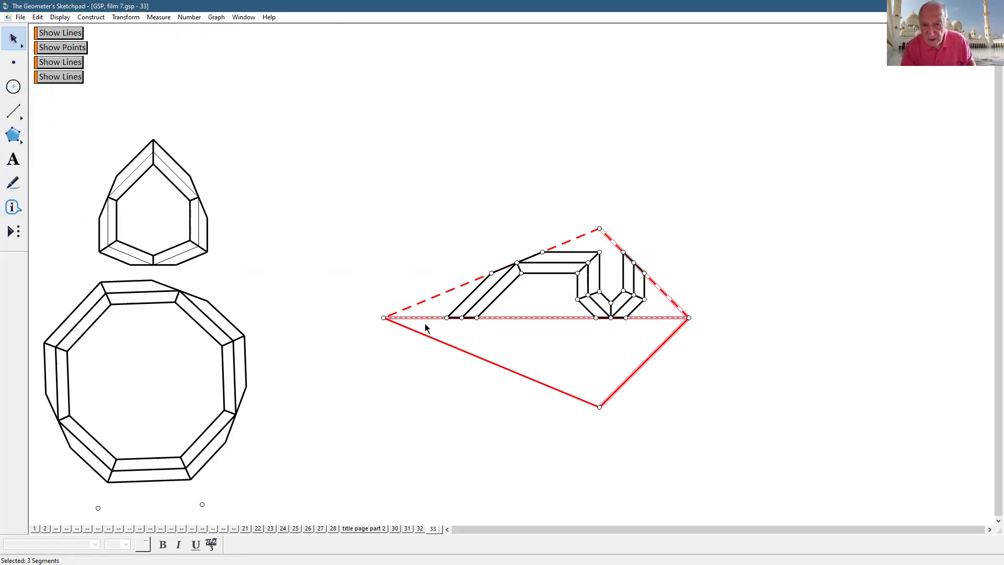
pyautogui.moveTo(420, 266); pyautogui.dragTo(421, 354)
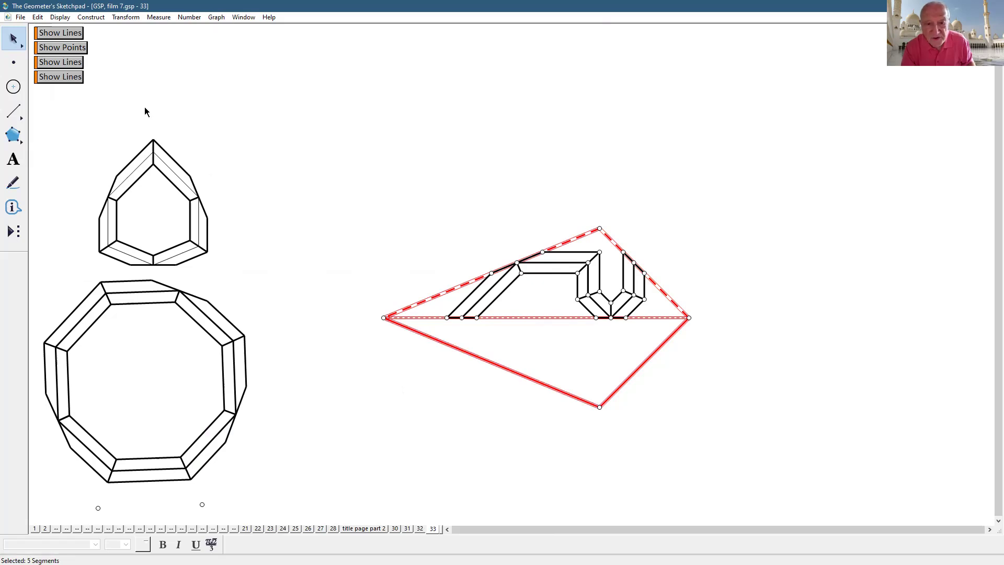
pyautogui.click(599, 228)
pyautogui.click(59, 19)
pyautogui.click(86, 79)
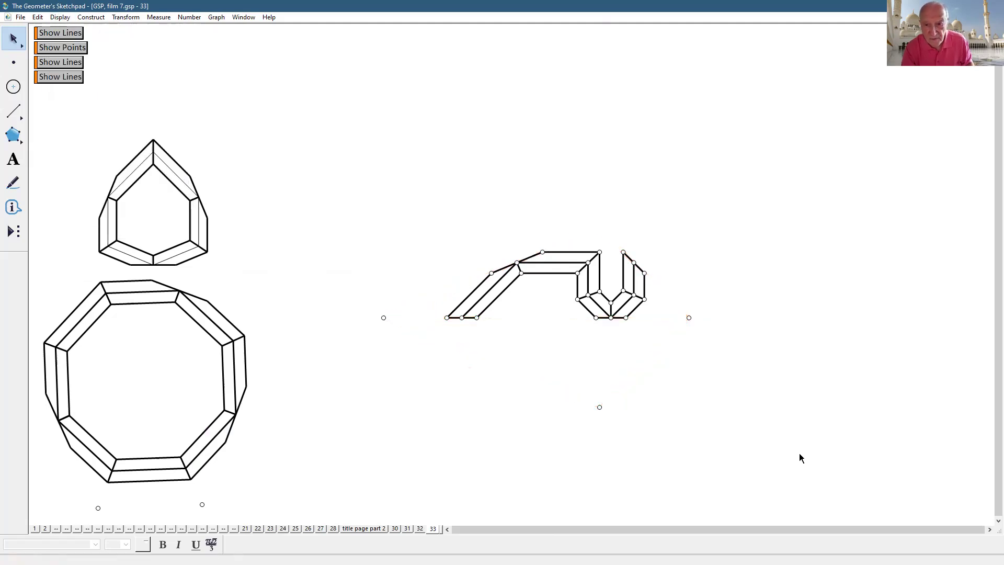
pyautogui.click(54, 18)
pyautogui.click(119, 79)
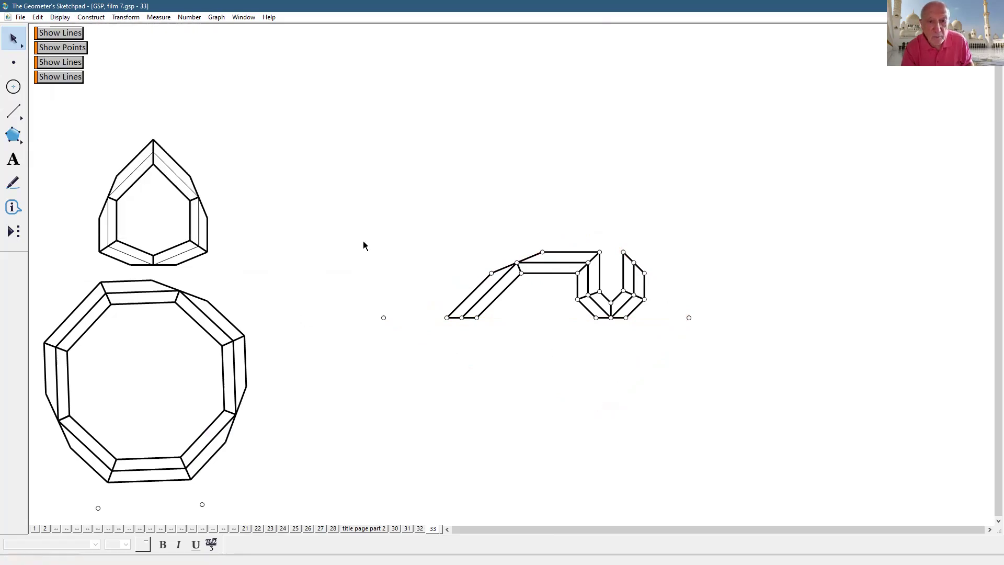
# - Hide every point except the left corner point A and the right corner point
pyautogui.click(14, 62)
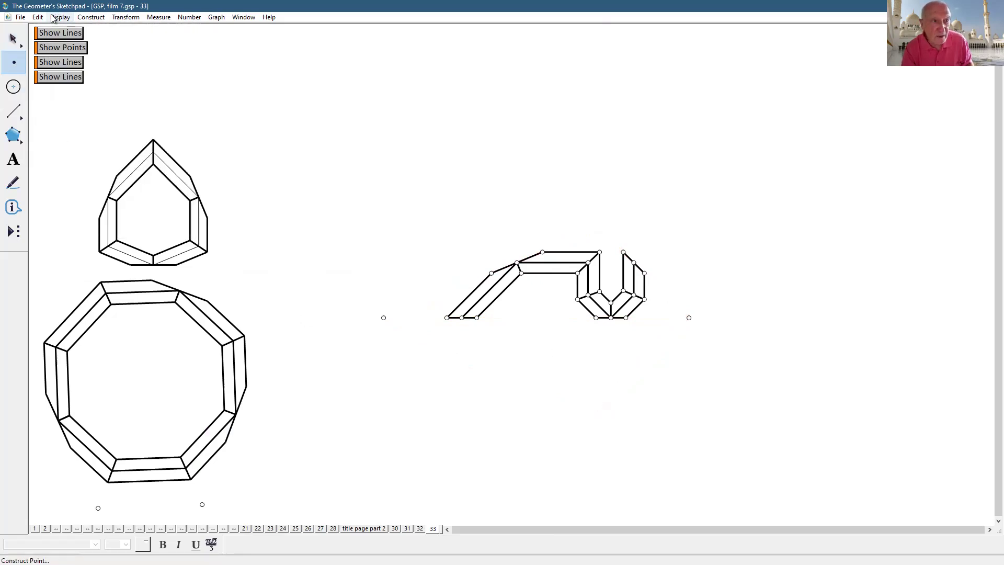
pyautogui.click(38, 17)
pyautogui.click(70, 117)
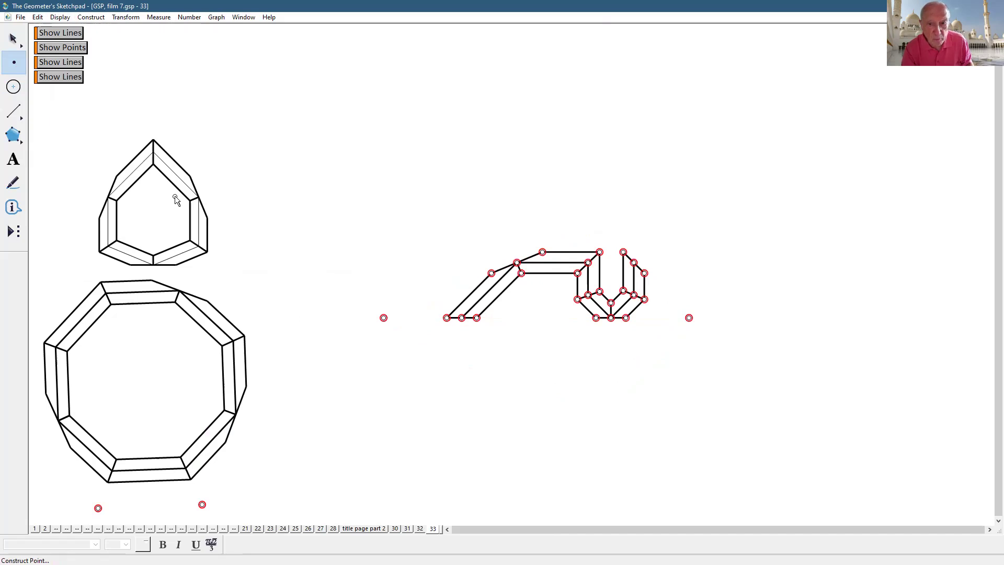
pyautogui.click(13, 39)
pyautogui.keyDown('shift'); pyautogui.click(384, 317); pyautogui.keyUp('shift')
pyautogui.keyDown('shift'); pyautogui.click(689, 317); pyautogui.keyUp('shift')
pyautogui.click(60, 17)
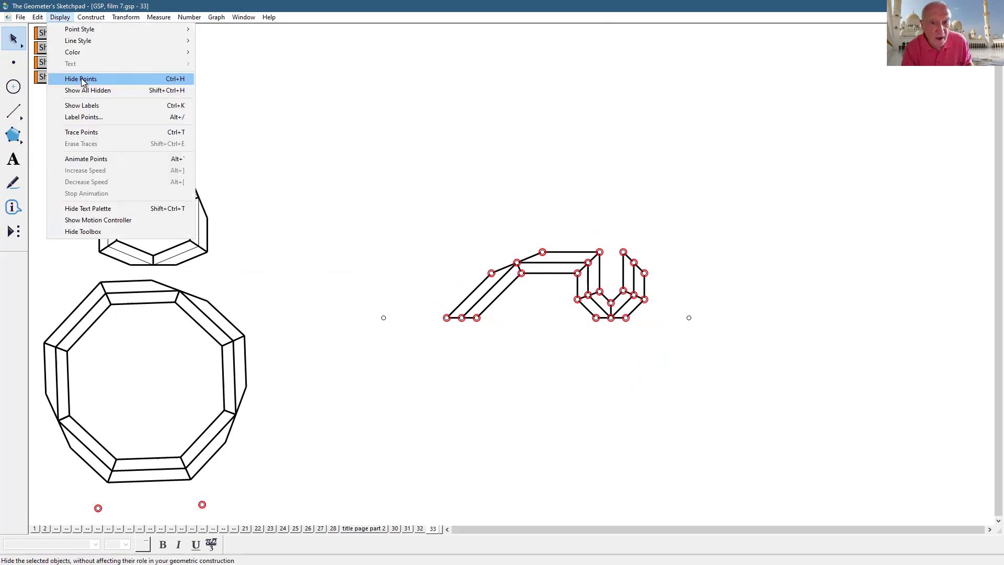
pyautogui.click(81, 79)
# - Select the two corner points together with the whole strap tile
pyautogui.click(383, 318)
pyautogui.click(688, 318)
pyautogui.moveTo(334, 194); pyautogui.dragTo(755, 391)
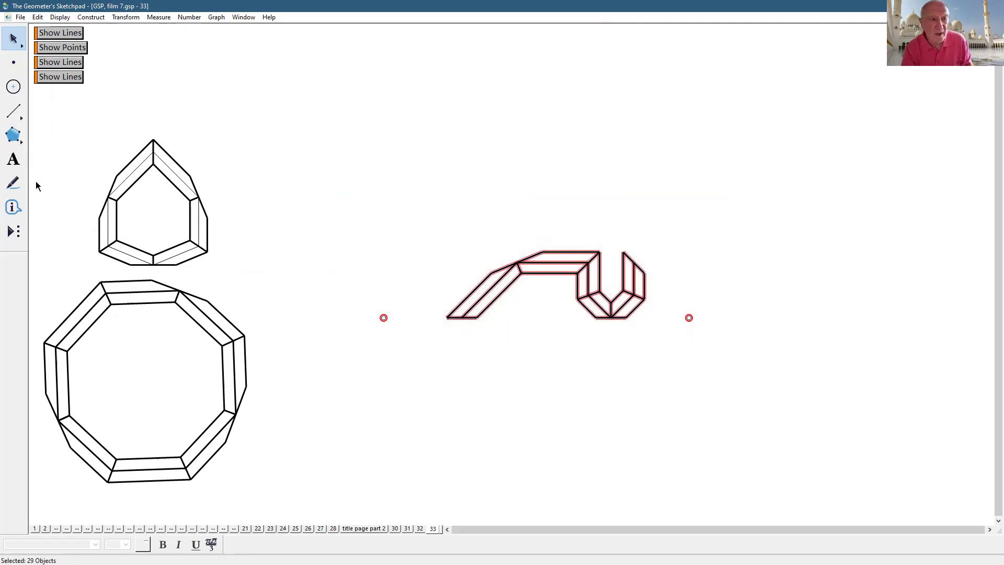
# - Make the selection into a custom tool named 'kundekari shape 3', then go to page 21
pyautogui.click(14, 230)
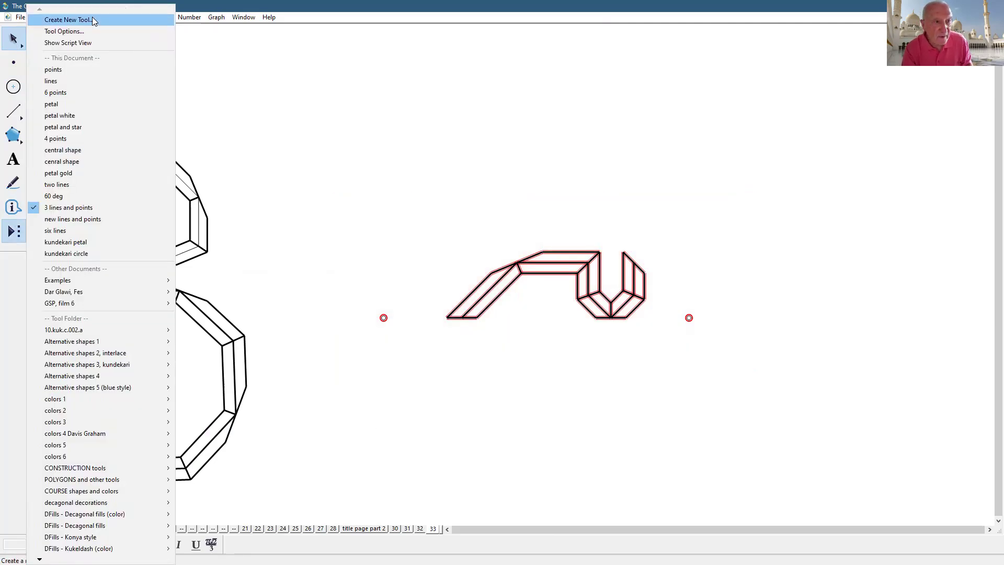
pyautogui.click(91, 20)
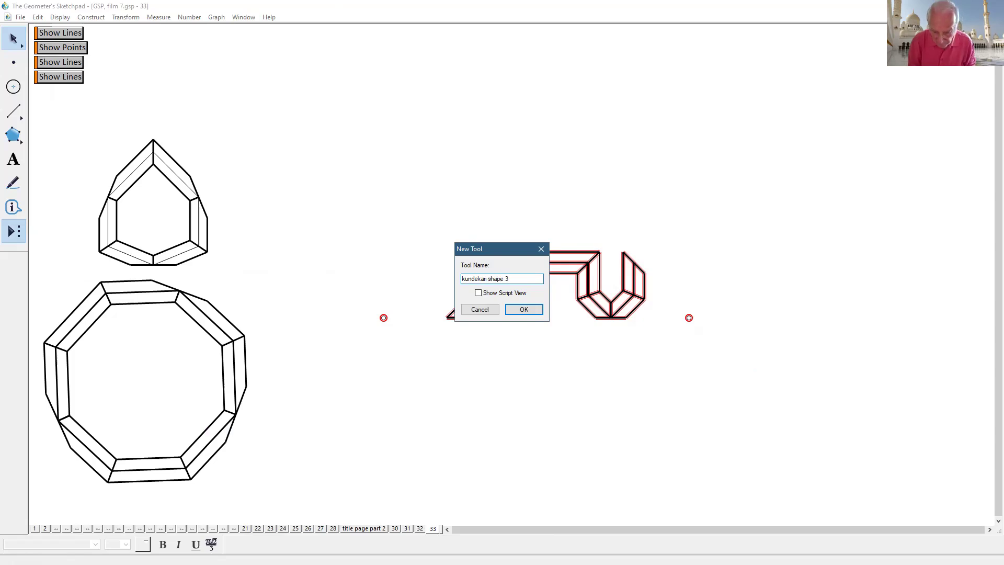
pyautogui.press('Return')
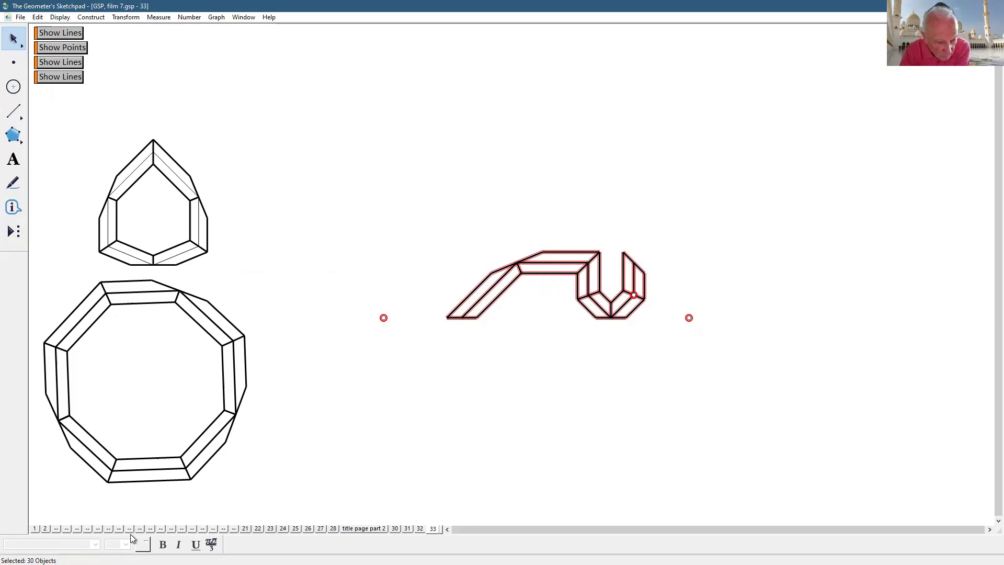
pyautogui.click(245, 529)
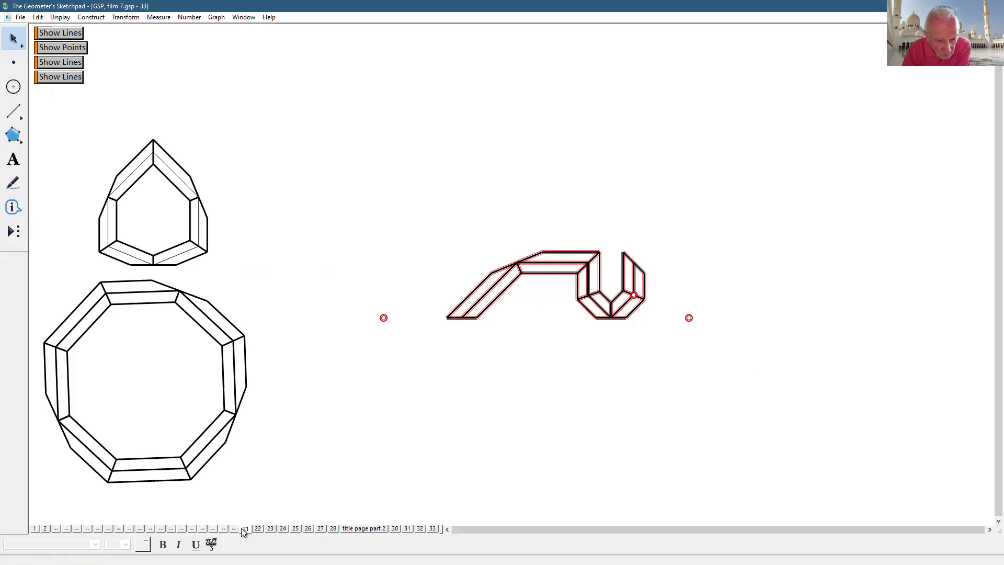
# - Shift the red construction figure on page 21 left and down
pyautogui.moveTo(805, 385); pyautogui.dragTo(782, 413)
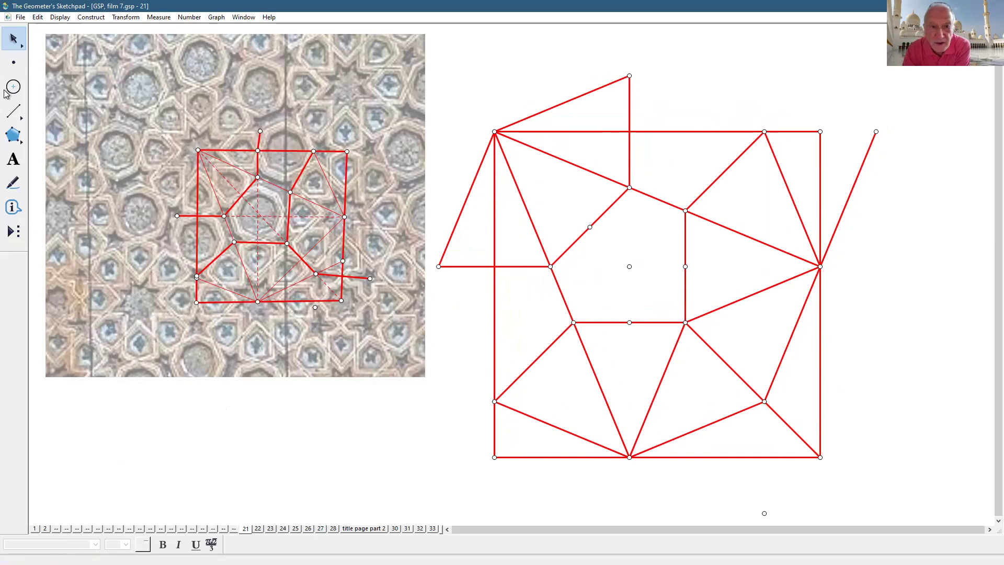
pyautogui.moveTo(447, 90); pyautogui.dragTo(540, 305)
pyautogui.click(919, 327)
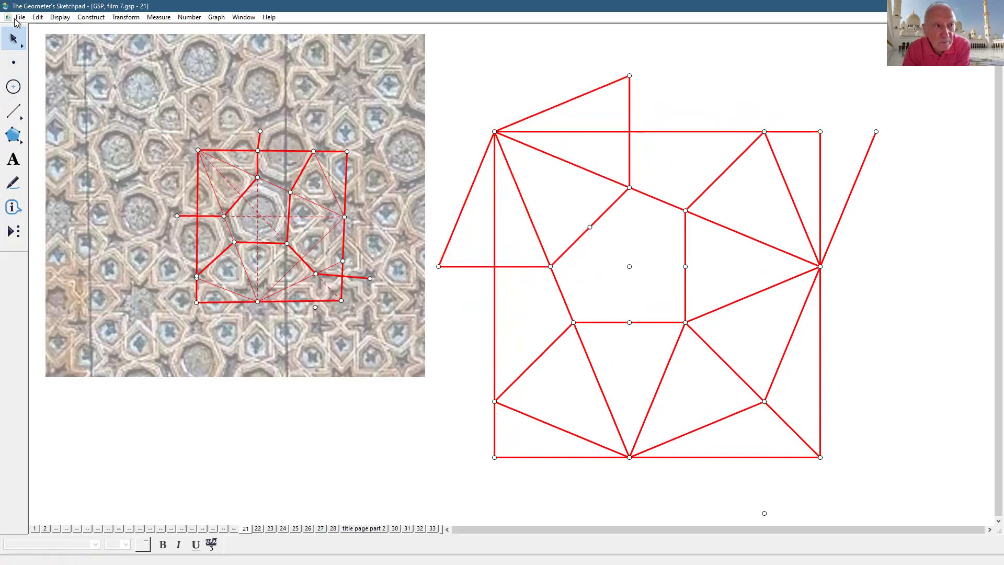
# - Add a new page that duplicates page 21 using Document Options
pyautogui.click(20, 17)
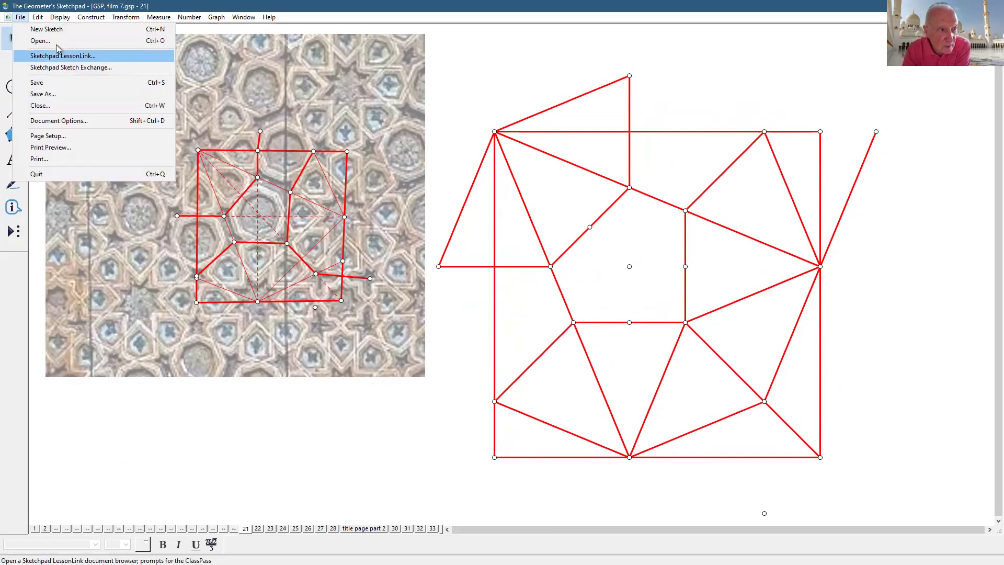
pyautogui.click(57, 121)
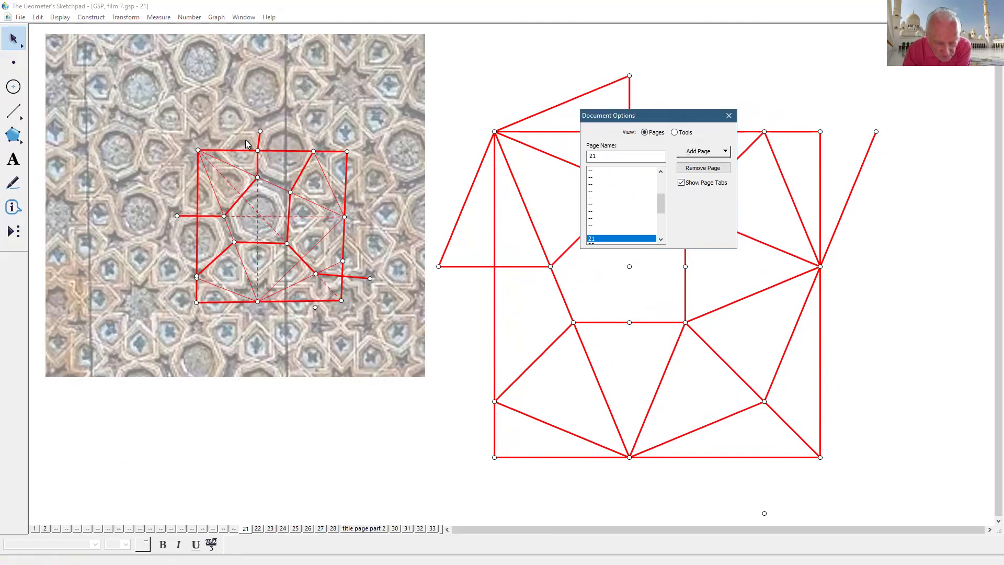
pyautogui.click(707, 152)
pyautogui.moveTo(709, 180)
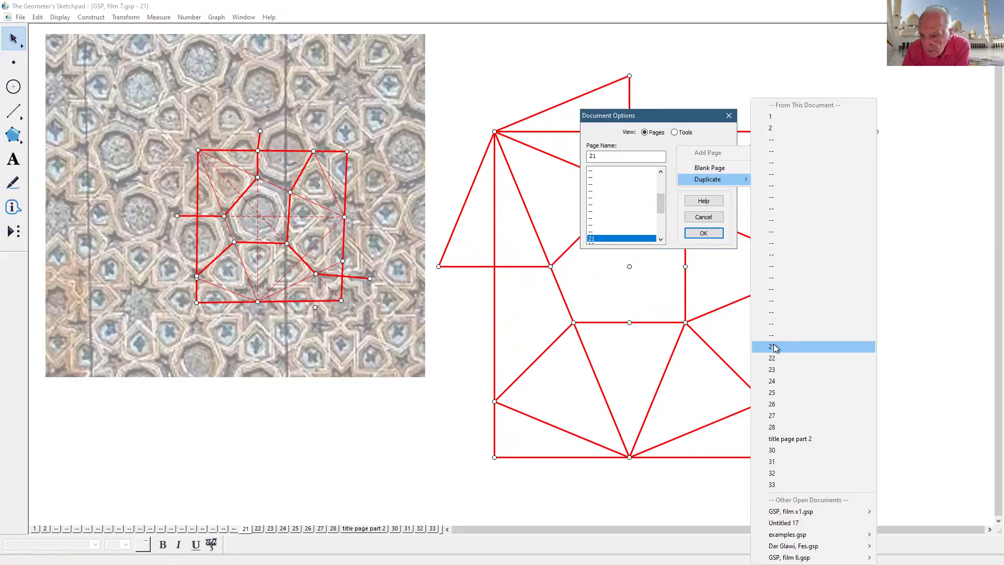
pyautogui.click(764, 347)
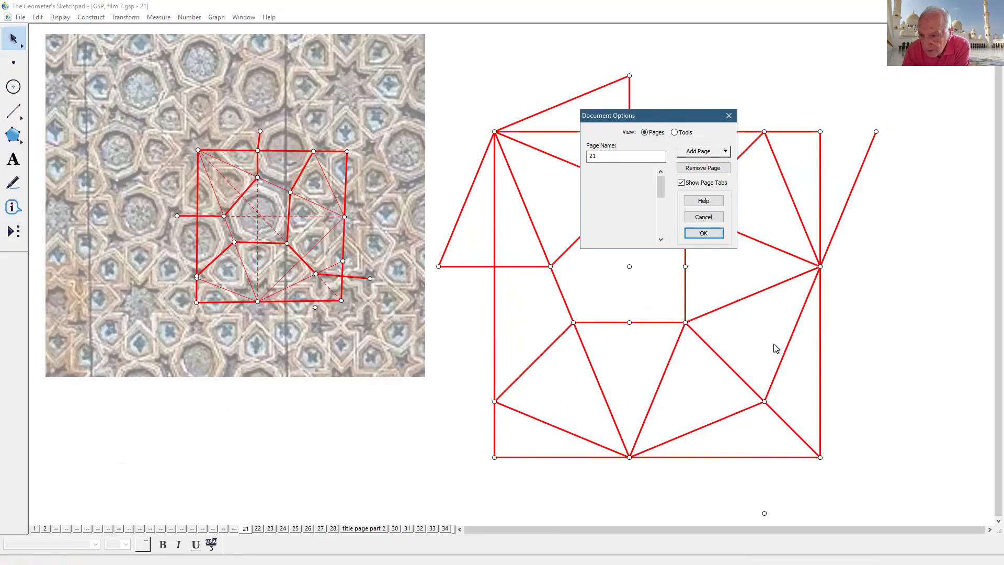
pyautogui.click(704, 233)
# - Move the mosaic photo to the left edge, delete its overlay construction, and centre the red grid
pyautogui.moveTo(444, 118); pyautogui.dragTo(134, 259)
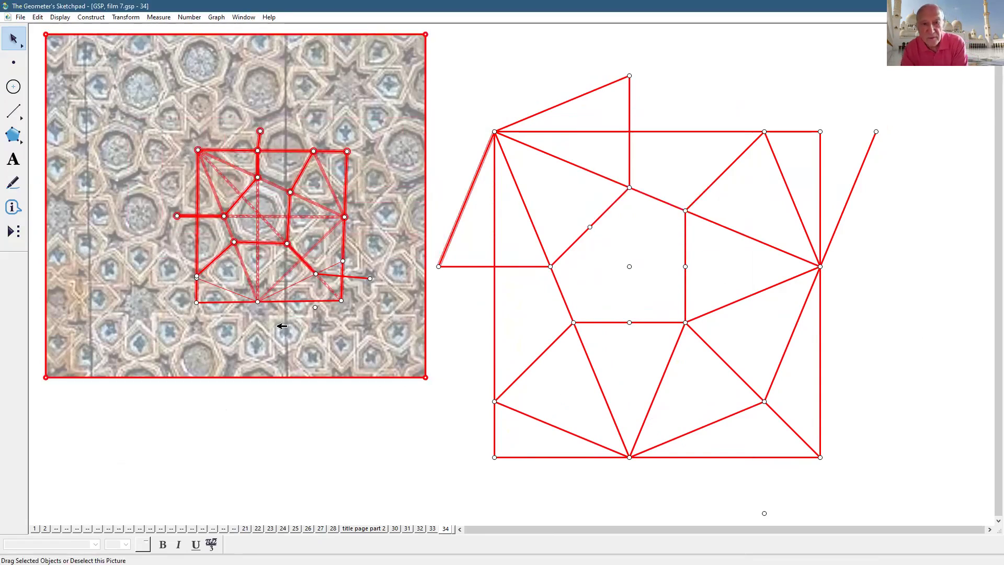
pyautogui.click(352, 327)
pyautogui.moveTo(352, 328); pyautogui.dragTo(89, 365)
pyautogui.moveTo(409, 123); pyautogui.dragTo(163, 409)
pyautogui.press('Delete')
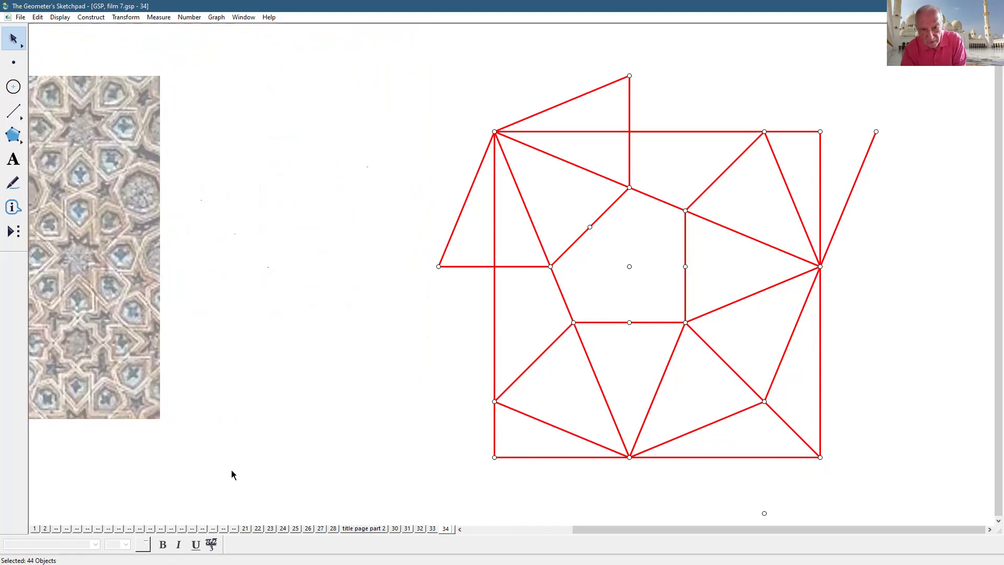
pyautogui.moveTo(577, 313); pyautogui.dragTo(440, 324)
pyautogui.click(785, 377)
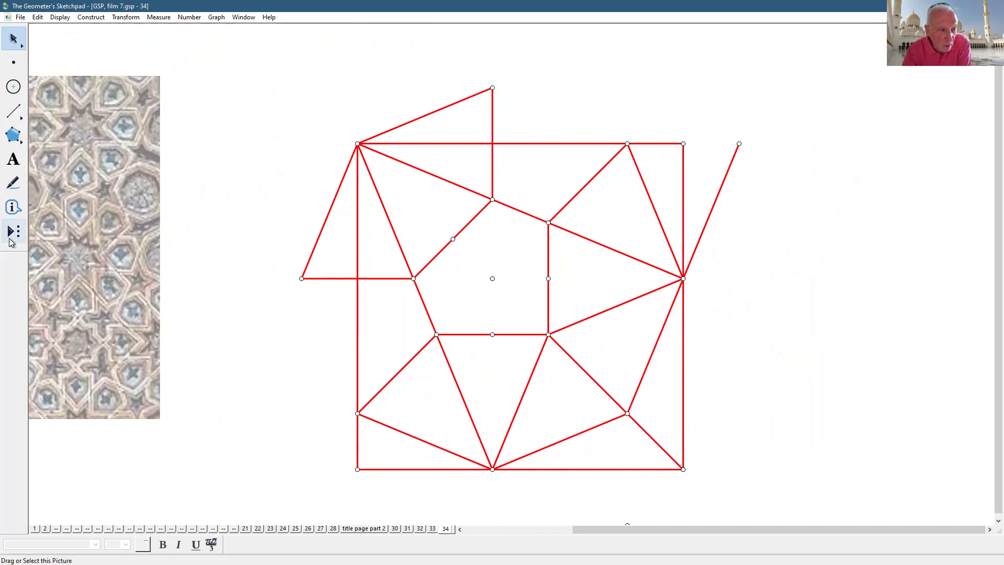
# - Place a kundekari shape 3 strip from bottom-centre to bottom-right corner and reflect it
pyautogui.click(13, 230)
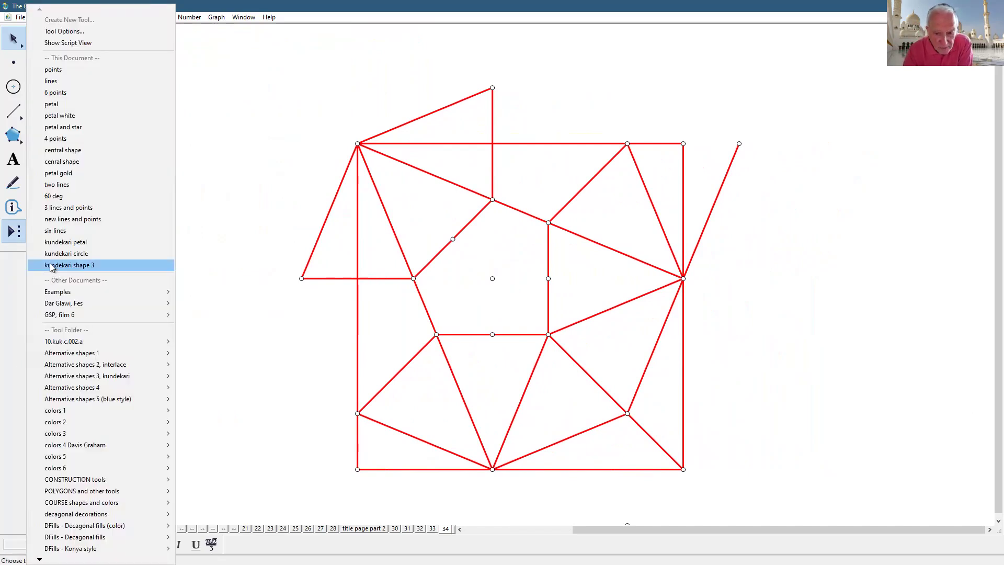
pyautogui.click(50, 265)
pyautogui.click(492, 469)
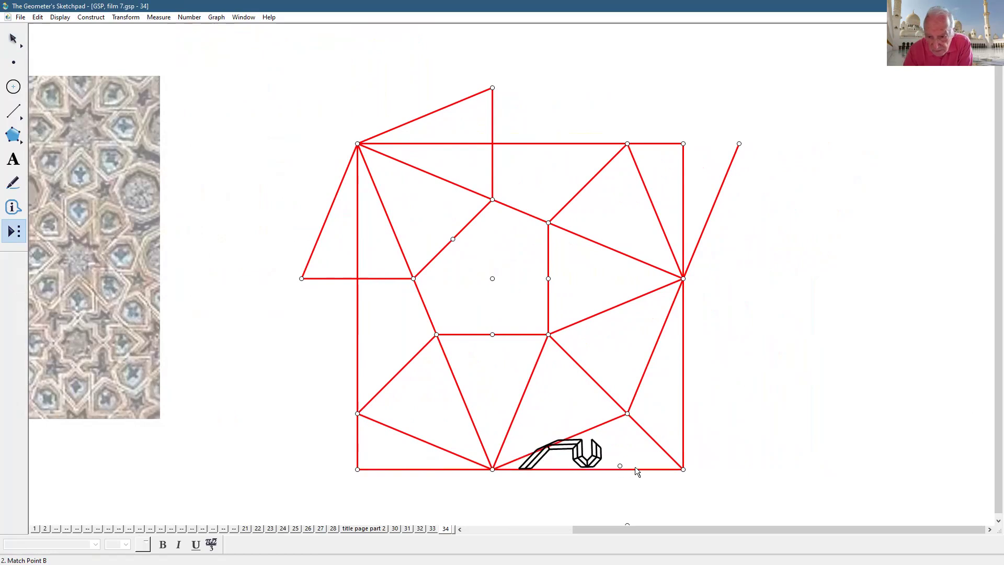
pyautogui.click(683, 470)
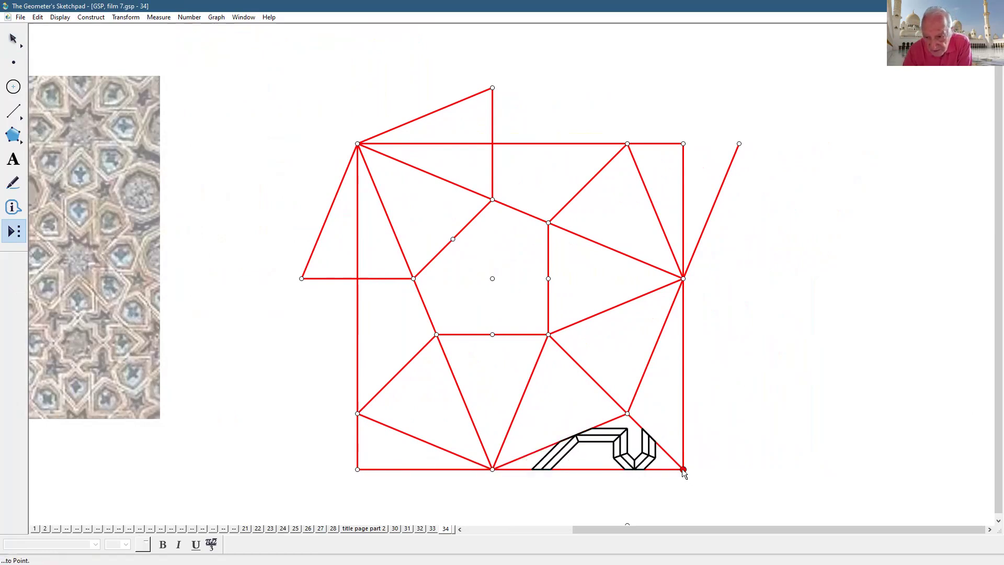
pyautogui.click(13, 38)
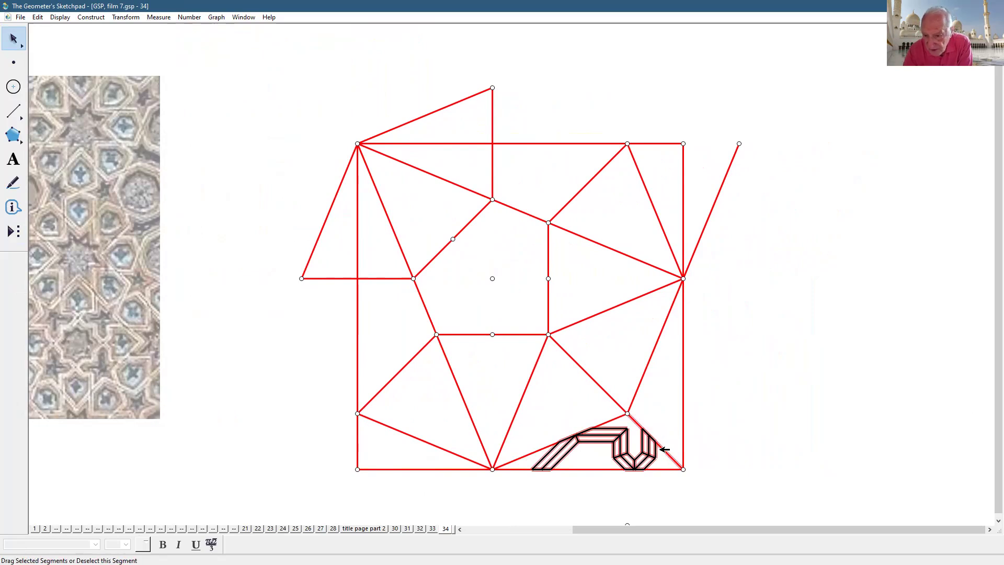
pyautogui.click(118, 17)
pyautogui.click(128, 133)
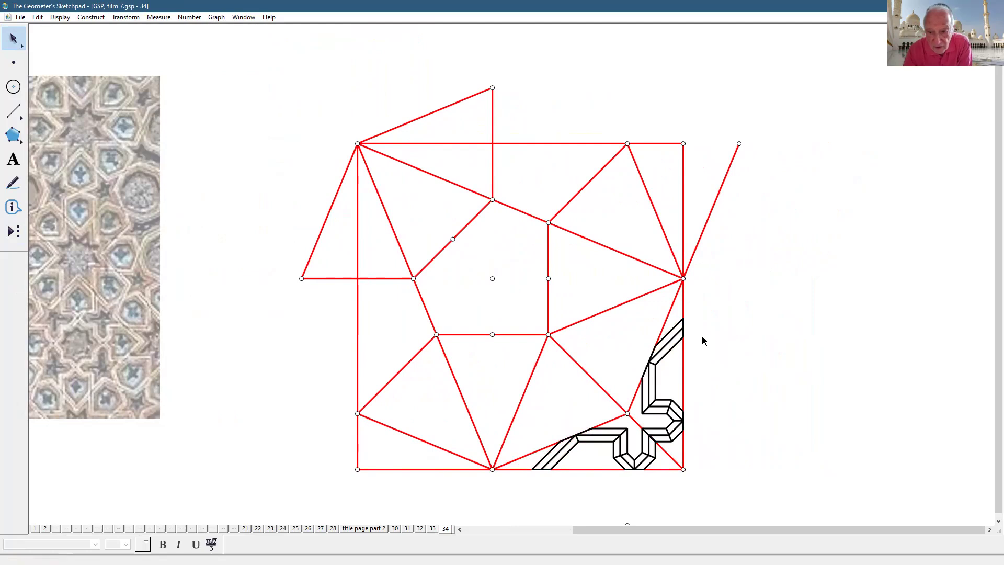
# - Place kundekari circle decagons at the grid centre, the top, and the left intersection
pyautogui.click(16, 233)
pyautogui.click(62, 254)
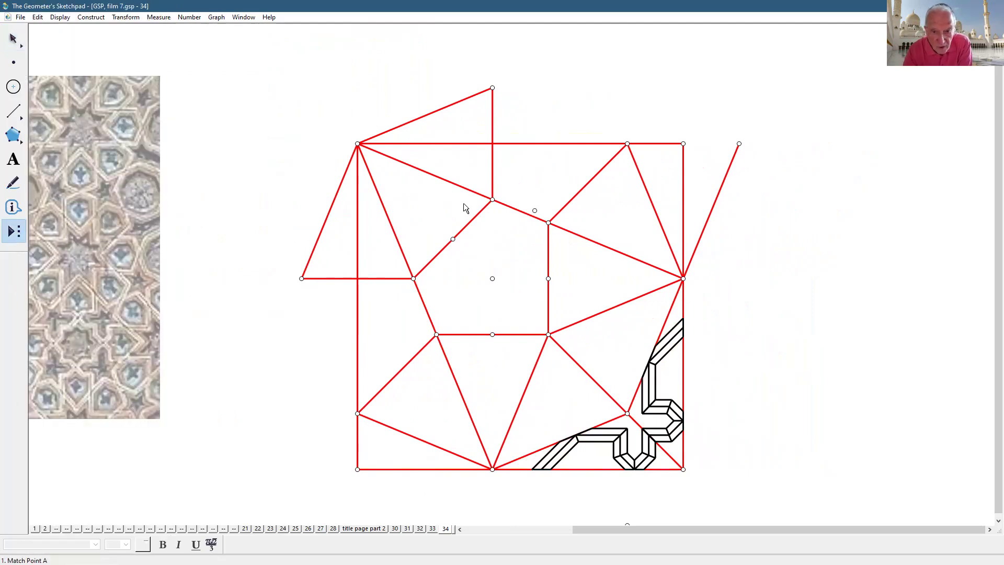
pyautogui.click(492, 200)
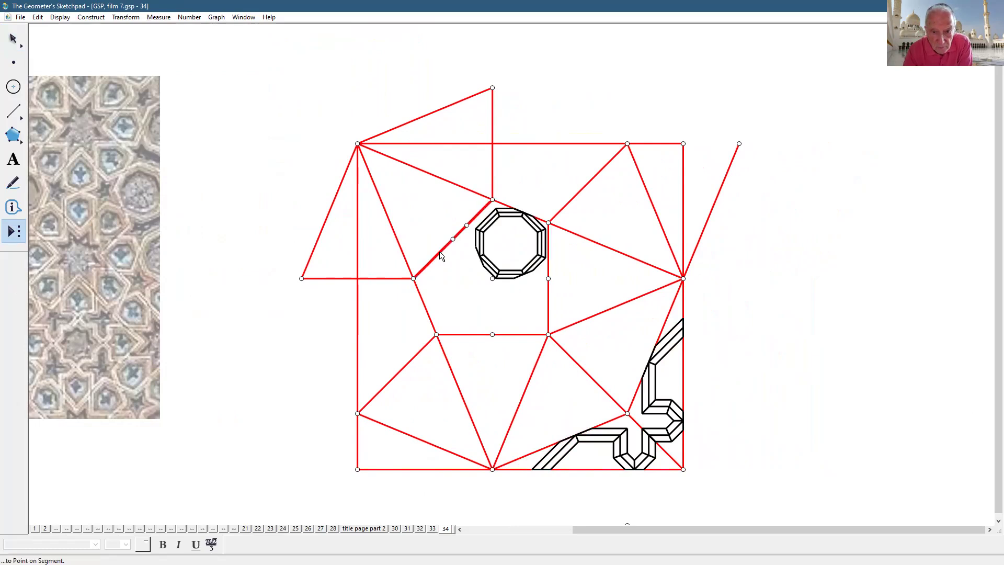
pyautogui.click(412, 271)
pyautogui.hotkey('ctrl', 'z')
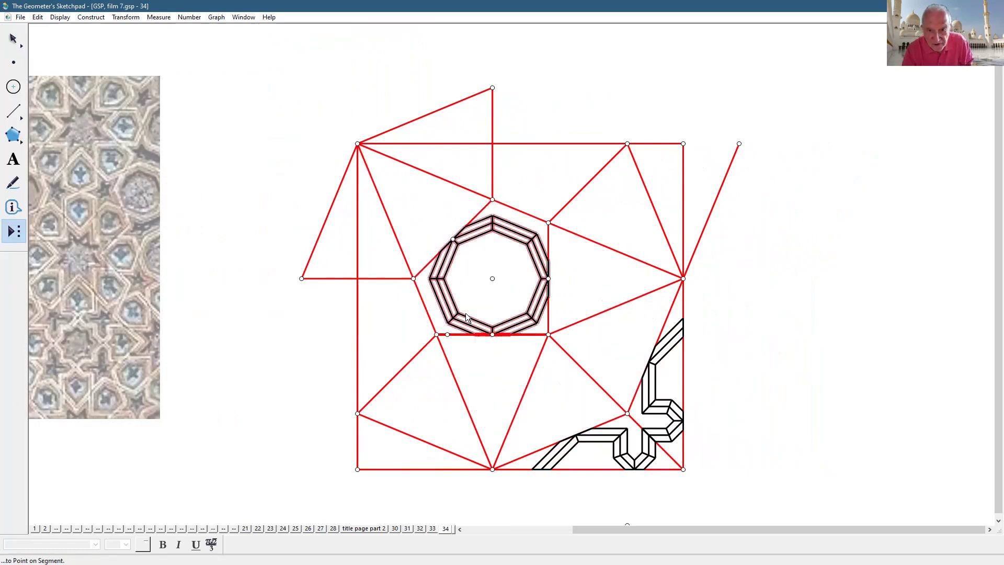
pyautogui.click(493, 199)
pyautogui.click(548, 222)
pyautogui.click(413, 279)
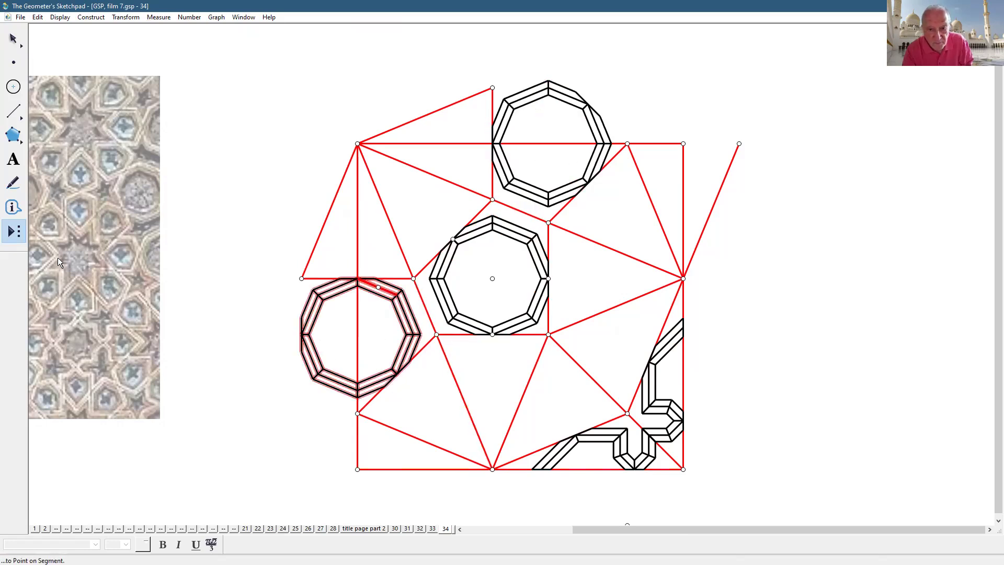
# - Place shield and pentagon tiles at the left intersection, along the diagonal and at the top
pyautogui.click(16, 233)
pyautogui.click(396, 404)
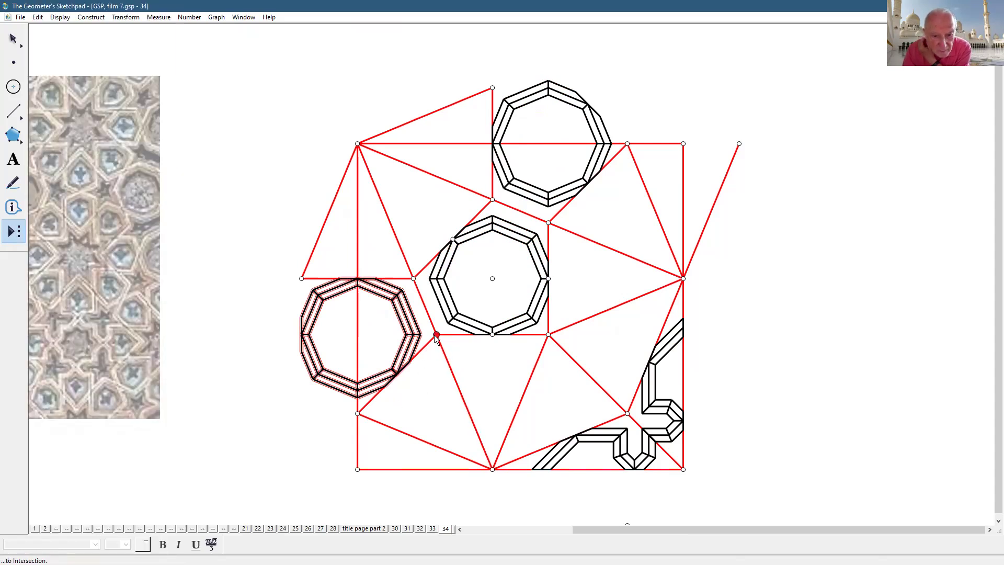
pyautogui.click(303, 278)
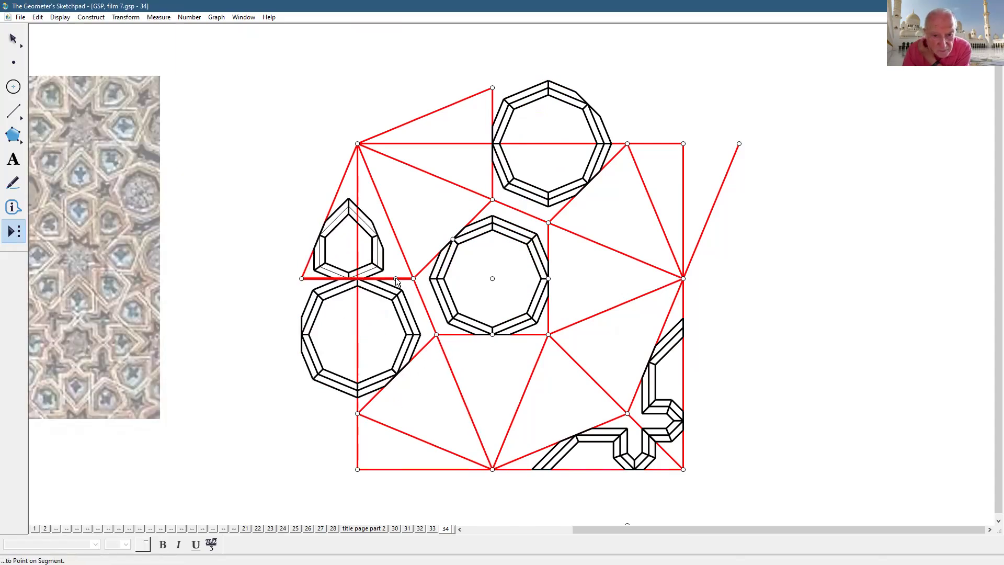
pyautogui.click(414, 279)
pyautogui.click(414, 279)
pyautogui.click(492, 200)
pyautogui.click(492, 200)
pyautogui.click(492, 88)
# - Place tiles beside the top decagon, right of the central decagon, and near the lower-right corner
pyautogui.click(625, 145)
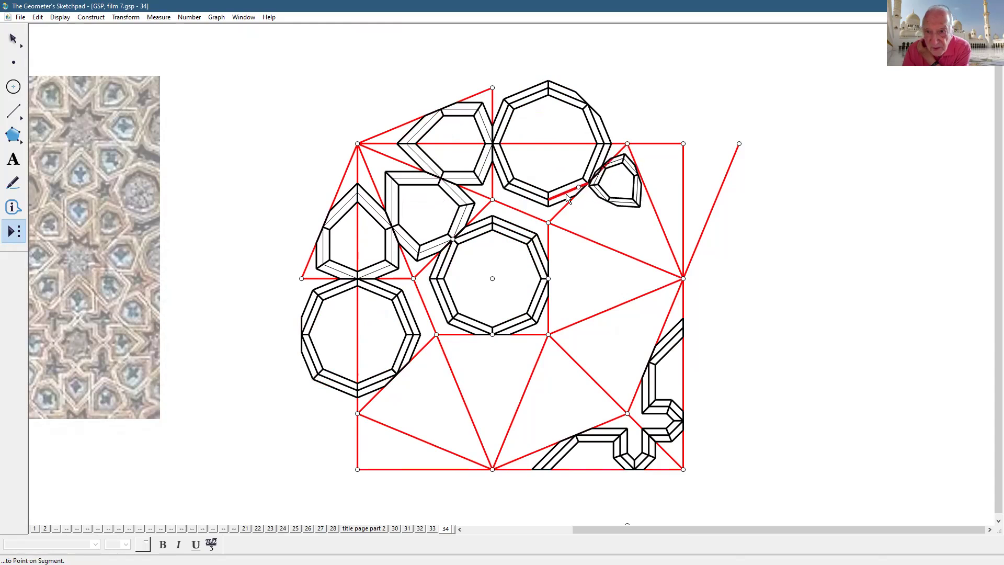
pyautogui.click(549, 222)
pyautogui.click(549, 222)
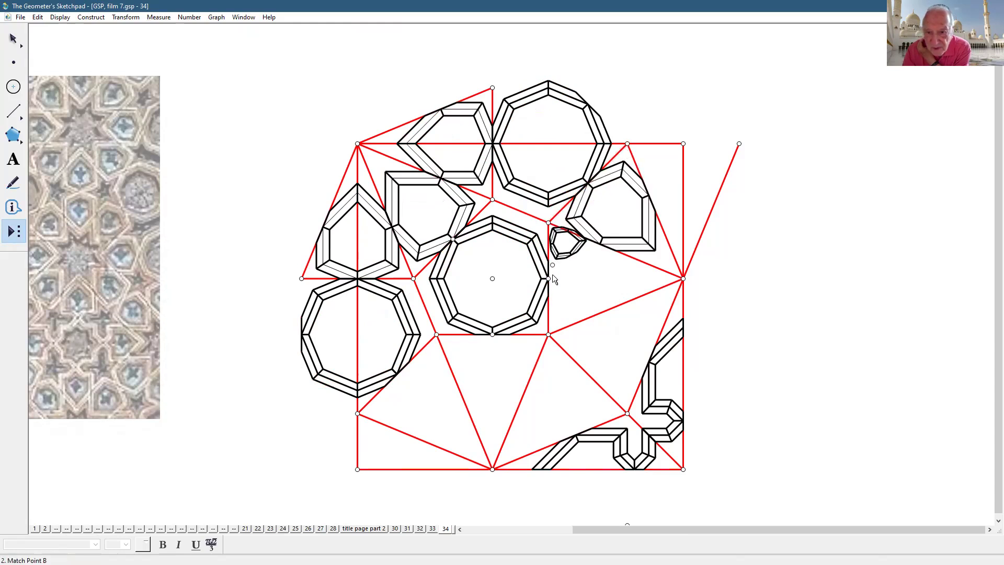
pyautogui.click(548, 335)
pyautogui.click(549, 334)
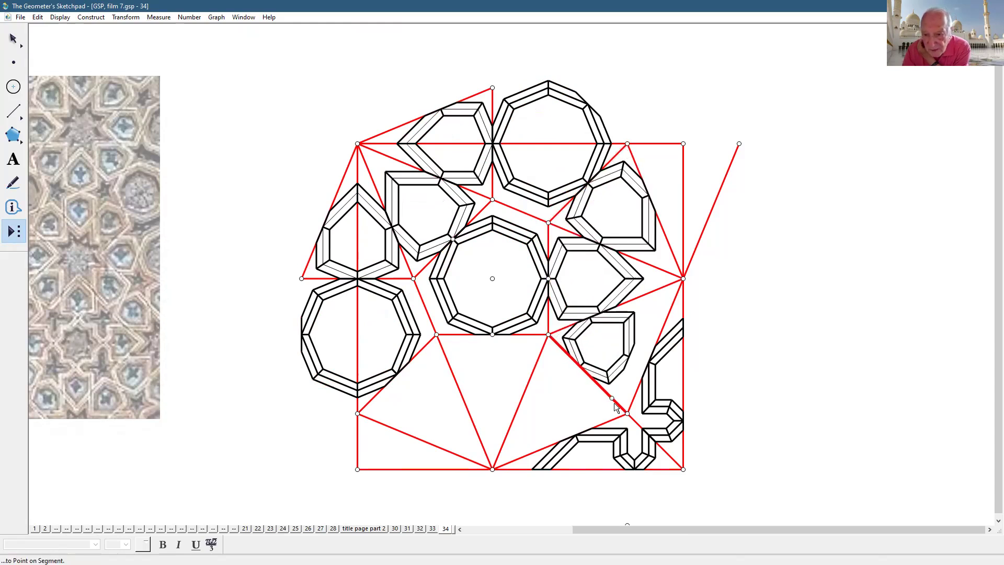
pyautogui.click(627, 414)
# - Fill the remaining right, lower-left and bottom triangles of the grid with tiles
pyautogui.click(740, 144)
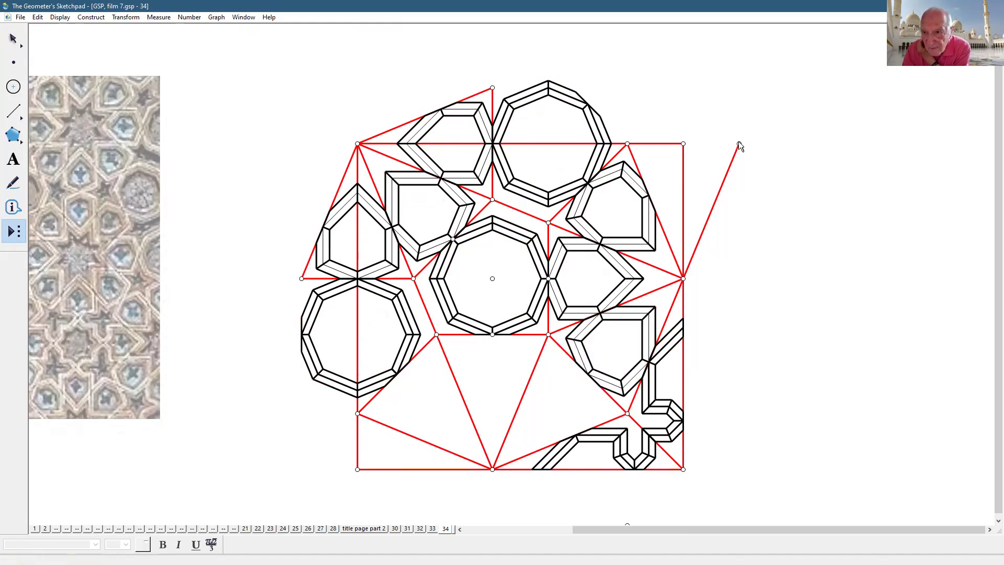
pyautogui.click(623, 164)
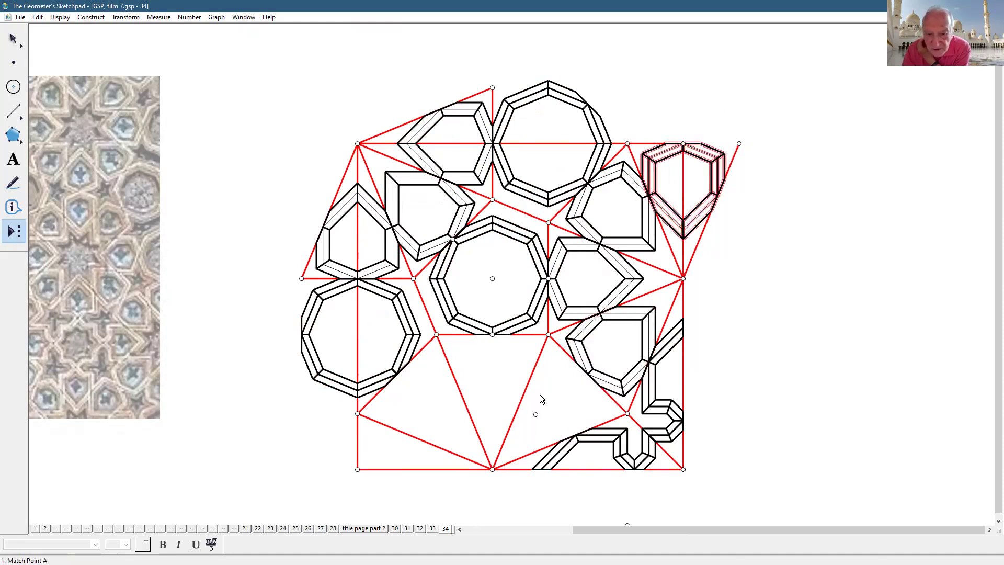
pyautogui.click(549, 335)
pyautogui.click(439, 333)
pyautogui.click(437, 334)
pyautogui.click(360, 417)
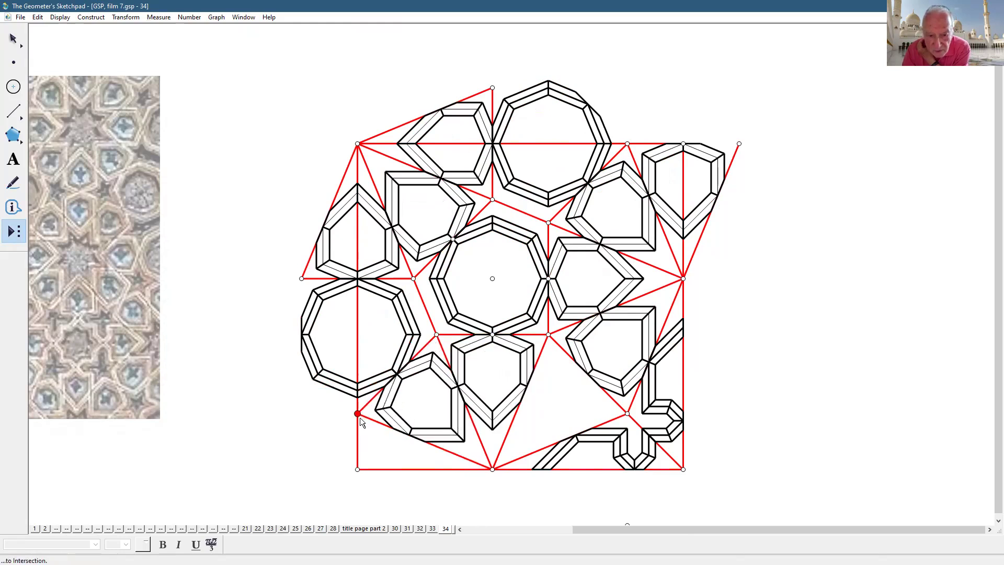
pyautogui.click(627, 413)
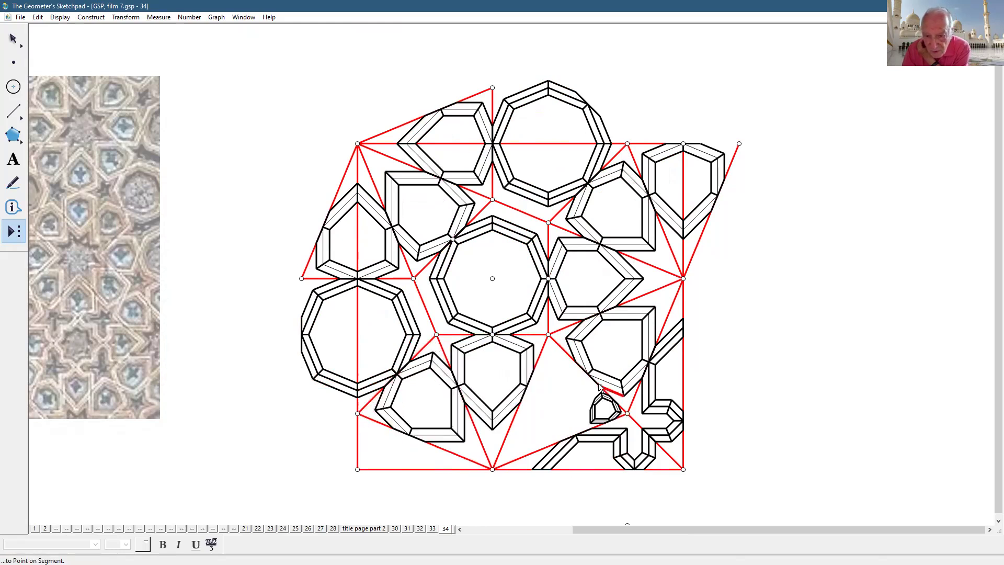
pyautogui.click(549, 335)
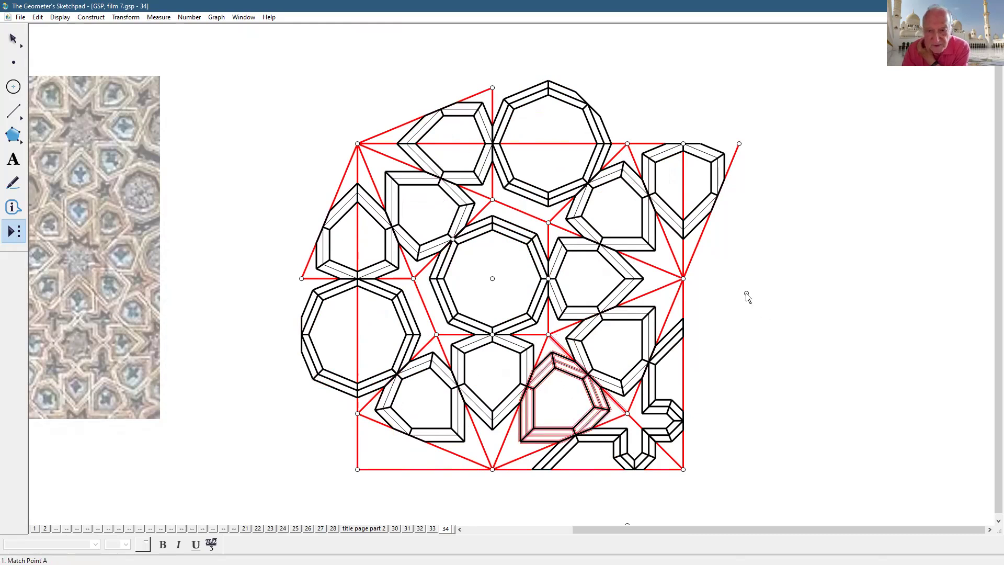
pyautogui.scroll(-1, 727, 330)
# - Reflect the intersection on the square's left edge across the bottom edge
pyautogui.press('Escape')
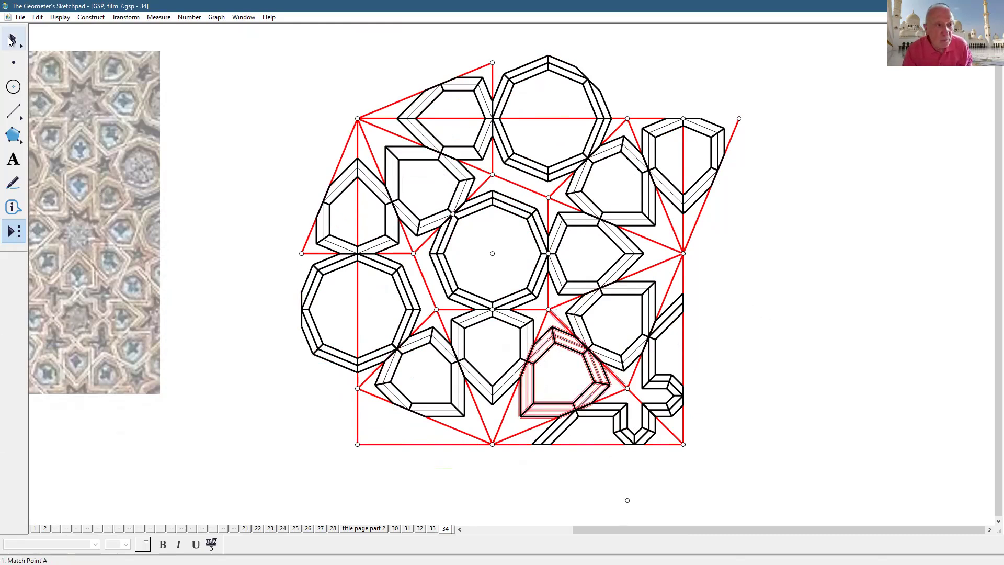
pyautogui.click(429, 444)
pyautogui.click(428, 444)
pyautogui.click(429, 480)
pyautogui.click(357, 388)
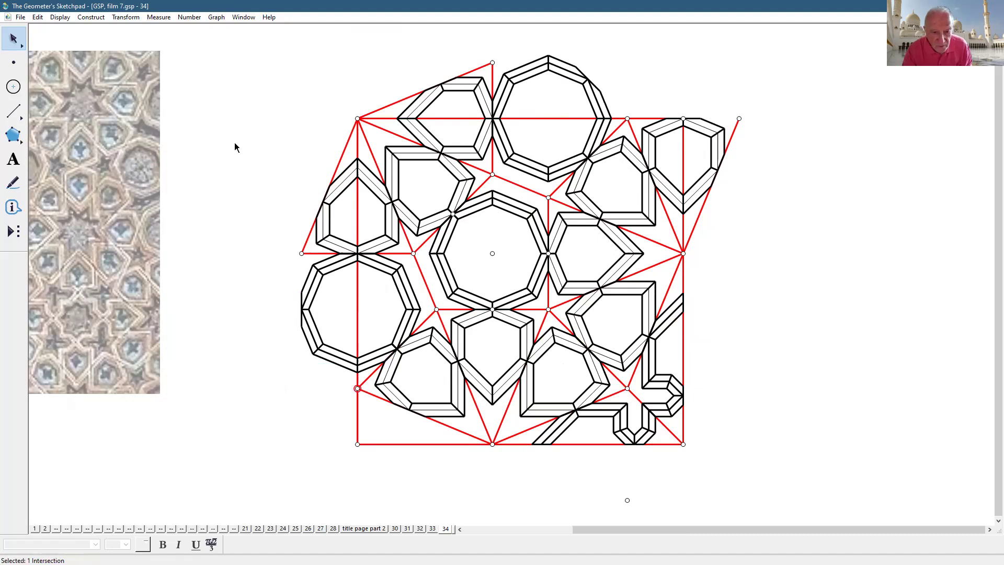
pyautogui.click(117, 15)
pyautogui.click(142, 135)
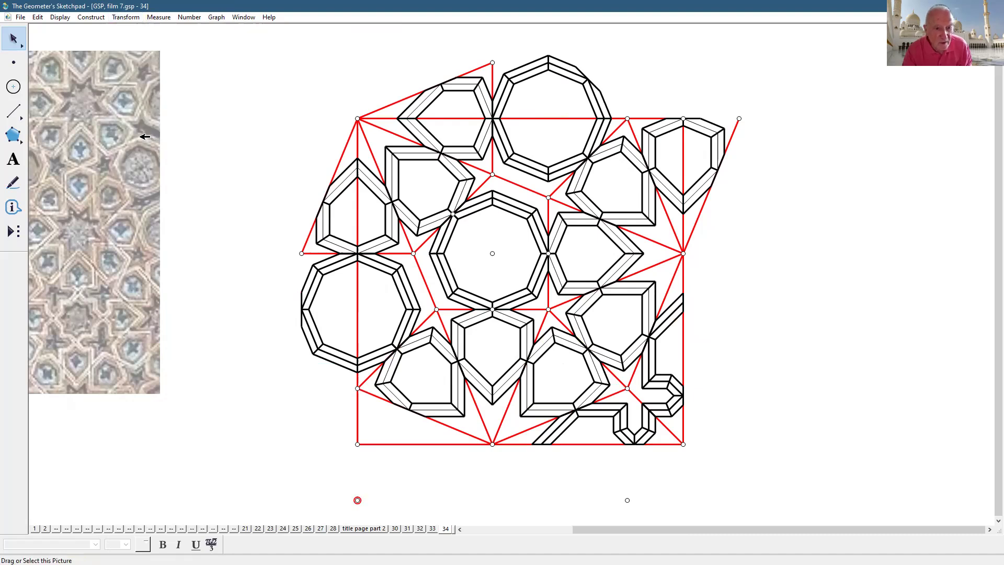
pyautogui.click(783, 381)
# - Place a final tile from the left-edge intersection to its mirrored point below the square
pyautogui.click(5, 234)
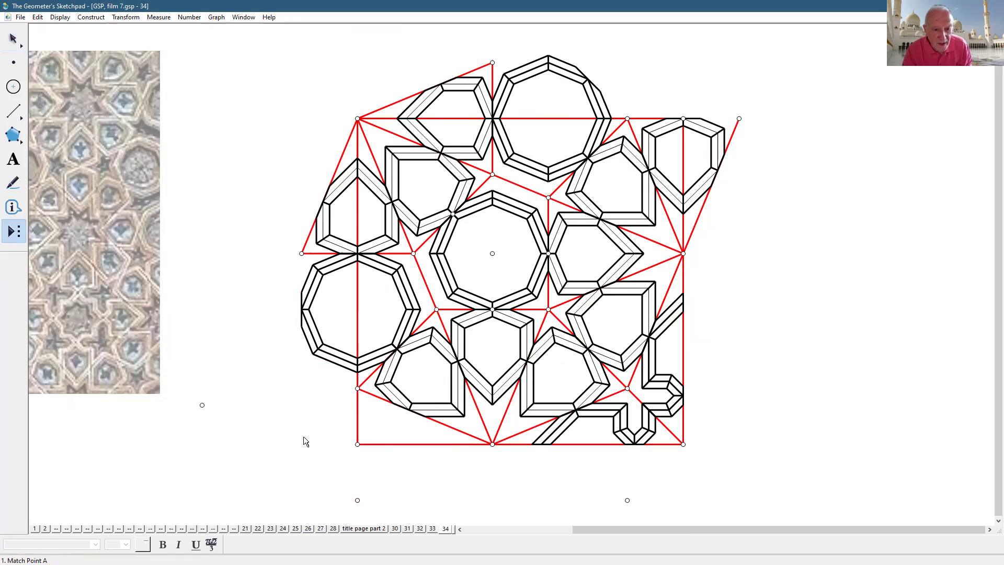
pyautogui.click(357, 388)
pyautogui.click(358, 499)
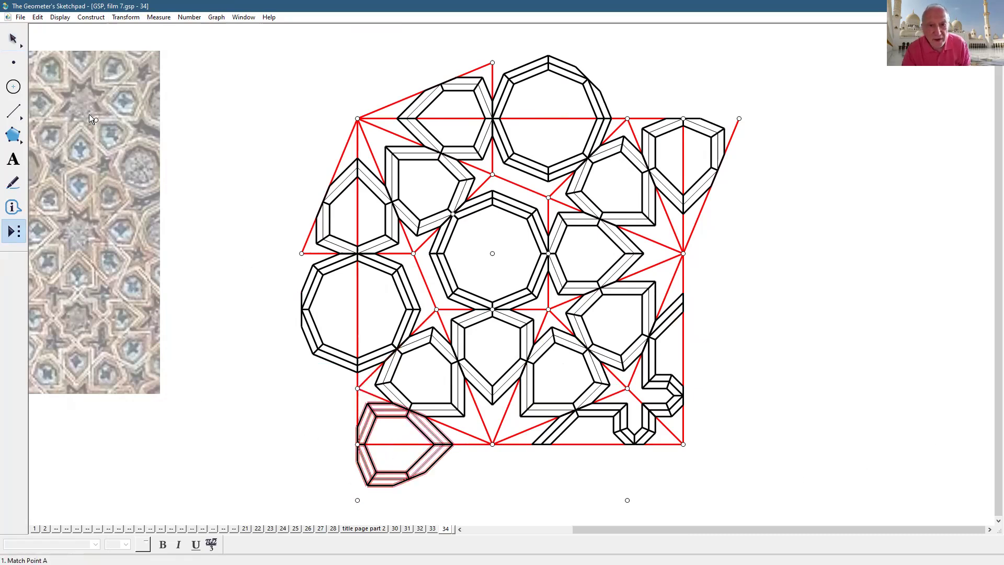
pyautogui.click(205, 99)
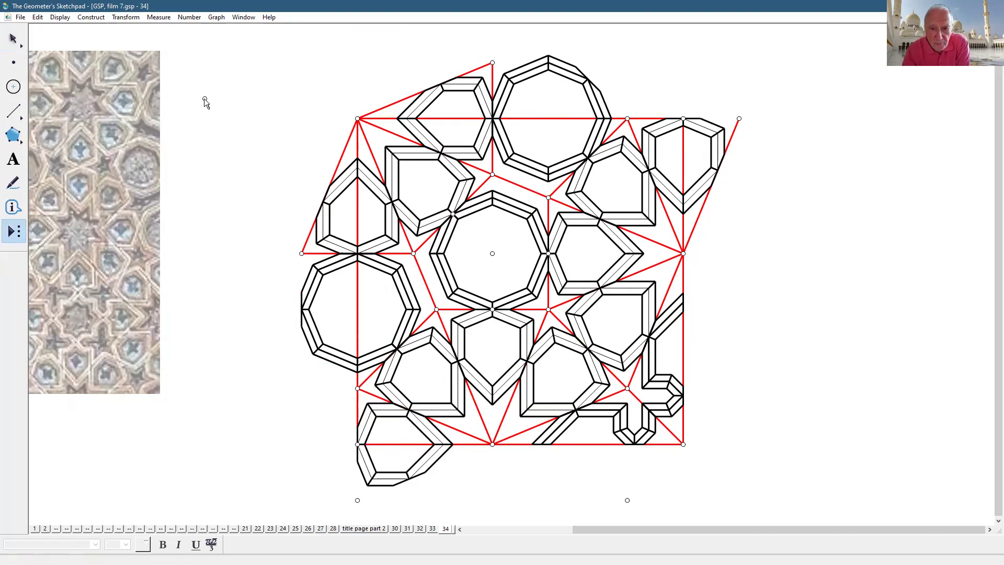
pyautogui.click(17, 37)
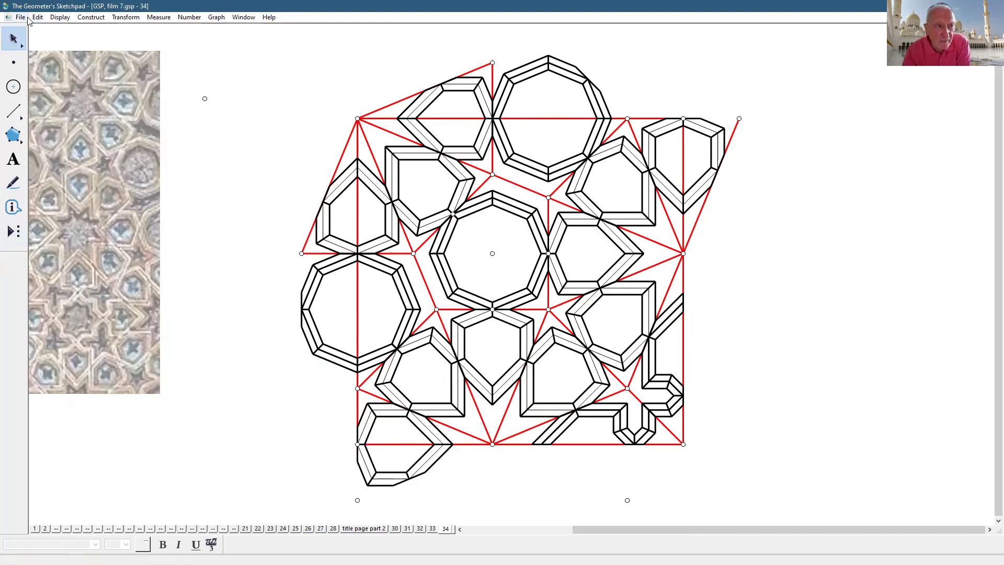
# - Add page 35 as a duplicate of page 34
pyautogui.click(19, 17)
pyautogui.click(87, 126)
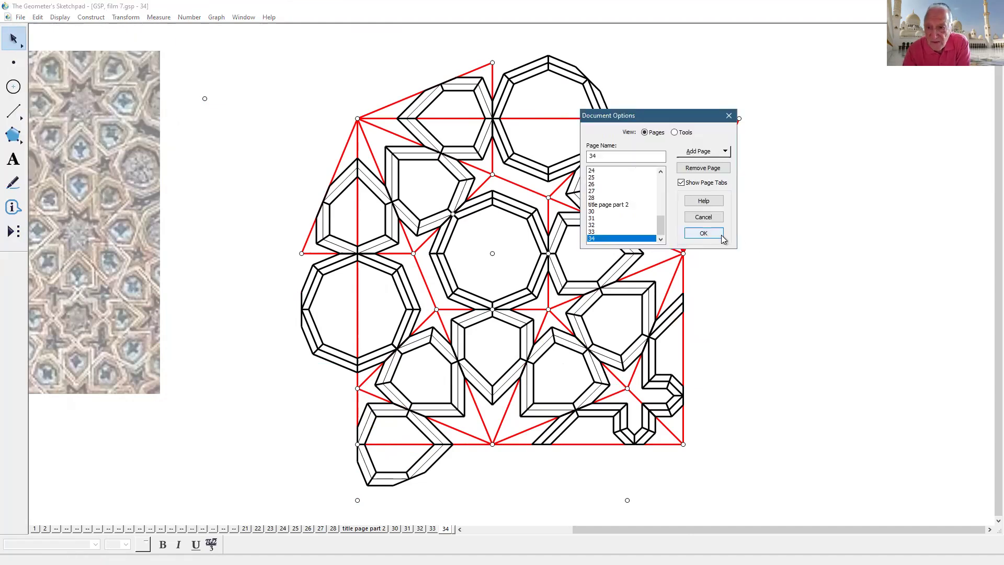
pyautogui.click(701, 154)
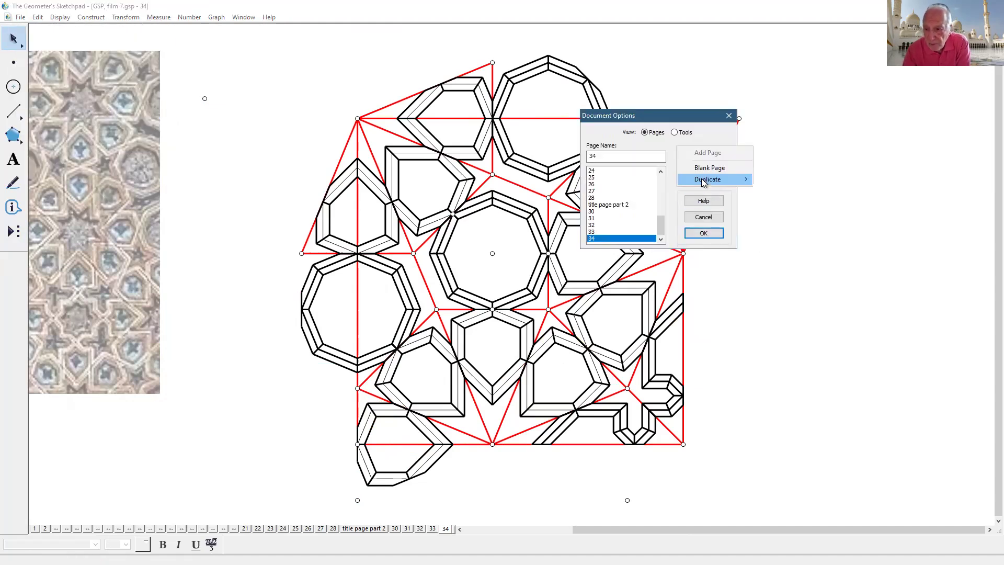
pyautogui.moveTo(704, 180)
pyautogui.click(795, 486)
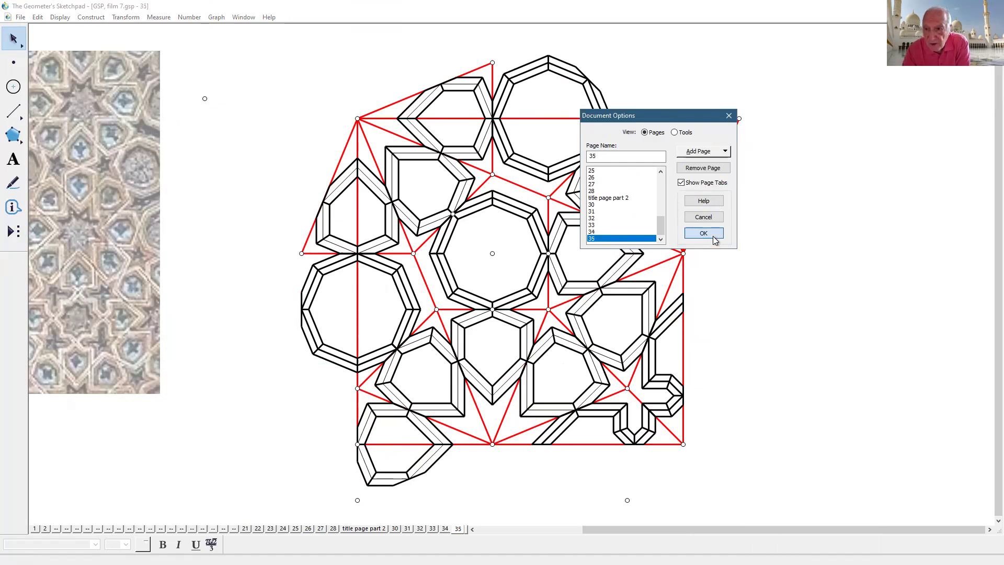
pyautogui.click(703, 233)
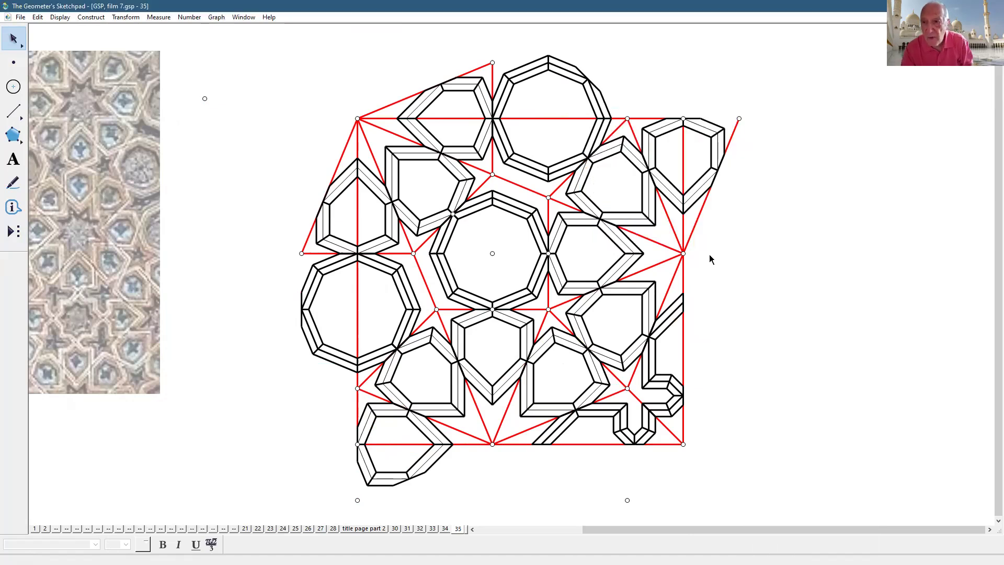
# - Hide the triangle beyond the upper-right corner and the tiles overhanging the left side
pyautogui.moveTo(752, 92); pyautogui.dragTo(692, 453)
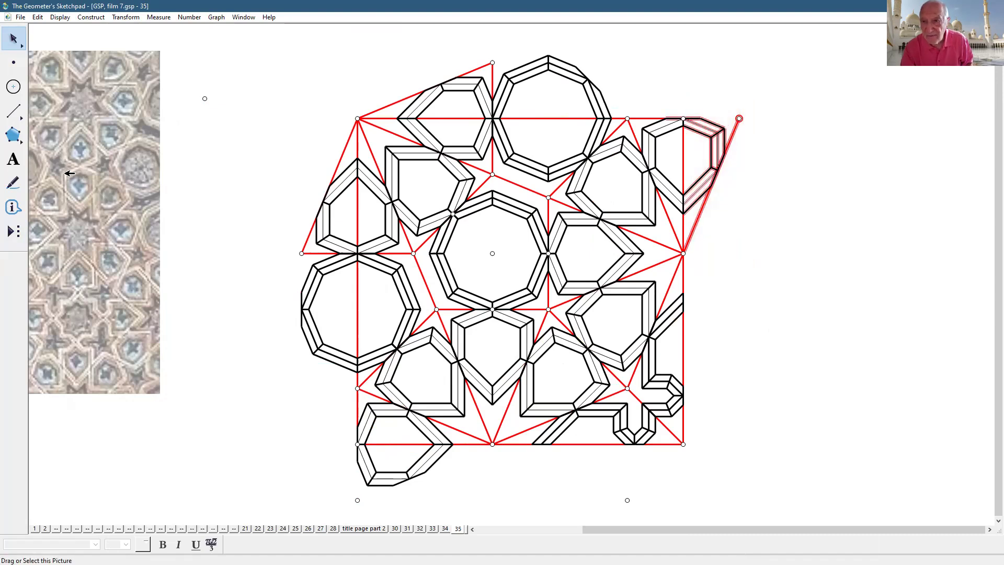
pyautogui.click(59, 17)
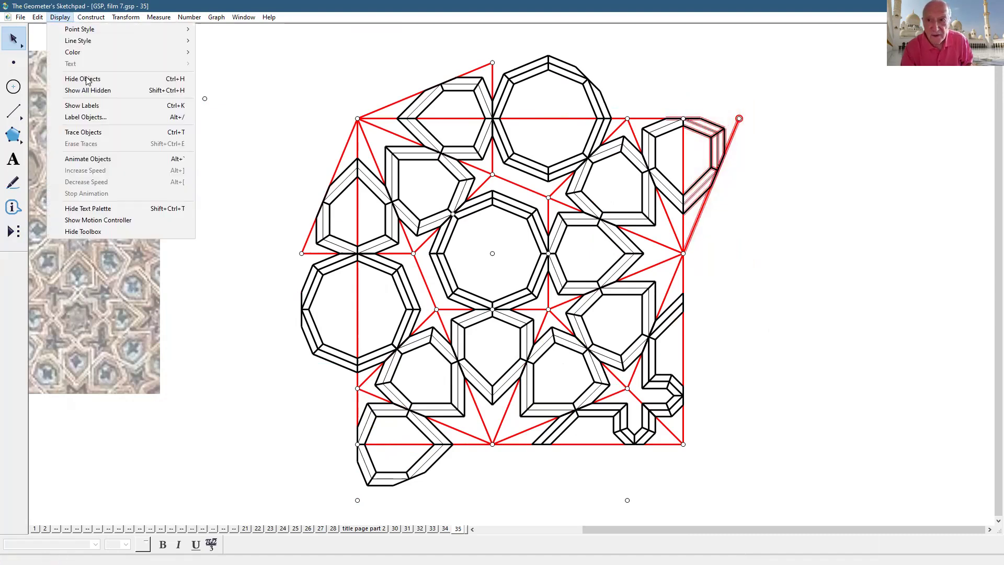
pyautogui.click(87, 79)
pyautogui.moveTo(196, 72); pyautogui.dragTo(354, 487)
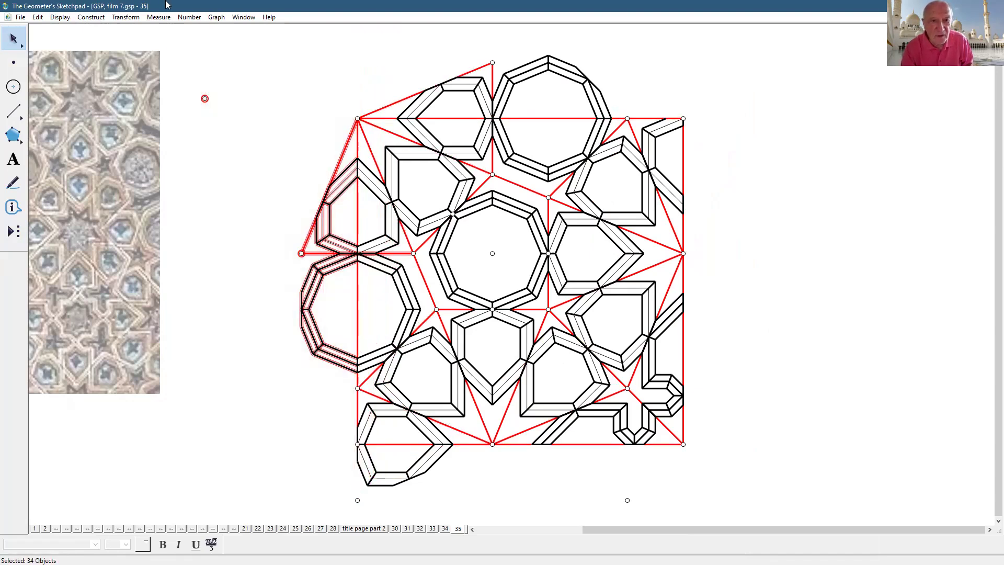
pyautogui.click(59, 18)
pyautogui.click(89, 78)
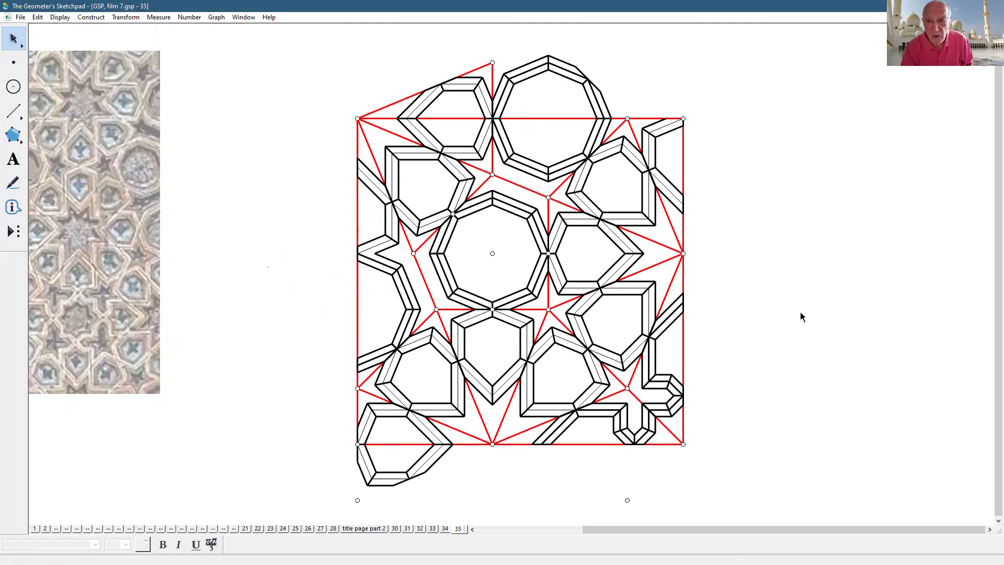
# - Hide the tiles overhanging the top and bottom edges, then select a red interior line
pyautogui.scroll(1, 803, 309)
pyautogui.moveTo(308, 79); pyautogui.dragTo(683, 157)
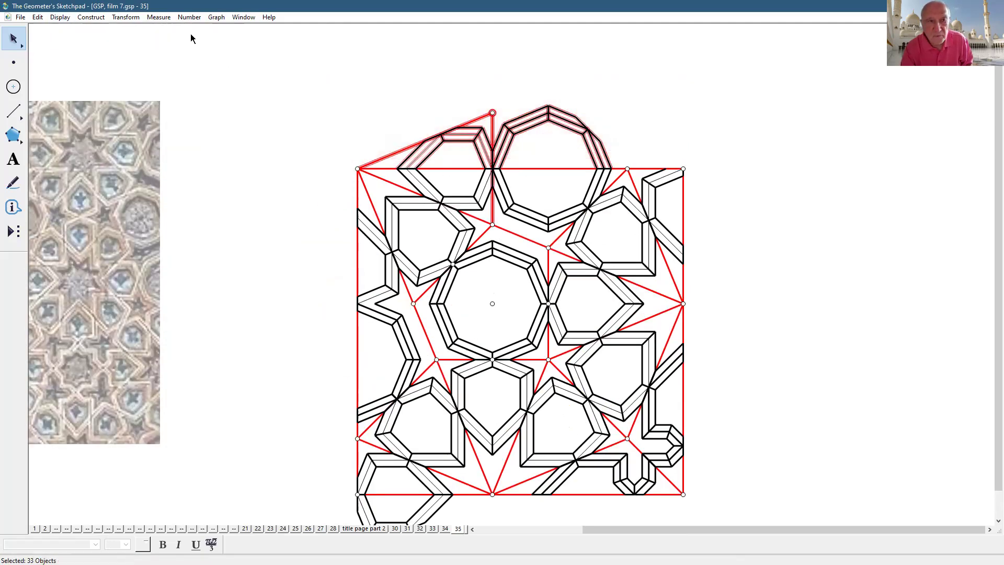
pyautogui.click(72, 19)
pyautogui.click(95, 78)
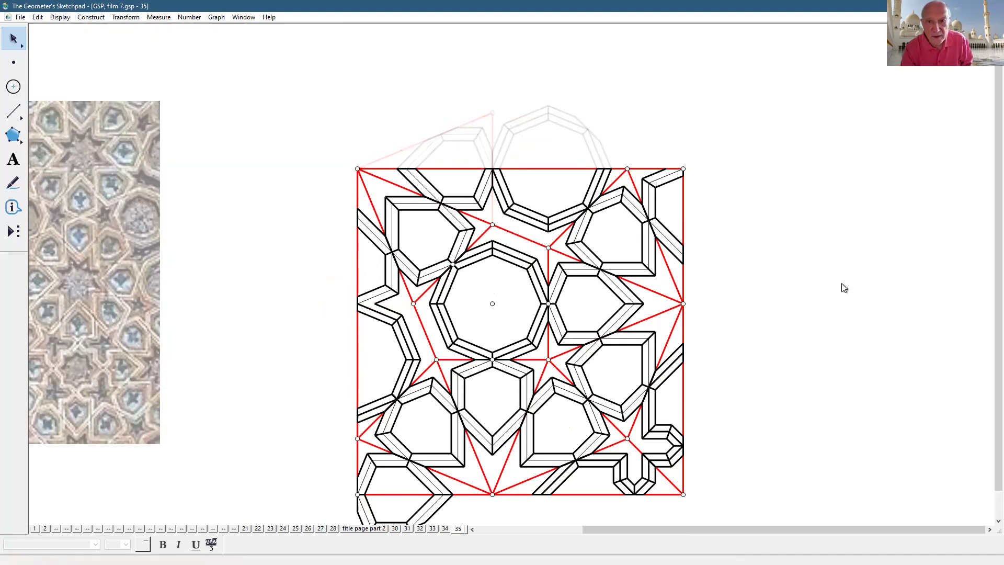
pyautogui.scroll(-2, 843, 287)
pyautogui.moveTo(708, 507); pyautogui.dragTo(338, 452)
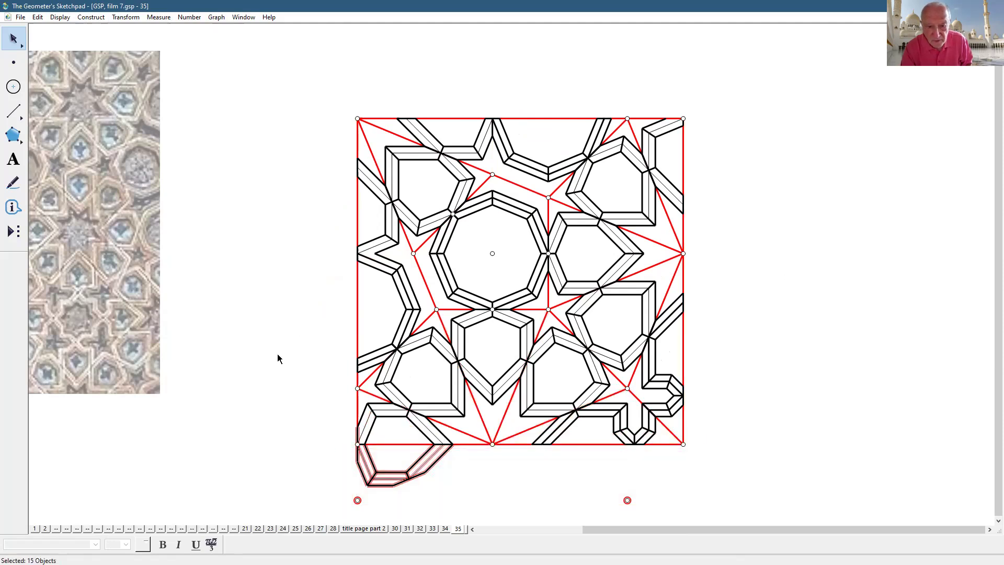
pyautogui.click(69, 17)
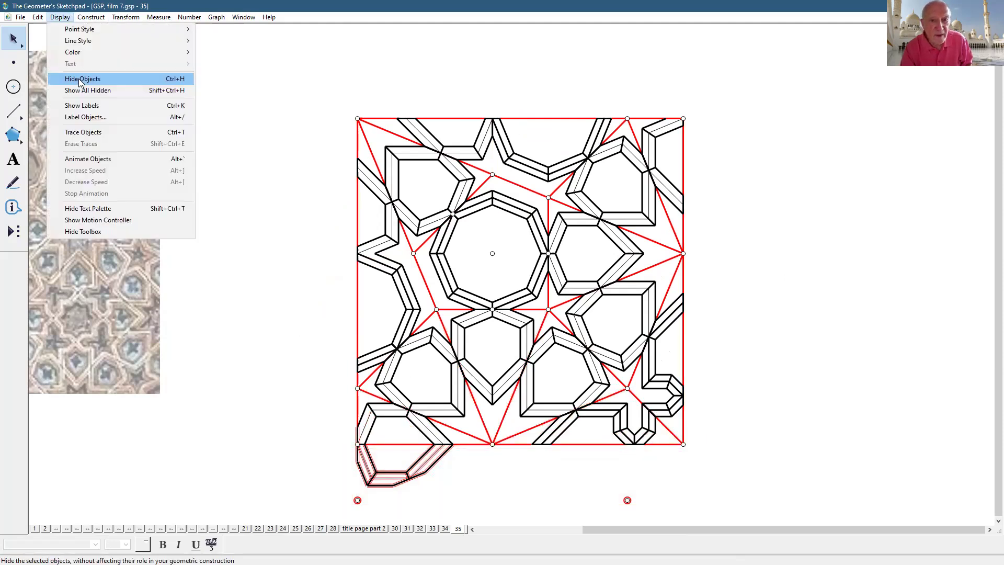
pyautogui.click(83, 79)
pyautogui.moveTo(671, 224); pyautogui.dragTo(666, 296)
# - Select the red interior triangle lines and points and hide them, leaving only strapwork inside
pyautogui.click(466, 175)
pyautogui.click(384, 212)
pyautogui.click(435, 297)
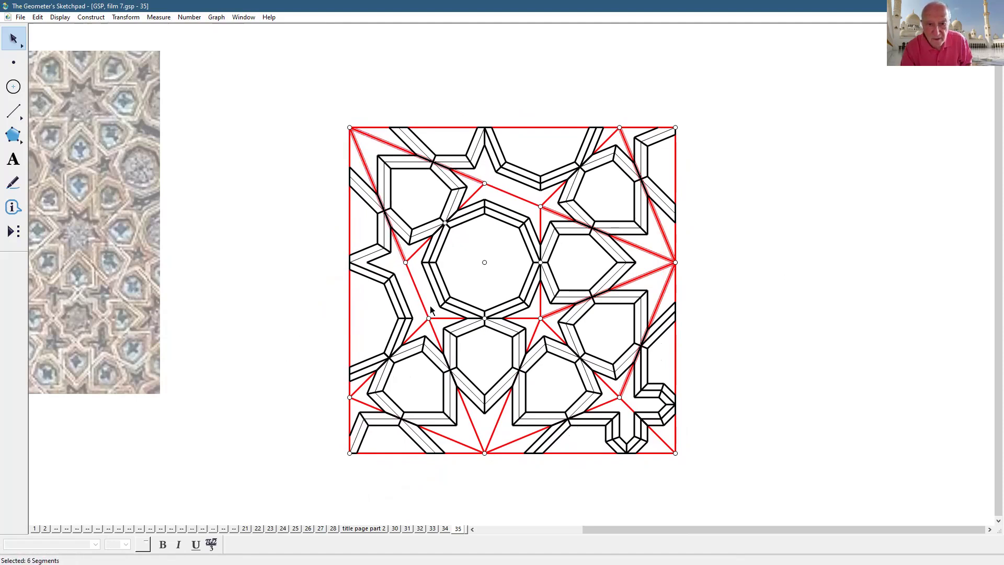
pyautogui.moveTo(427, 320); pyautogui.dragTo(424, 322)
pyautogui.moveTo(504, 428); pyautogui.dragTo(459, 455)
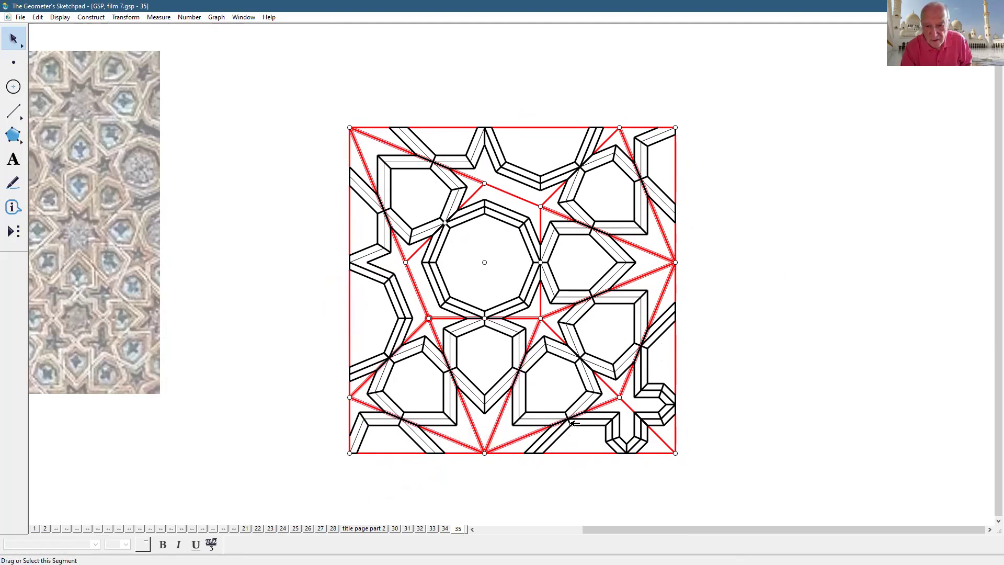
pyautogui.click(59, 17)
pyautogui.click(95, 81)
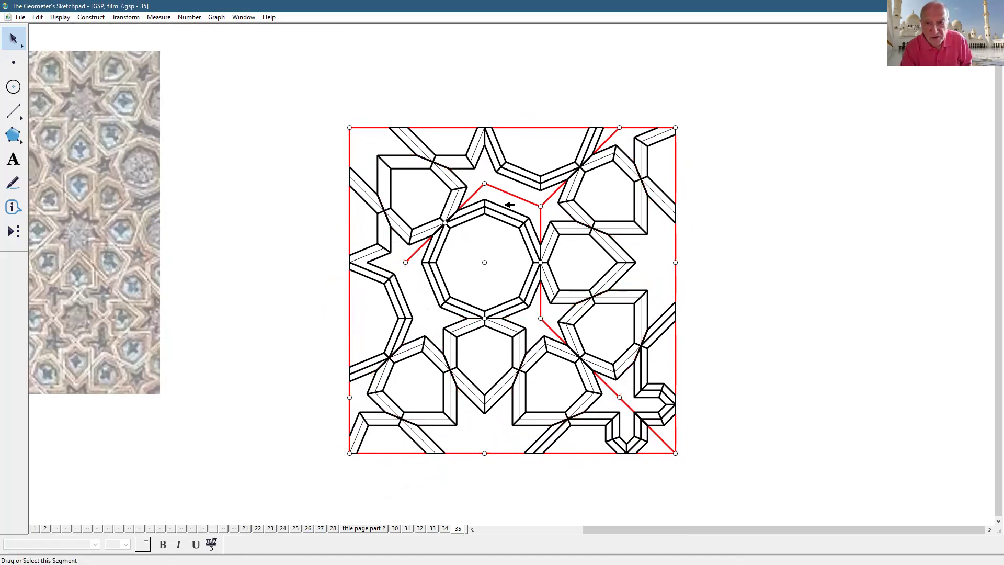
pyautogui.moveTo(529, 193); pyautogui.dragTo(543, 212)
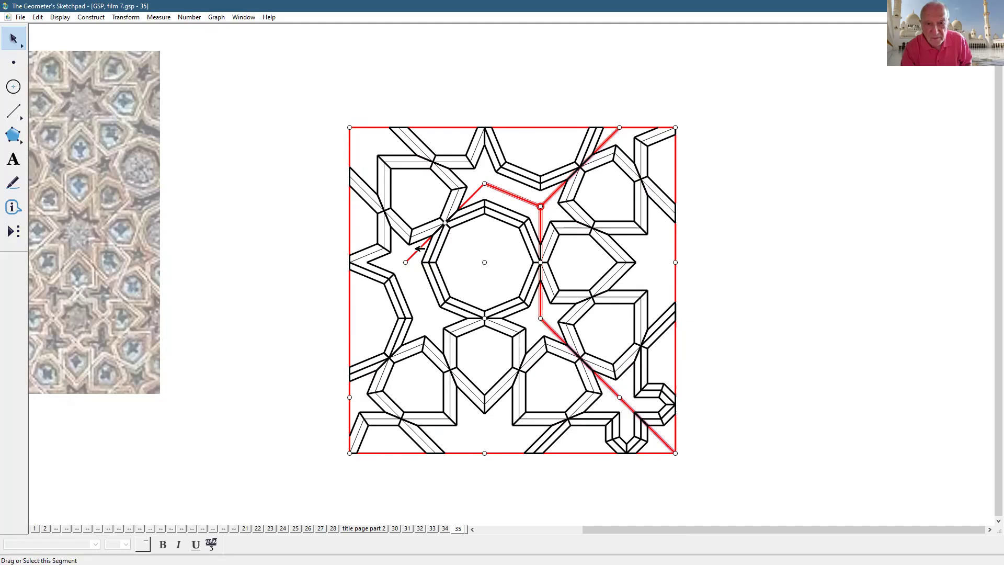
pyautogui.click(54, 17)
pyautogui.click(93, 77)
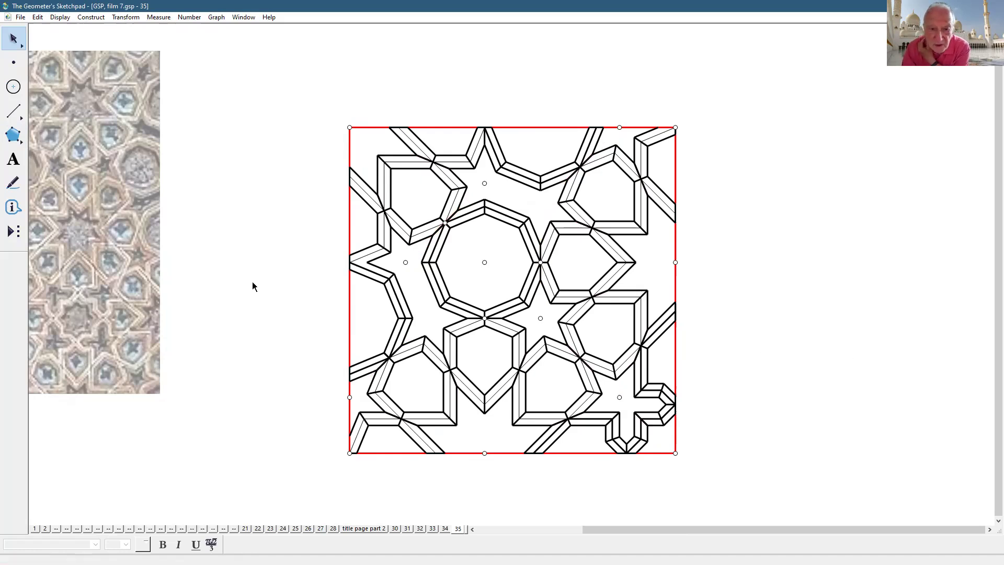
# - Draw two short segments reaching the square's left and top edges
pyautogui.click(13, 111)
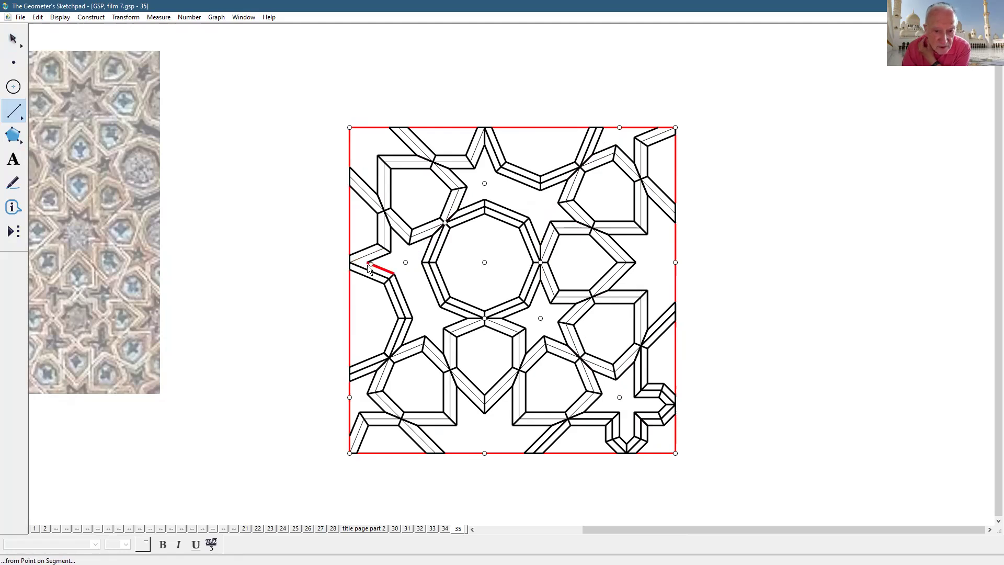
pyautogui.moveTo(369, 263); pyautogui.dragTo(349, 261)
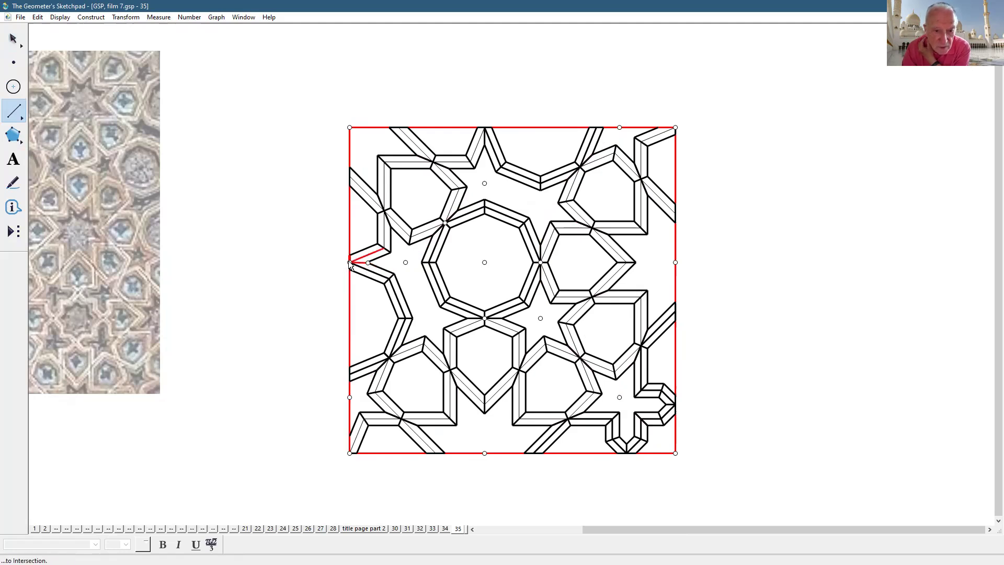
pyautogui.moveTo(634, 137); pyautogui.dragTo(675, 127)
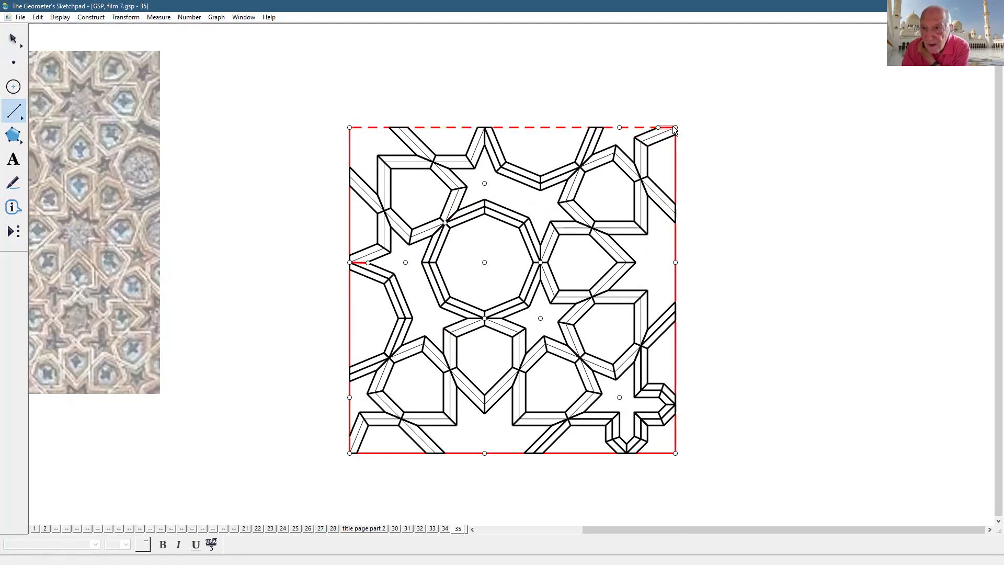
pyautogui.click(674, 135)
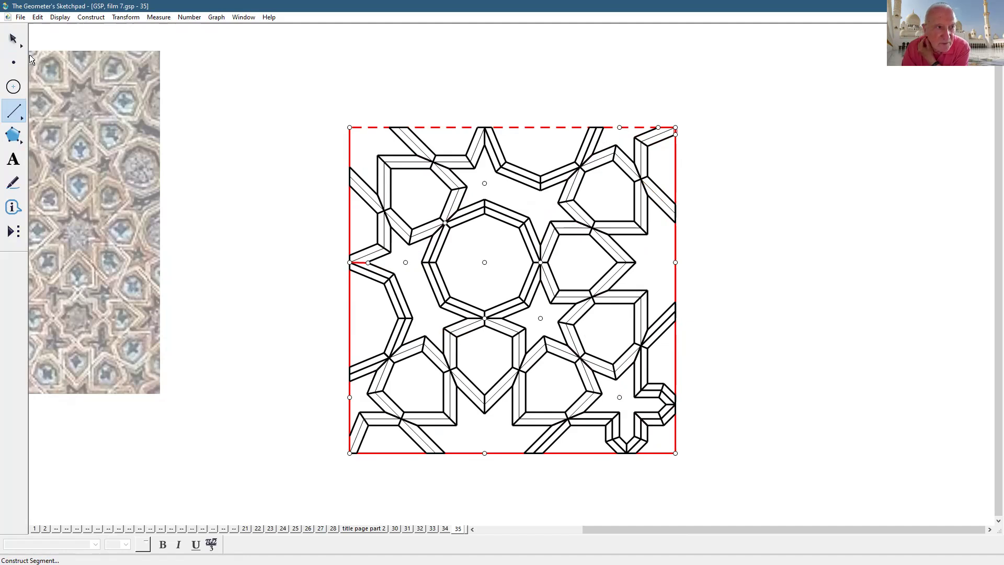
pyautogui.press('Escape')
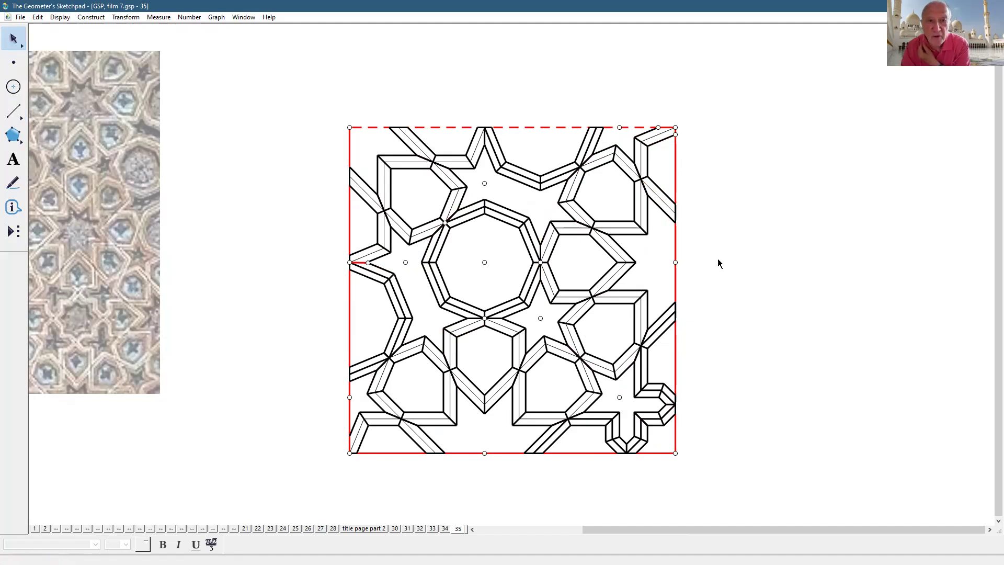
# - Add page 36 as a duplicate of page 35
pyautogui.click(21, 18)
pyautogui.click(108, 122)
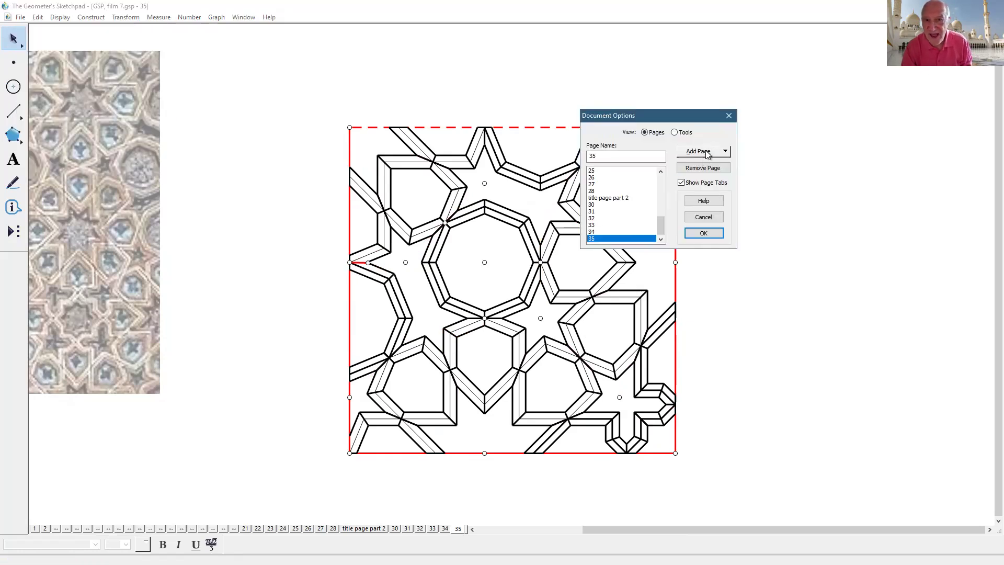
pyautogui.click(707, 153)
pyautogui.moveTo(712, 183)
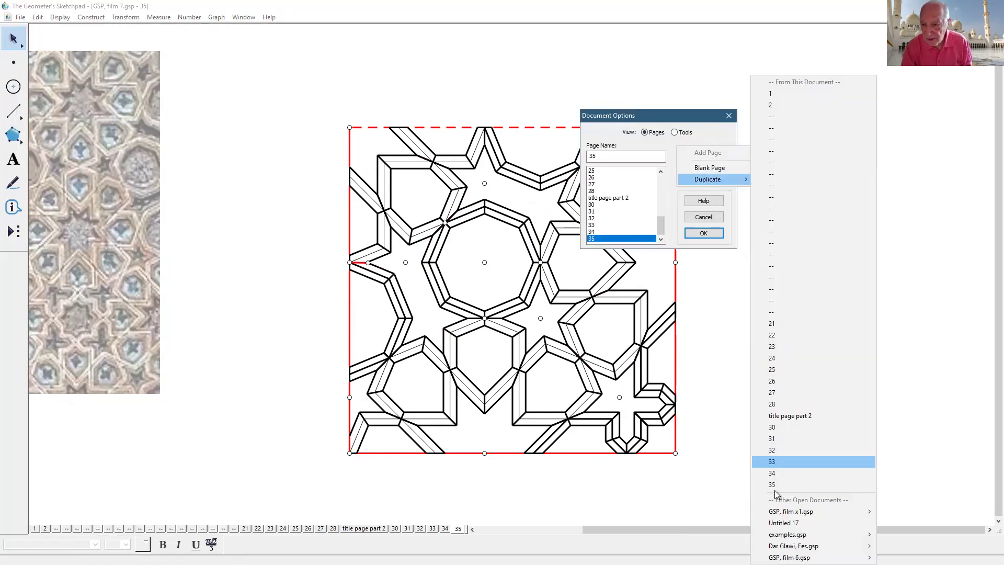
pyautogui.click(774, 485)
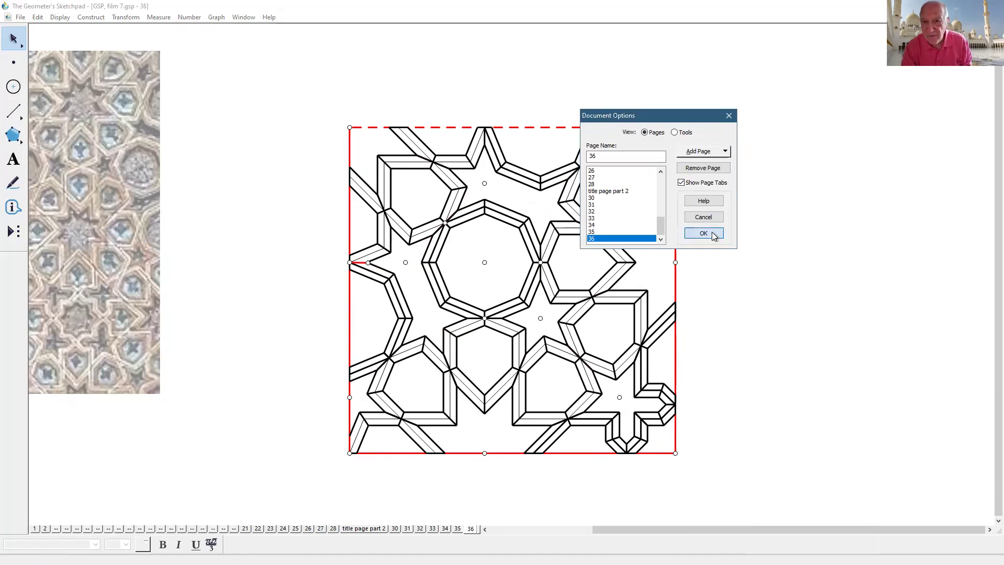
pyautogui.click(703, 233)
# - Delete the reference tile photo and move the pattern square down and left
pyautogui.click(85, 168)
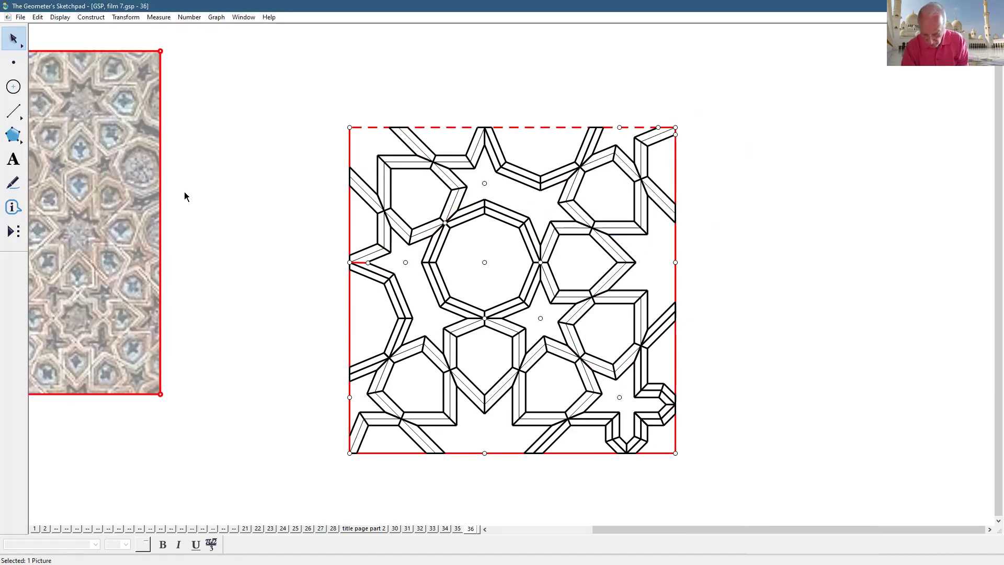
pyautogui.press('Delete')
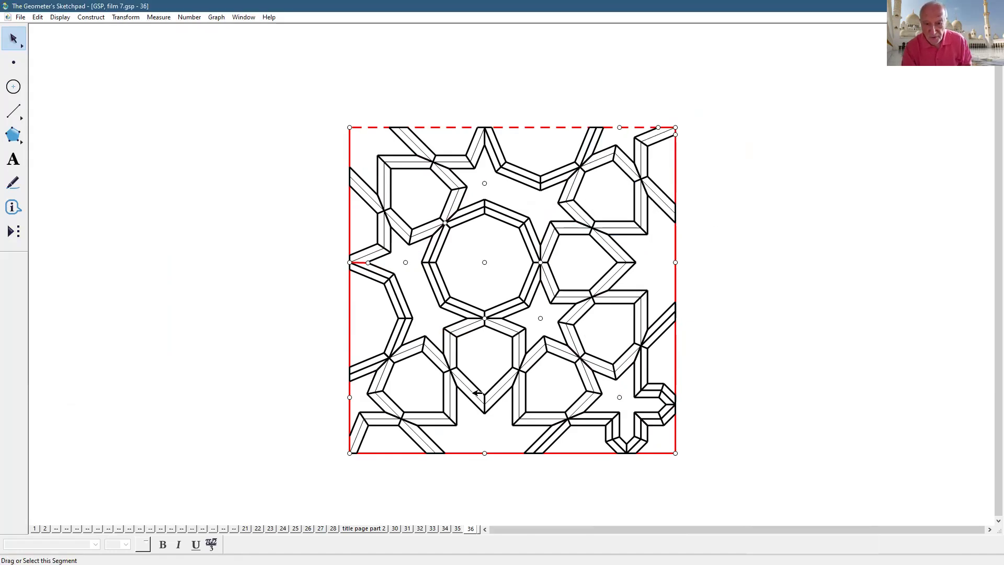
pyautogui.moveTo(511, 451); pyautogui.dragTo(279, 494)
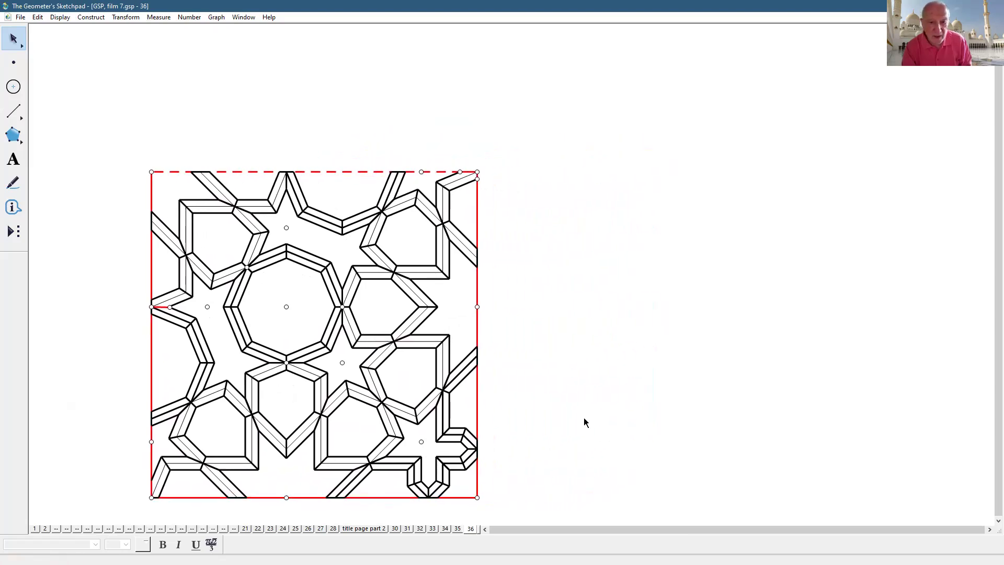
# - Dilate the pattern toward its bottom-left corner to about 58% of its size
pyautogui.click(152, 498)
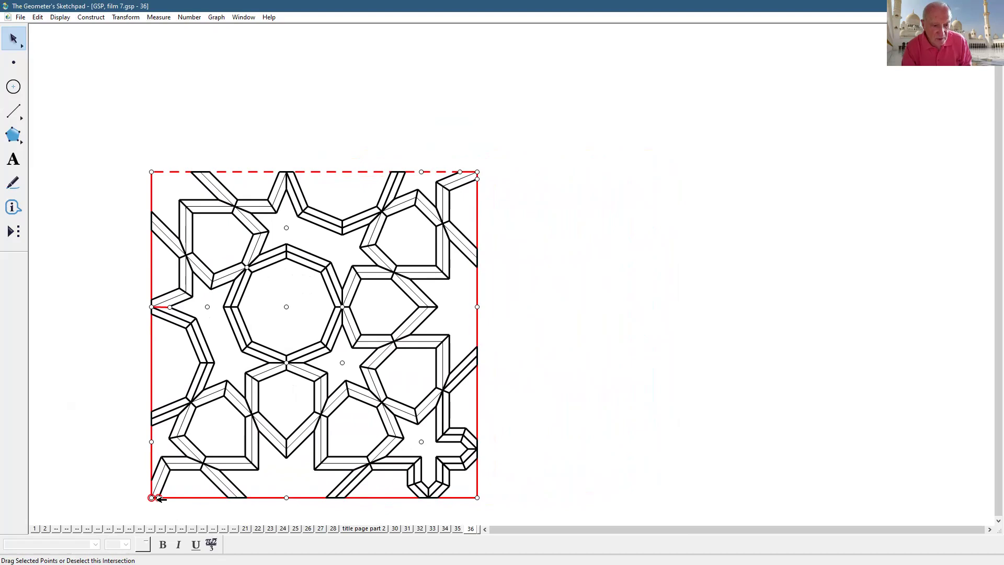
pyautogui.click(19, 31)
pyautogui.click(152, 498)
pyautogui.click(152, 497)
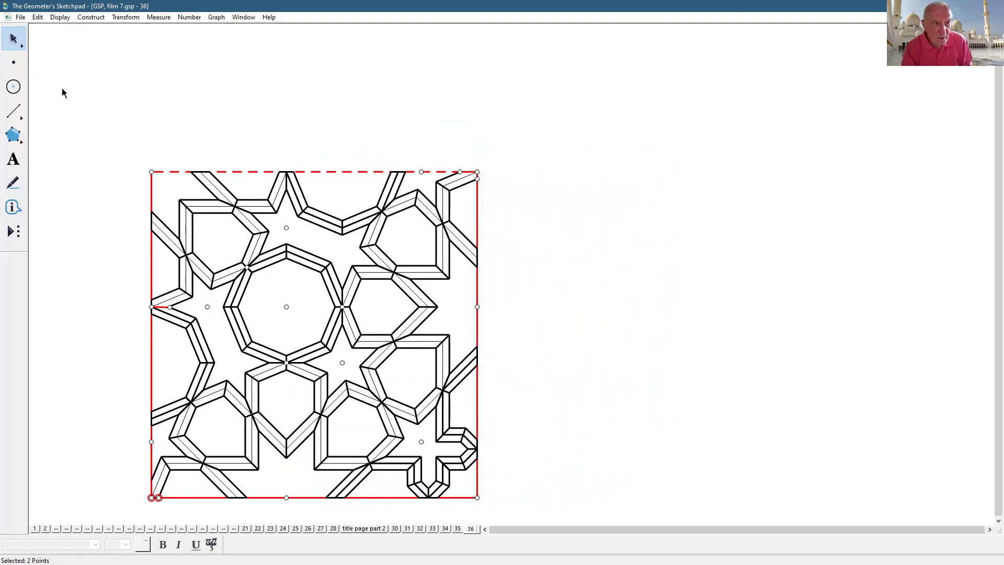
pyautogui.click(14, 41)
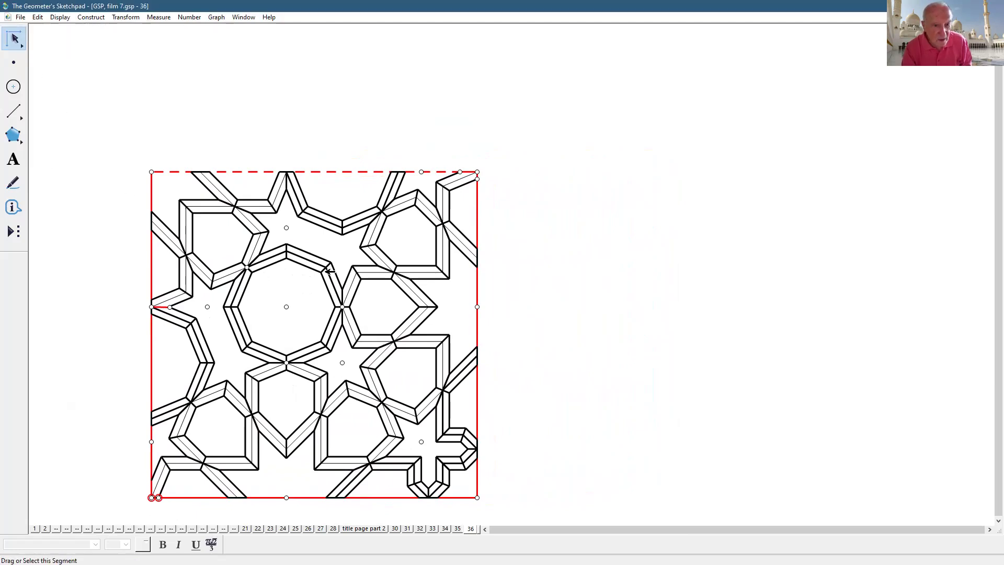
pyautogui.moveTo(319, 268); pyautogui.dragTo(235, 368)
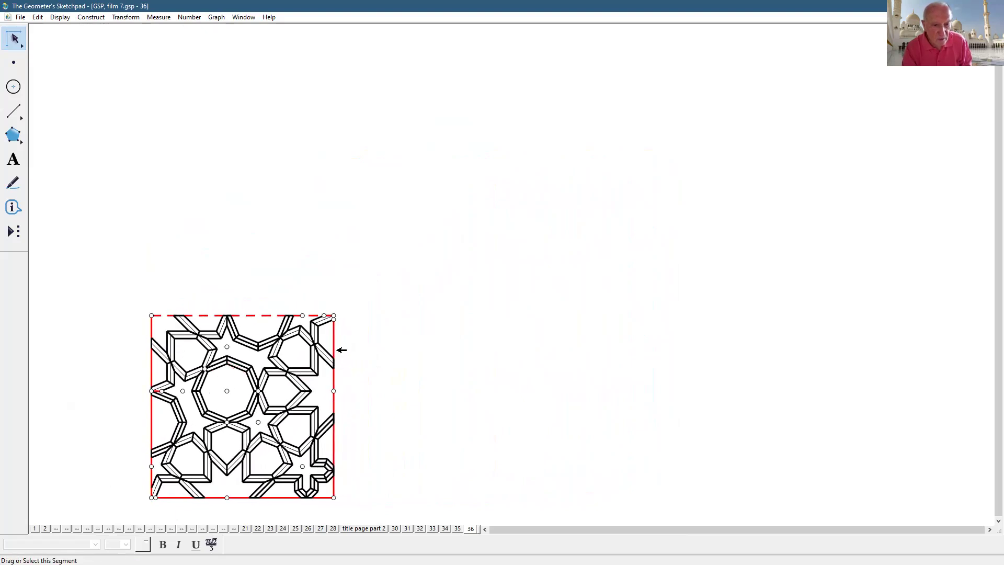
# - Select the entire shrunken pattern tile
pyautogui.click(268, 315)
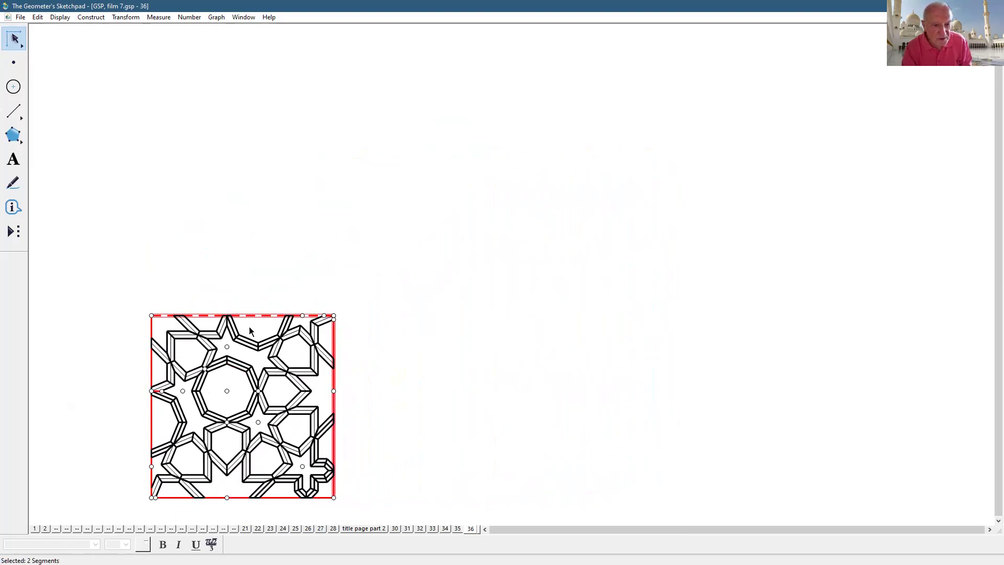
pyautogui.click(335, 351)
pyautogui.click(337, 351)
pyautogui.click(167, 315)
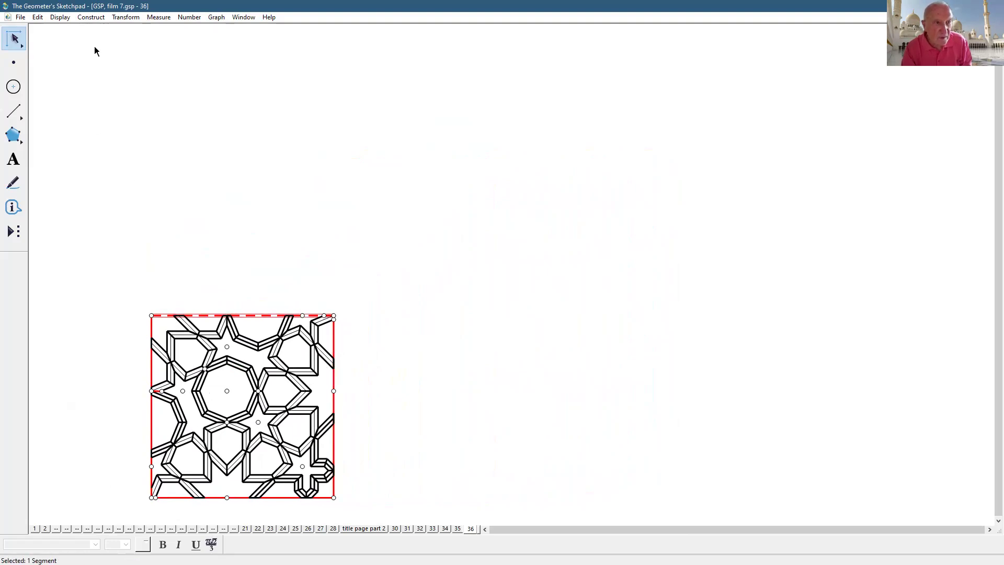
pyautogui.moveTo(106, 279); pyautogui.dragTo(342, 500)
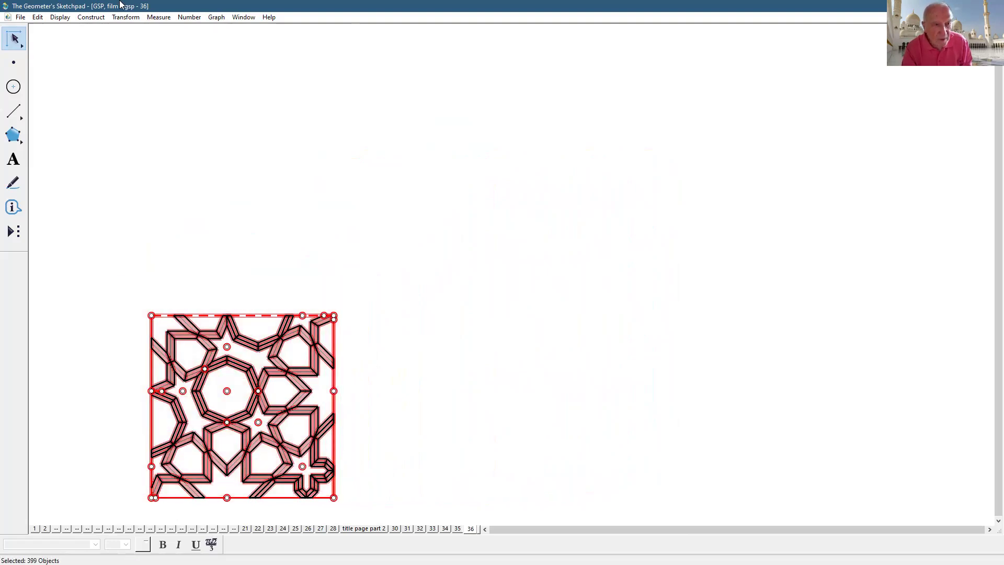
# - Reflect the tile across its right edge, then reflect both tiles upward across the dashed top edge
pyautogui.click(125, 17)
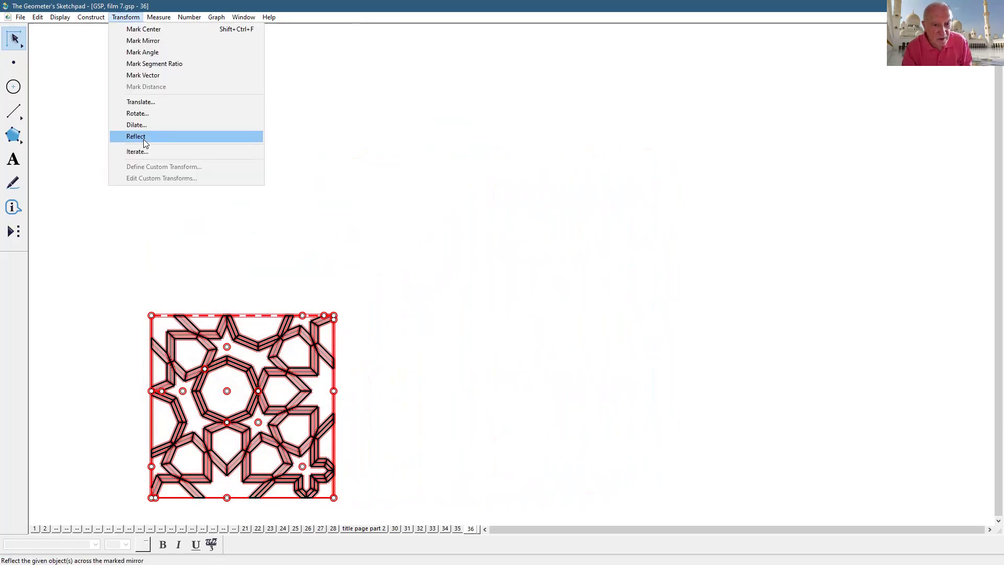
pyautogui.click(144, 139)
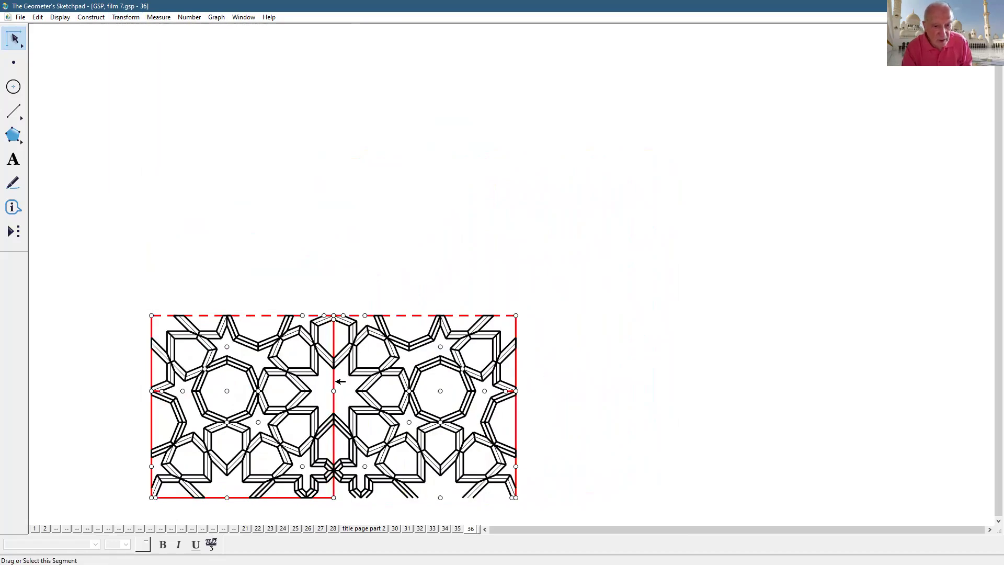
pyautogui.doubleClick(413, 313)
pyautogui.moveTo(555, 501); pyautogui.dragTo(67, 315)
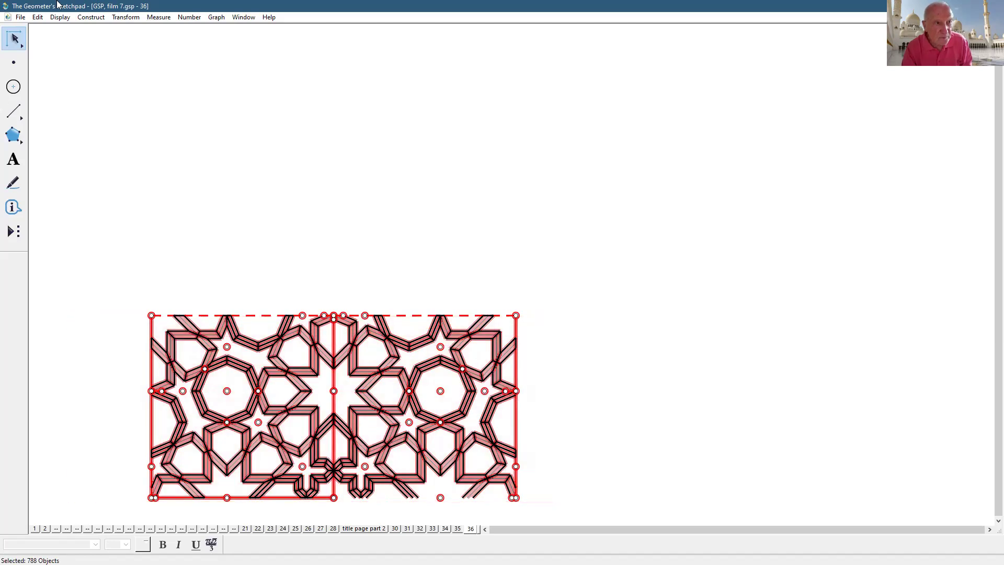
pyautogui.click(116, 17)
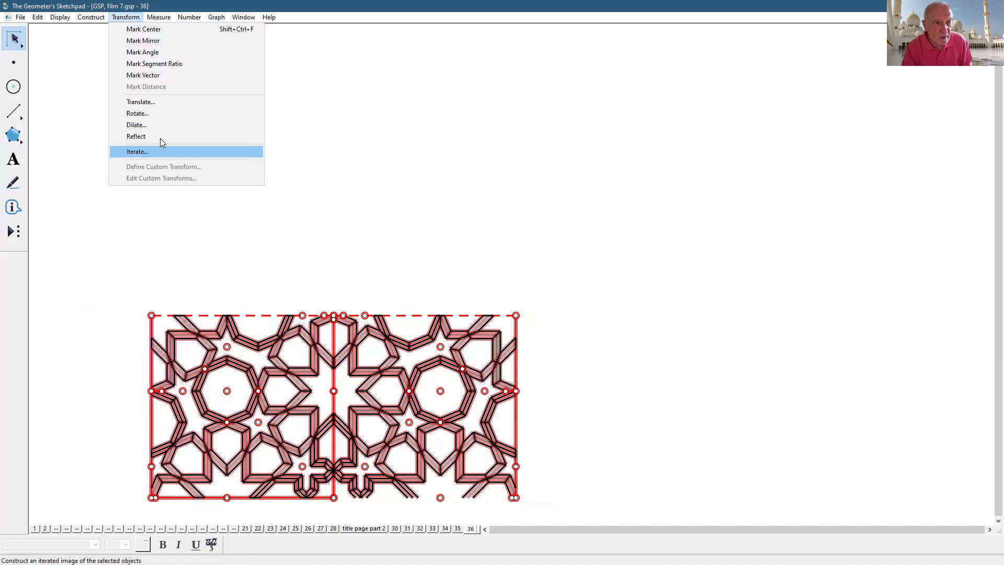
pyautogui.click(160, 137)
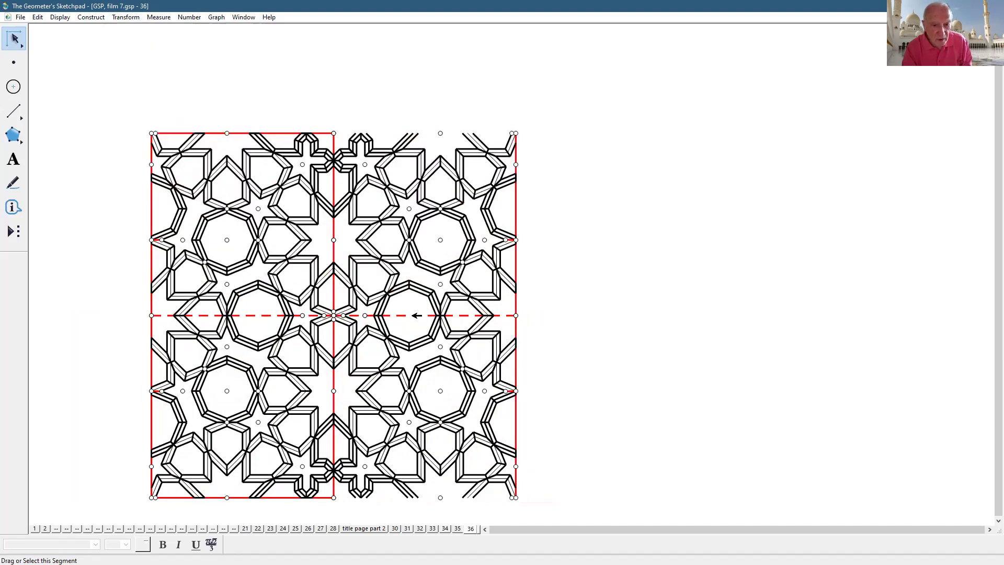
# - Select the nine red boundary segments around and between the tiles to hide them
pyautogui.click(335, 249)
pyautogui.click(264, 315)
pyautogui.click(334, 379)
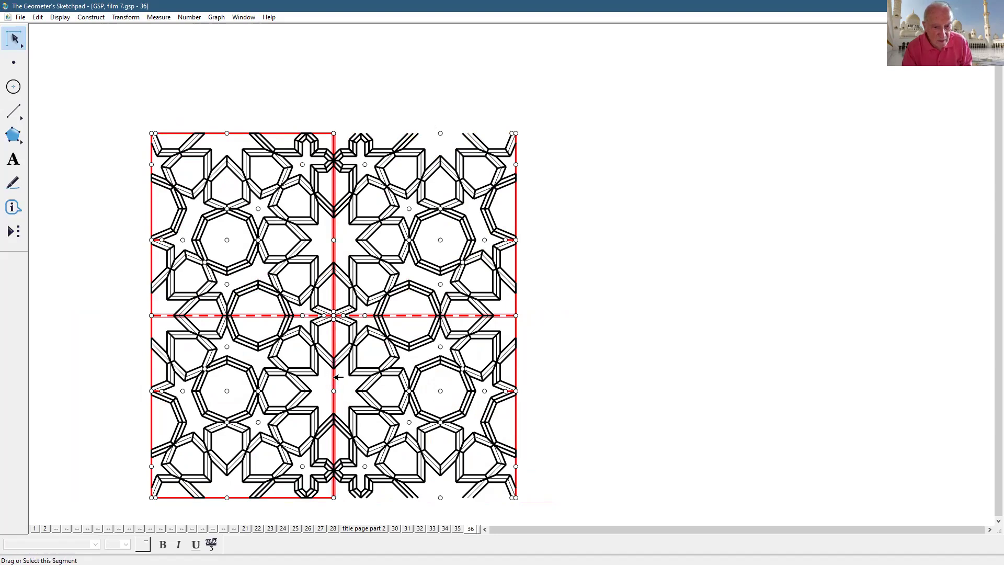
pyautogui.click(278, 497)
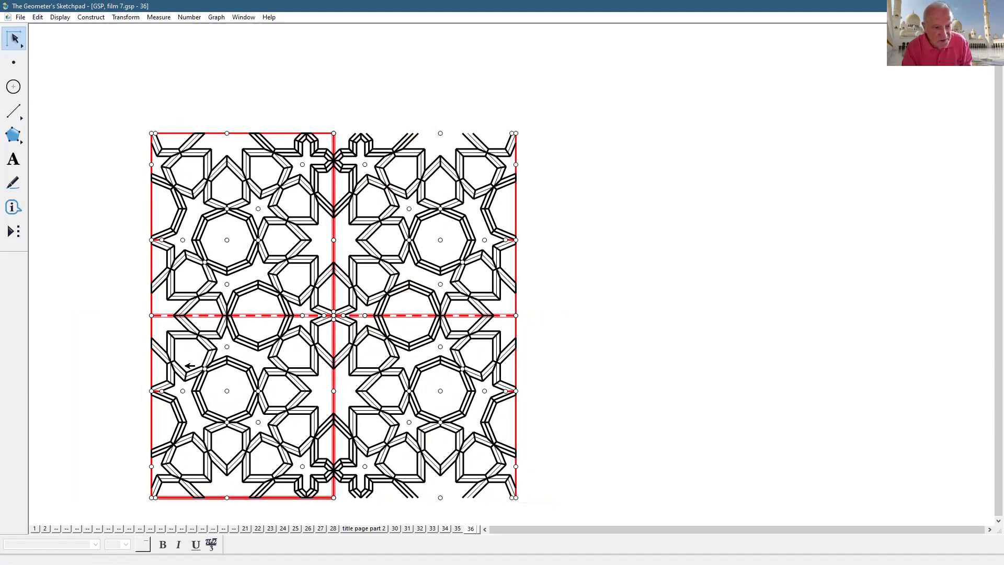
pyautogui.click(151, 330)
pyautogui.click(151, 264)
pyautogui.click(235, 134)
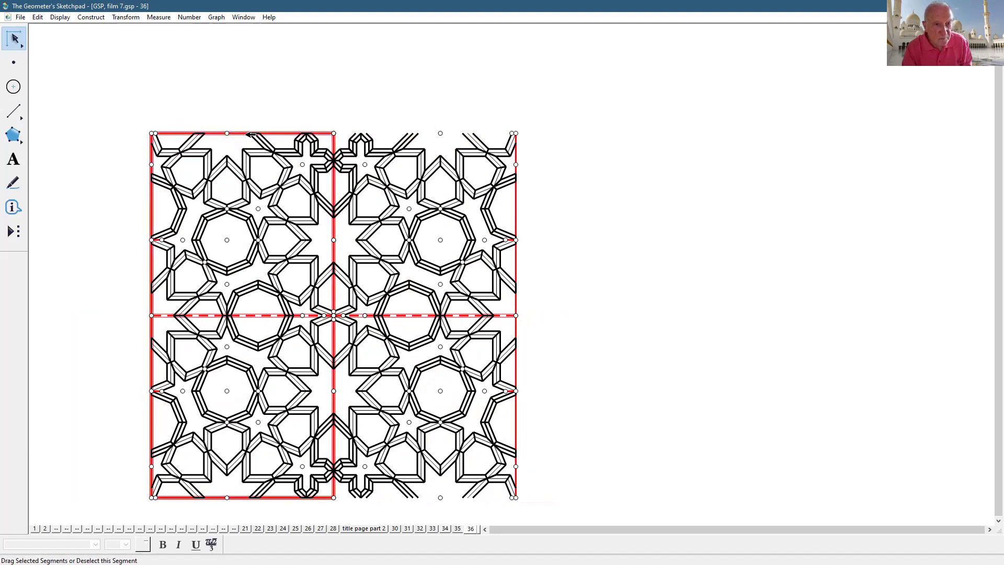
pyautogui.click(516, 202)
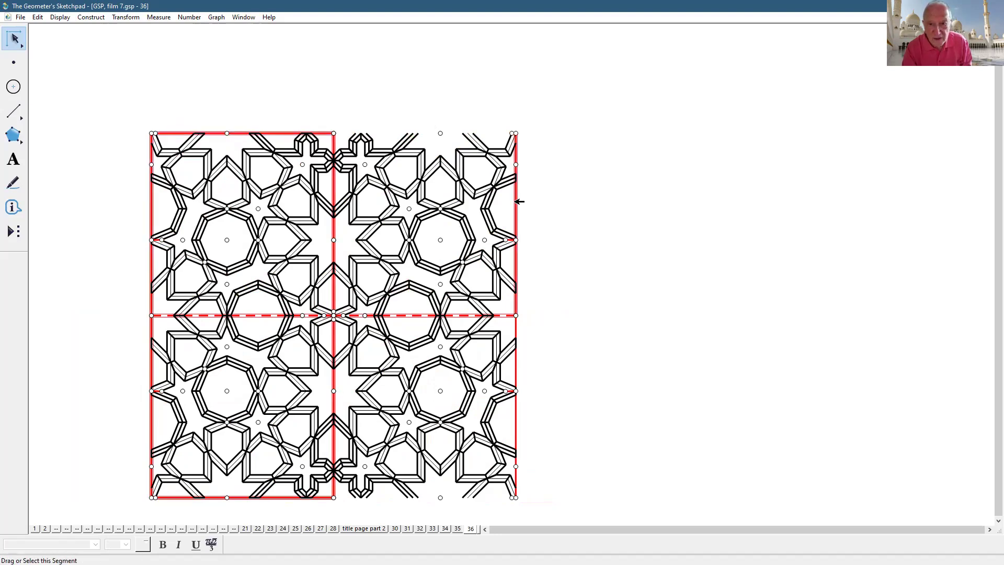
pyautogui.click(516, 330)
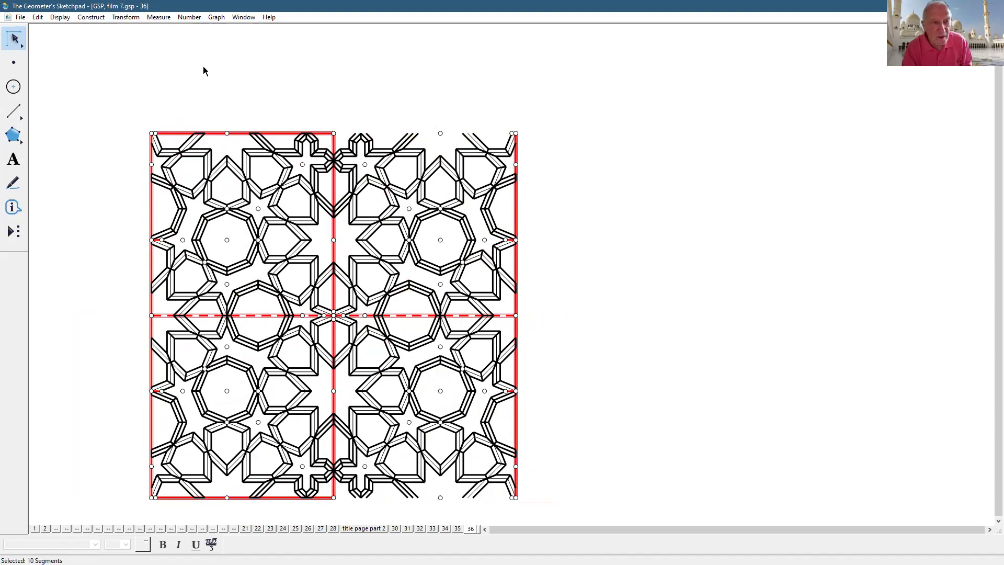
pyautogui.click(56, 19)
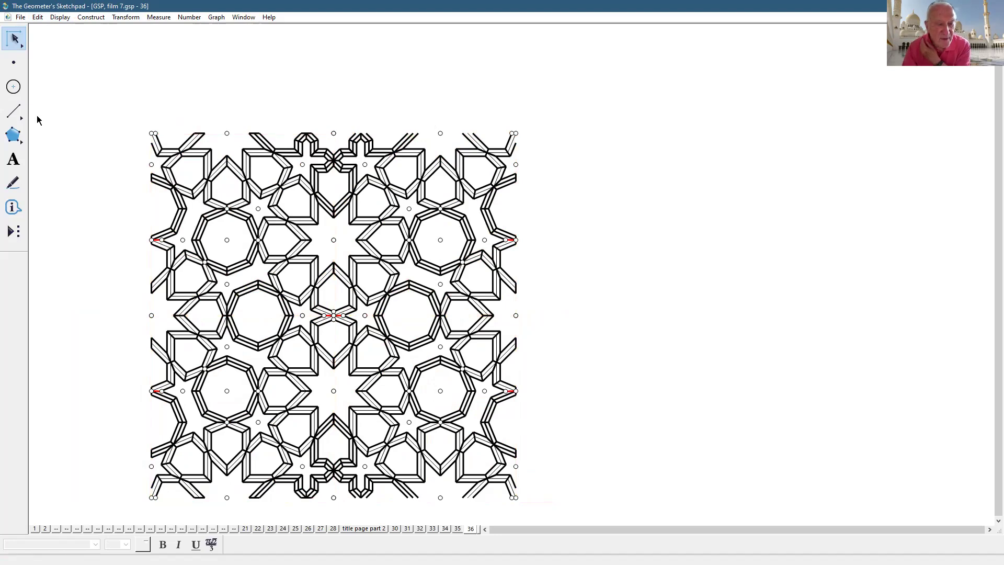
# - Clear the selection and hide every point in the sketch
pyautogui.click(16, 111)
pyautogui.moveTo(152, 134)
pyautogui.mouseDown()
pyautogui.moveTo(152, 497)
pyautogui.moveTo(505, 517)
pyautogui.moveTo(519, 499)
pyautogui.moveTo(526, 436)
pyautogui.moveTo(544, 147)
pyautogui.moveTo(522, 132)
pyautogui.moveTo(151, 133)
pyautogui.mouseUp()
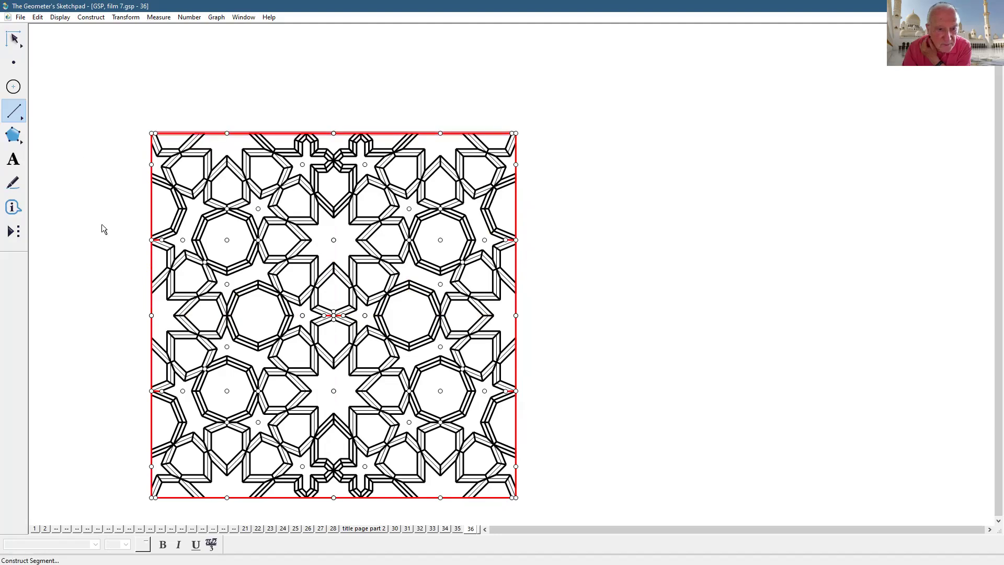
pyautogui.click(37, 38)
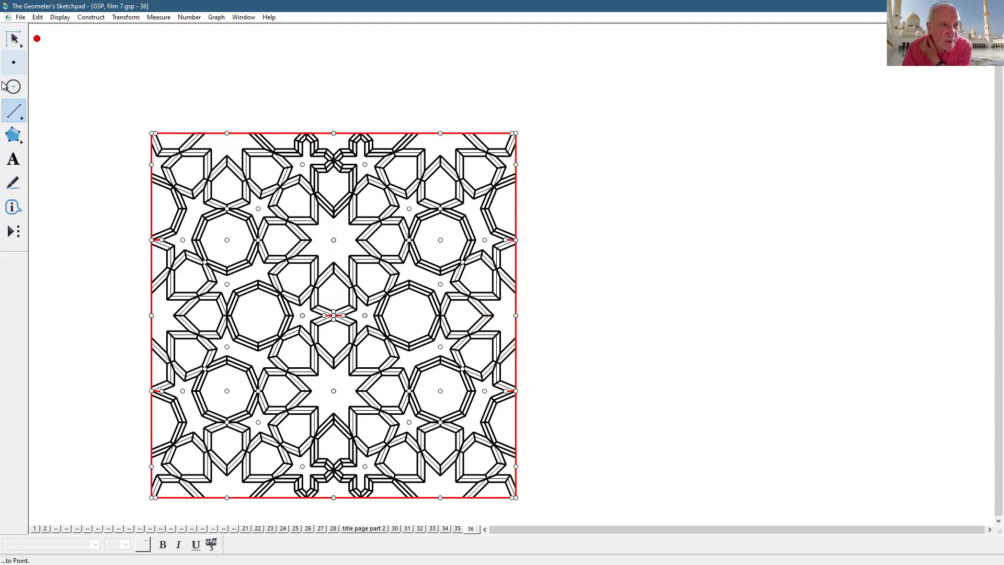
pyautogui.click(15, 63)
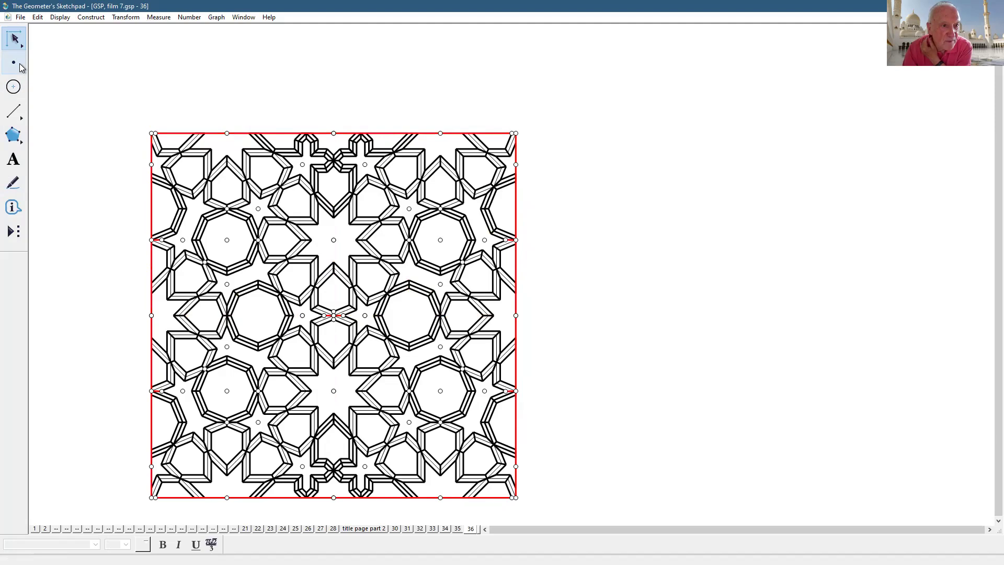
pyautogui.click(37, 18)
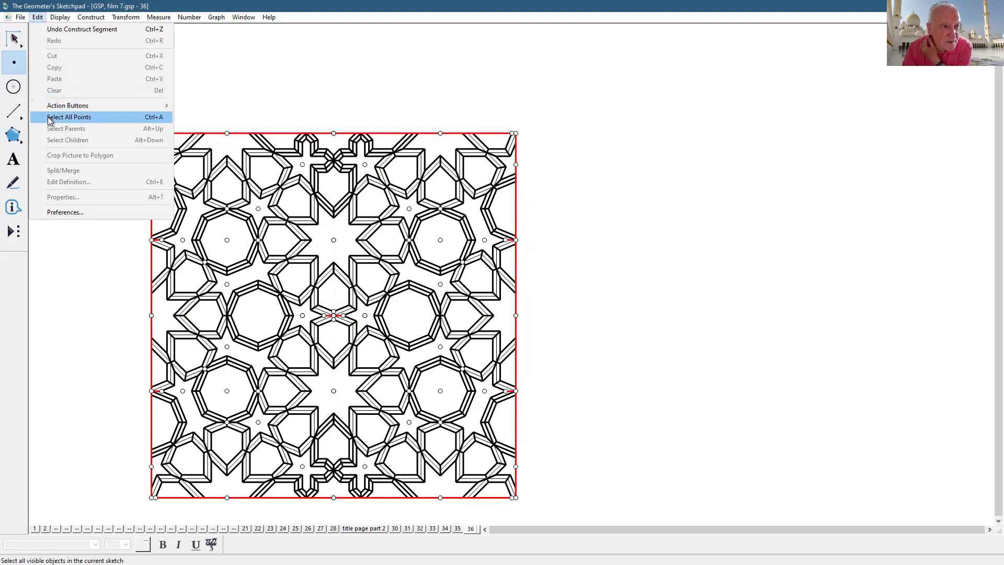
pyautogui.click(48, 118)
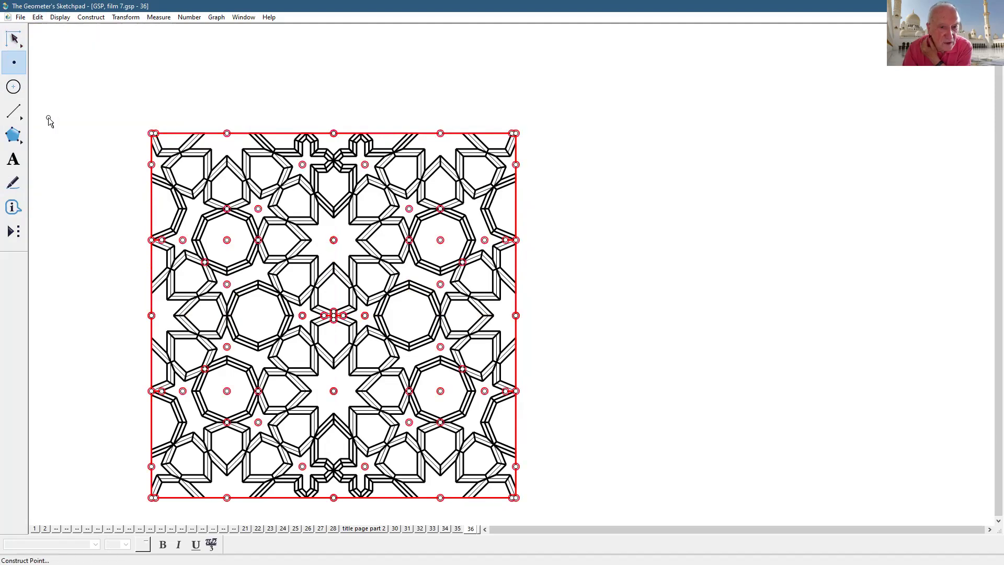
pyautogui.click(71, 20)
pyautogui.click(89, 80)
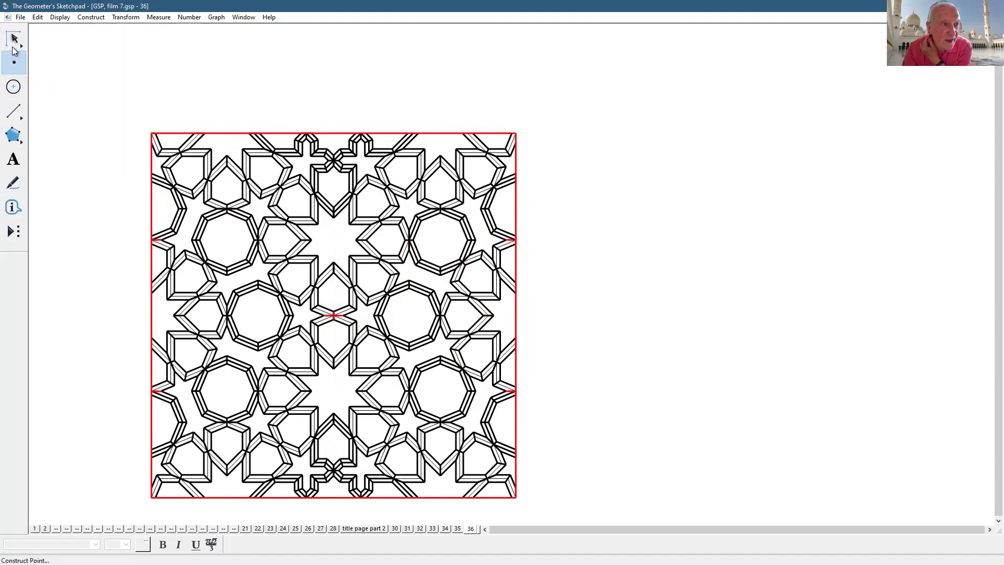
# - Make every pattern segment thin and black, then deselect
pyautogui.click(14, 111)
pyautogui.click(38, 18)
pyautogui.click(65, 112)
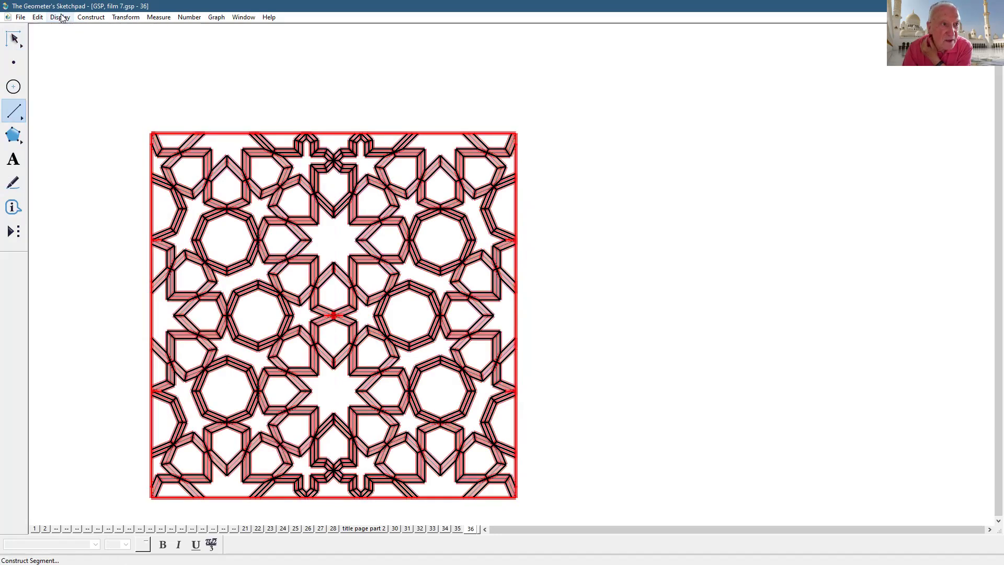
pyautogui.click(60, 17)
pyautogui.click(233, 49)
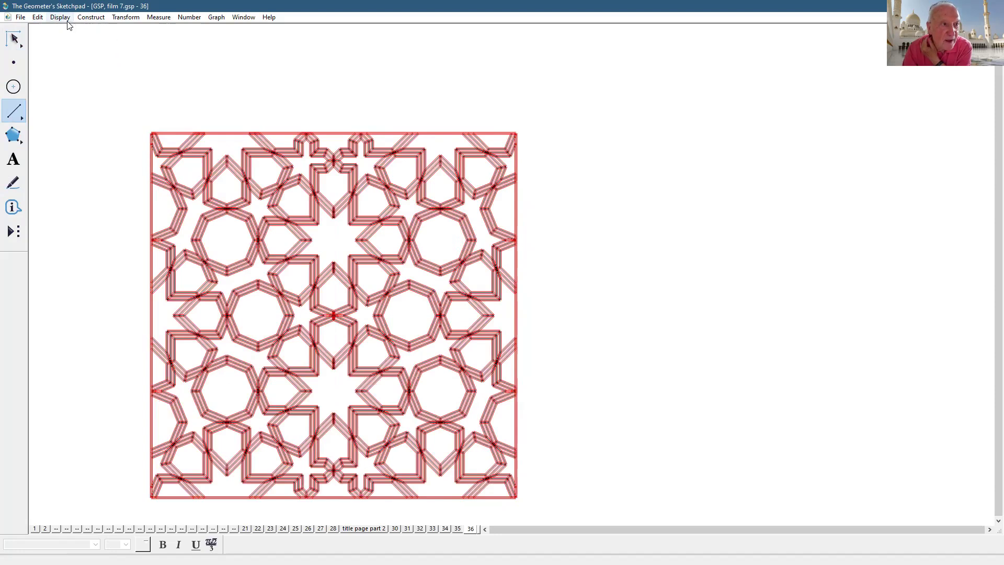
pyautogui.click(66, 19)
pyautogui.moveTo(79, 53)
pyautogui.click(210, 55)
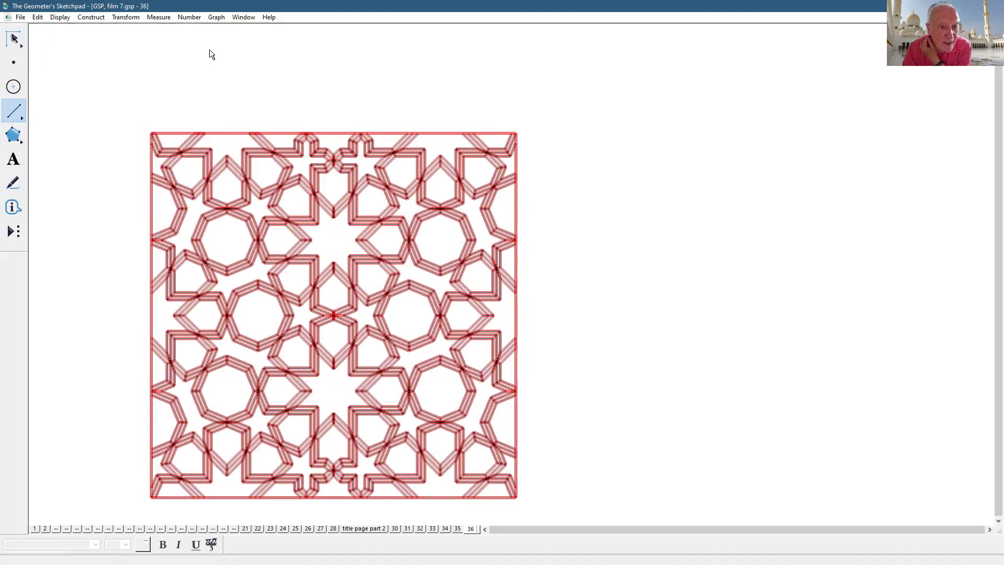
pyautogui.click(567, 180)
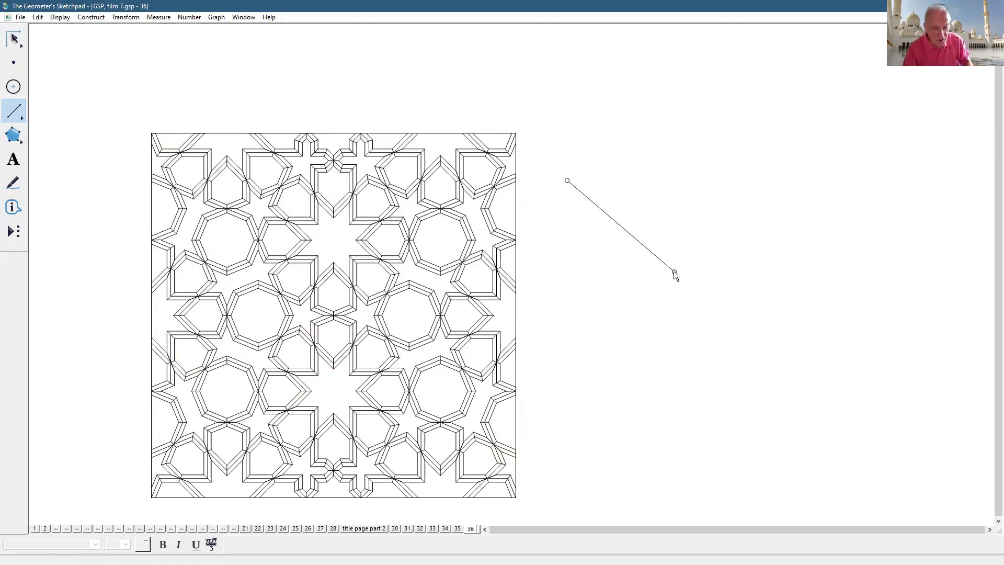
pyautogui.press('Escape')
pyautogui.press('Escape')
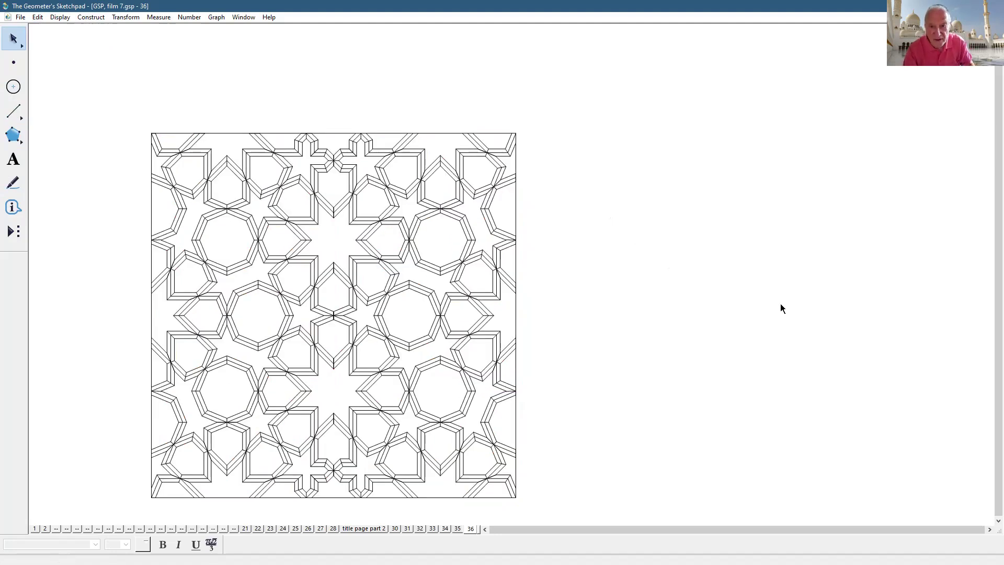
# - Shift the pattern slightly left and down, then select the whole tile
pyautogui.click(521, 309)
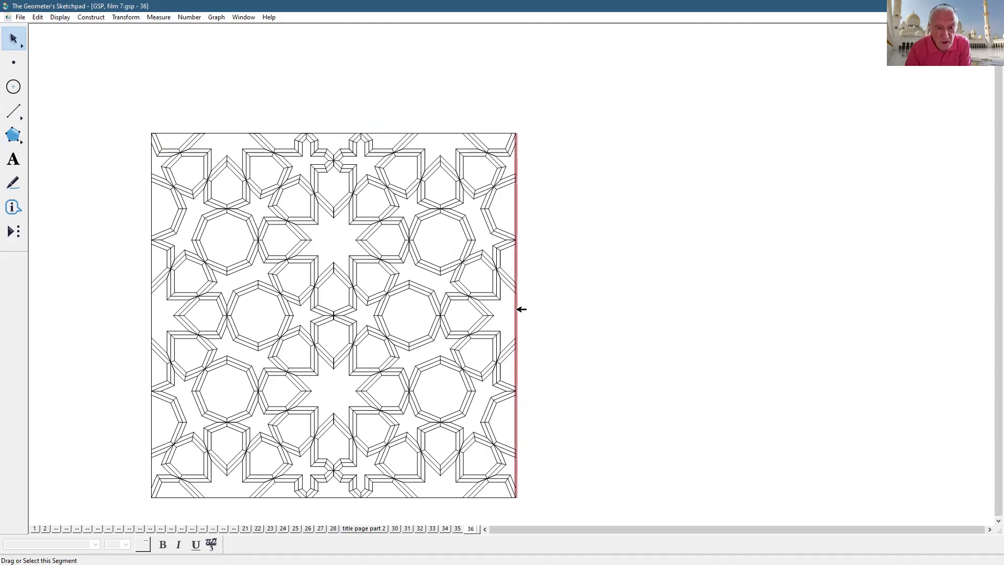
pyautogui.moveTo(512, 313); pyautogui.dragTo(486, 325)
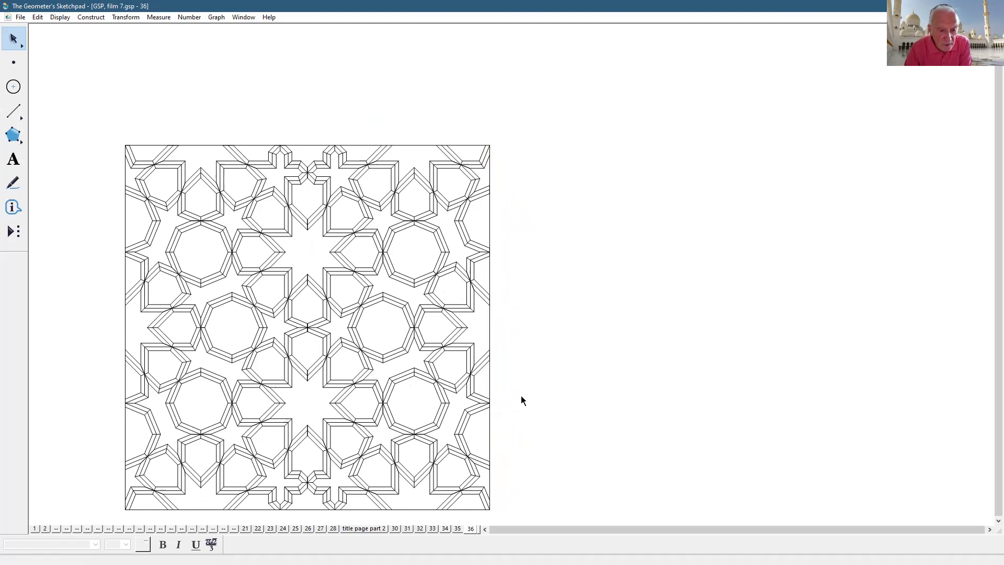
pyautogui.click(490, 317)
pyautogui.click(490, 317)
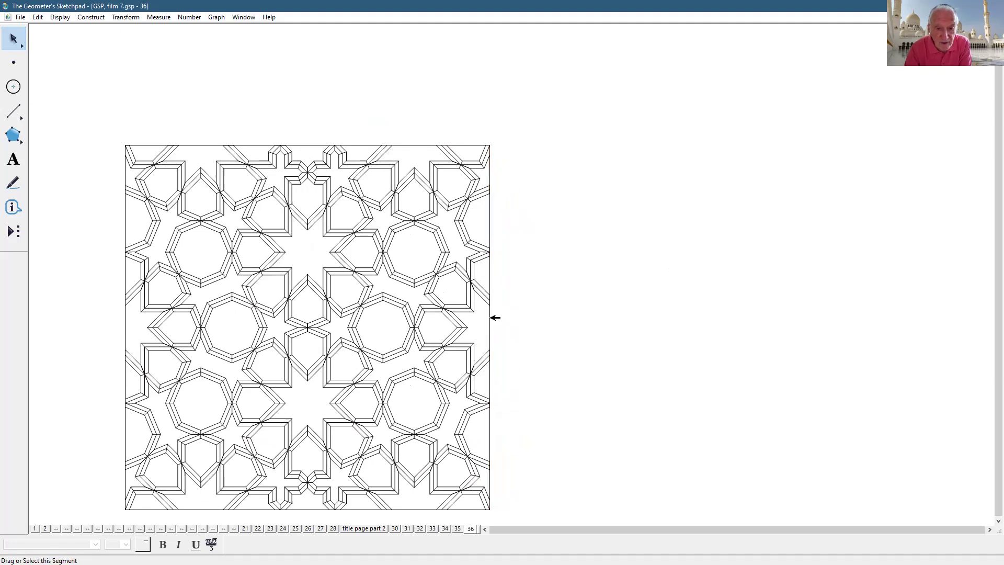
pyautogui.moveTo(105, 125); pyautogui.dragTo(489, 519)
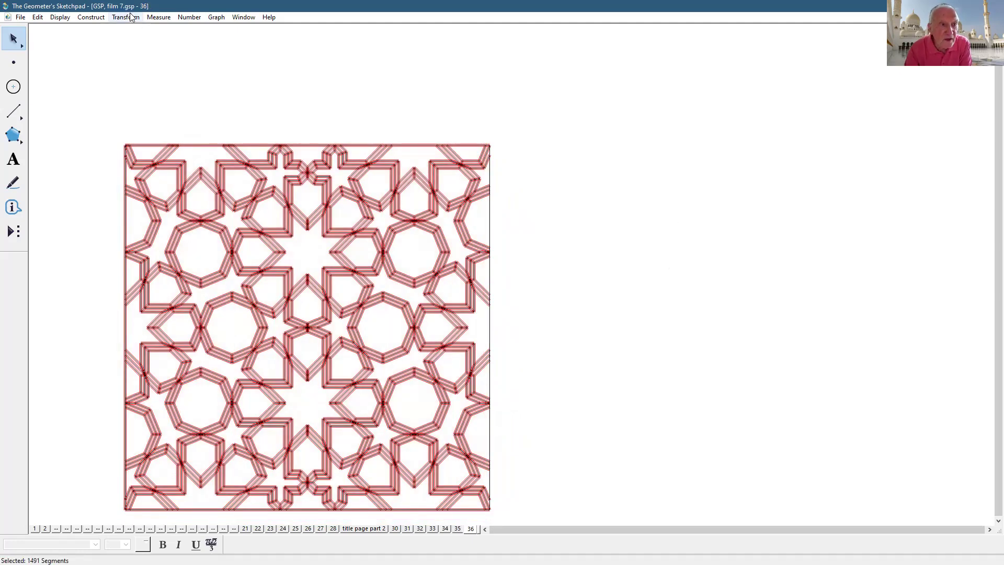
# - Reflect the tile across its right edge, hide the central seam, and select the double-width pattern
pyautogui.click(132, 134)
pyautogui.click(734, 137)
pyautogui.click(490, 269)
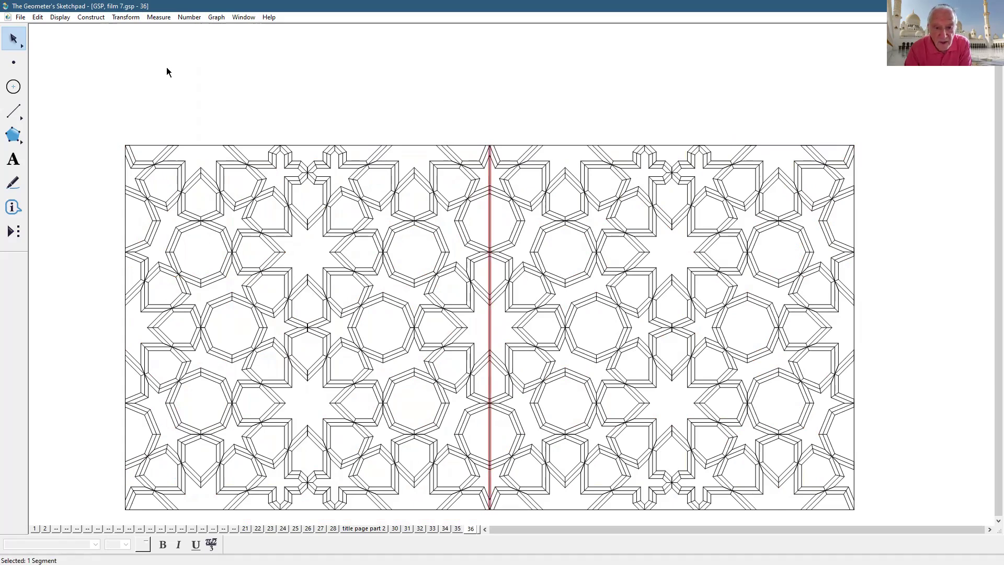
pyautogui.click(61, 17)
pyautogui.click(80, 79)
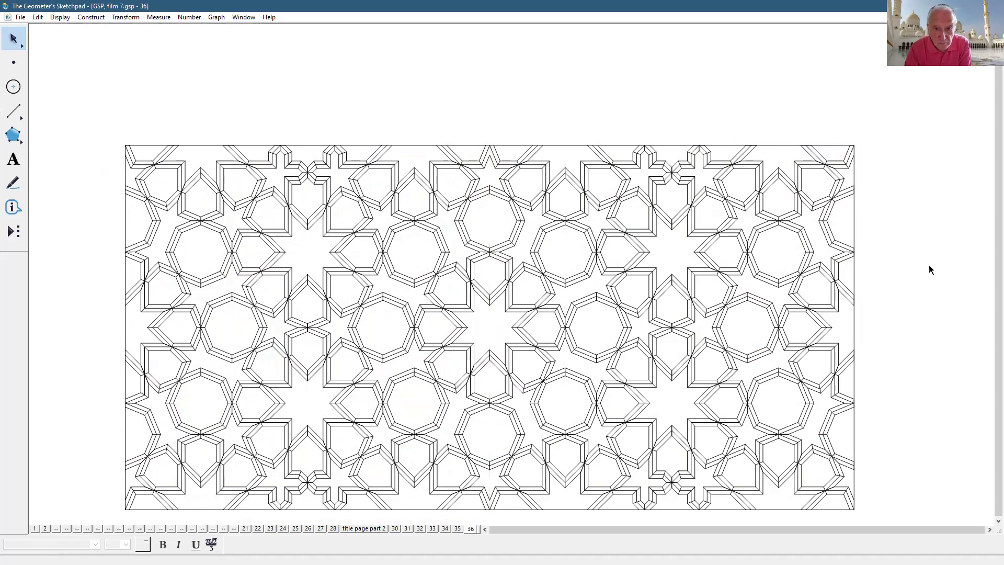
pyautogui.click(571, 145)
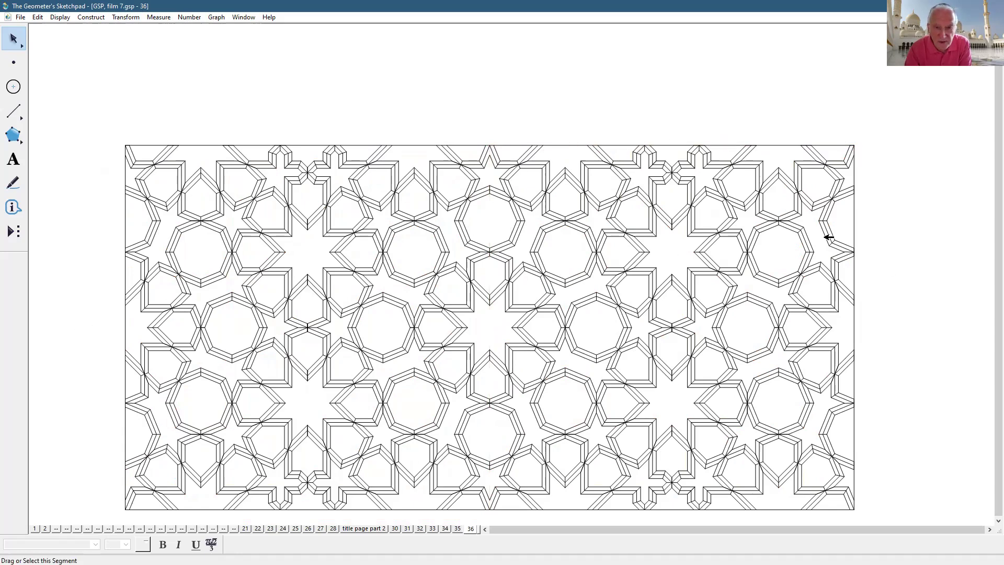
pyautogui.moveTo(887, 124)
pyautogui.mouseDown()
pyautogui.moveTo(741, 538)
pyautogui.moveTo(79, 520)
pyautogui.mouseUp()
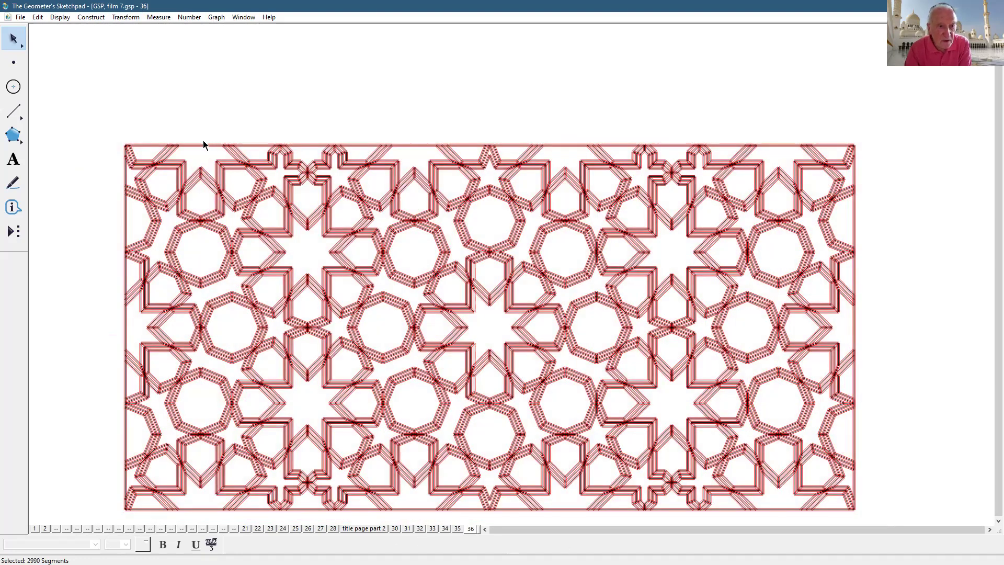
# - Reflect the wide pattern upward across its top border and hide the two seam segments
pyautogui.keyDown('shift'); pyautogui.click(207, 145); pyautogui.keyUp('shift')
pyautogui.keyDown('shift'); pyautogui.click(515, 144); pyautogui.keyUp('shift')
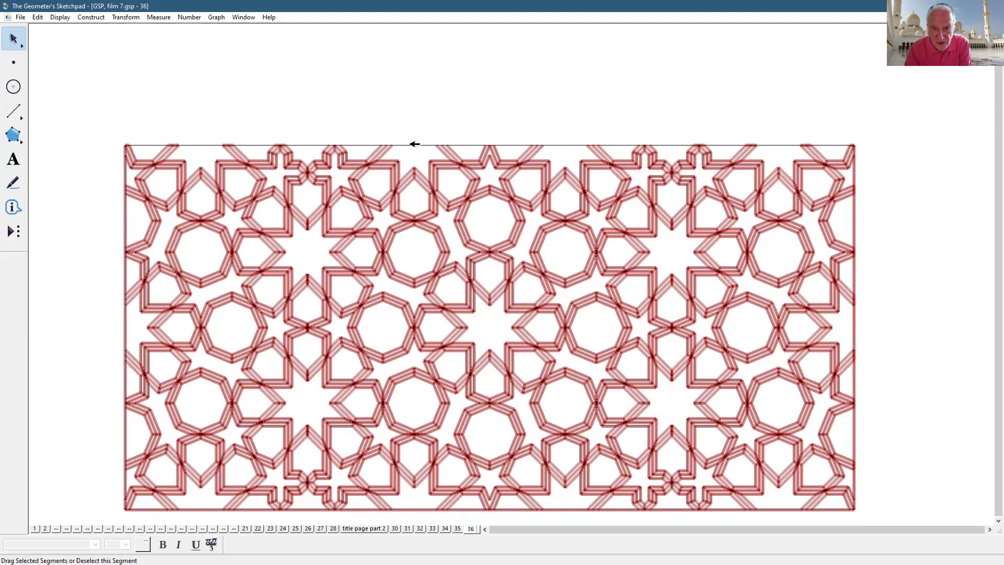
pyautogui.click(125, 18)
pyautogui.click(153, 133)
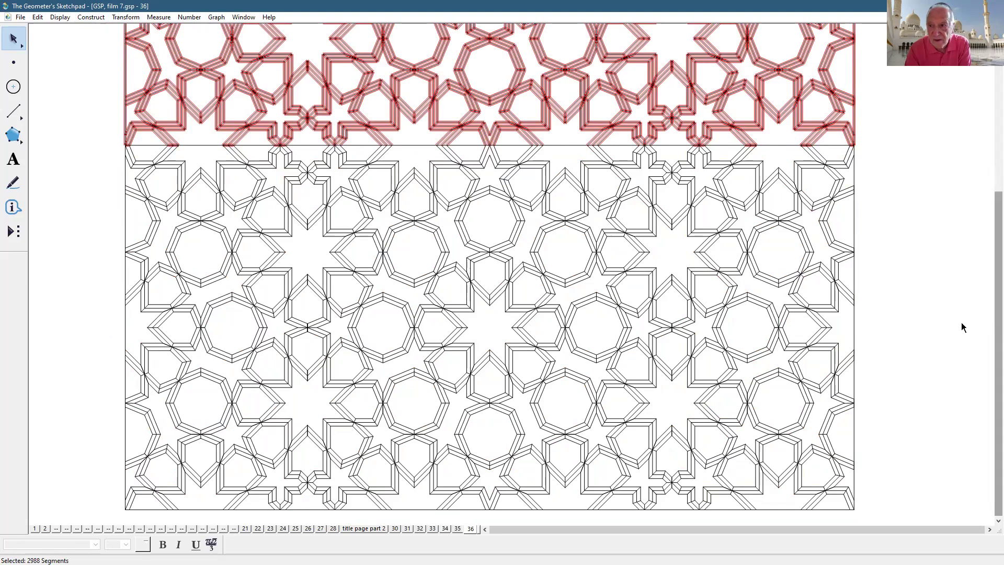
pyautogui.click(963, 324)
pyautogui.click(784, 144)
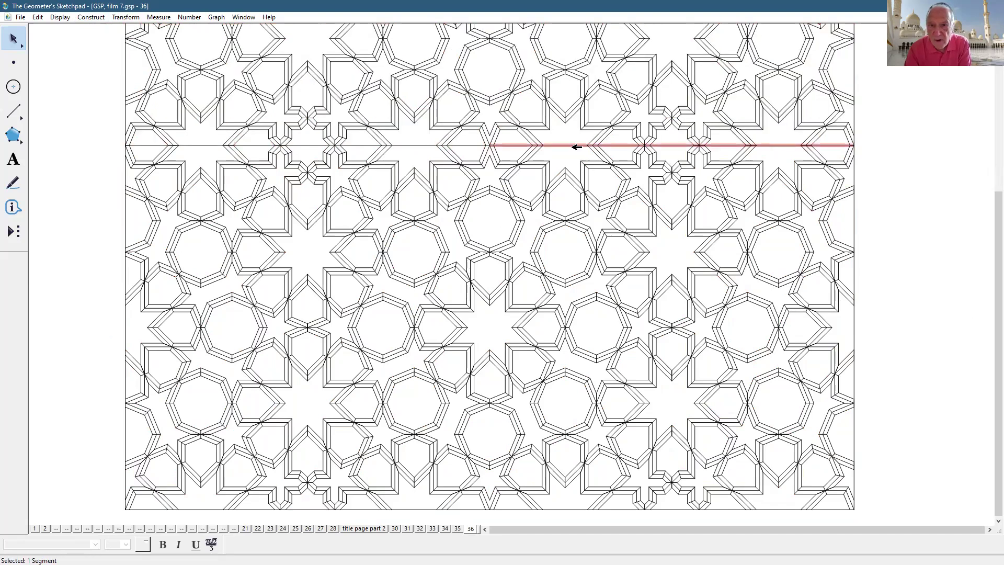
pyautogui.keyDown('shift'); pyautogui.click(421, 145); pyautogui.keyUp('shift')
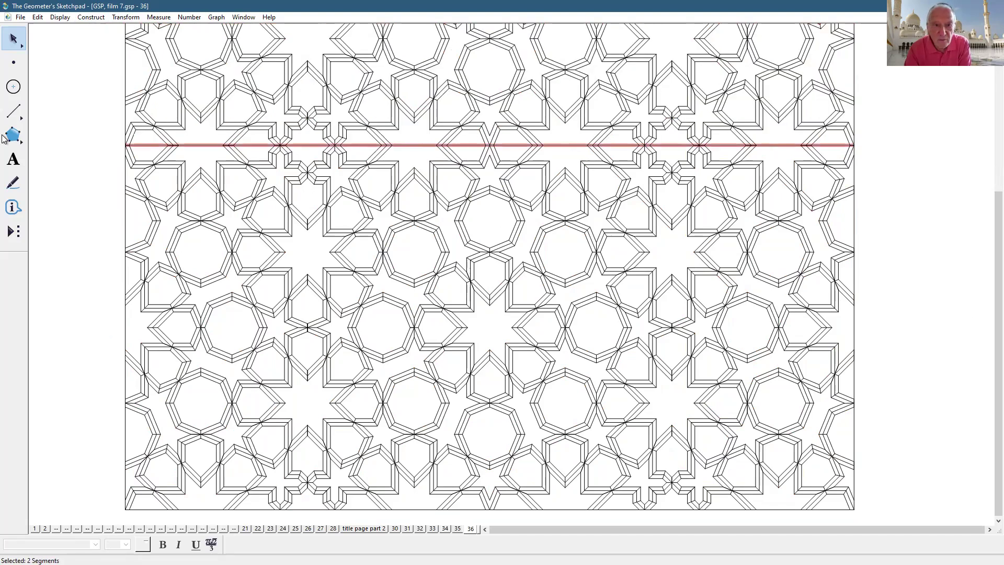
pyautogui.click(57, 17)
pyautogui.click(67, 81)
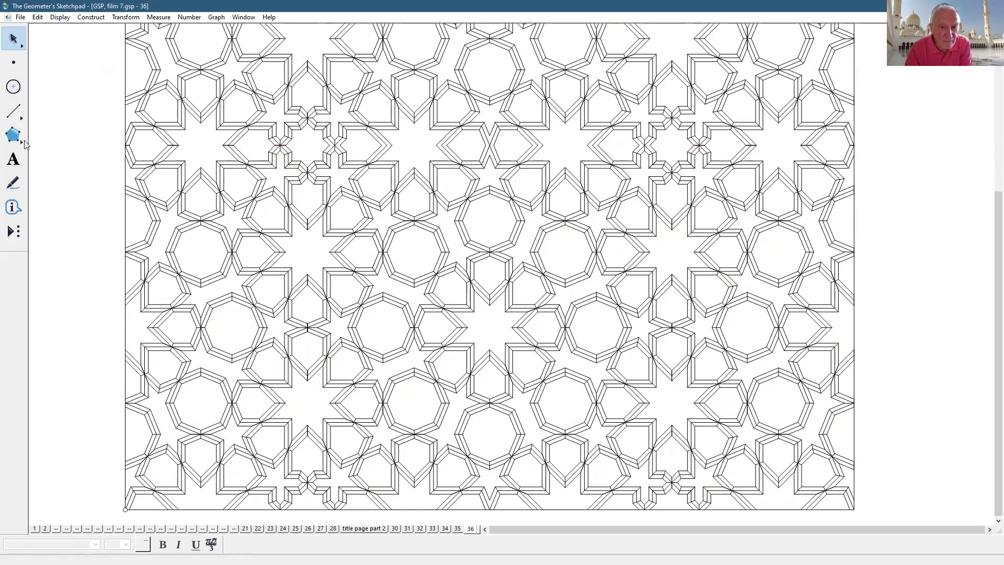
# - Dilate the whole square panel smaller so it fits in the window
pyautogui.moveTo(14, 47); pyautogui.dragTo(94, 42)
pyautogui.moveTo(467, 226)
pyautogui.mouseDown()
pyautogui.moveTo(410, 275)
pyautogui.moveTo(305, 327)
pyautogui.moveTo(690, 302)
pyautogui.mouseUp()
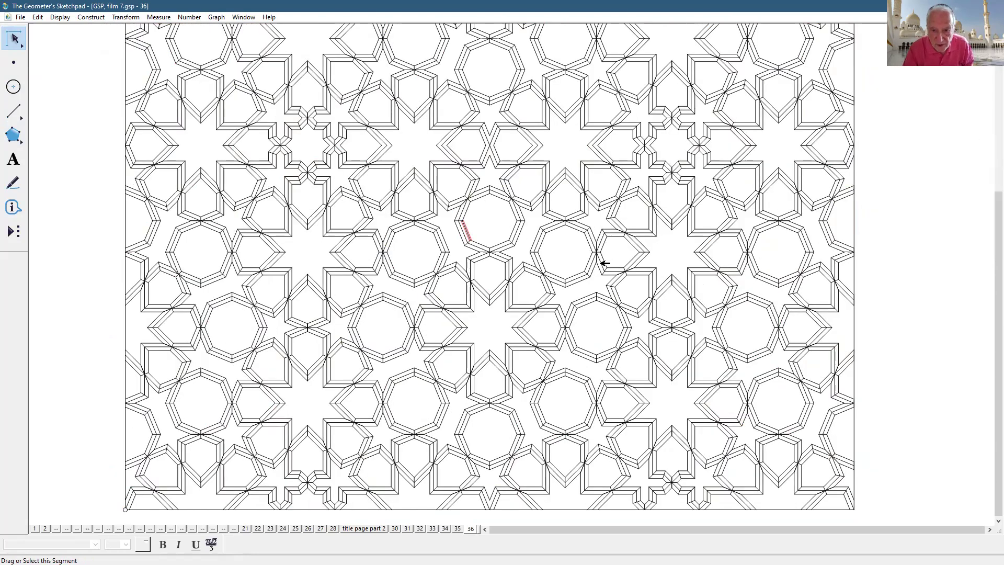
pyautogui.click(513, 229)
pyautogui.moveTo(517, 228); pyautogui.dragTo(368, 332)
pyautogui.click(628, 329)
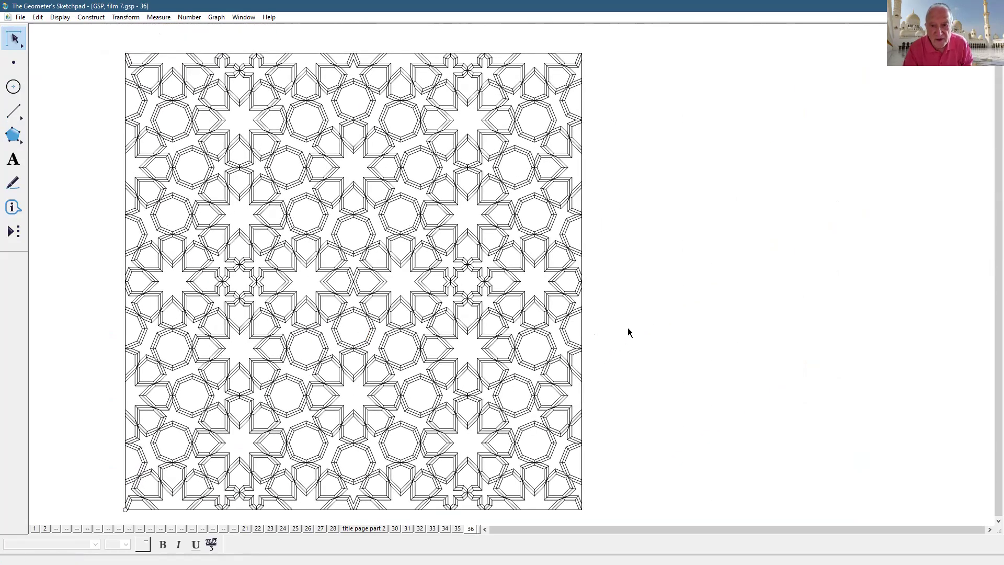